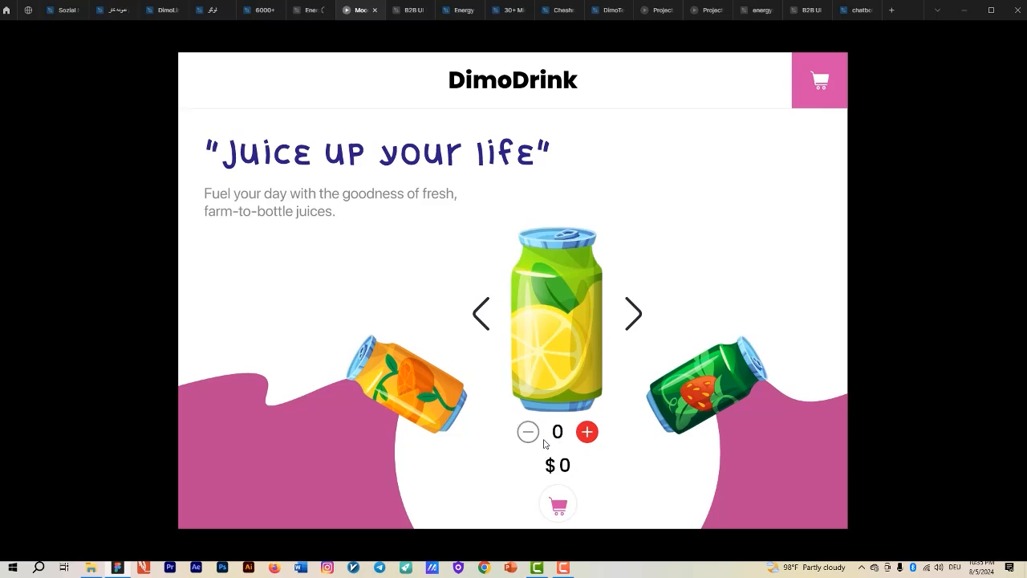
- Set the drink quantity to 2 in the prototype and cycle through the can carousel in both directions
click(590, 437)
click(590, 437)
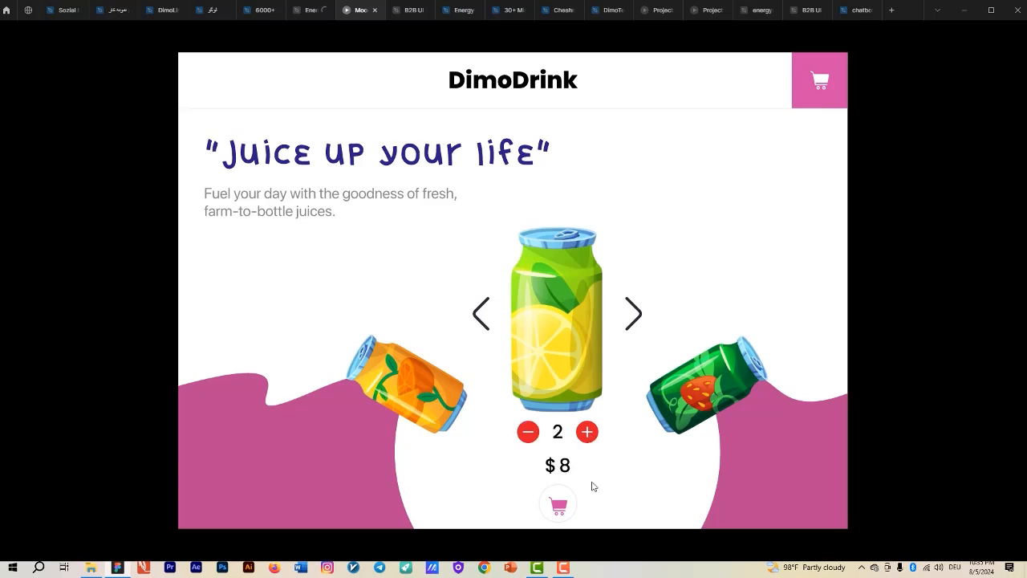
click(634, 323)
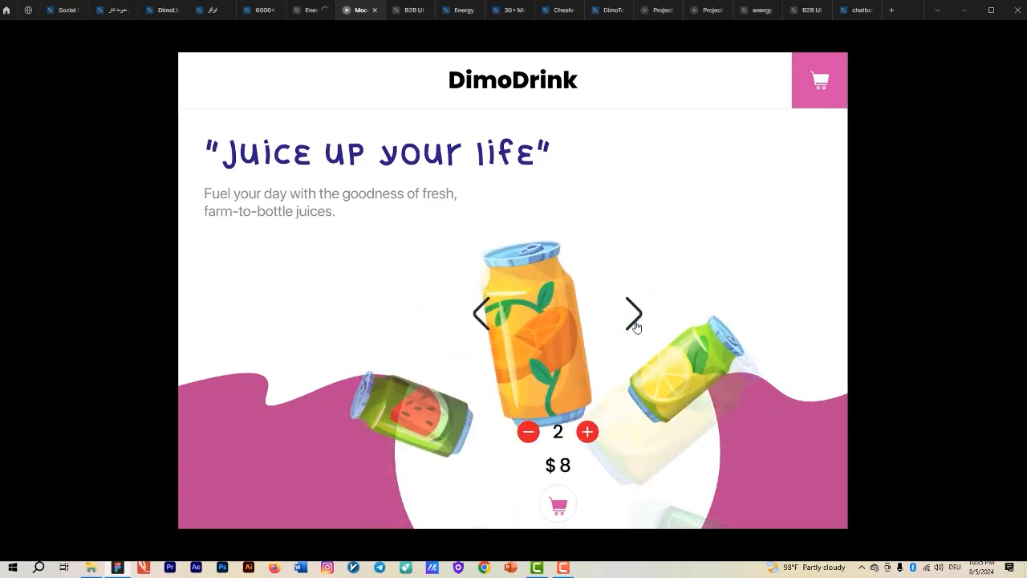
click(636, 322)
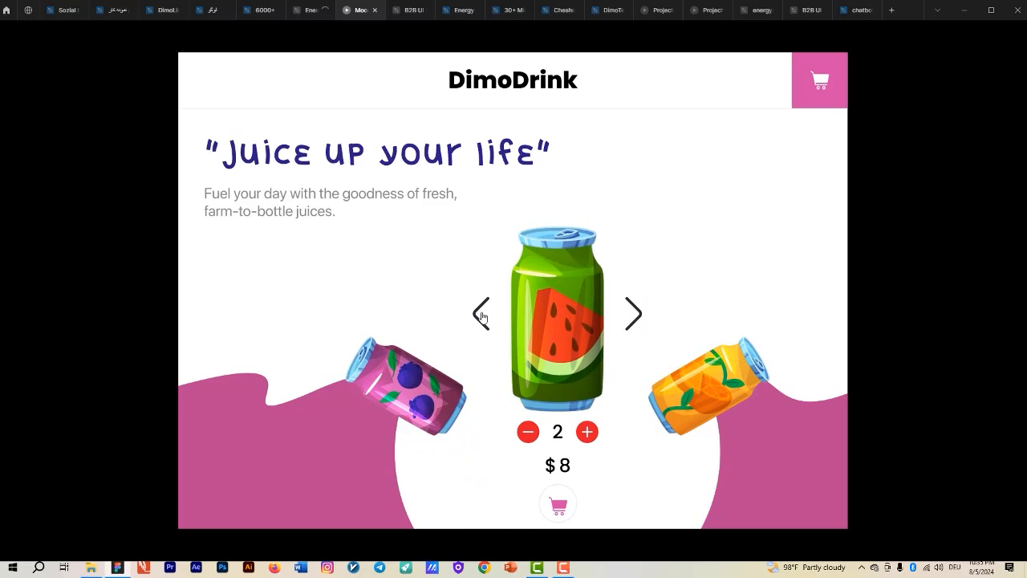
click(484, 314)
click(482, 316)
click(481, 315)
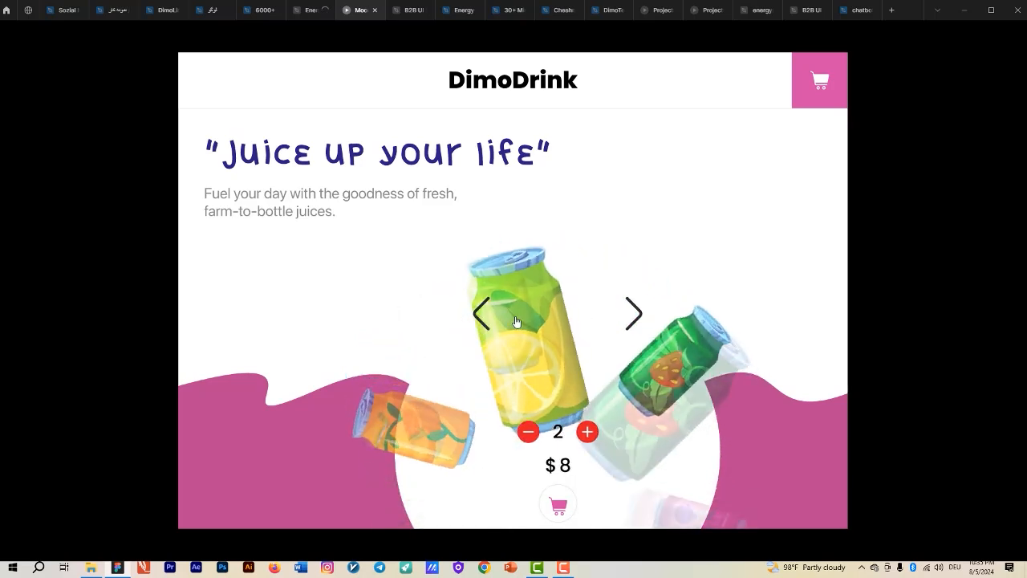
click(632, 320)
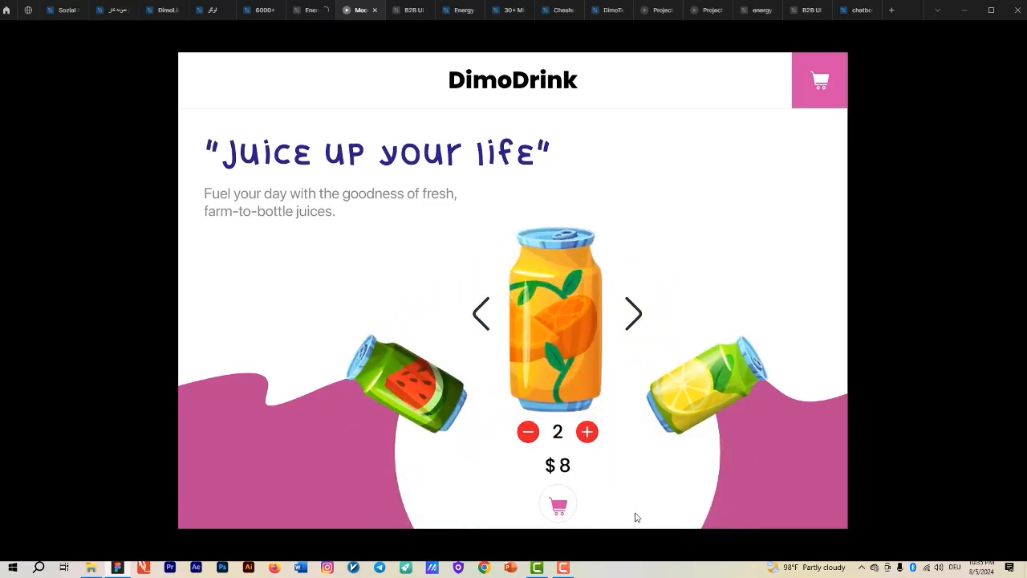
- Test the prototype's cart by adding the orange drink with quantity 2 and again with quantity 3
click(560, 510)
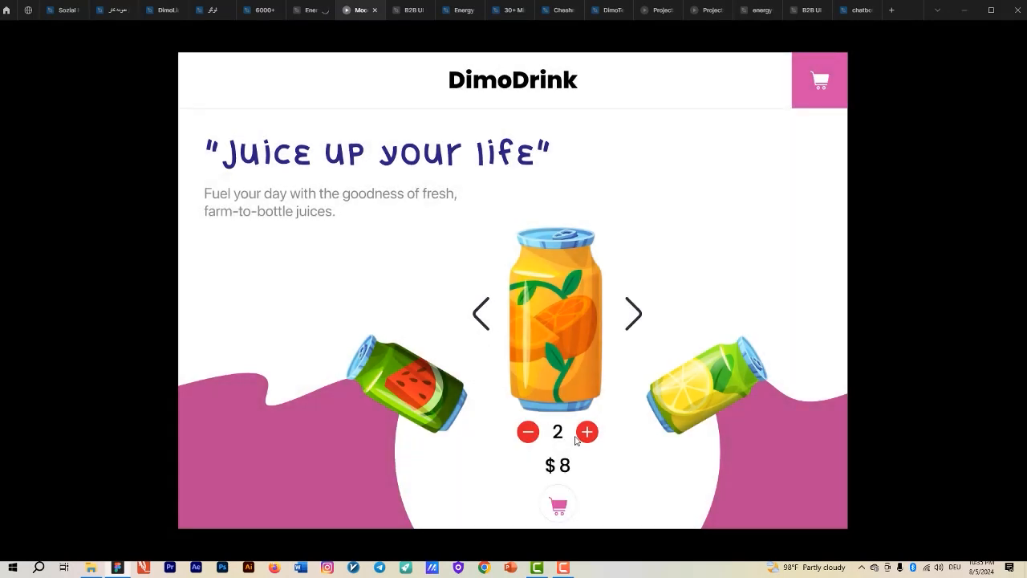
click(578, 436)
click(557, 504)
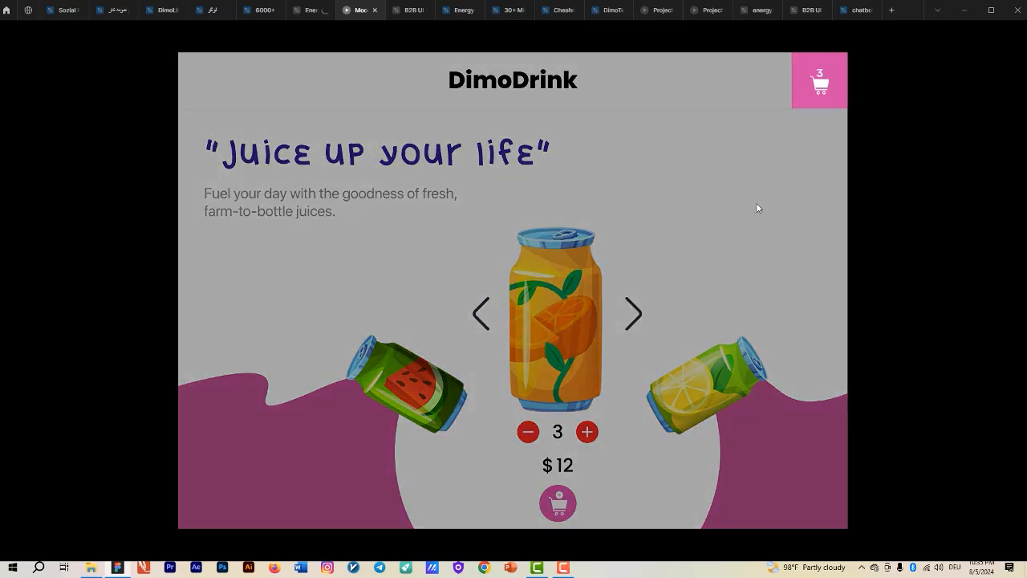
click(825, 87)
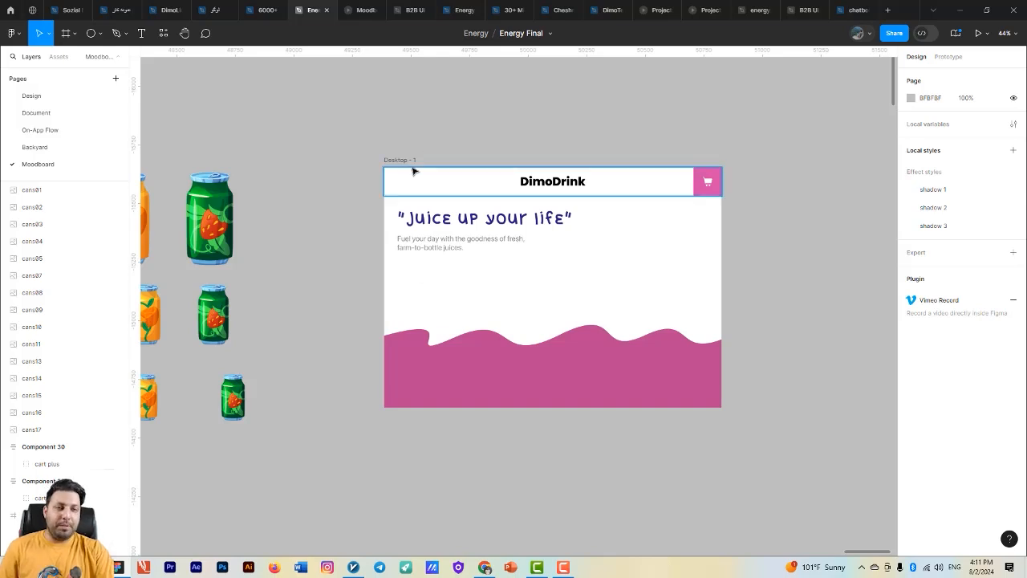
- Move the Desktop - 1 frame closer to the can images
drag(412, 166, 324, 169)
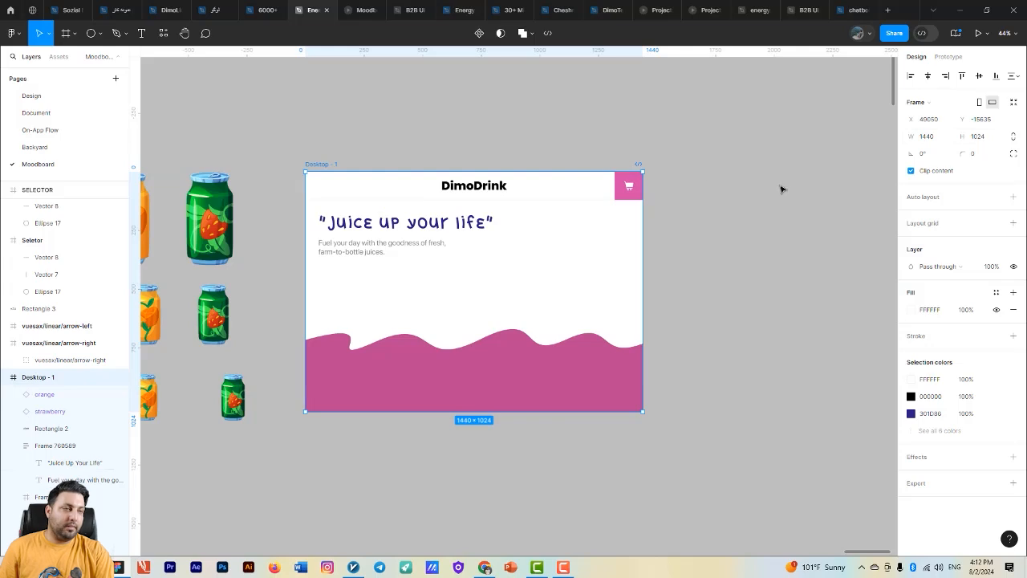
scroll(339, 195, up, 5)
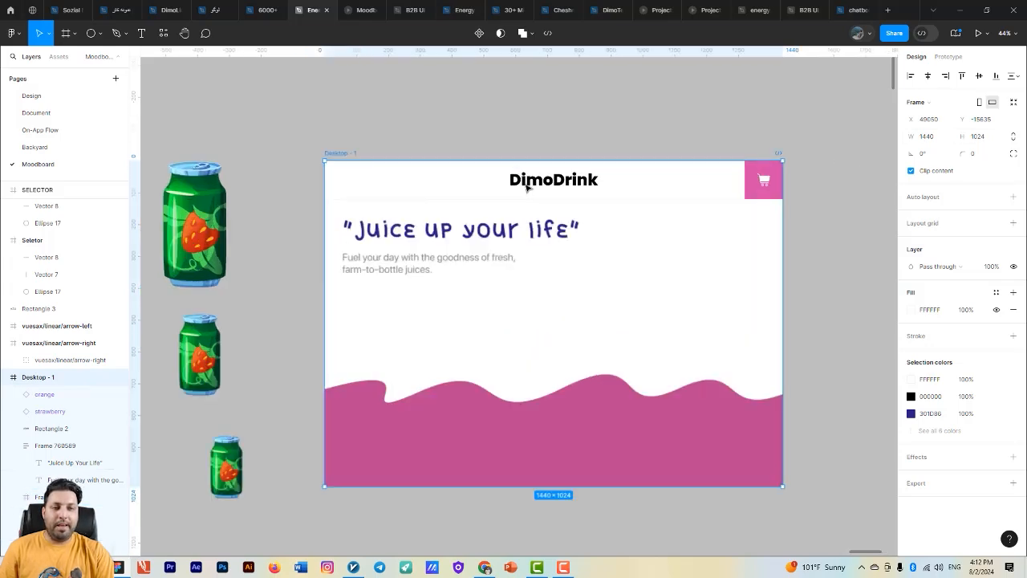
- Examine the header frame's dimensions and its drop shadow settings
click(449, 189)
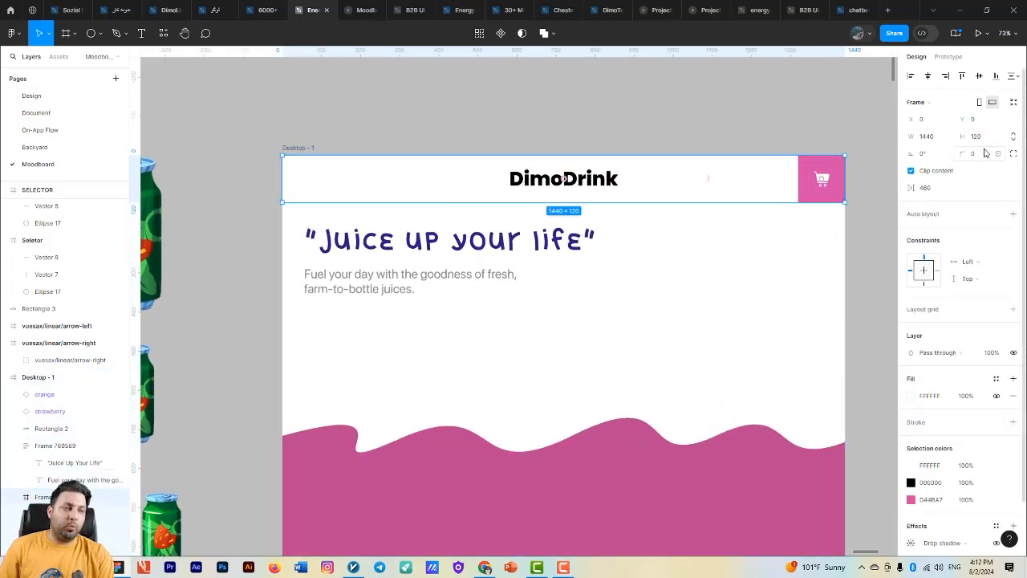
scroll(803, 296, right, 2)
scroll(802, 297, down, 1)
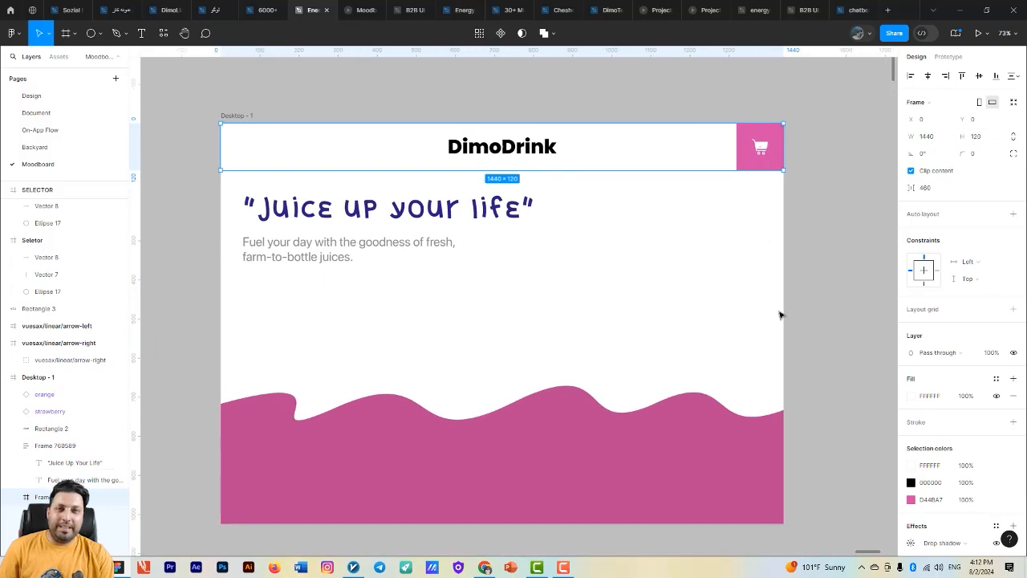
scroll(812, 410, down, 1)
scroll(931, 481, down, 2)
click(911, 488)
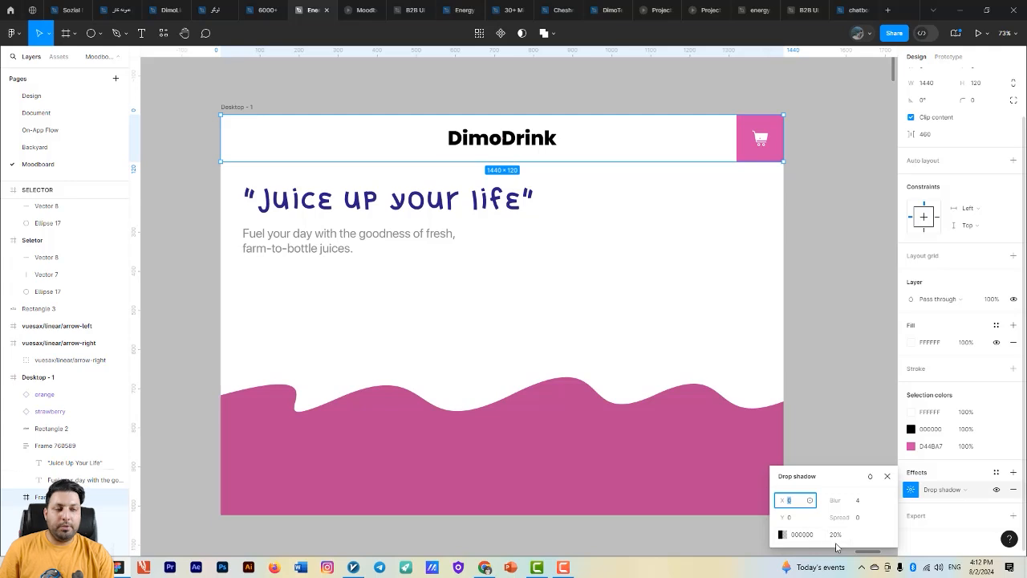
click(750, 159)
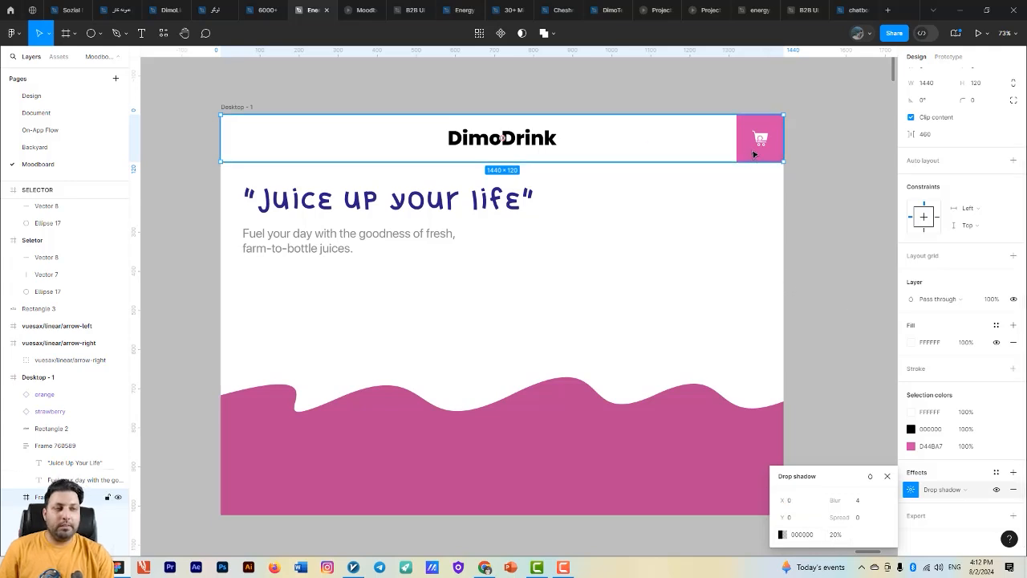
- Examine the properties of the header's pink cart frame and of the pink wave shape
click(757, 151)
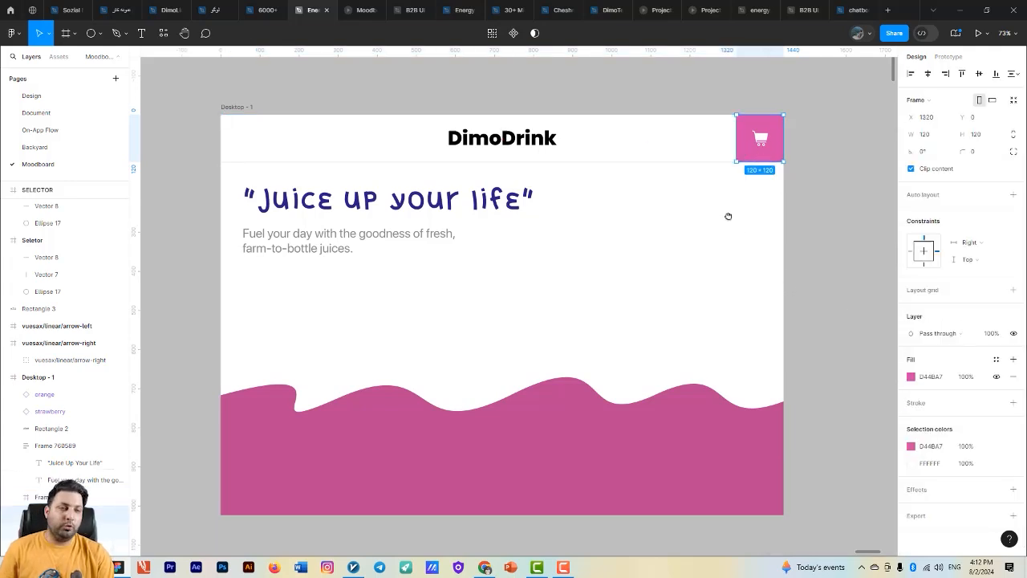
drag(728, 217, 716, 223)
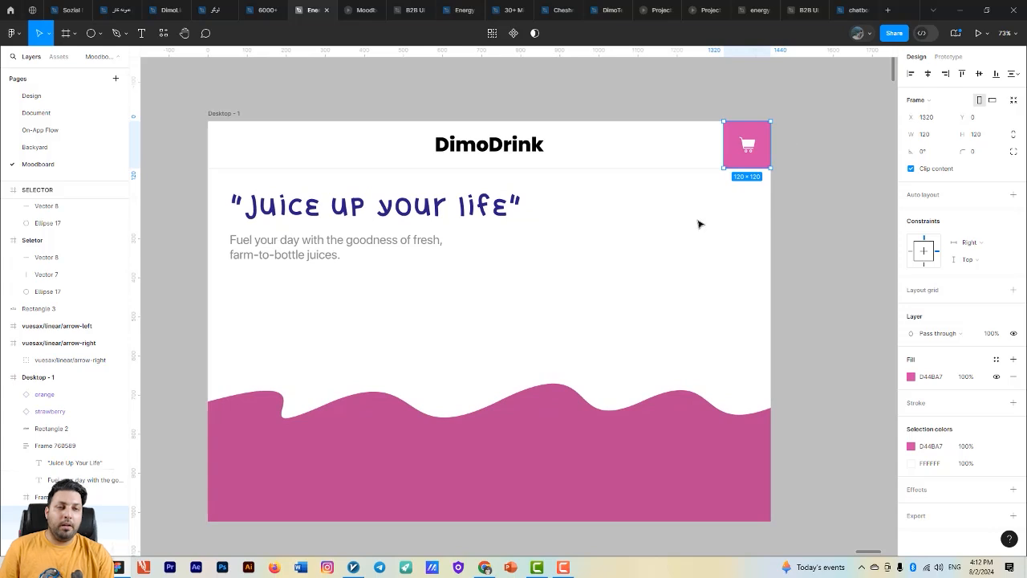
scroll(699, 224, down, 3)
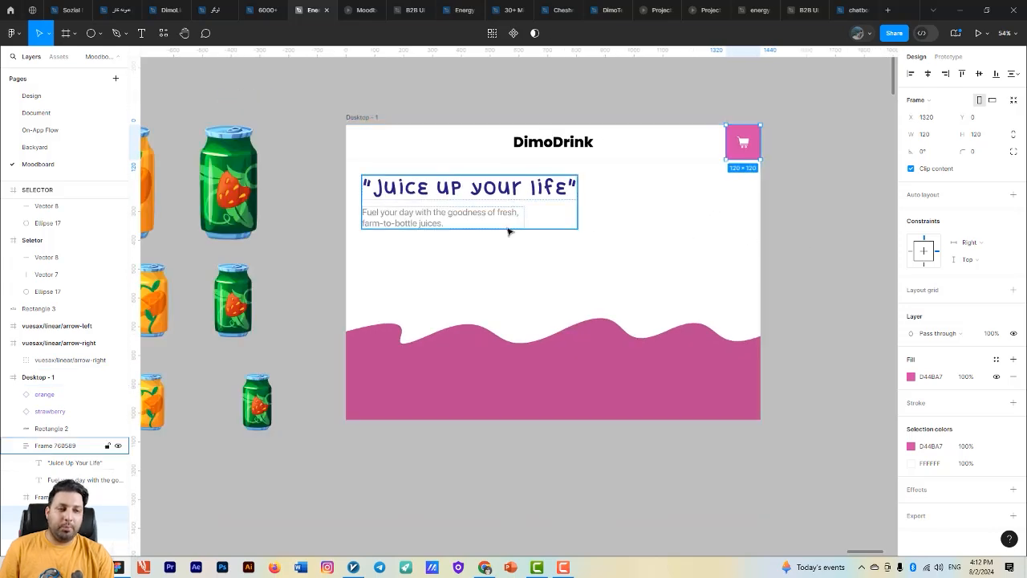
scroll(605, 305, down, 2)
scroll(586, 264, down, 3)
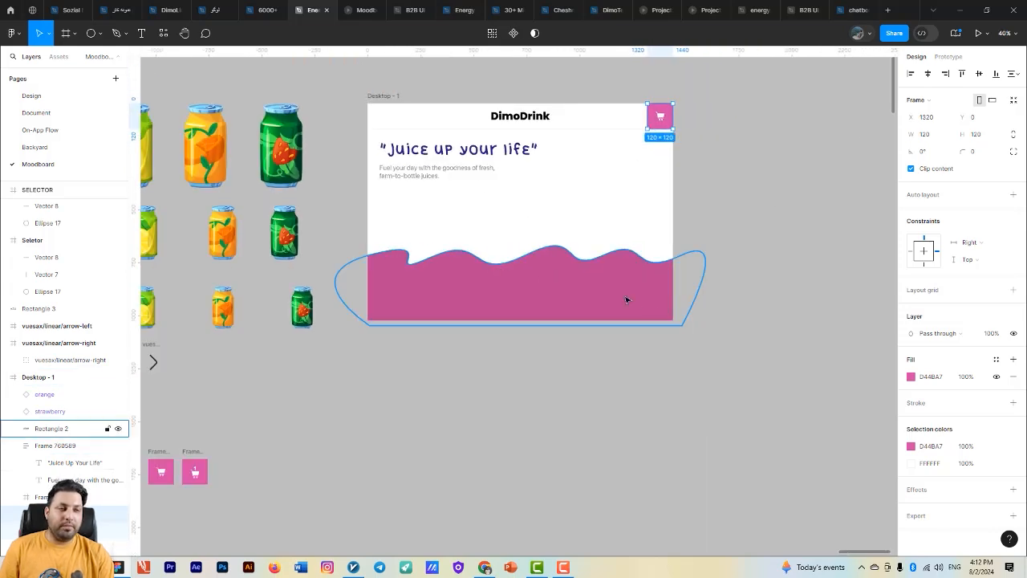
click(571, 296)
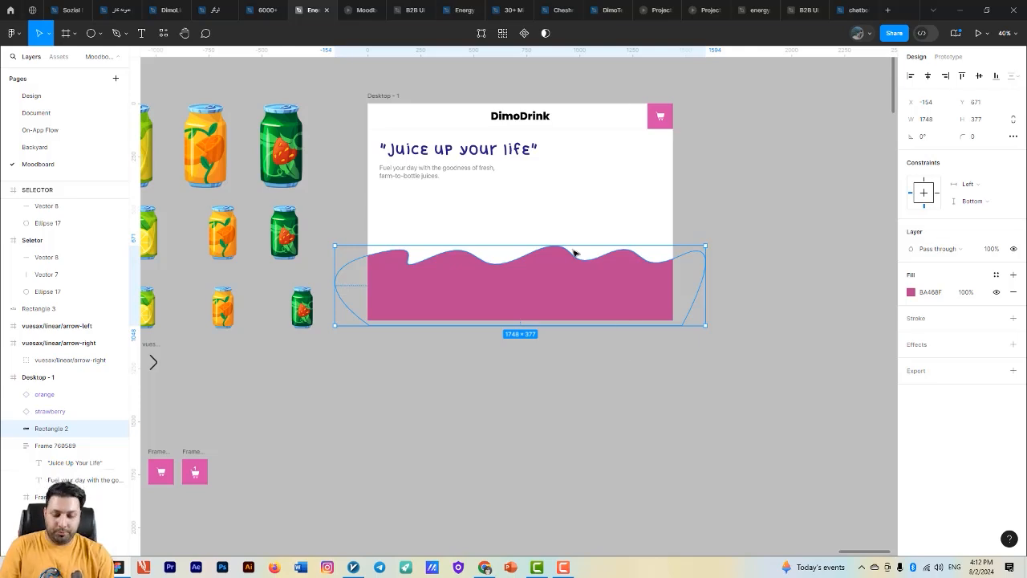
- Draw a rectangle about 1418 by 318 below the Desktop - 1 frame and extend both sides to about 1742 wide
scroll(564, 338, down, 1)
key(r)
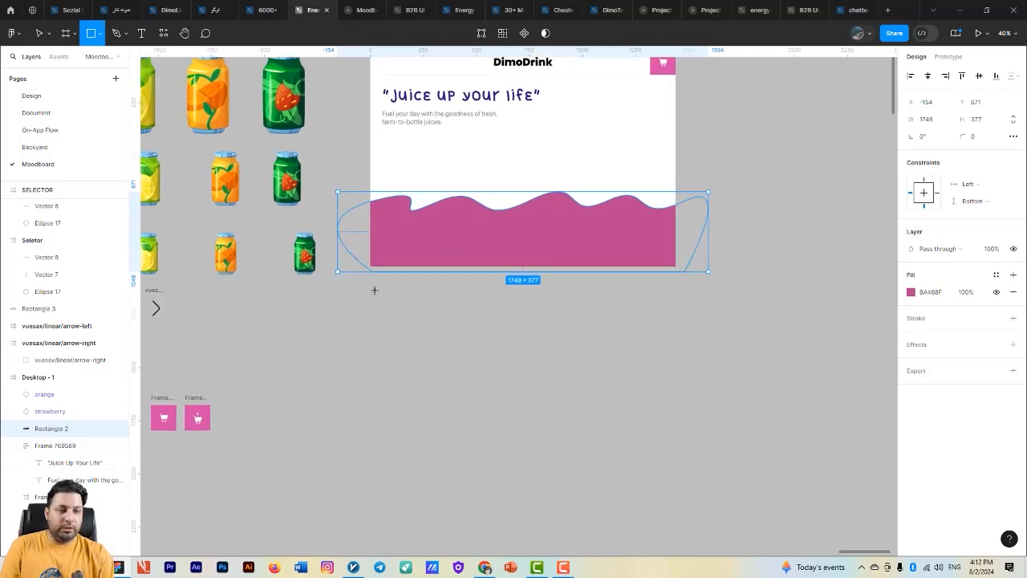
drag(374, 290, 675, 357)
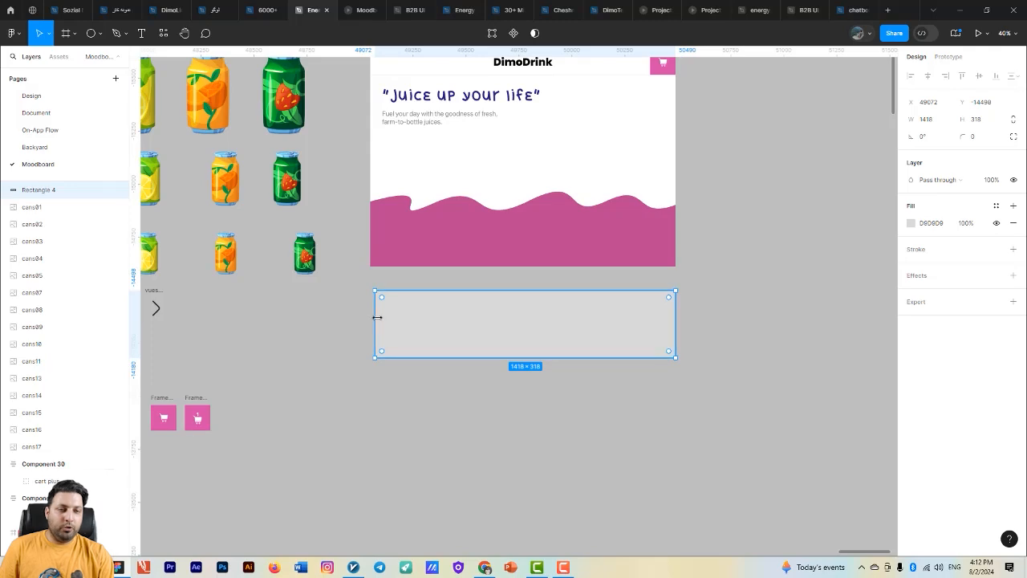
drag(376, 317, 347, 317)
drag(676, 325, 716, 325)
- Enter vector editing on the gray rectangle and add three evenly spaced points along its upper edge
double_click(559, 316)
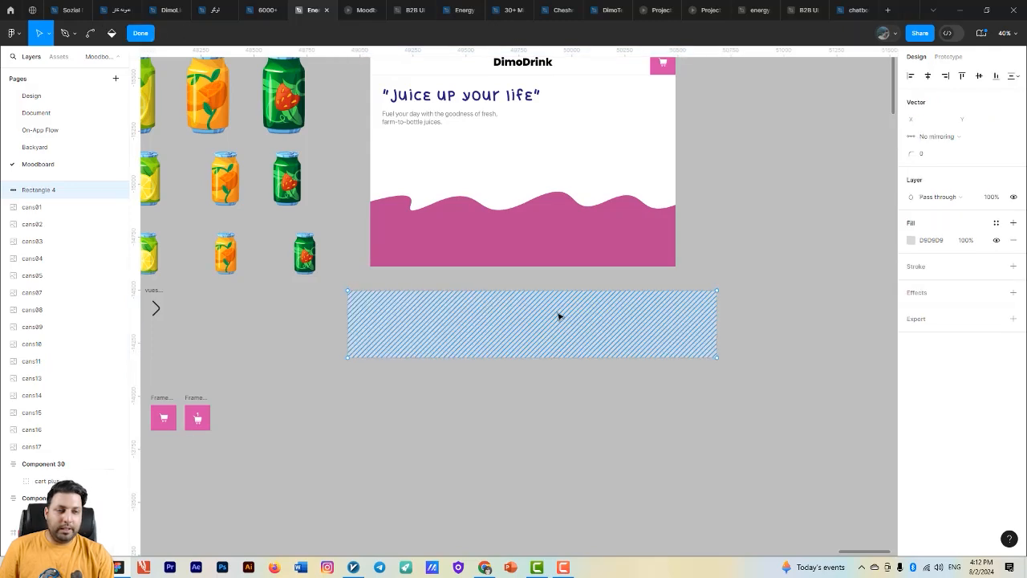
scroll(554, 310, up, 3)
click(507, 263)
scroll(564, 289, down, 2)
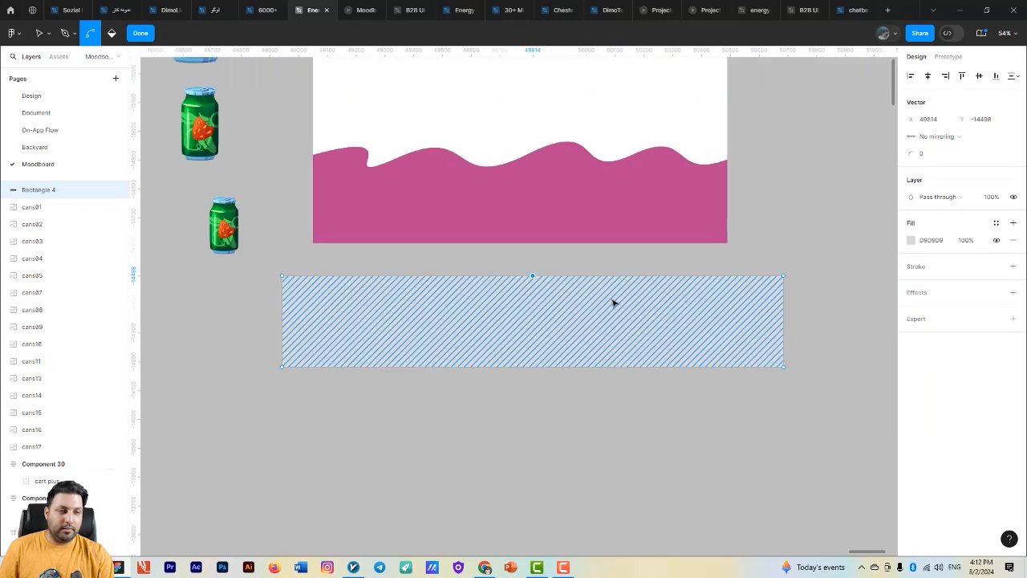
key(v)
click(407, 276)
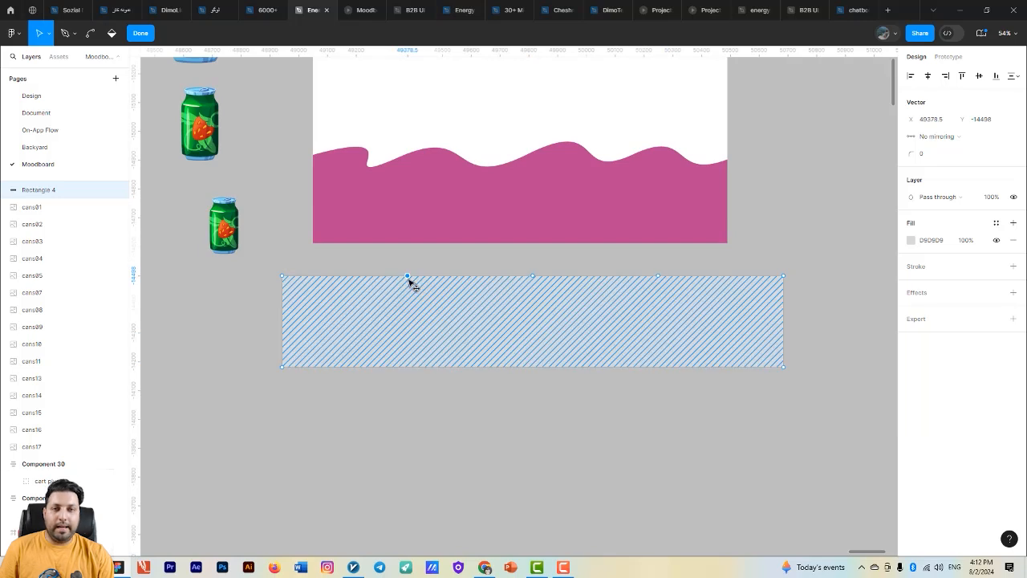
- Bend the upper-edge points of the gray rectangle into a wavy outline, and delete this practice shape
click(90, 37)
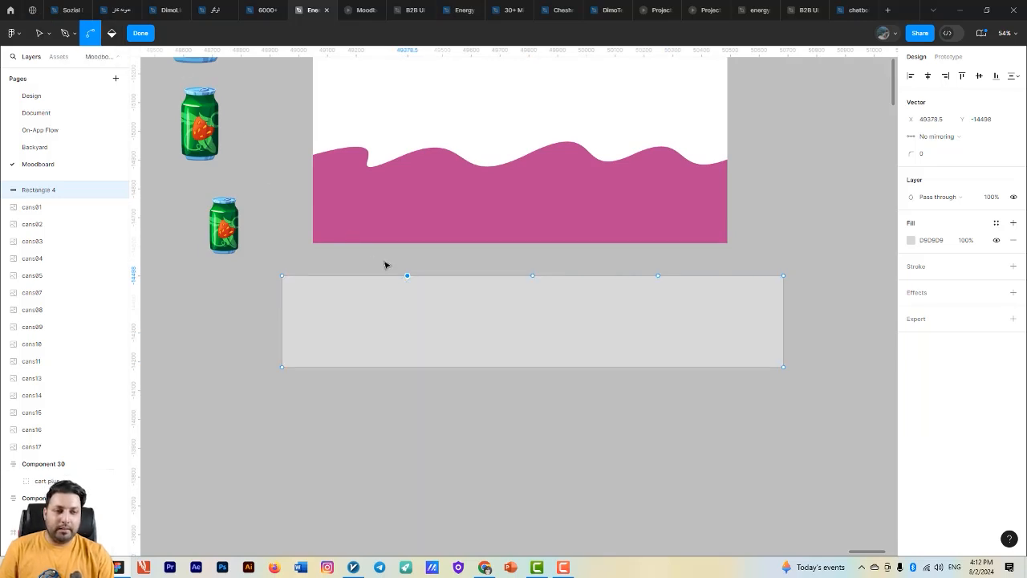
drag(408, 280, 574, 302)
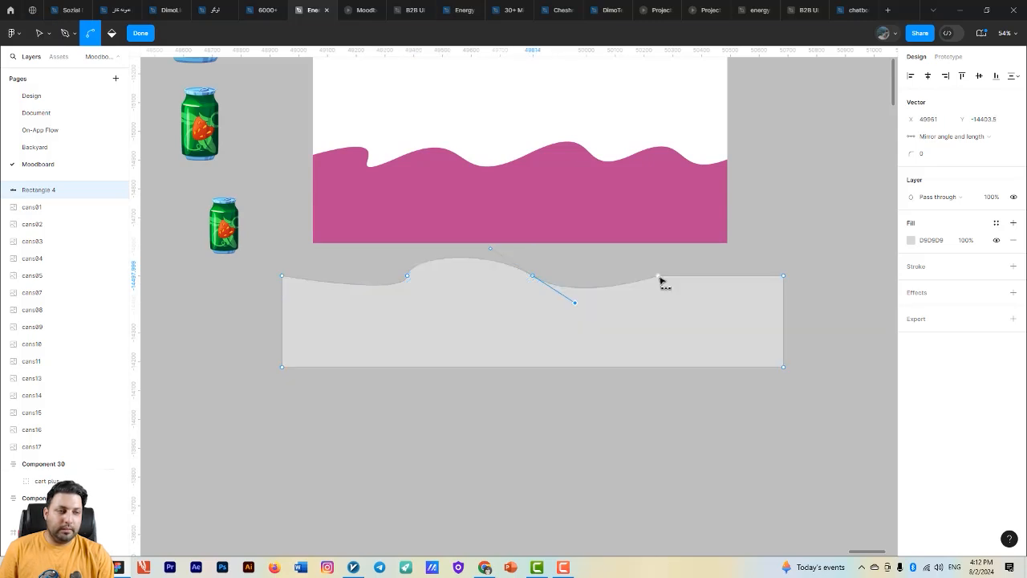
drag(659, 278, 556, 247)
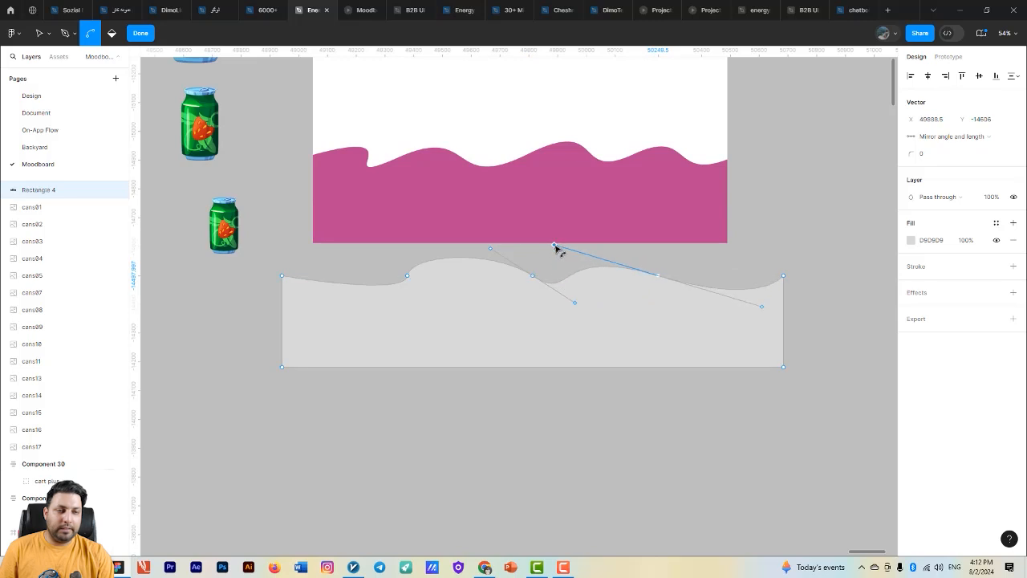
key(v)
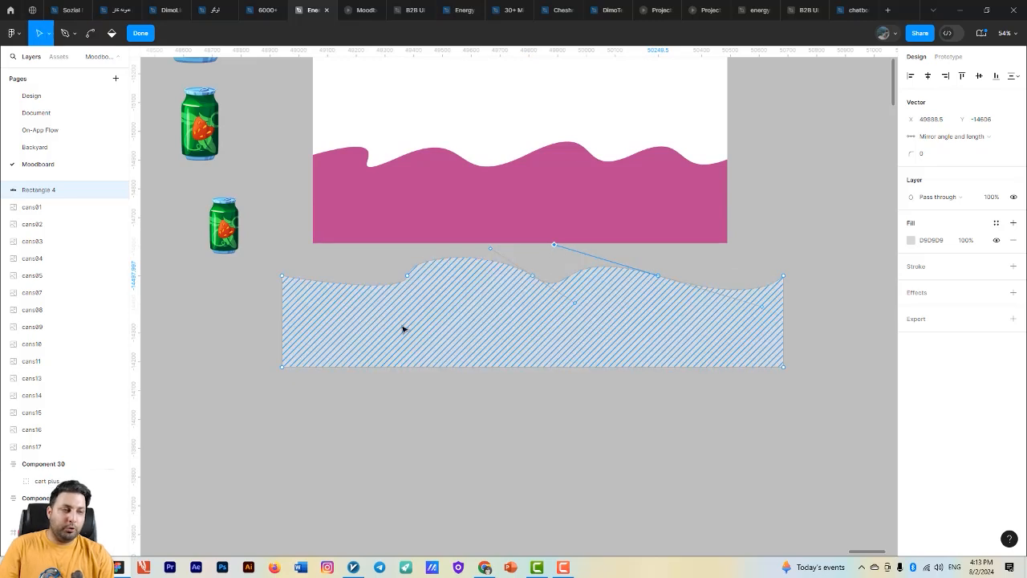
key(Escape)
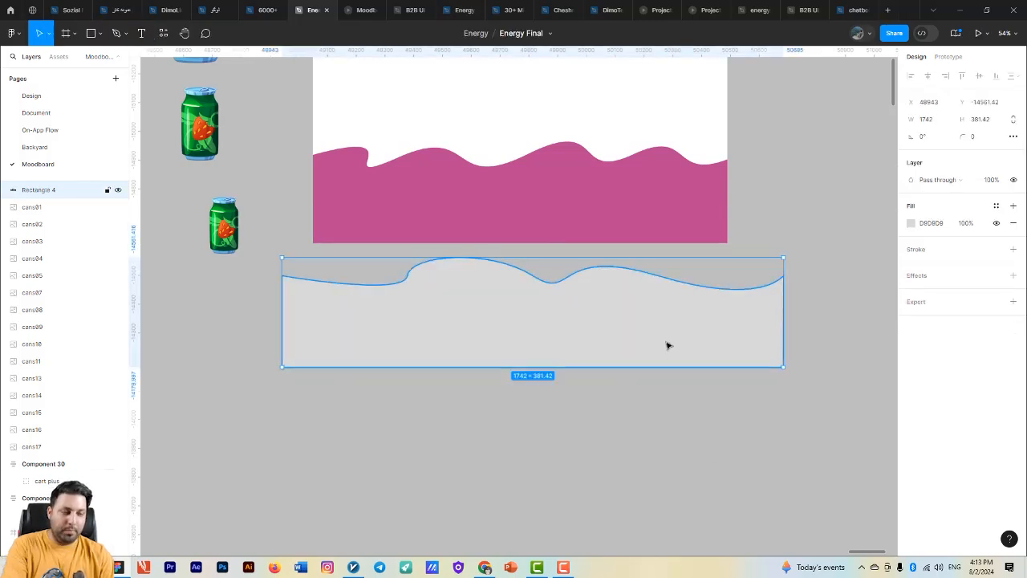
key(Delete)
- Turn all the can images, cans01 to cans17, into separate components with Create multiple components
scroll(667, 343, down, 6)
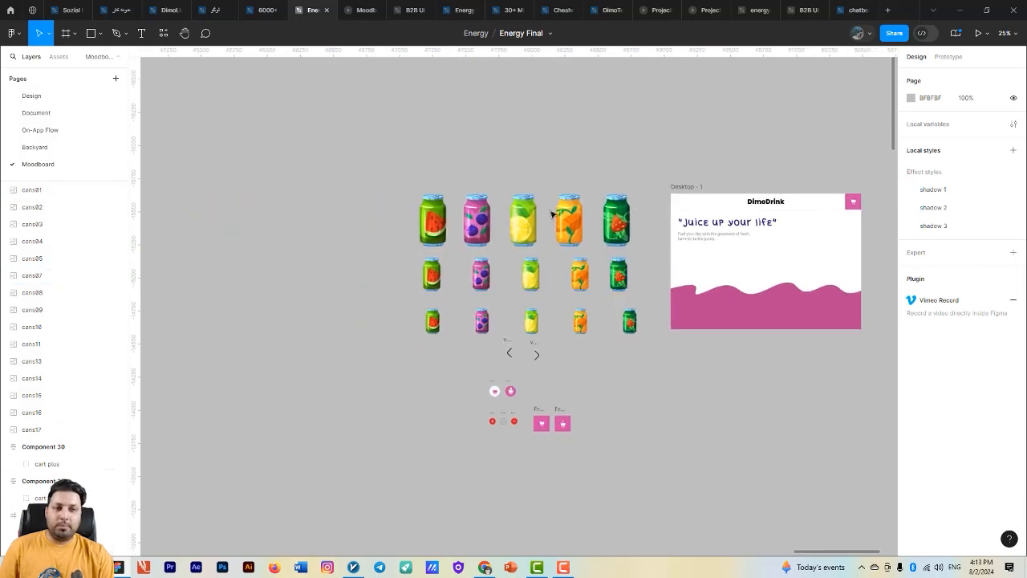
scroll(552, 213, down, 1)
drag(377, 141, 626, 292)
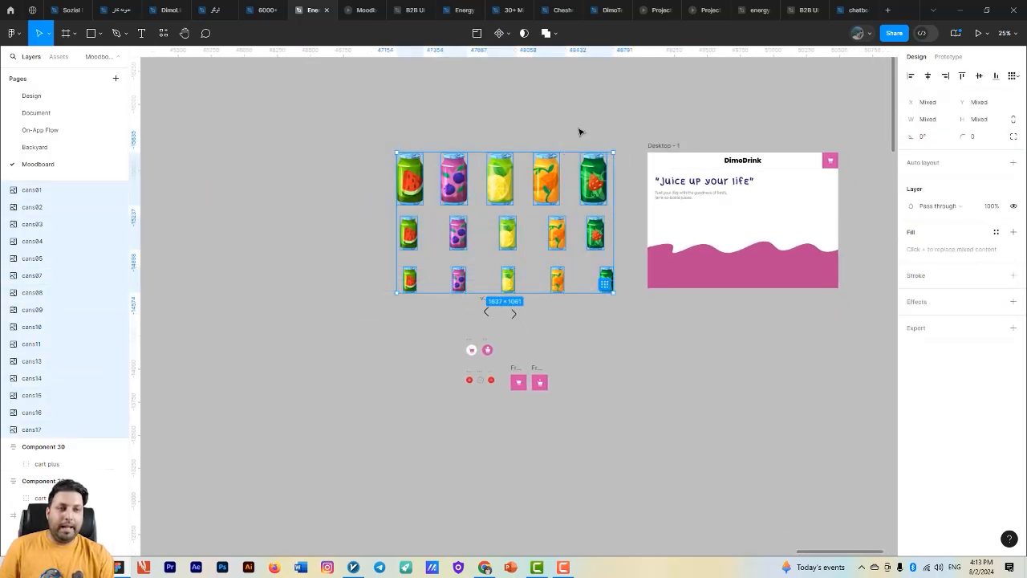
click(507, 36)
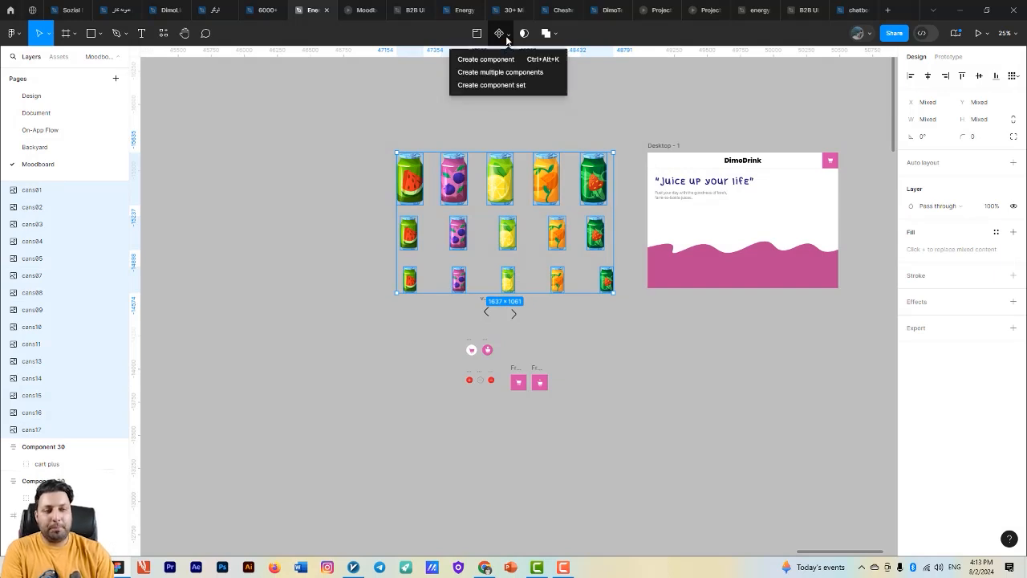
click(527, 73)
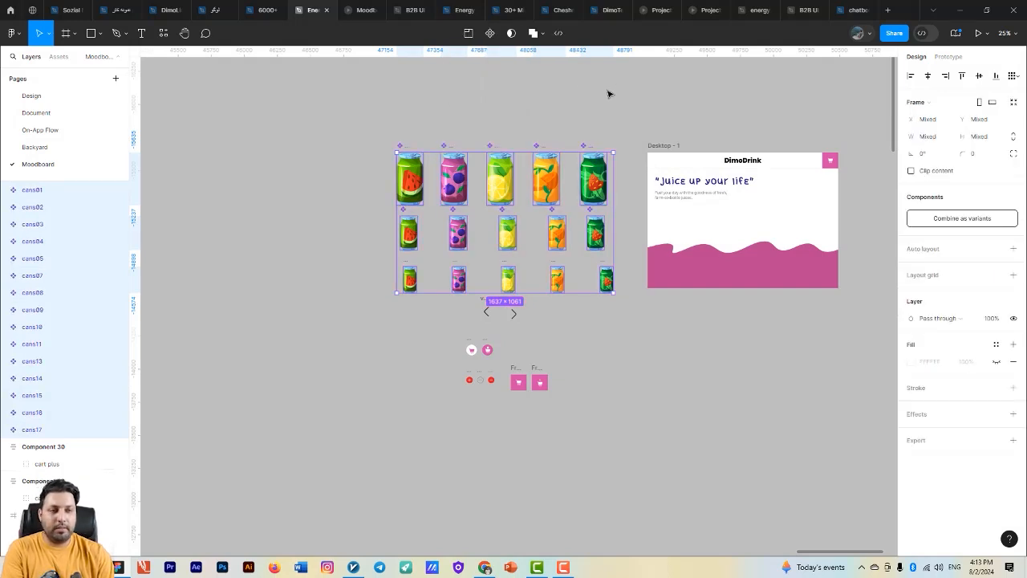
click(965, 225)
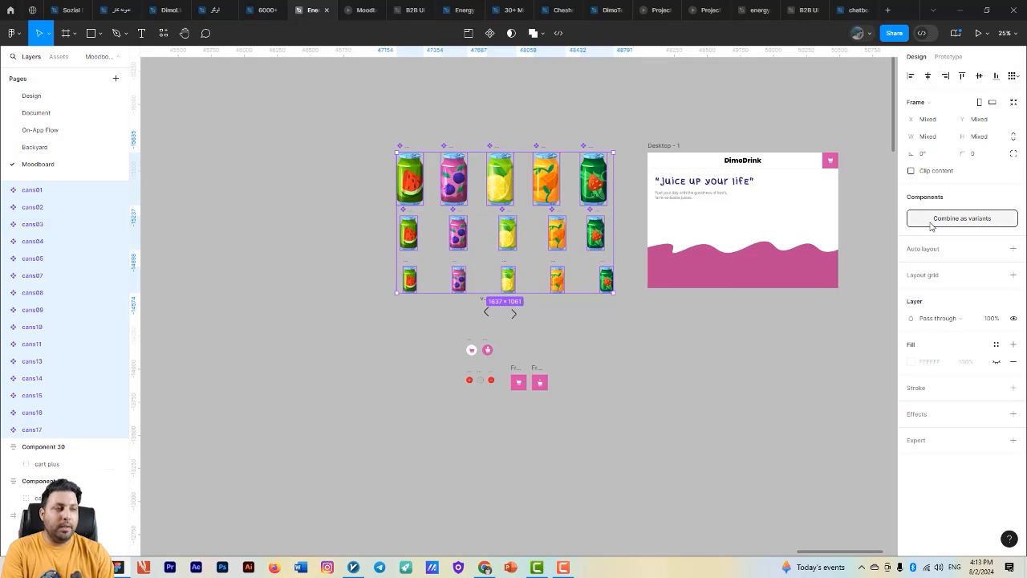
- Combine the selected can components as variants of one component set and move the set up and to the left
drag(402, 133, 382, 107)
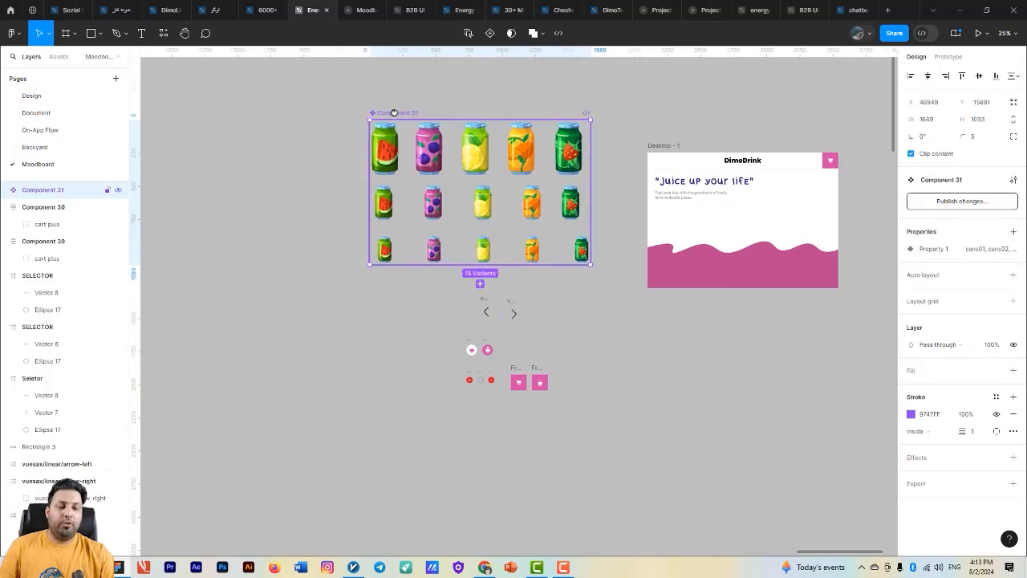
scroll(717, 413, up, 1)
drag(463, 207, 530, 360)
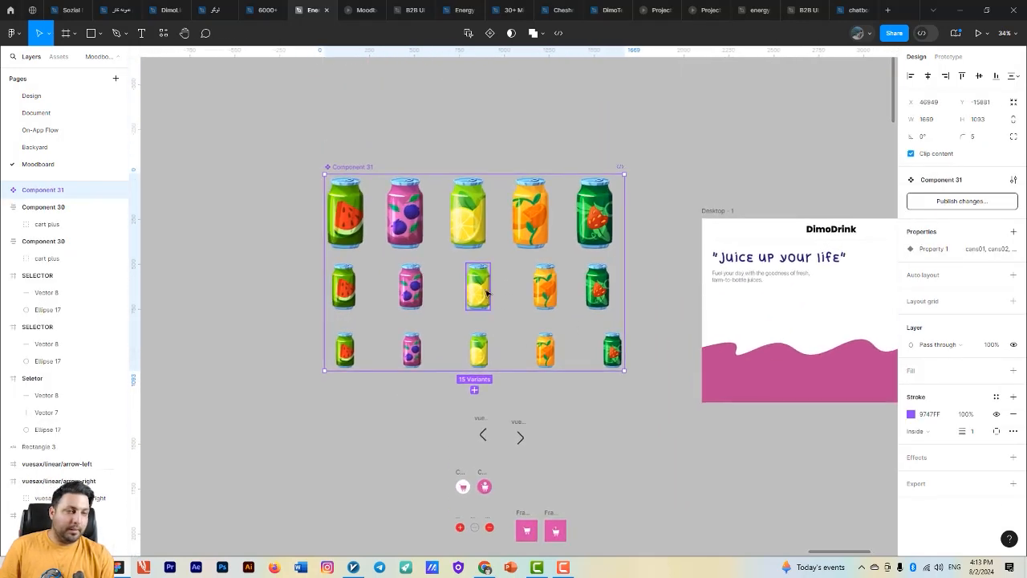
- Rename the can component set's variant property as taste
double_click(936, 249)
text(sta)
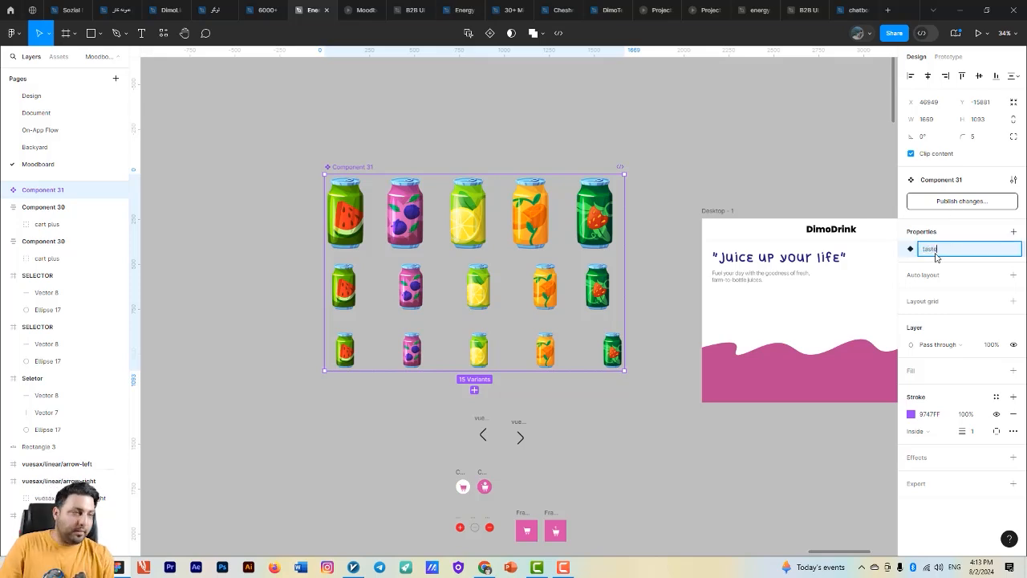
text(te)
click(516, 103)
- Set the taste value of the three watermelon can variants to watermelon
click(350, 224)
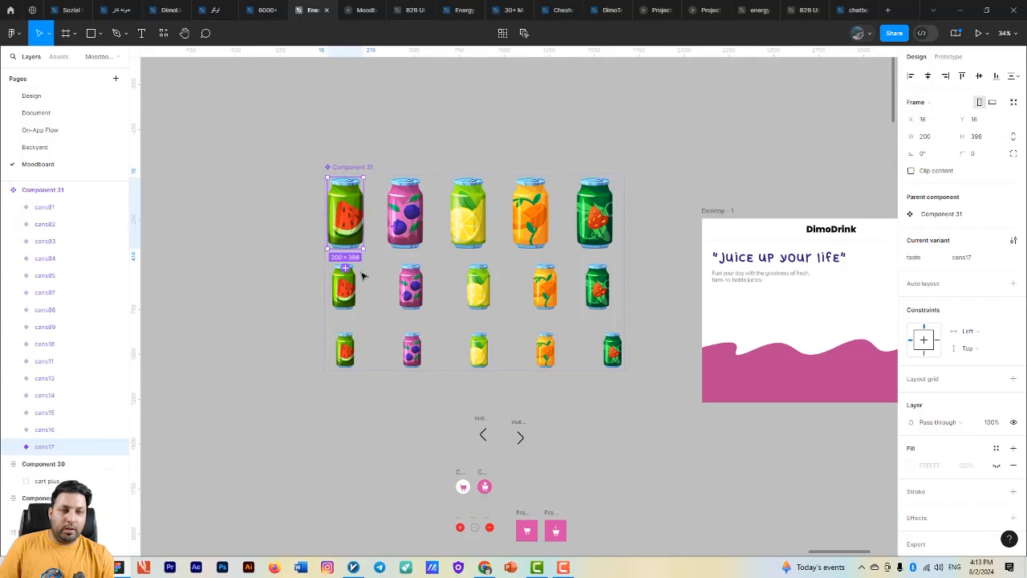
shift+click(343, 286)
shift+click(345, 349)
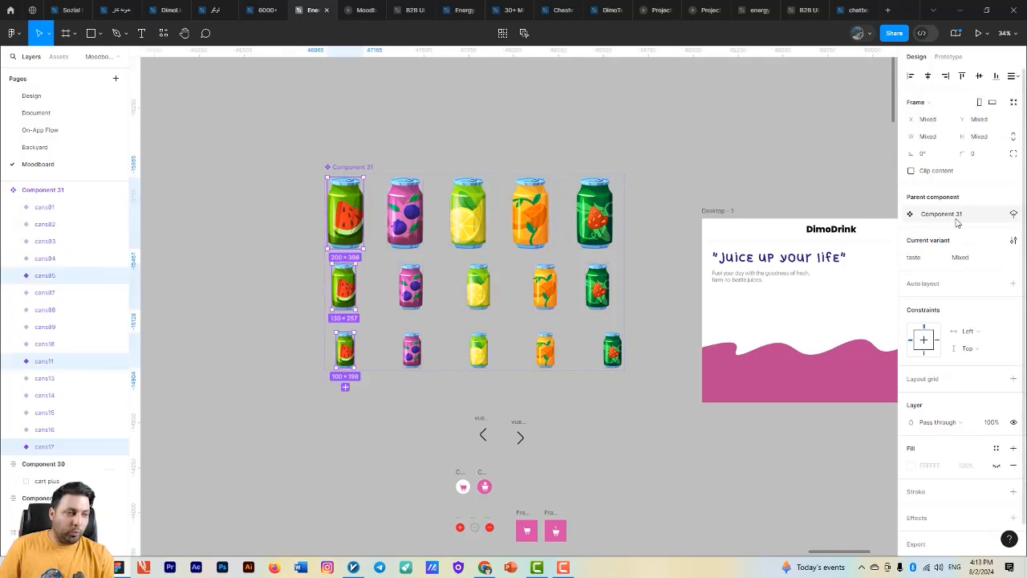
click(965, 258)
text(watermel)
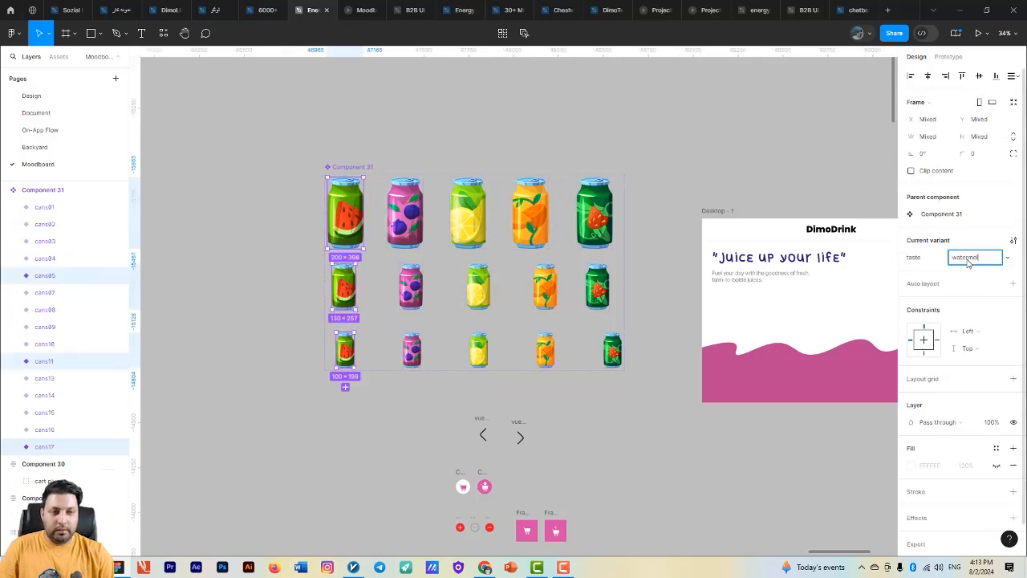
text(on)
- Set the taste value of the three purple berry can variants to berry
click(405, 213)
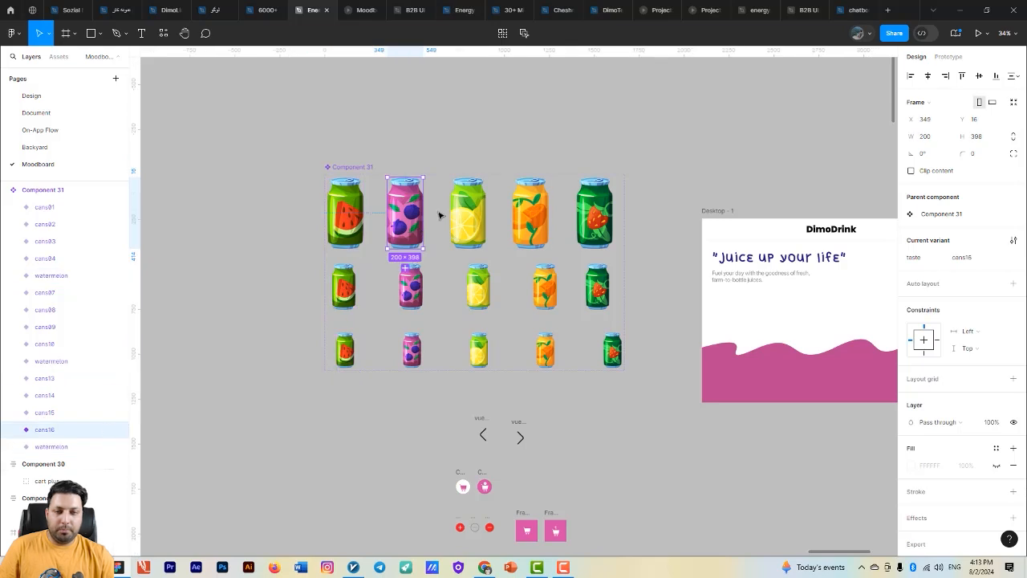
shift+click(411, 288)
shift+click(411, 351)
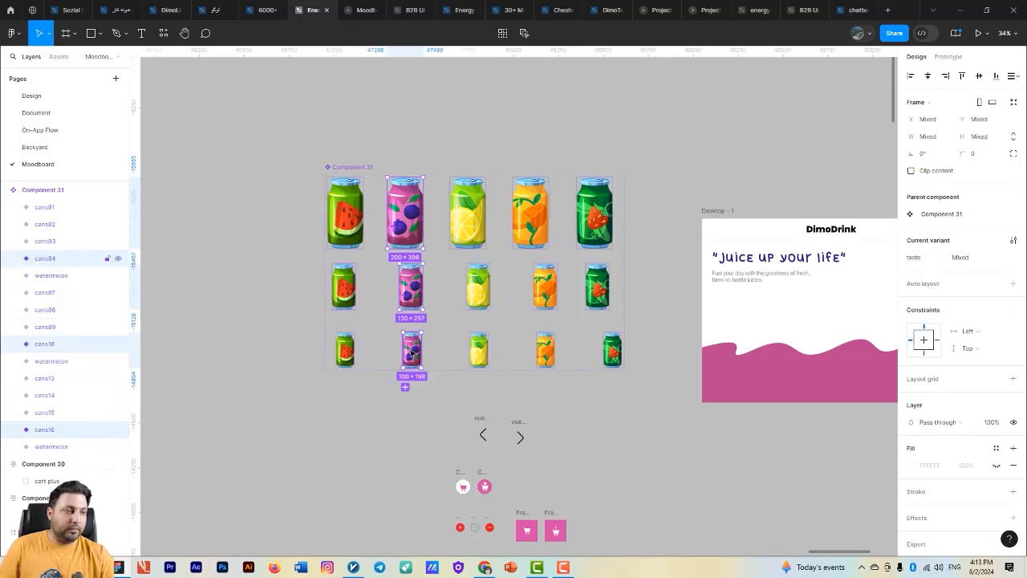
click(978, 263)
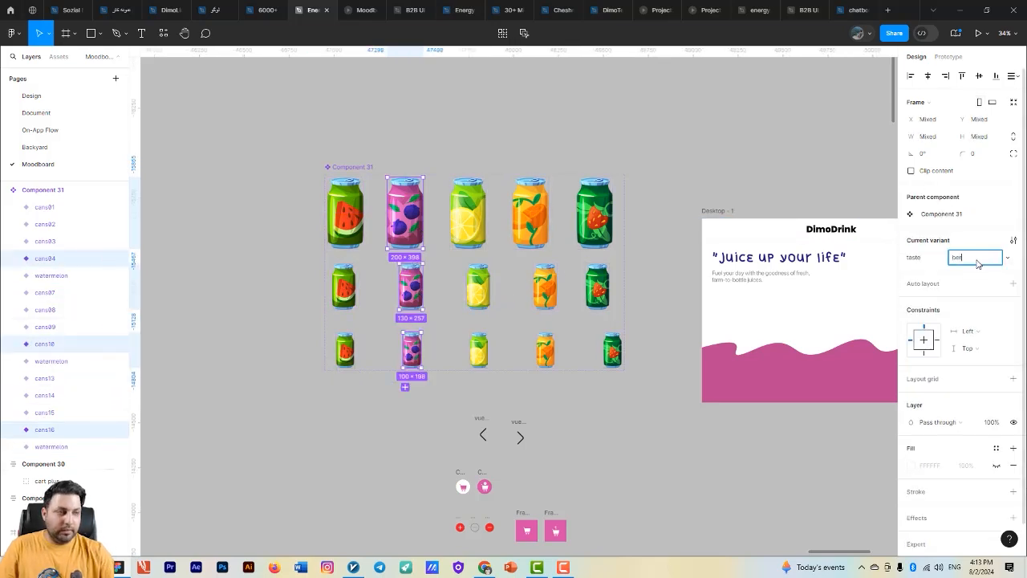
text(berry)
key(Return)
- Set the taste value of the three lemon can variants to lemon
click(468, 213)
shift+click(477, 288)
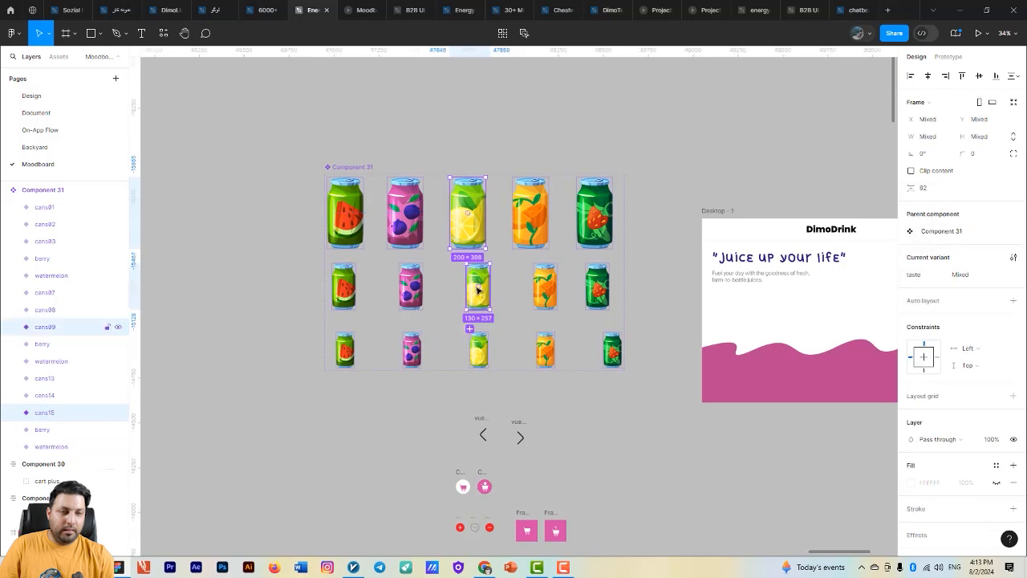
shift+click(476, 351)
click(988, 265)
key(BackSpace)
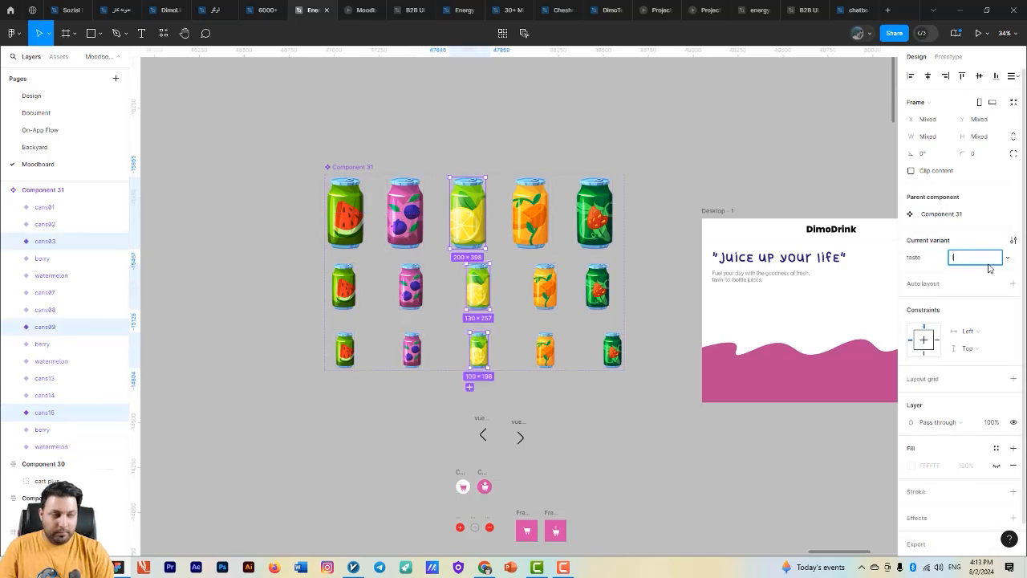
text(lemon)
key(Return)
- Set the taste value of the three orange can variants to orange
click(529, 213)
shift+click(544, 286)
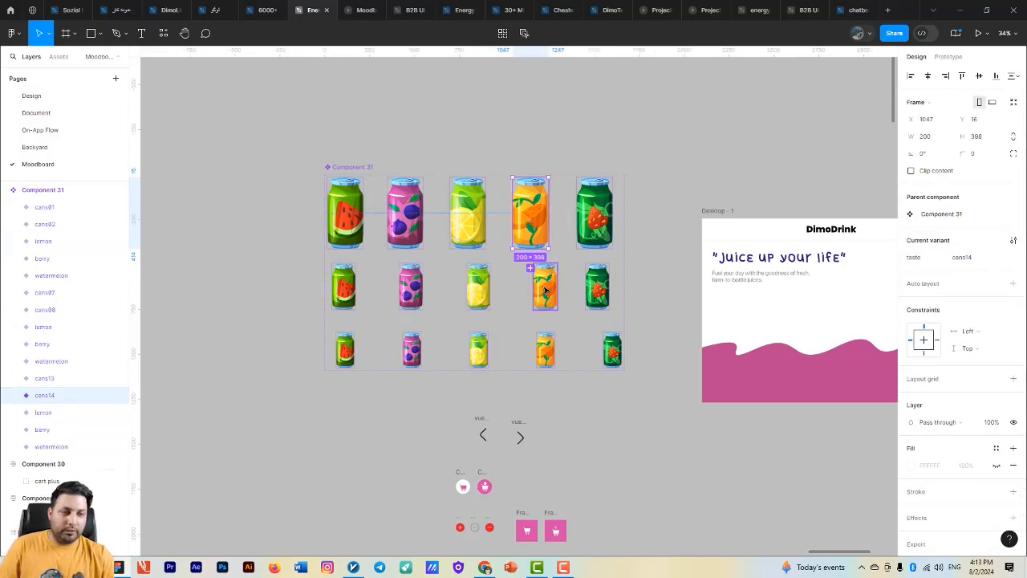
shift+click(545, 350)
click(969, 257)
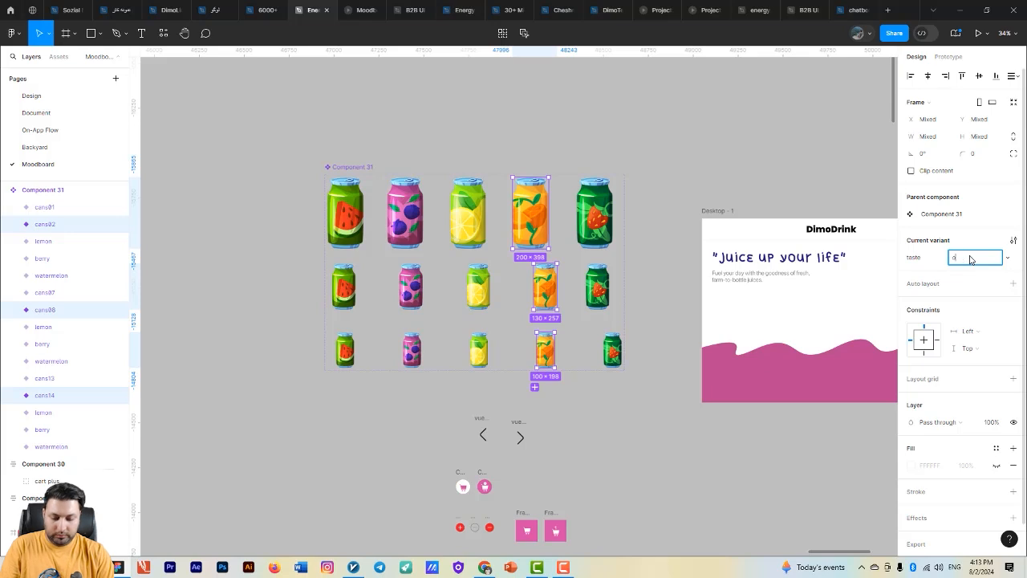
text(orange)
key(Return)
- Set the taste value of the three dark green can variants to strawberry
click(594, 213)
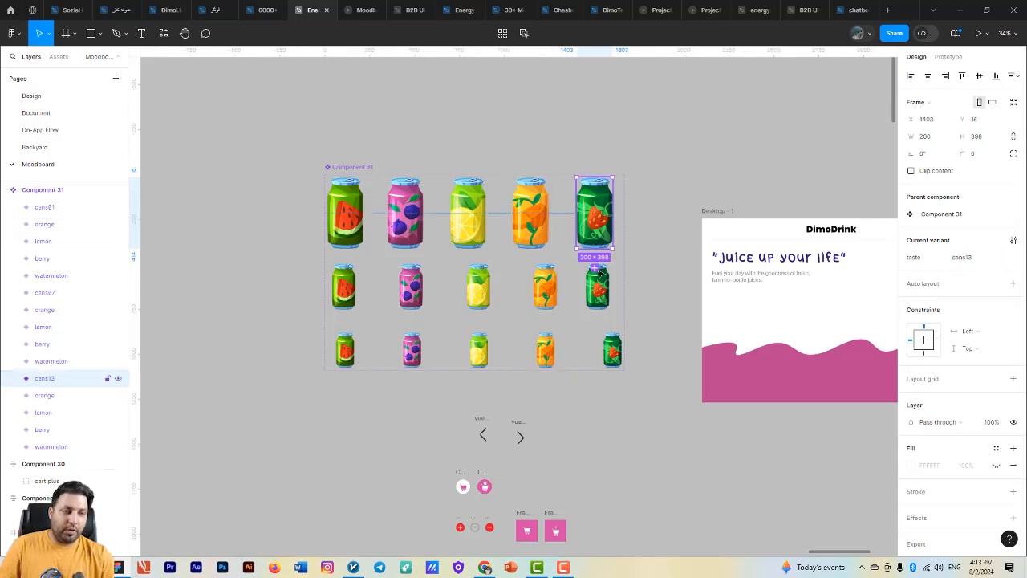
shift+click(596, 286)
shift+click(612, 351)
click(977, 265)
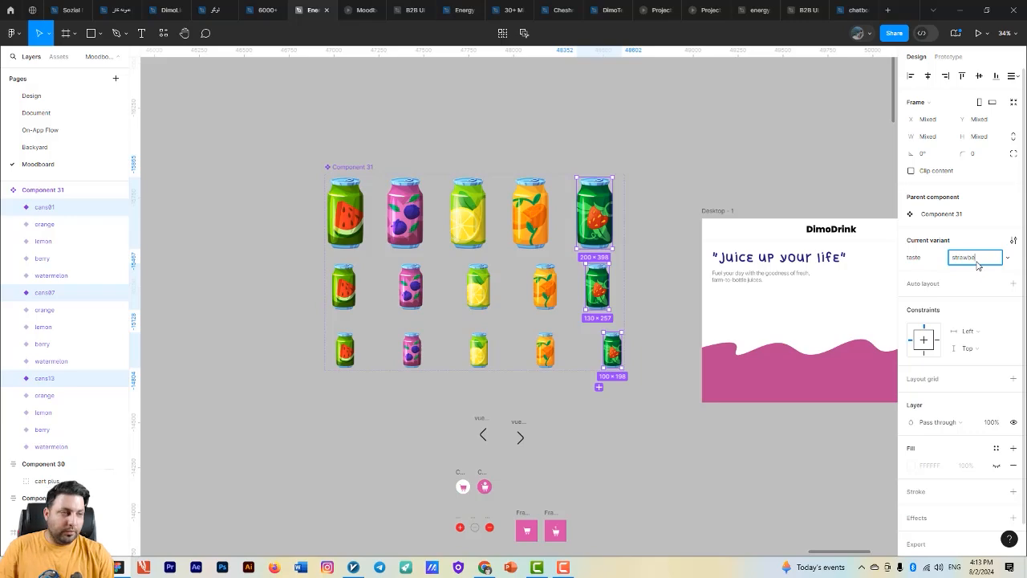
click(610, 137)
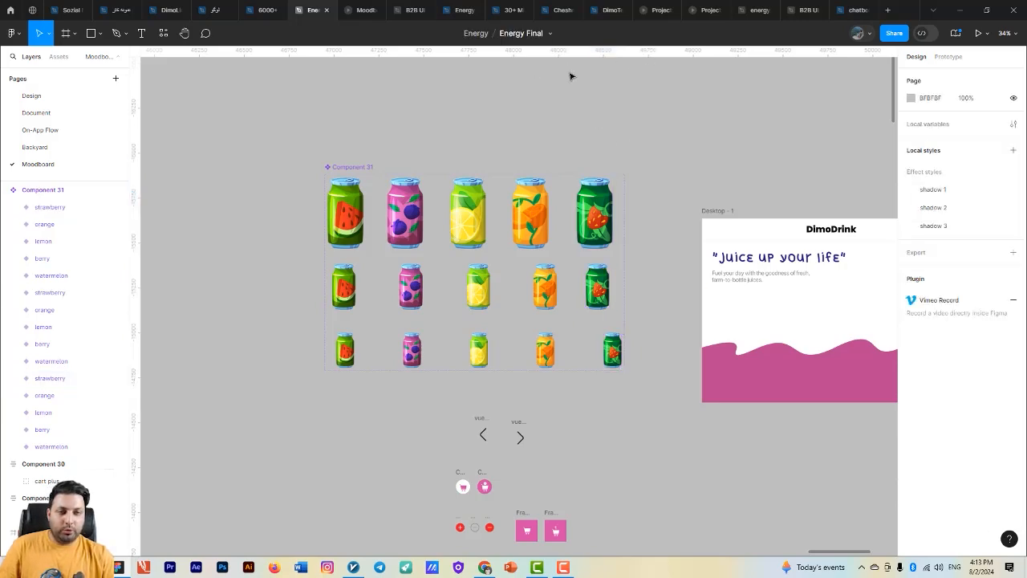
- Add a second variant property named size with the value big to the can component set
click(333, 172)
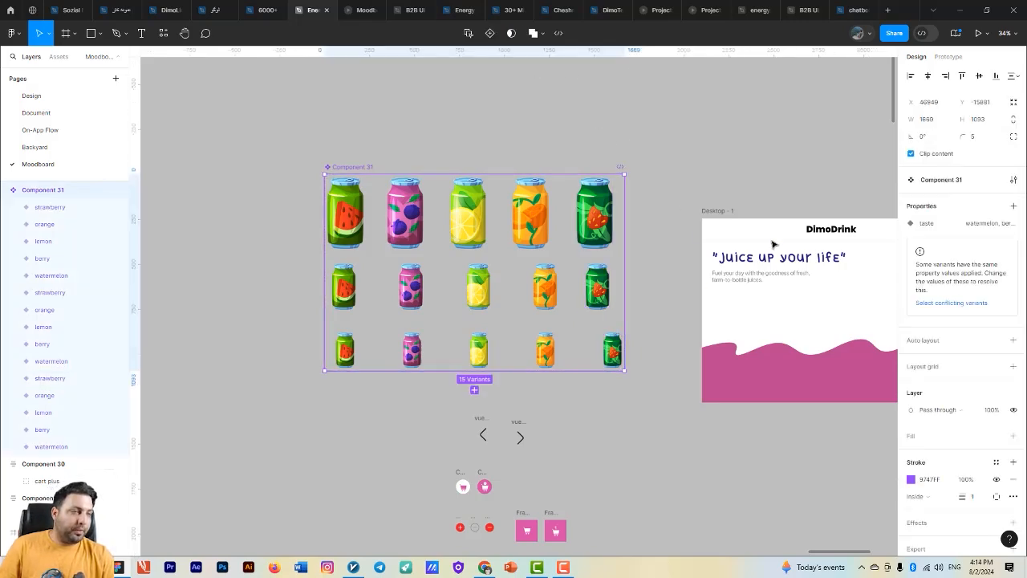
click(1012, 206)
click(947, 244)
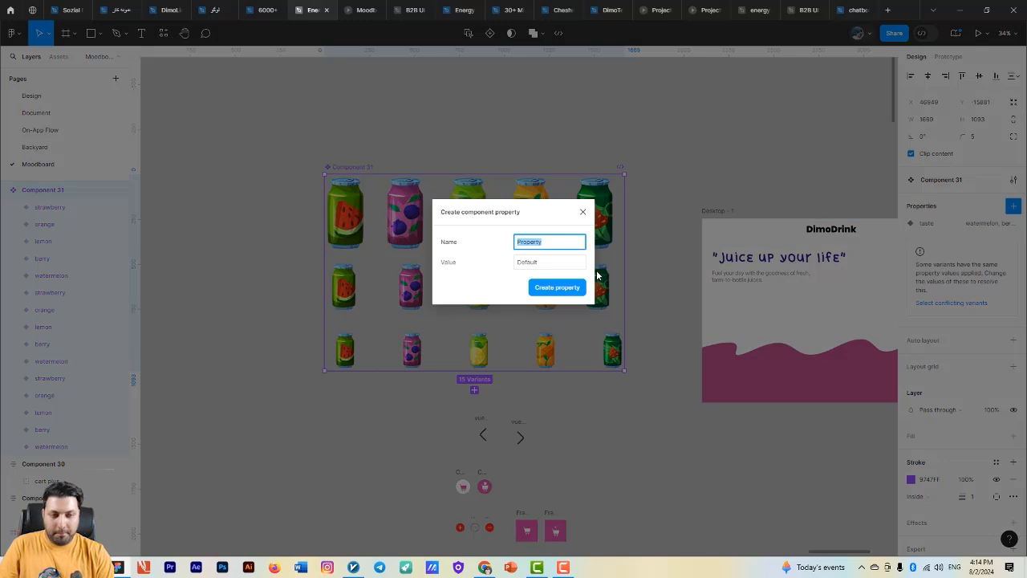
text(size)
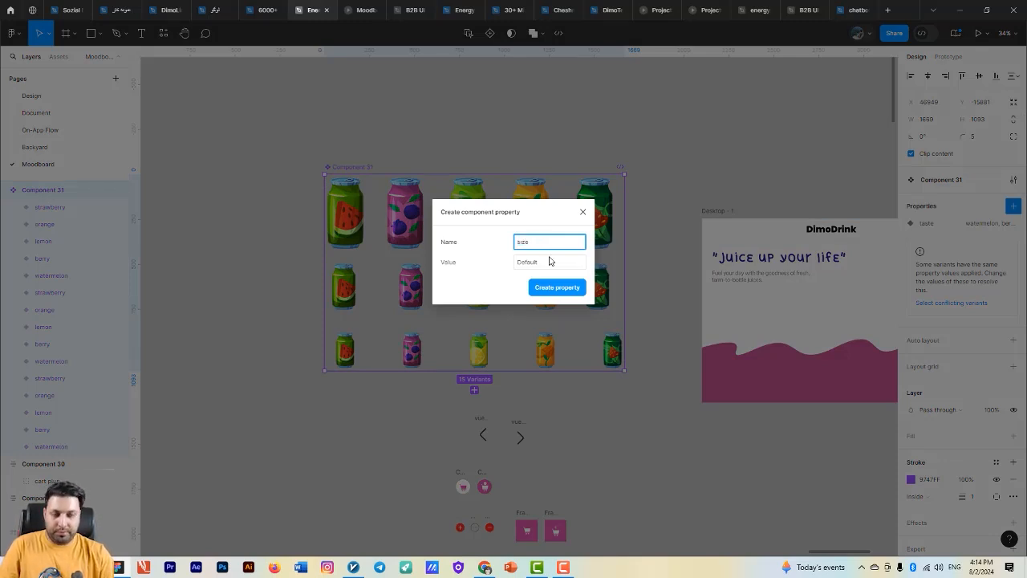
click(549, 261)
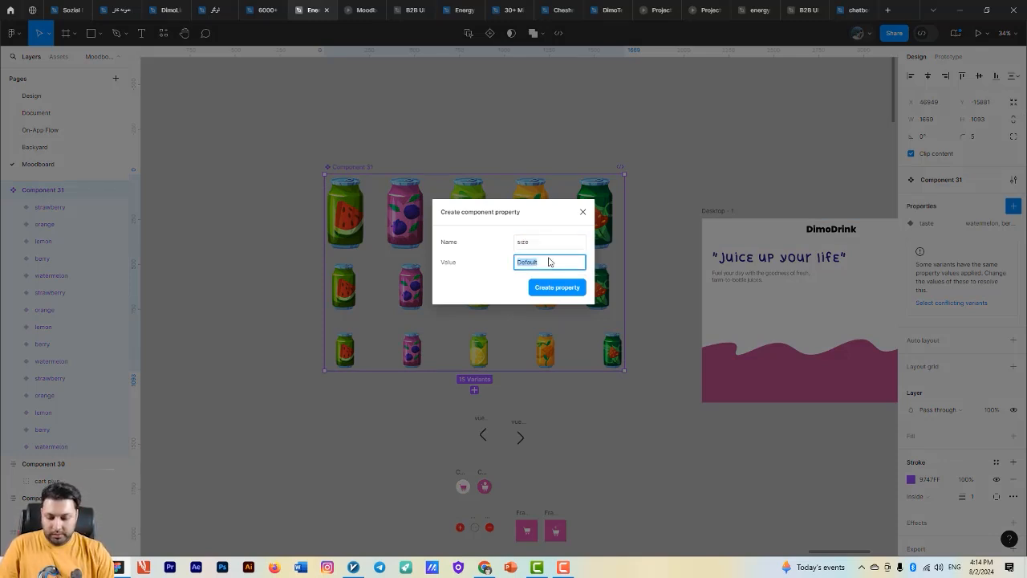
text(big)
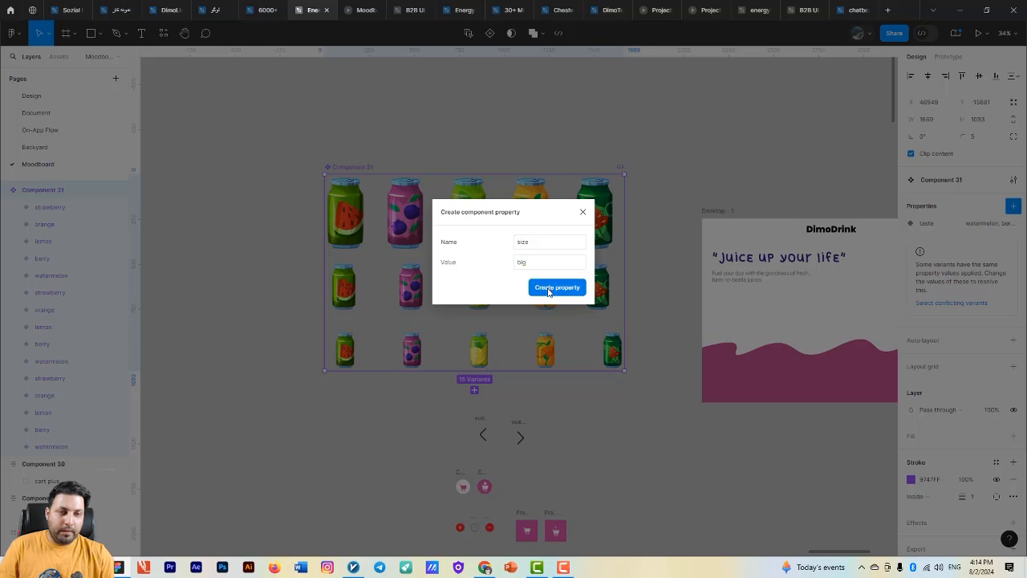
click(557, 287)
- Set the size value of the five cans in the middle row to small
click(343, 286)
shift+click(411, 287)
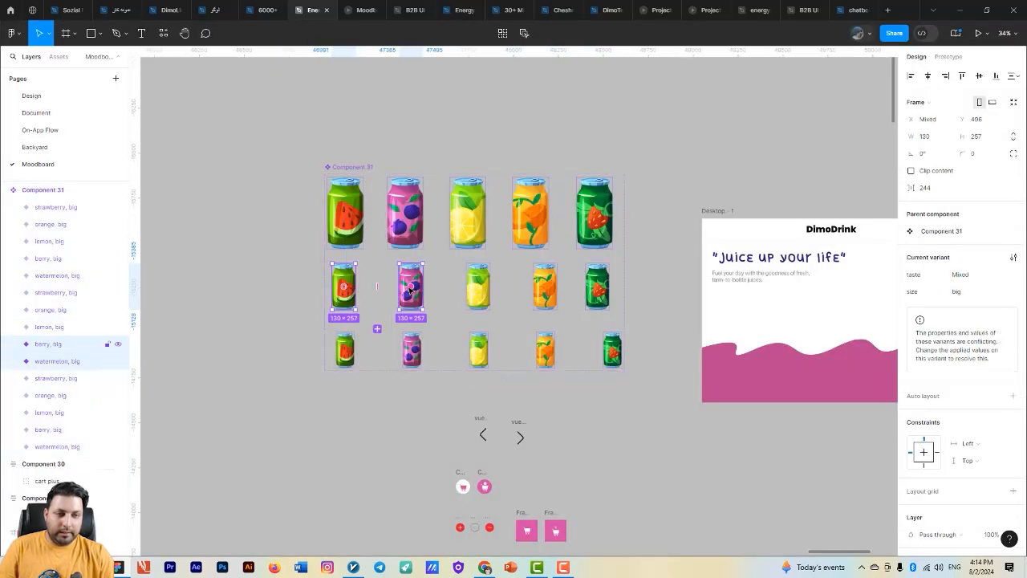
shift+click(478, 286)
shift+click(545, 286)
shift+click(596, 287)
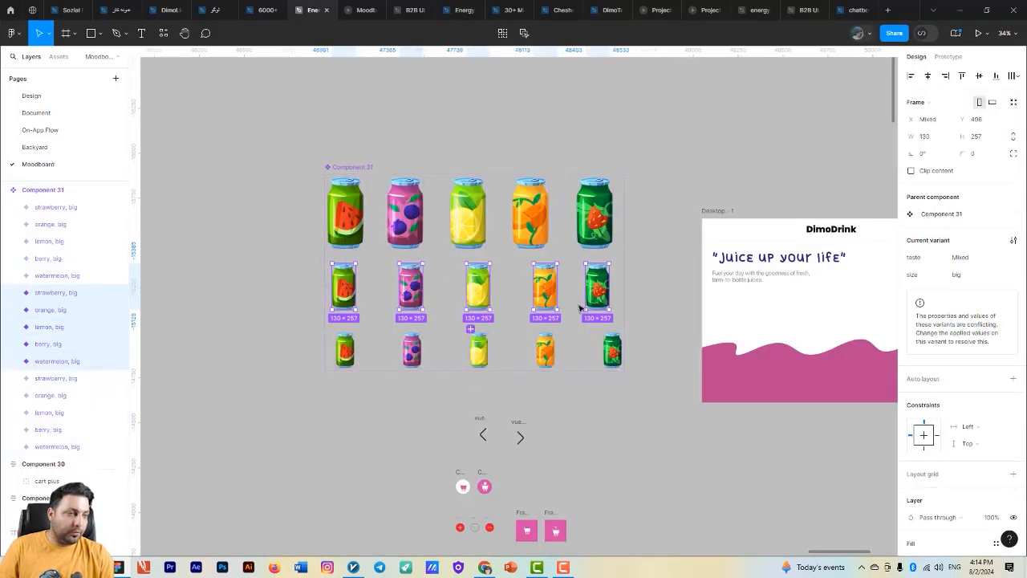
click(962, 275)
text(small)
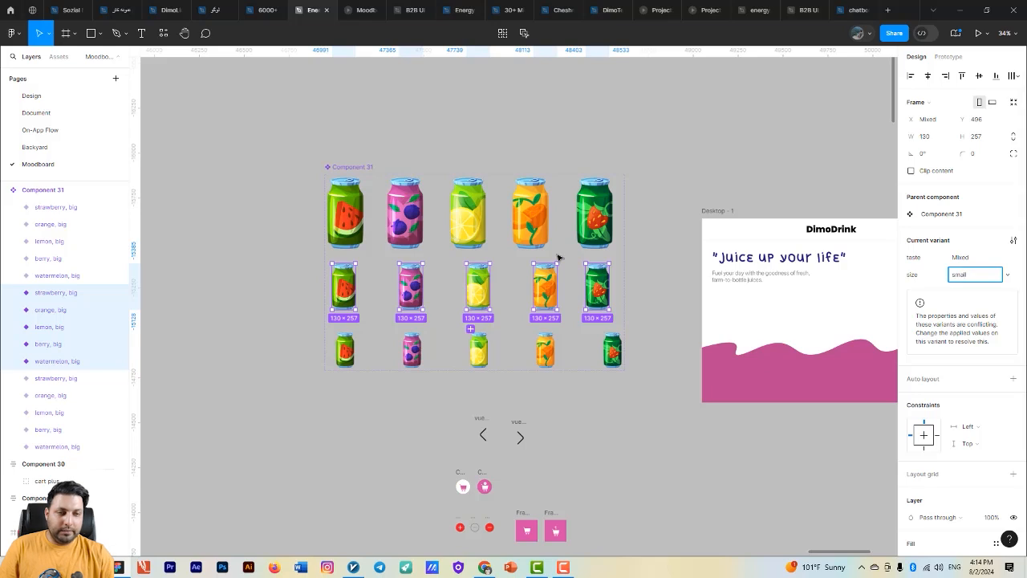
- Set the size value of the five cans in the lowest row to xsmall
click(344, 349)
shift+click(410, 349)
shift+click(478, 349)
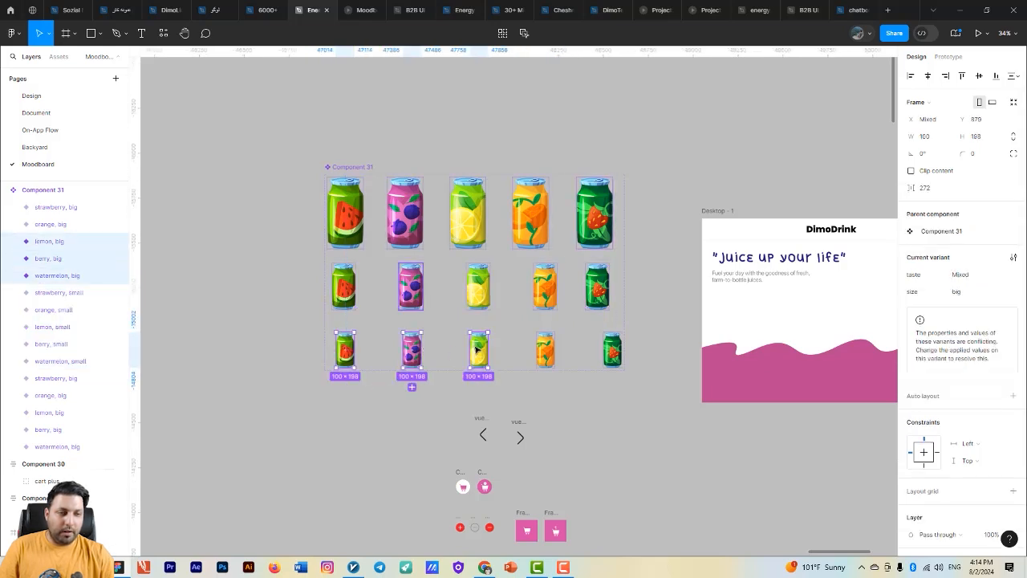
shift+click(545, 349)
shift+click(611, 349)
click(955, 292)
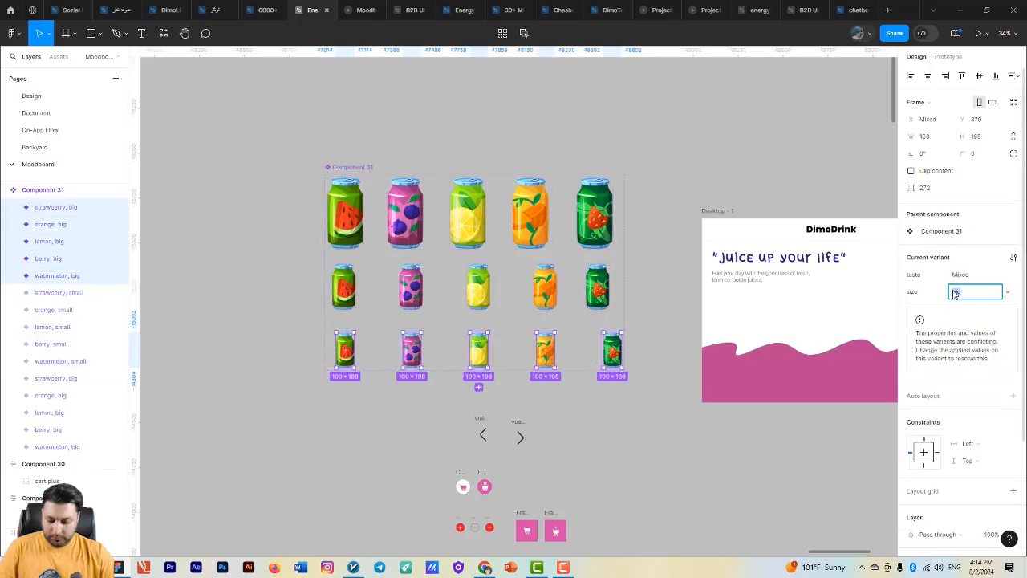
text(xsmall)
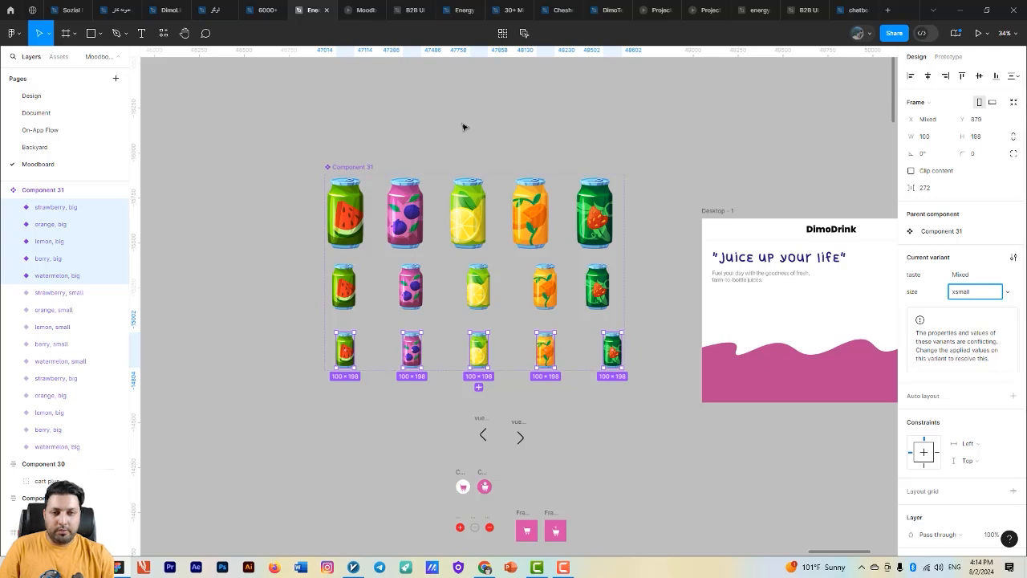
click(276, 95)
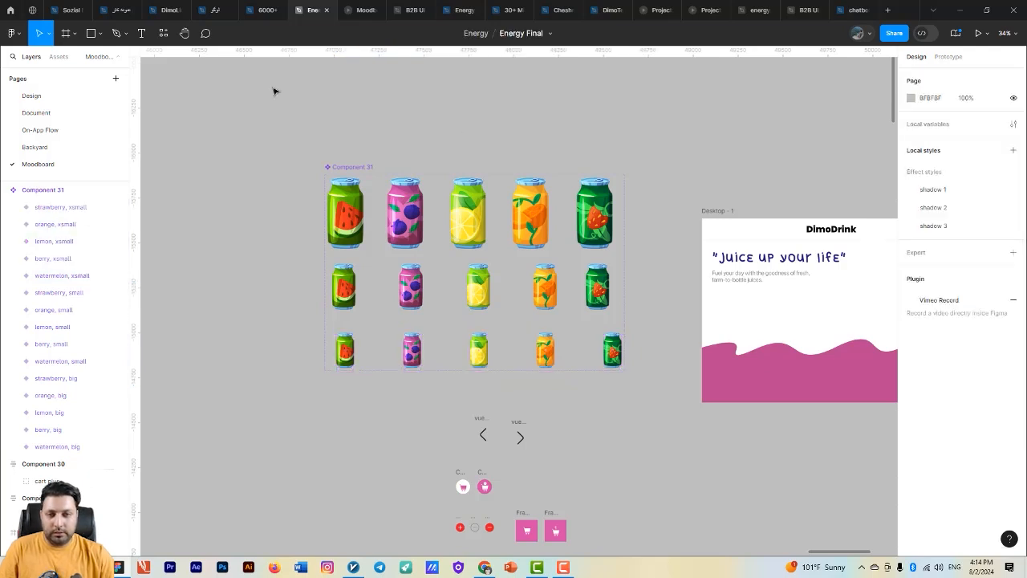
- Copy the big watermelon can into the Desktop - 1 frame and place it above the pink wave at X 741, Y 284
click(351, 189)
scroll(525, 312, down, 2)
drag(507, 378, 353, 349)
click(200, 222)
key(ctrl+c)
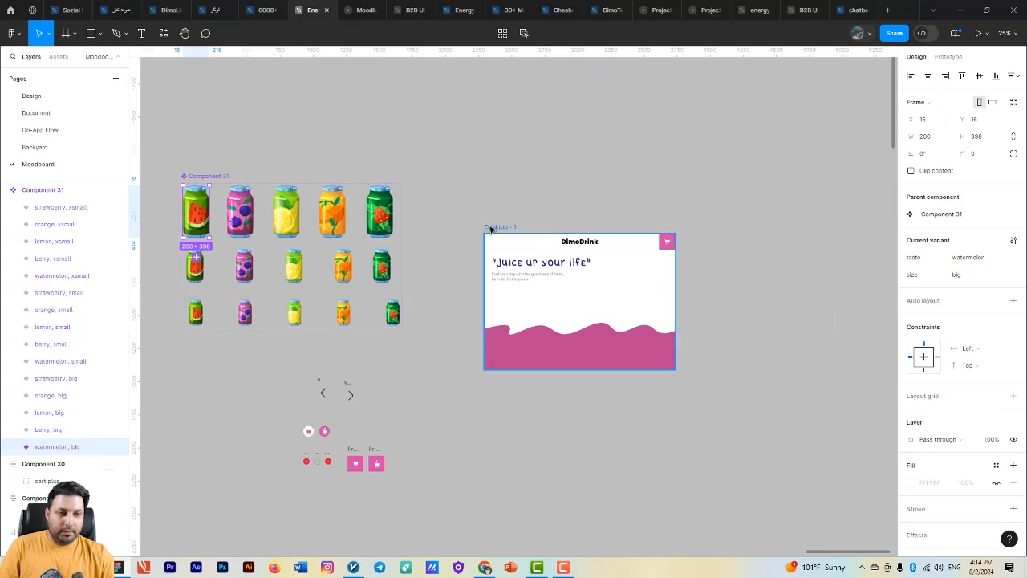
click(492, 227)
scroll(493, 227, up, 2)
mouse_move(532, 261)
mouse_down()
mouse_move(421, 191)
mouse_move(521, 260)
mouse_up()
key(ctrl+v)
scroll(516, 267, up, 1)
scroll(570, 321, down, 2)
drag(554, 340, 456, 382)
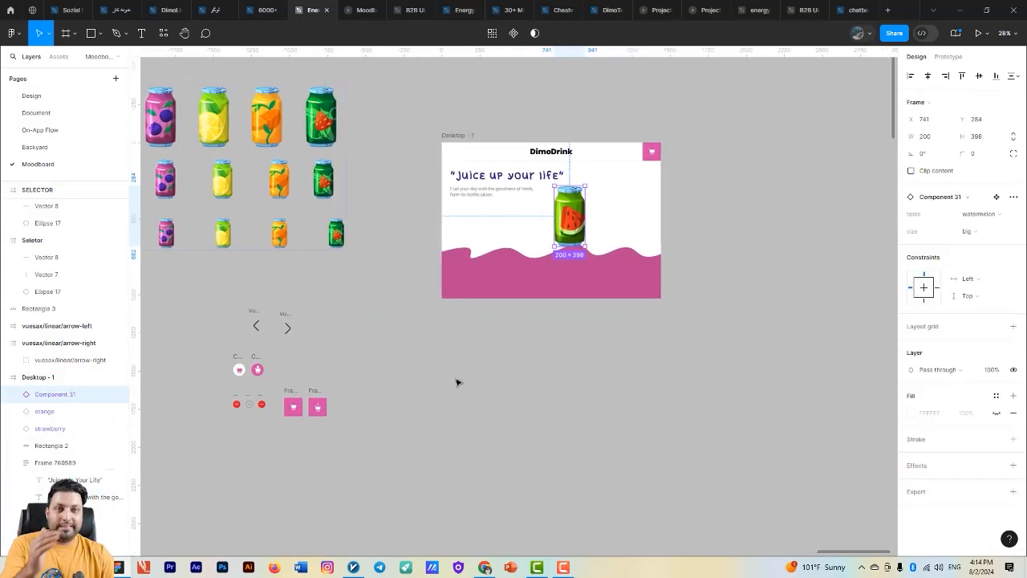
- Draw a circle below the watermelon can, overlapping the pink wave, and set its size to 700 by 700
click(100, 36)
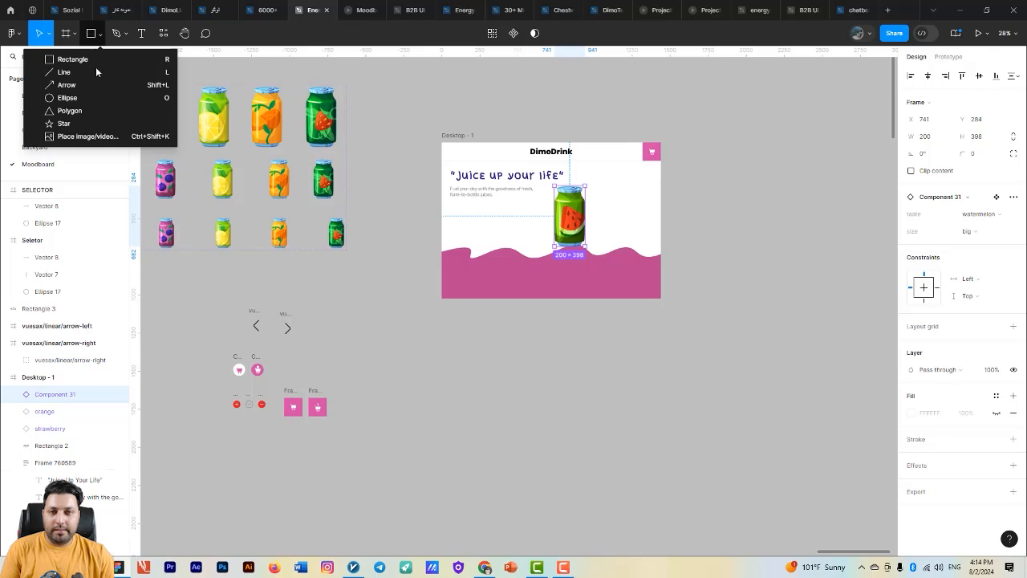
click(493, 345)
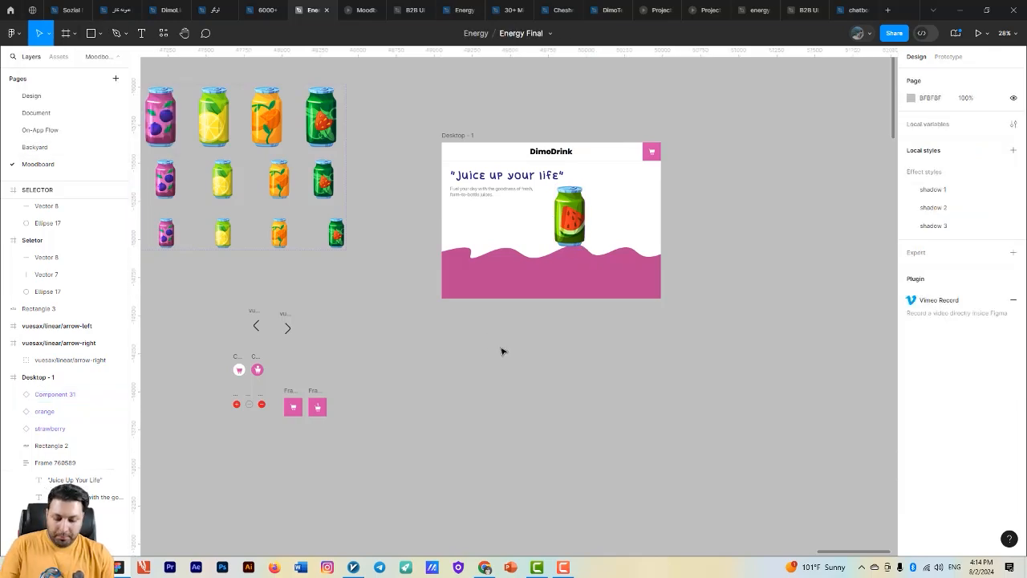
mouse_move(607, 344)
mouse_down()
mouse_move(493, 350)
mouse_move(389, 311)
mouse_move(508, 374)
mouse_move(525, 395)
mouse_move(491, 355)
mouse_move(520, 389)
mouse_move(427, 332)
mouse_move(479, 337)
mouse_move(532, 404)
mouse_move(457, 323)
mouse_move(468, 354)
mouse_up()
key(o)
scroll(390, 311, up, 3)
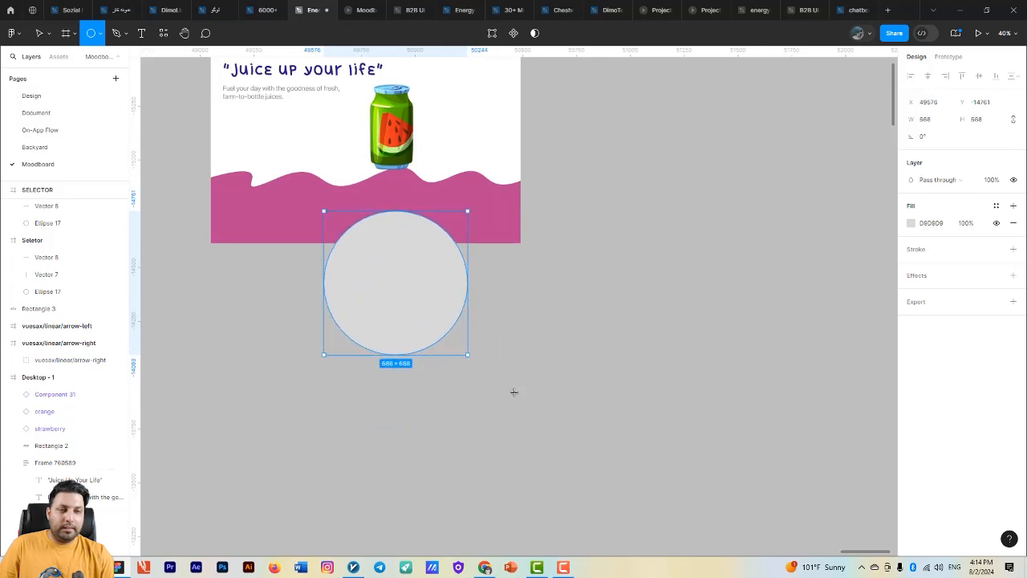
mouse_move(513, 392)
mouse_down()
mouse_move(531, 409)
mouse_move(465, 339)
mouse_move(517, 387)
mouse_move(499, 367)
mouse_up()
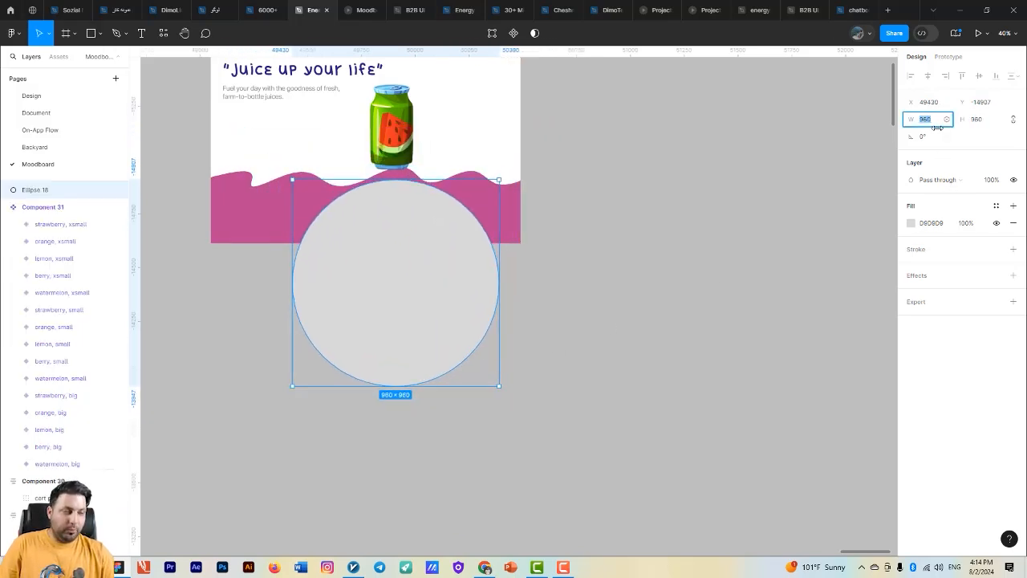
key(Return)
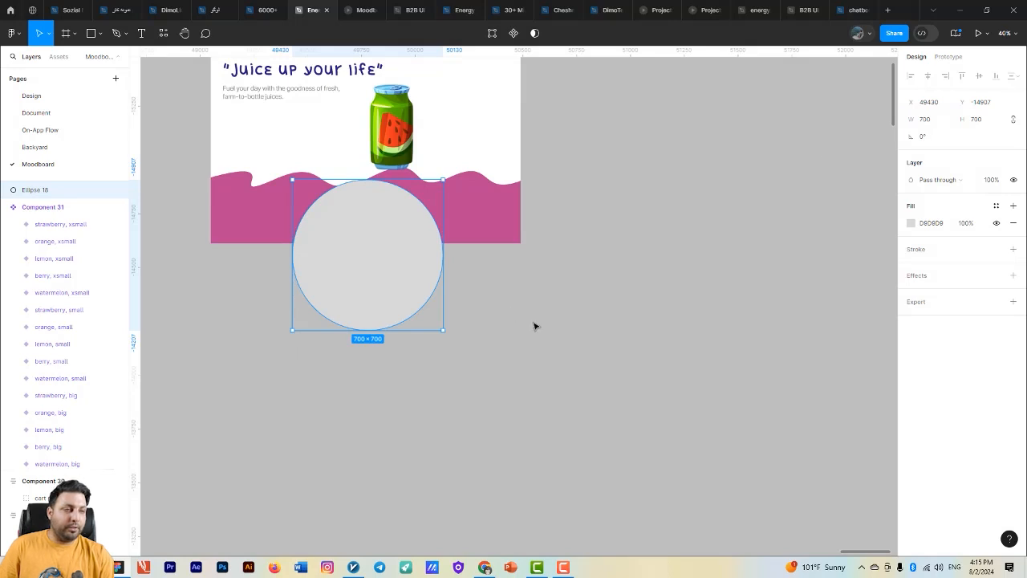
- Fill the circle with white (FFFFFF) and place it inside the Desktop - 1 frame
drag(534, 324, 643, 379)
click(911, 223)
drag(803, 287, 578, 204)
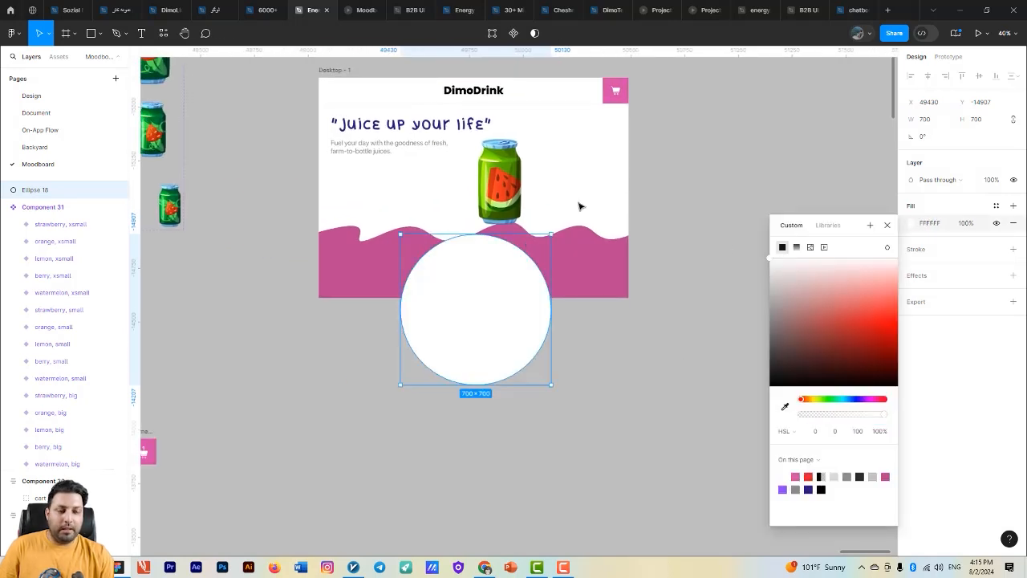
scroll(513, 328, up, 2)
drag(514, 327, 561, 276)
drag(617, 368, 612, 481)
- Remove the watermelon can from Desktop - 1 and shift the white circle left and down over the middle of the pink wave
click(498, 255)
key(Delete)
click(569, 351)
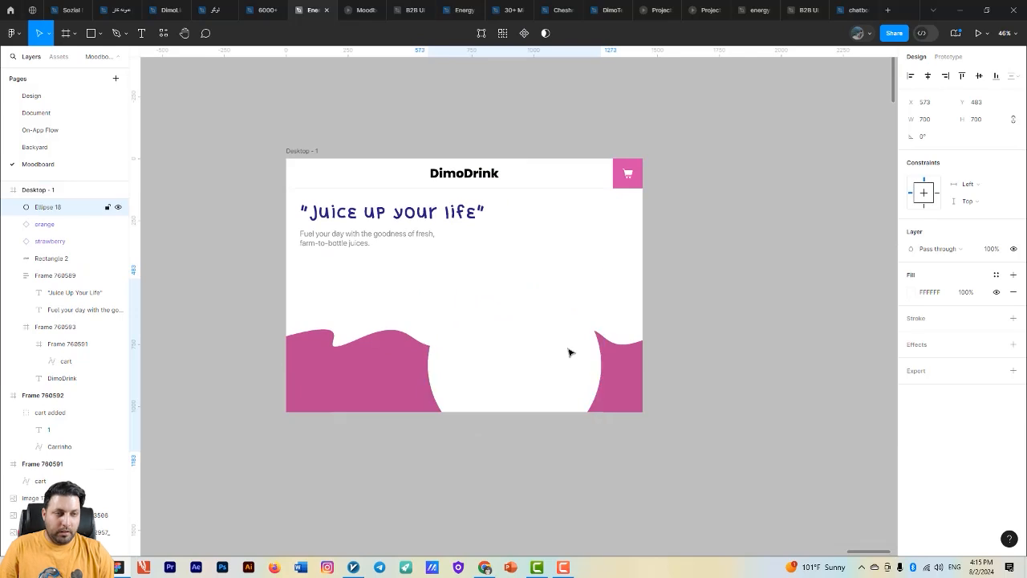
key(shift+Left)
key(shift+Left)
key(shift+Left)
key(shift+Left)
key(shift+Left)
key(shift+Left)
key(shift+Left)
key(shift+Left)
key(shift+Left)
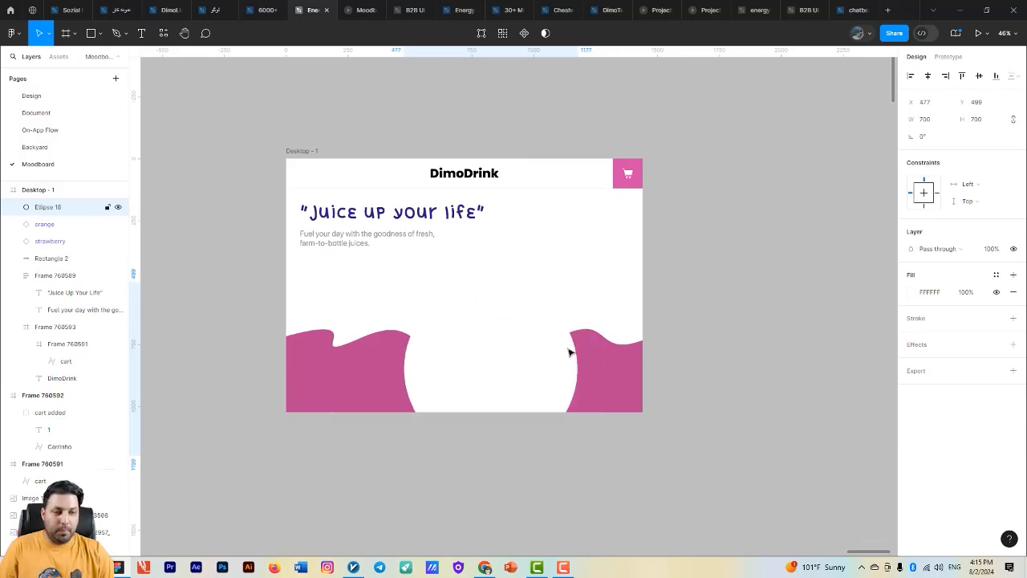
drag(651, 353, 736, 367)
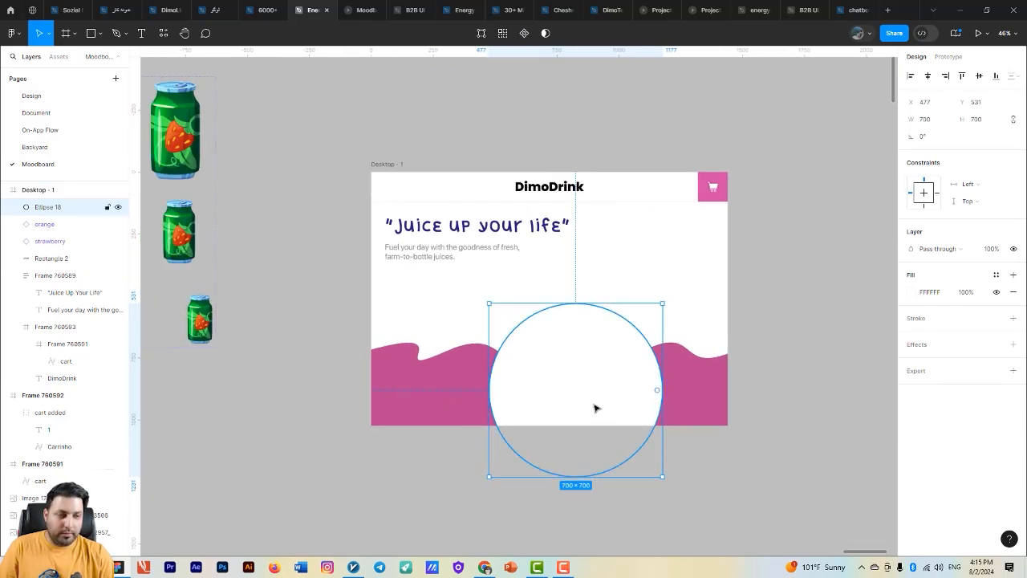
drag(595, 406, 592, 402)
- Paste the big watermelon can back into the Desktop - 1 frame, stacked above the white circle
click(662, 452)
scroll(661, 451, down, 2)
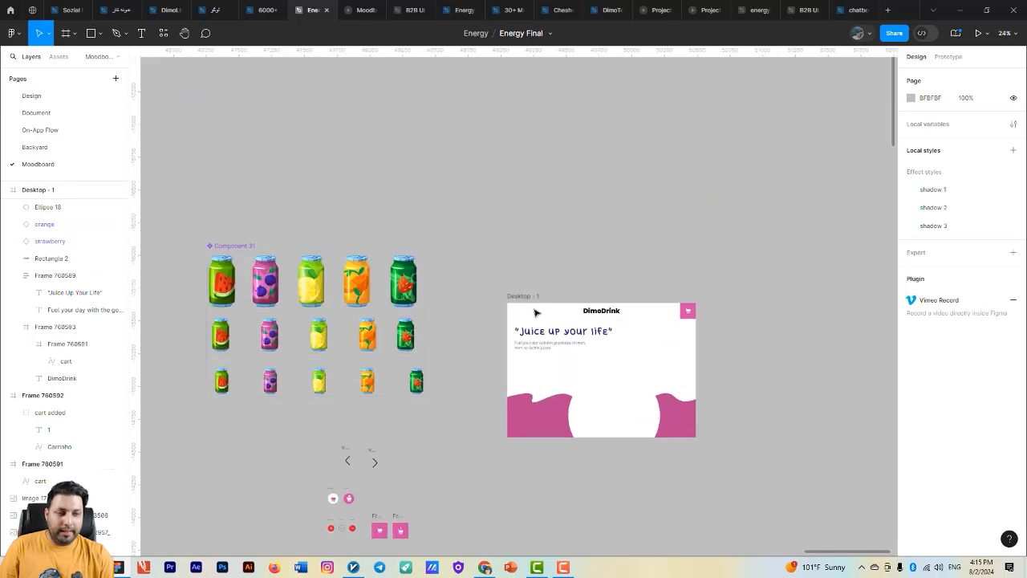
click(535, 294)
drag(537, 300, 449, 205)
key(ctrl+v)
scroll(540, 299, up, 1)
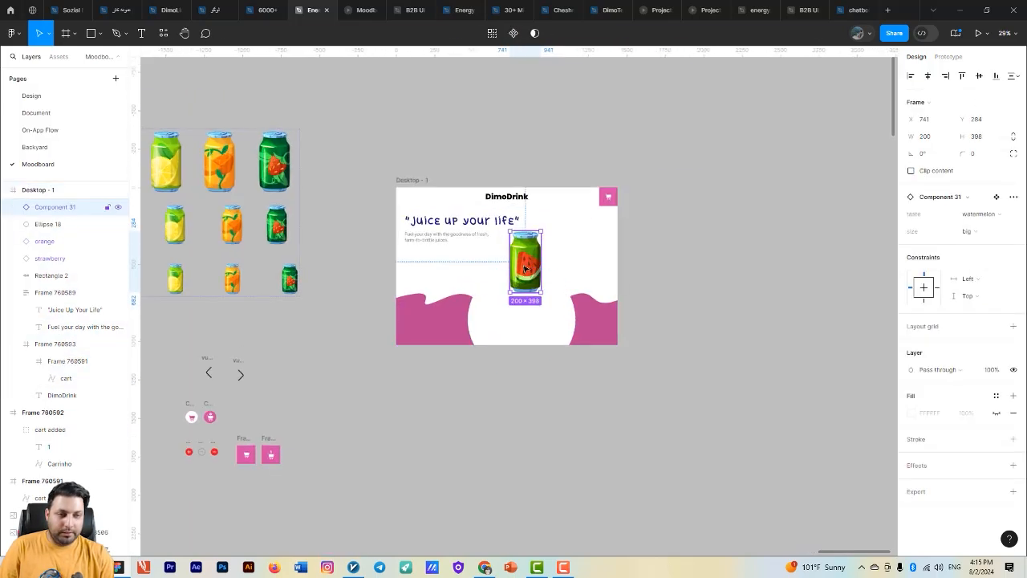
- Lower the watermelon can to Y 375 and align its horizontal centre with the white circle
drag(531, 274, 533, 298)
scroll(533, 300, up, 3)
shift+click(546, 349)
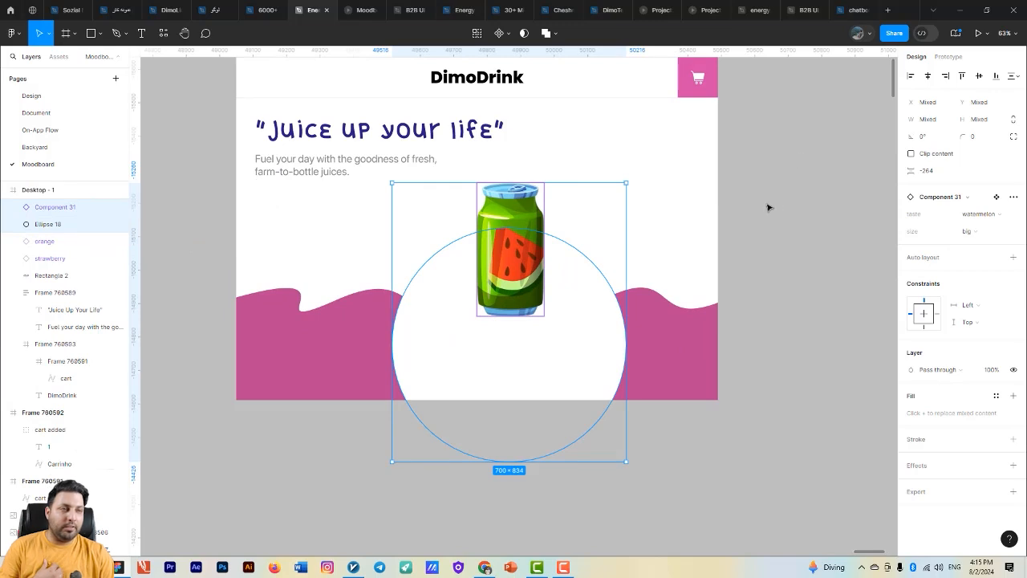
click(928, 76)
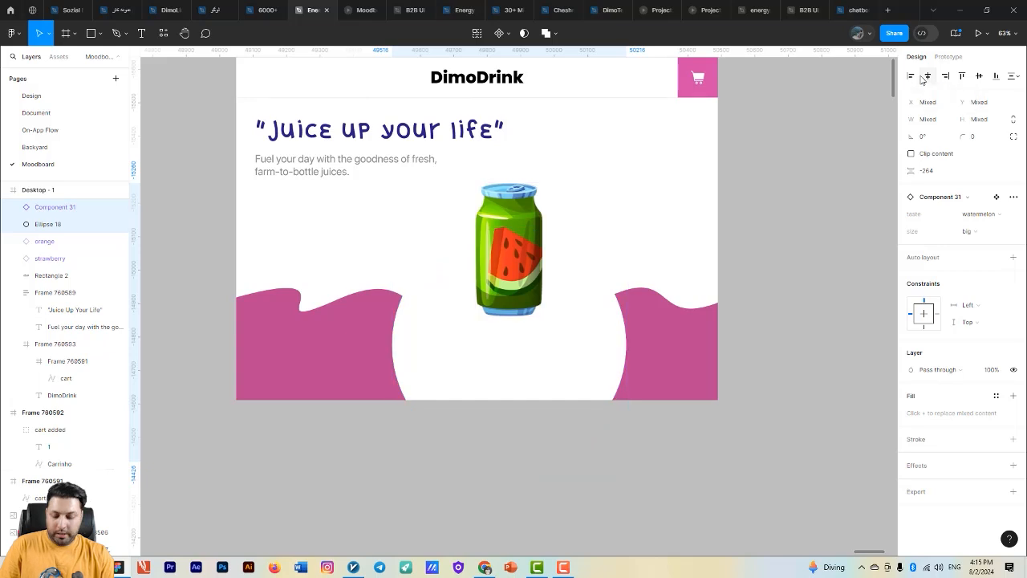
- Make four copies of the watermelon can in Desktop - 1, three beside the original and one over the wave at X 266, Y 773
drag(621, 308, 655, 260)
scroll(654, 260, down, 1)
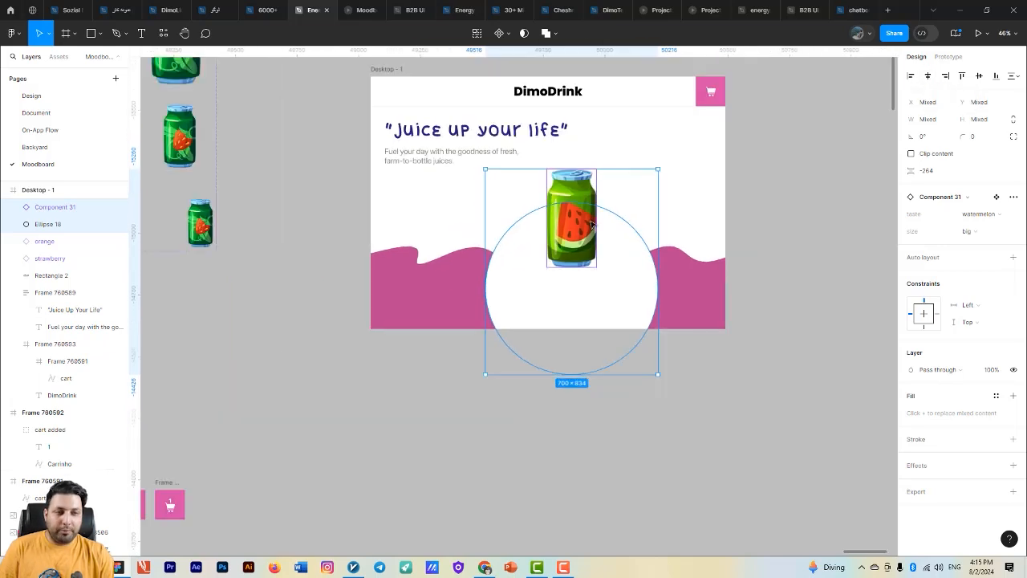
click(591, 223)
drag(727, 263, 867, 331)
scroll(412, 249, down, 2)
scroll(579, 293, up, 2)
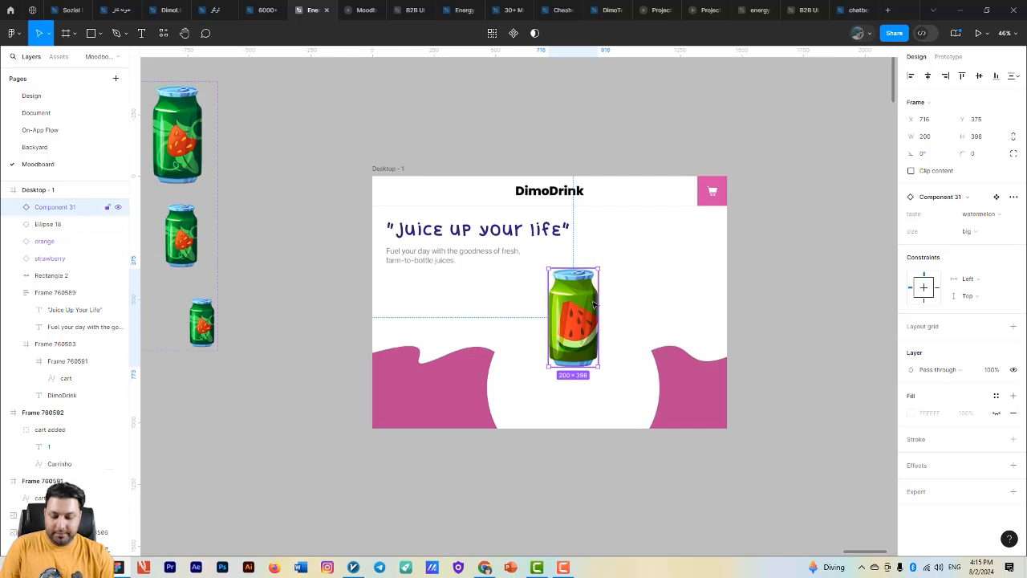
drag(592, 303, 497, 308)
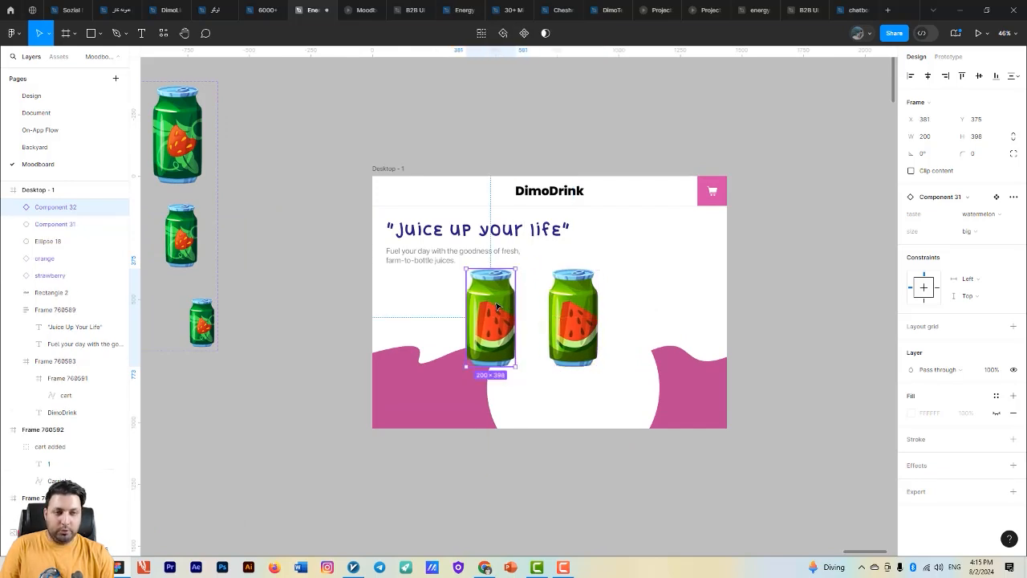
key(ctrl+d)
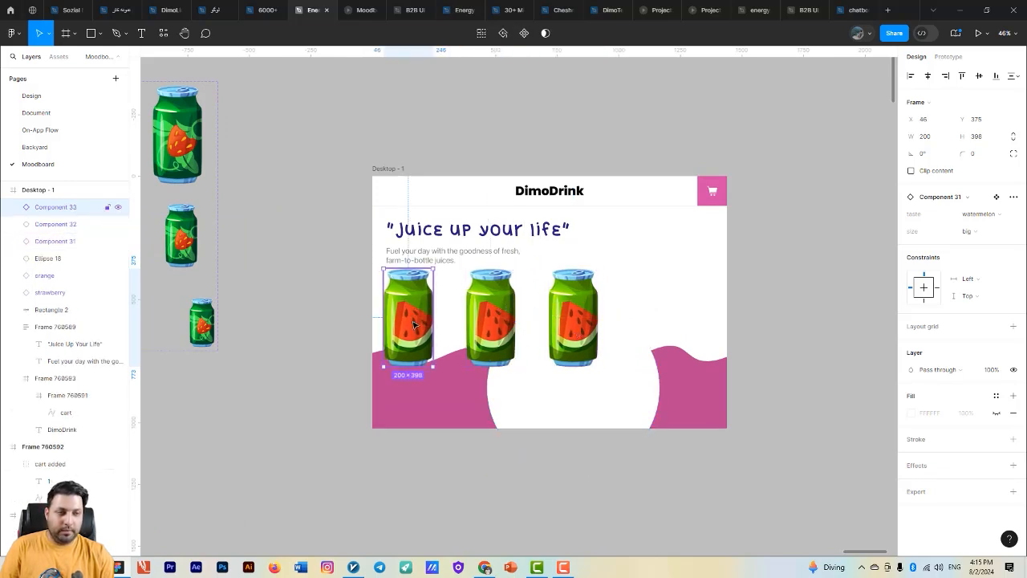
drag(425, 311, 664, 321)
key(ctrl+d)
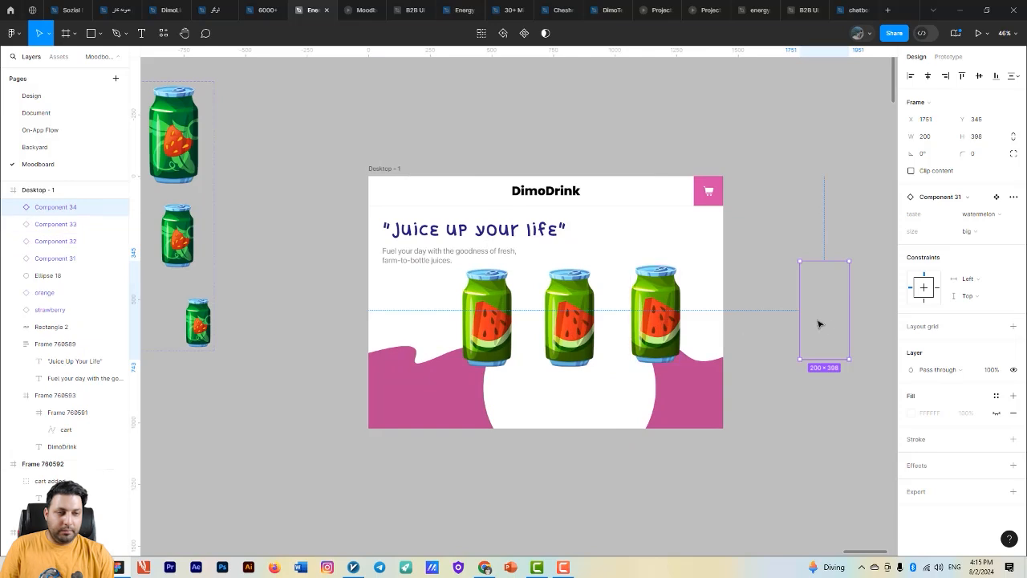
drag(819, 325, 409, 332)
key(ctrl+d)
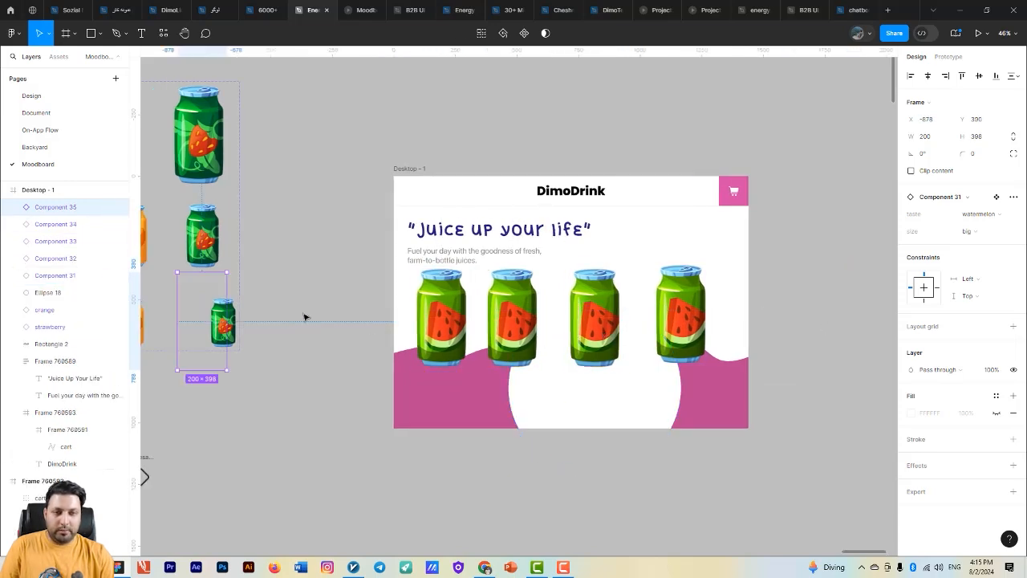
drag(208, 292, 473, 341)
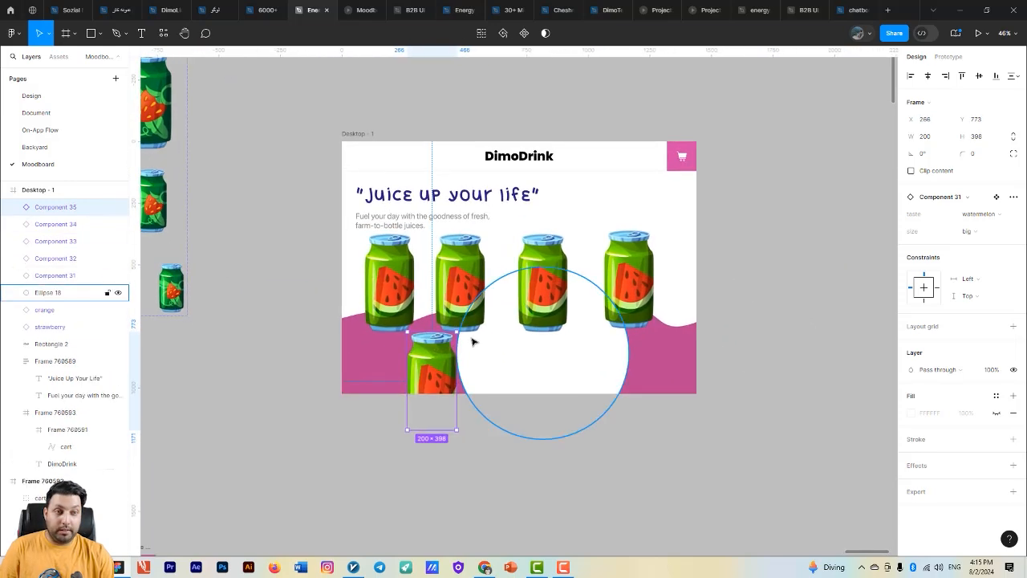
- Set the size of the original watermelon can and the copy immediately left of it to small
scroll(565, 329, up, 3)
click(538, 301)
shift+click(433, 269)
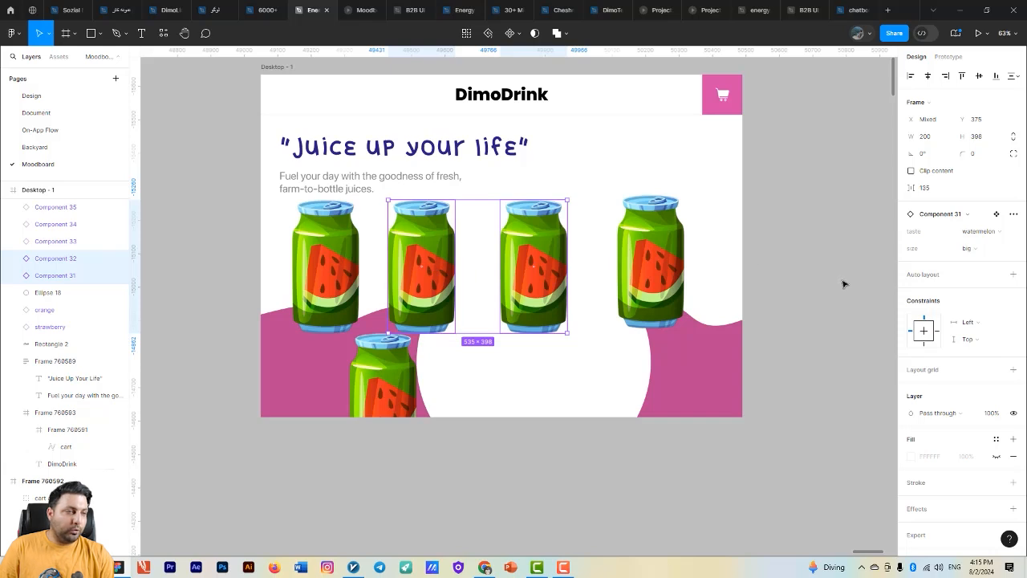
click(967, 249)
click(945, 268)
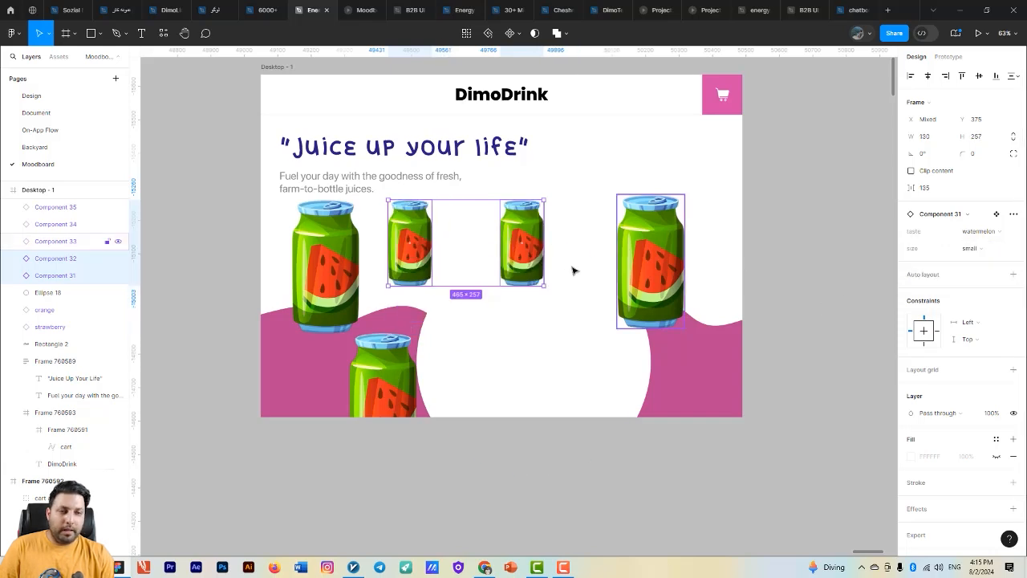
- Set the size of the leftmost can and the can over the pink wave to xsmall
click(324, 265)
shift+click(383, 373)
click(967, 248)
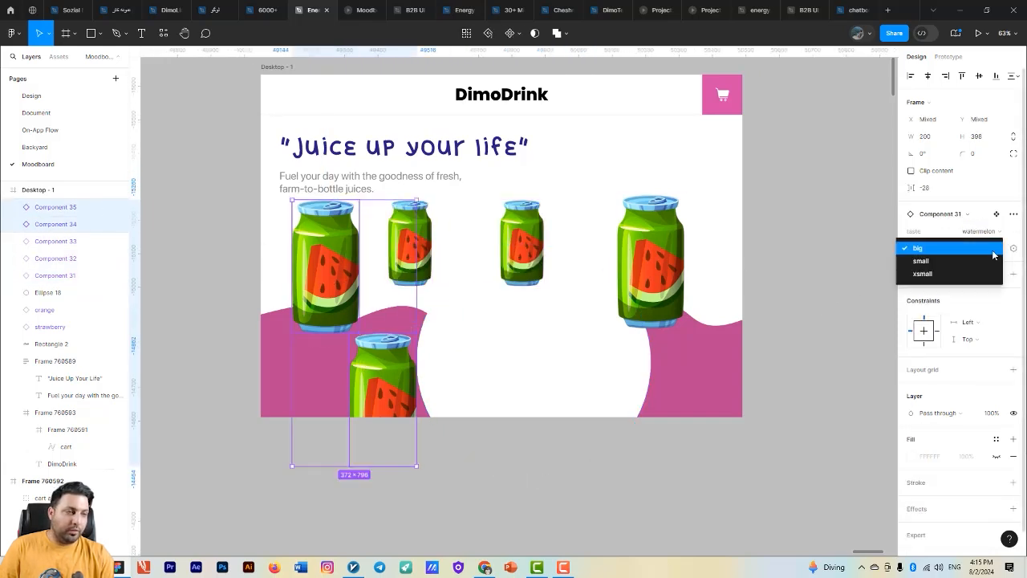
click(945, 268)
- Move the centre small can aside and put the big watermelon can in its place, horizontally centred on the white circle
click(602, 301)
click(644, 285)
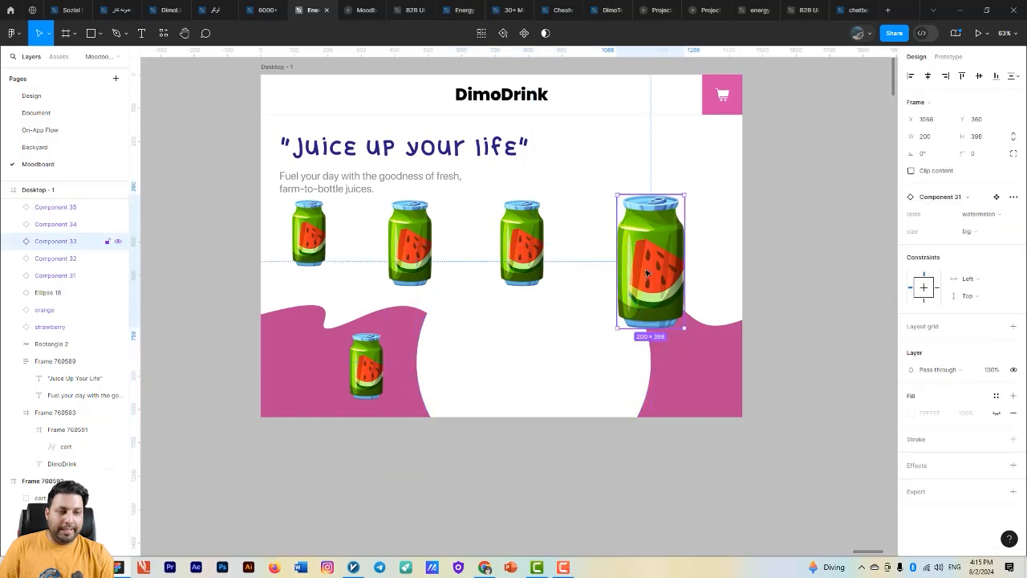
drag(529, 256, 609, 178)
drag(662, 268, 542, 272)
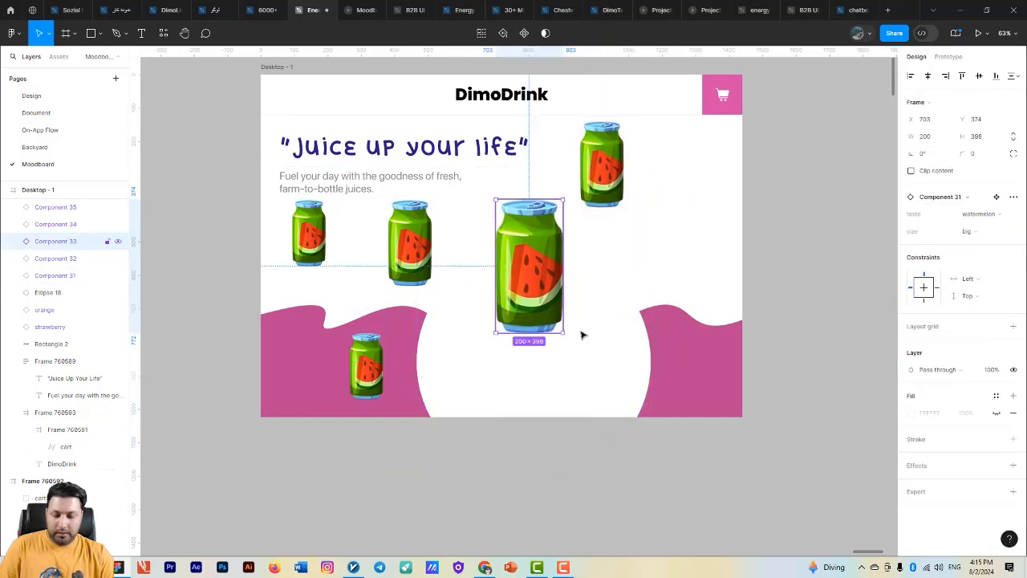
shift+click(603, 350)
key(alt+h)
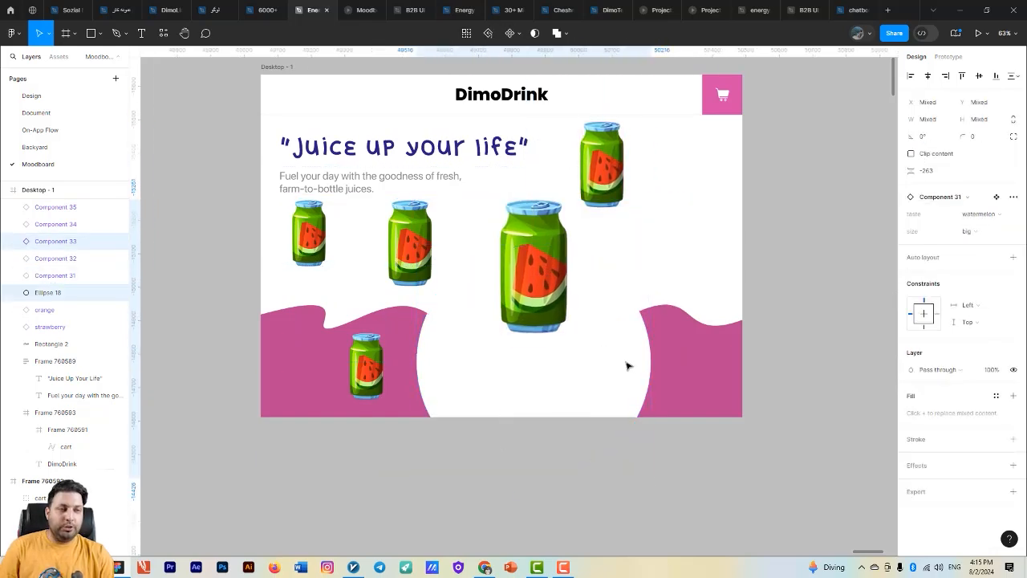
- Place the two small cans on either side of the big can, at X 1036, Y 573 and X 528, Y 566
scroll(627, 366, right, 2)
scroll(628, 366, down, 1)
drag(577, 156, 603, 298)
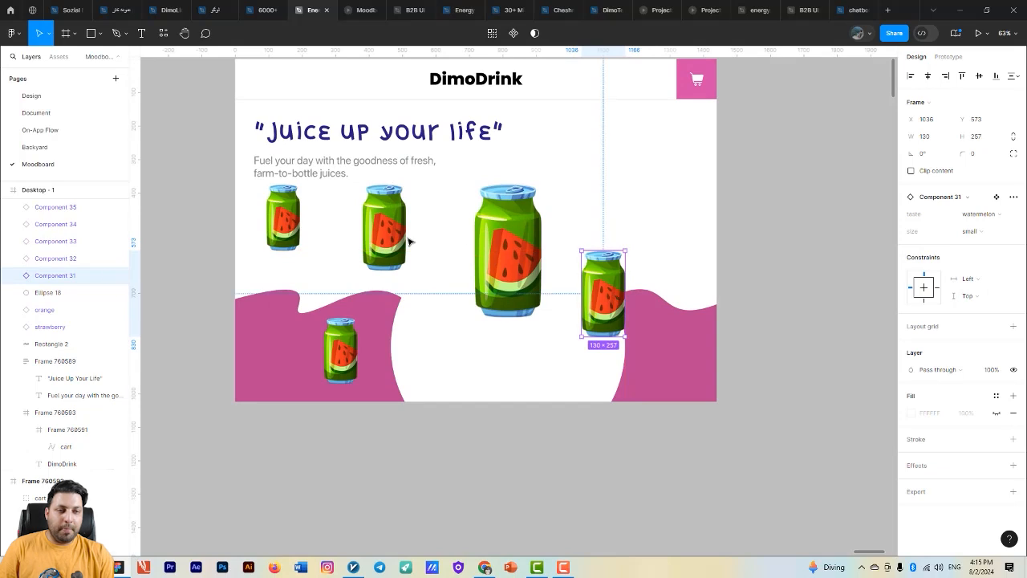
drag(407, 241, 456, 303)
- Set the taste of the small can left of the big can to berry and the one right of it to lemon
click(979, 214)
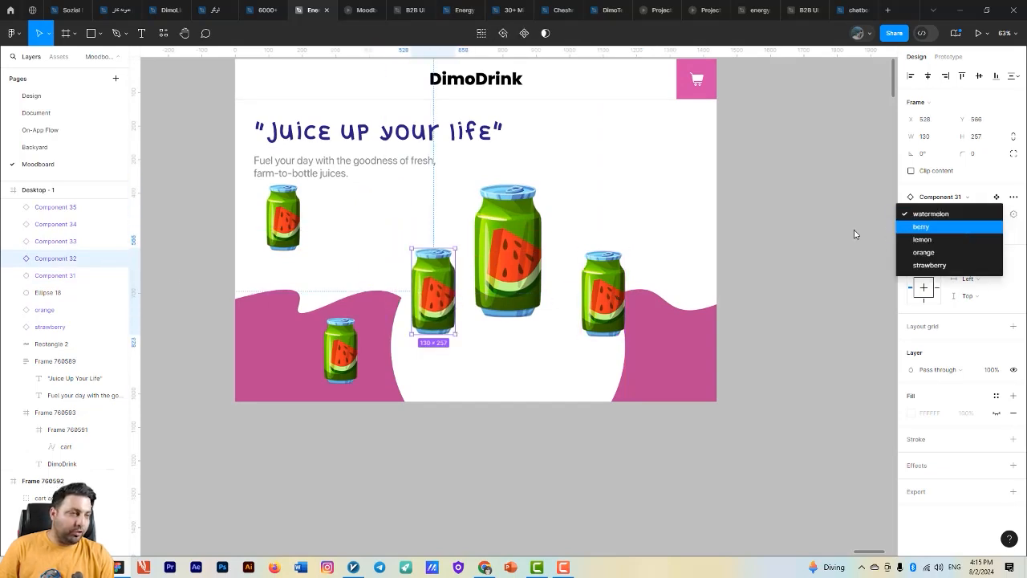
click(922, 226)
click(622, 296)
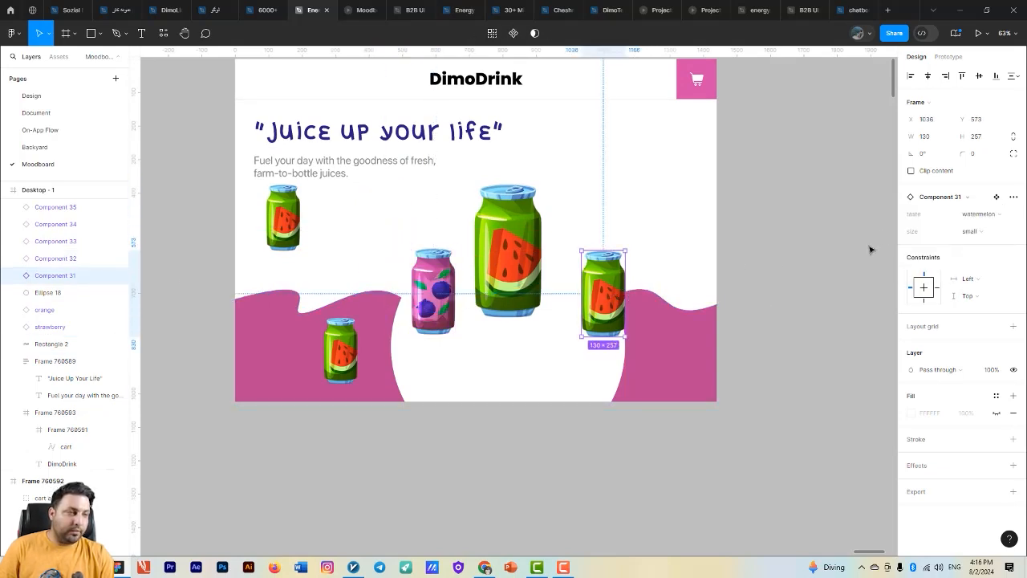
click(970, 231)
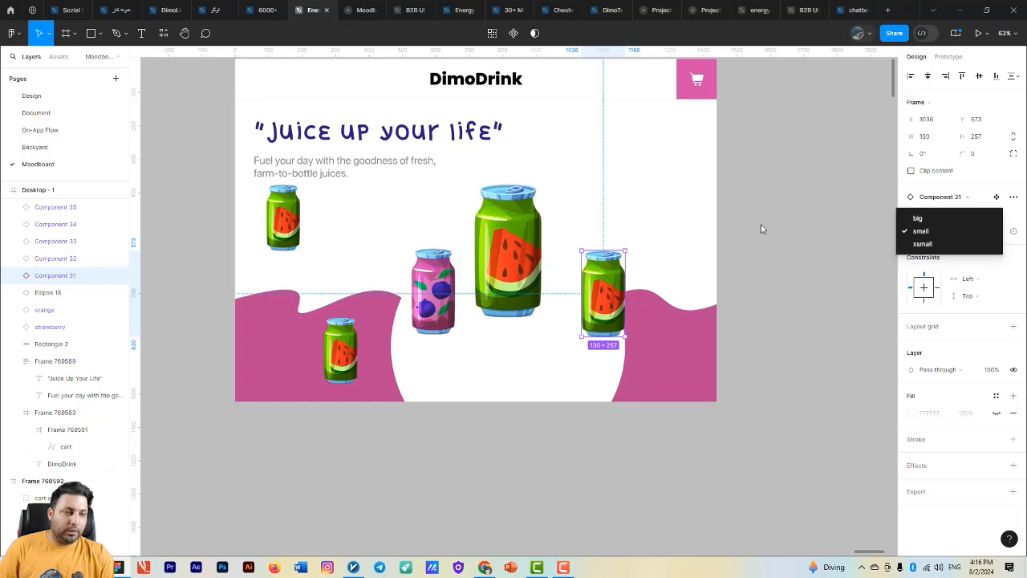
click(607, 323)
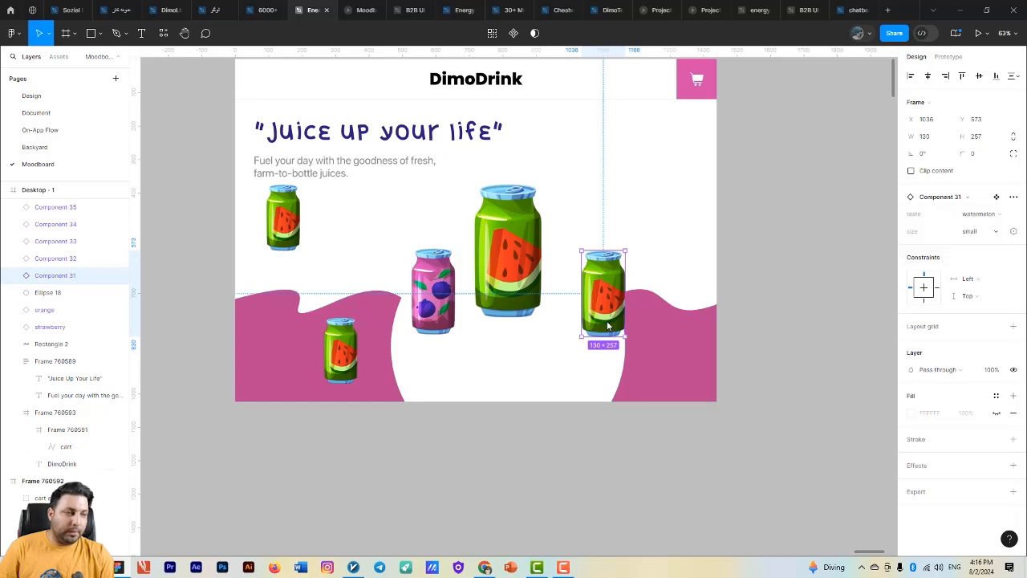
click(979, 215)
click(899, 241)
- Set the taste of the upper xsmall can to orange and the xsmall can on the pink wave to strawberry
click(288, 229)
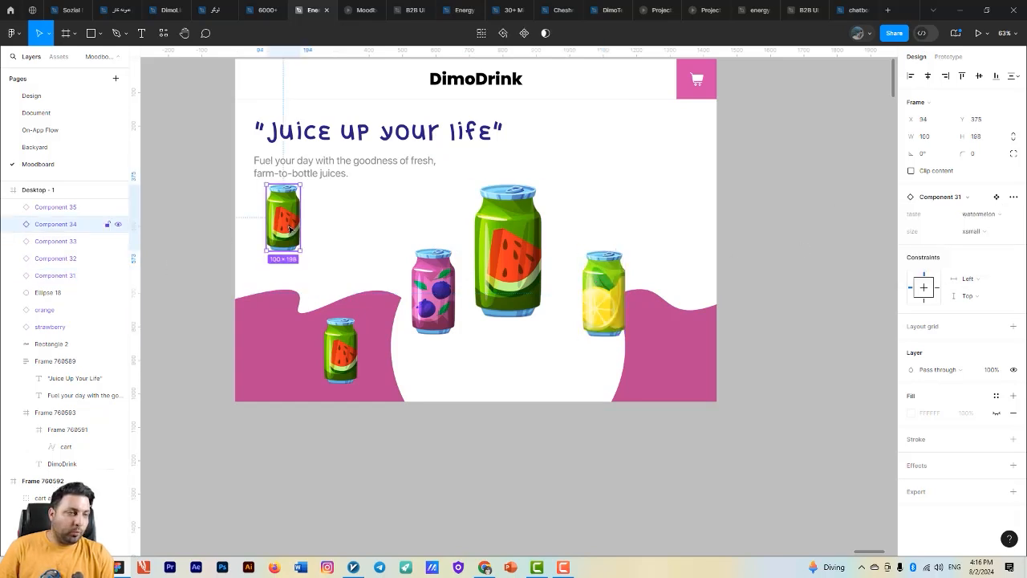
click(993, 218)
click(937, 254)
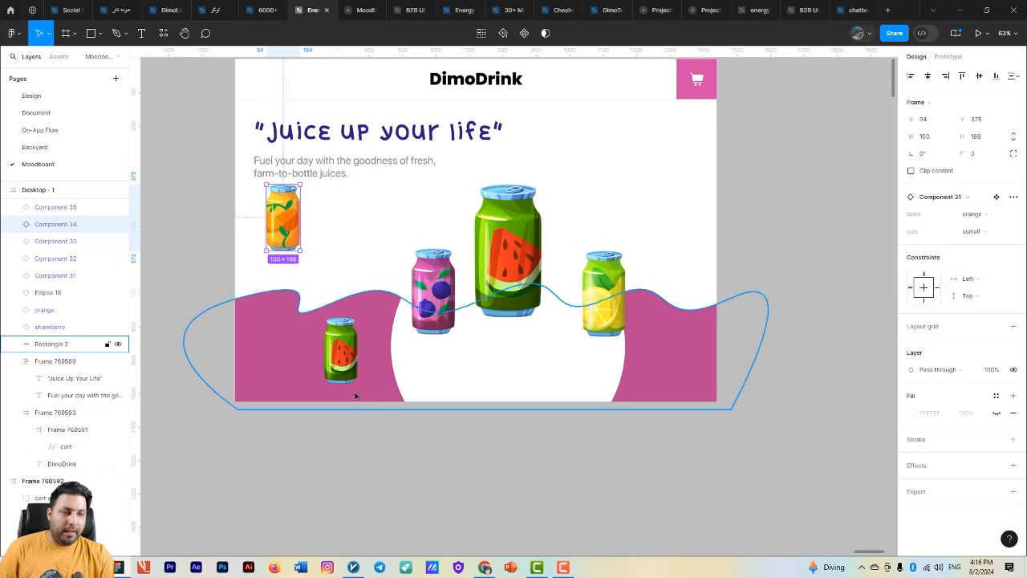
click(355, 362)
click(982, 215)
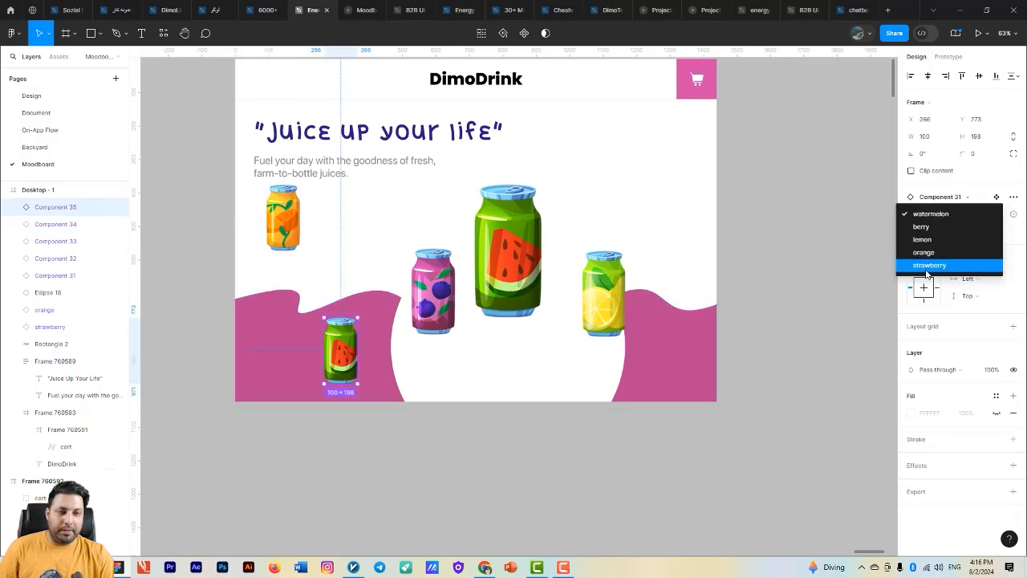
click(937, 265)
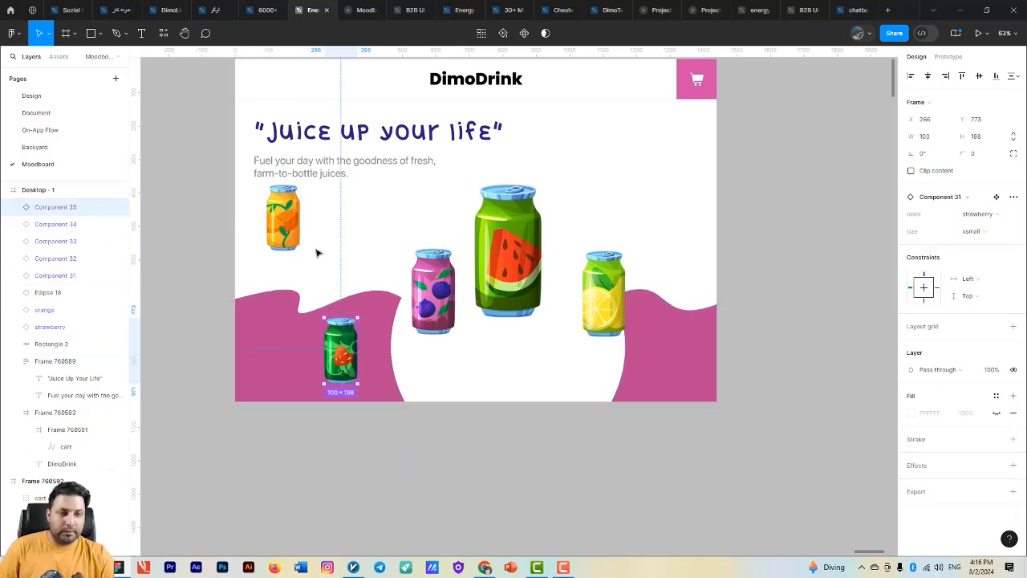
- Position the orange can above the strawberry can at about X 288, Y 467 and the lemon can at X 974, Y 566
drag(285, 228, 344, 262)
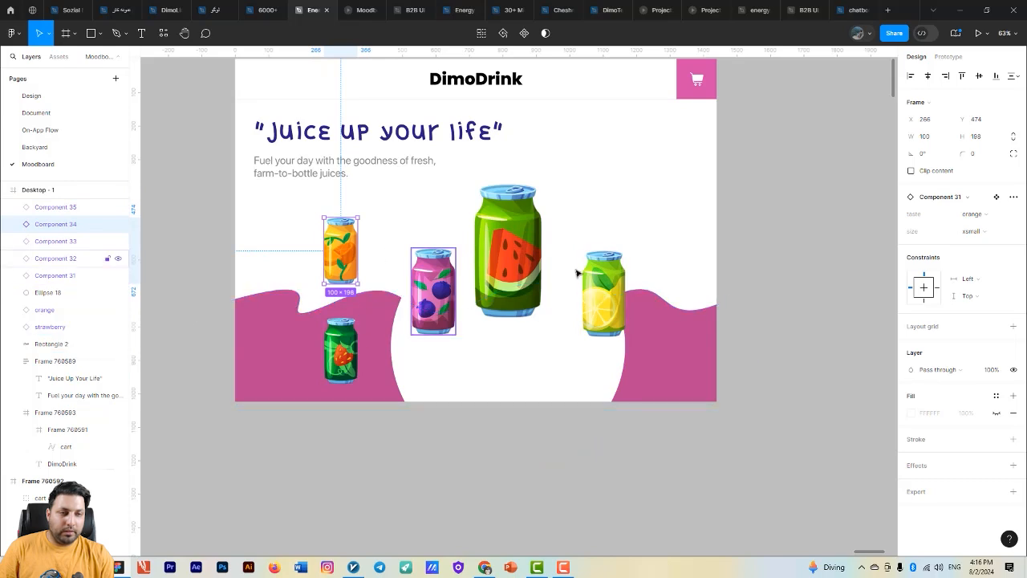
drag(603, 289, 608, 225)
drag(349, 246, 575, 305)
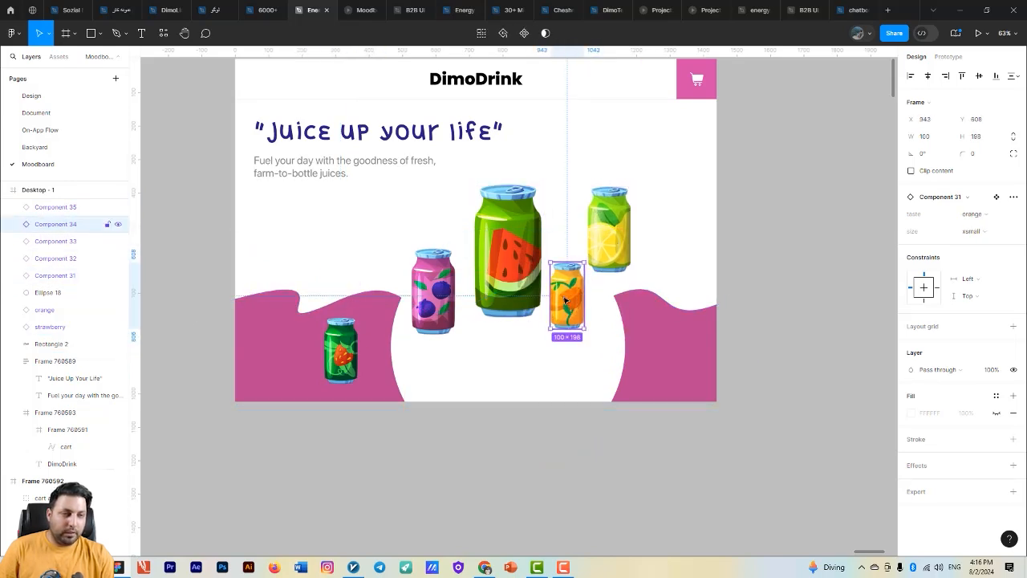
key(ctrl+z)
drag(617, 250, 590, 311)
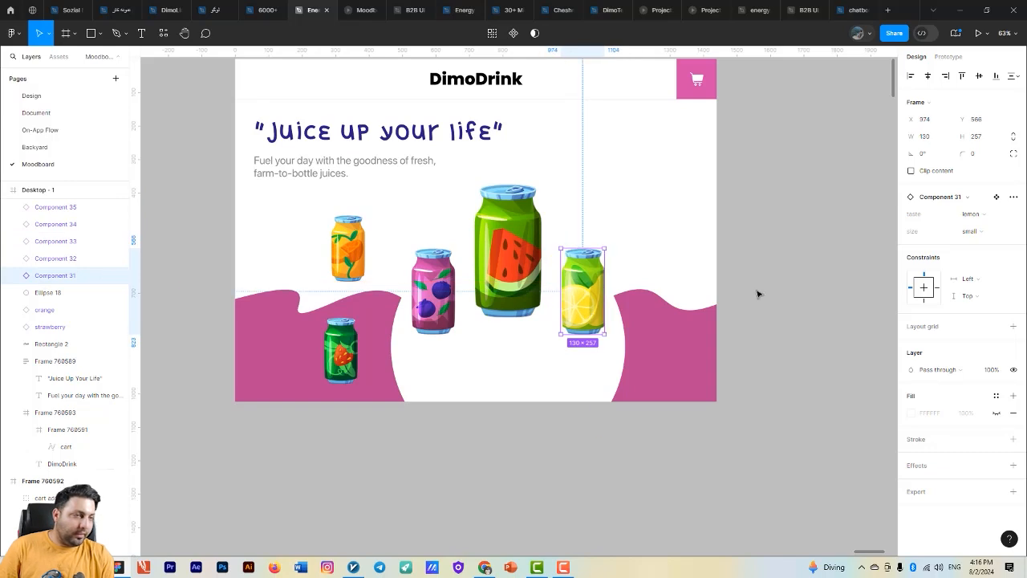
- Set the taste of the small can right of the big can to orange and the upper xsmall can to lemon
click(973, 214)
click(944, 229)
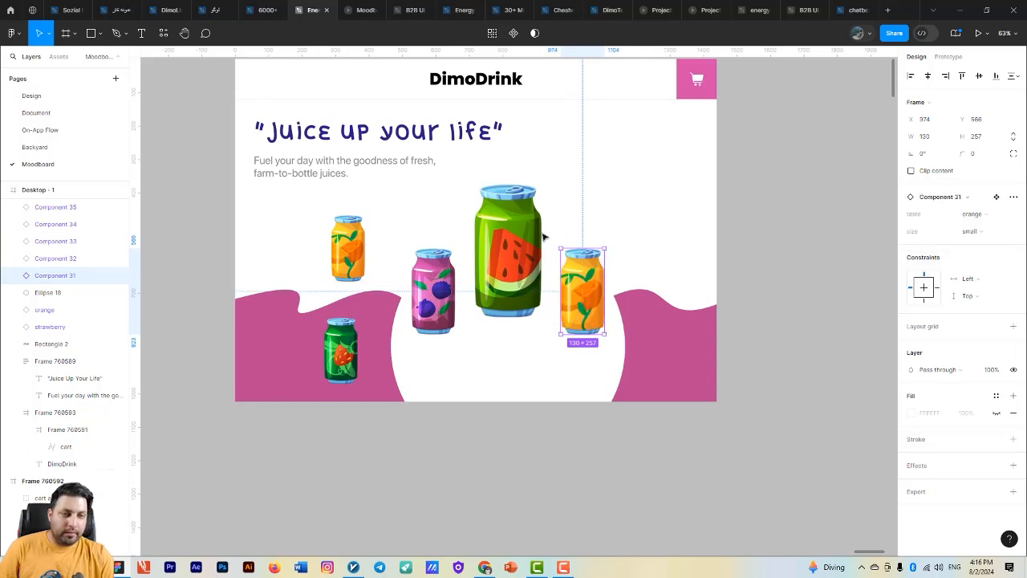
click(347, 248)
click(968, 215)
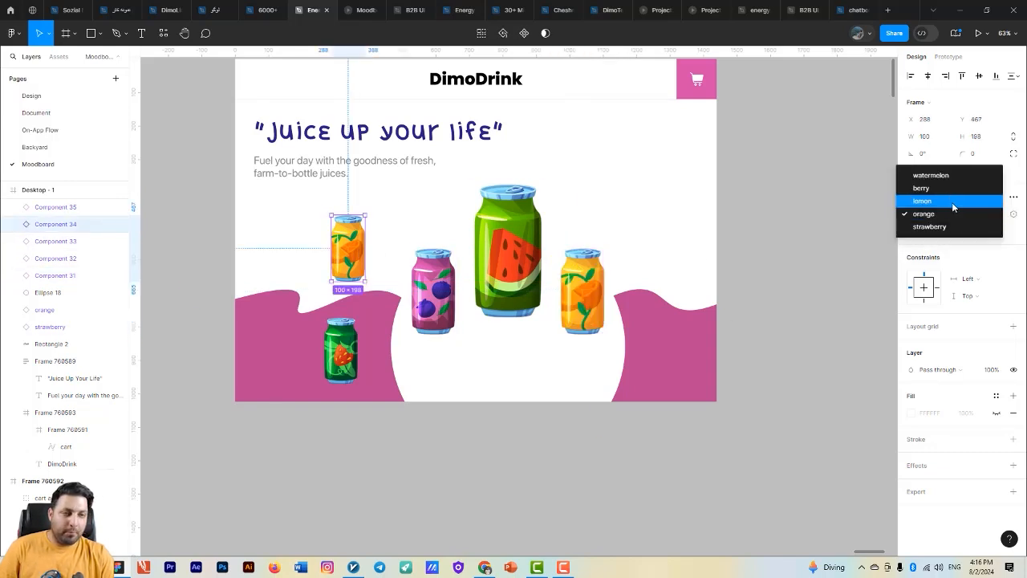
click(953, 202)
- Shift the berry can to X 489, Y 566, and rotate the orange can to -60° and the berry can to 60°
drag(468, 300, 454, 300)
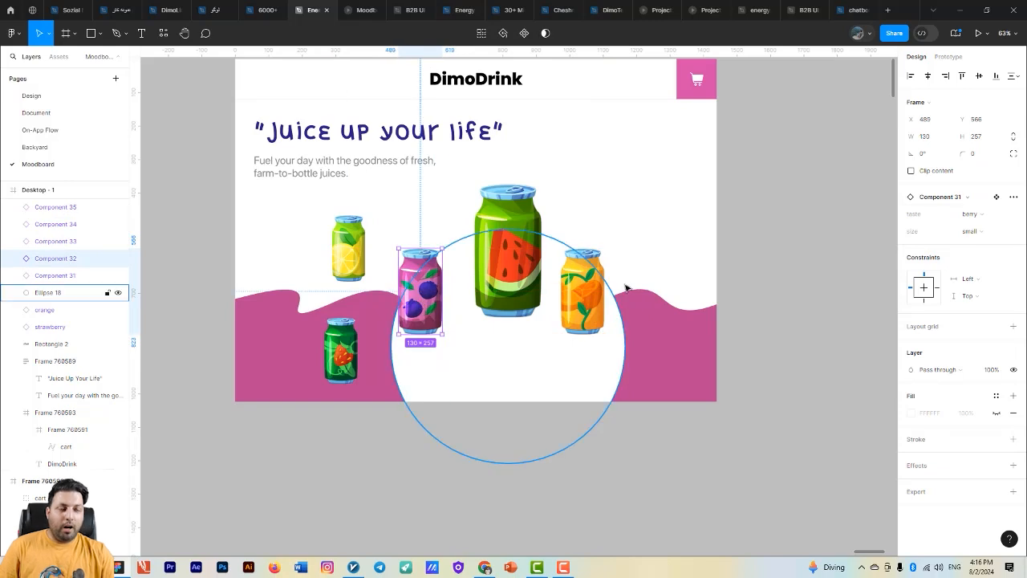
click(587, 293)
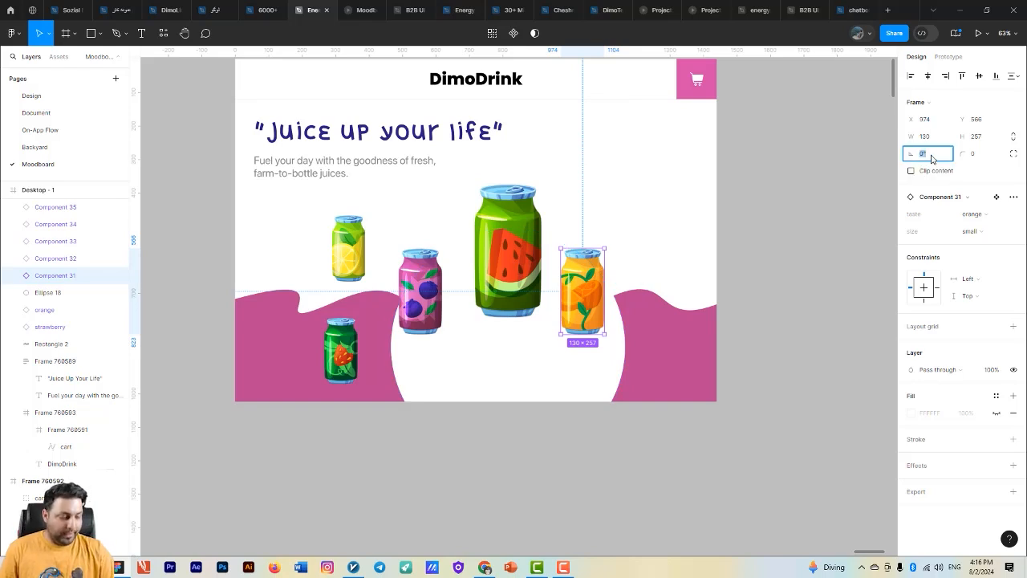
key(Return)
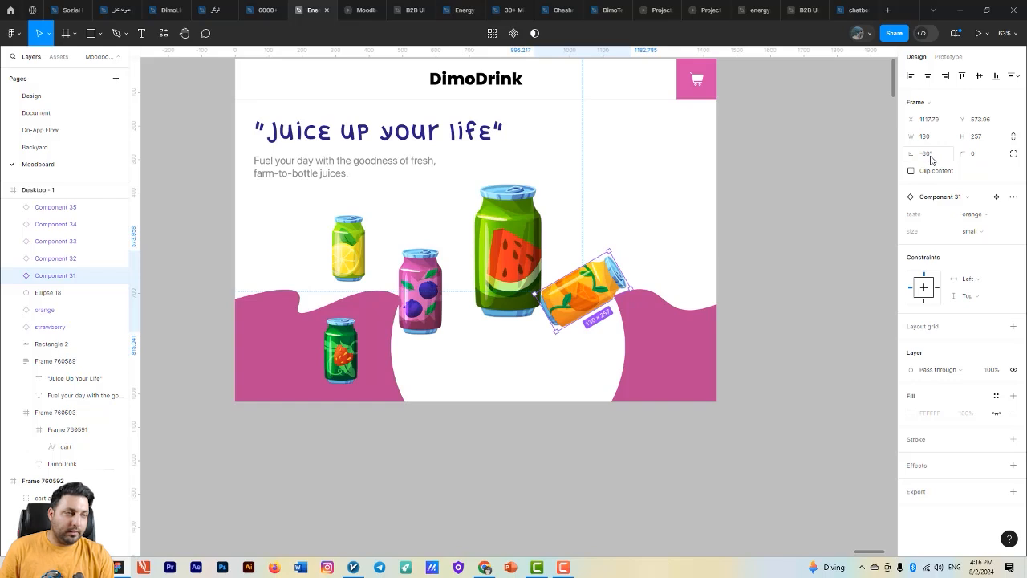
click(420, 291)
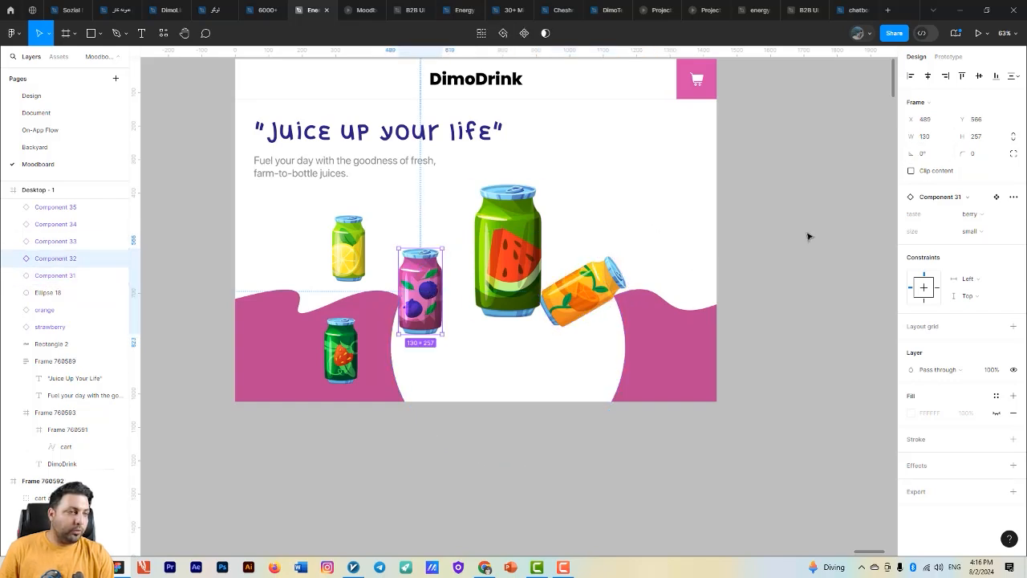
key(Return)
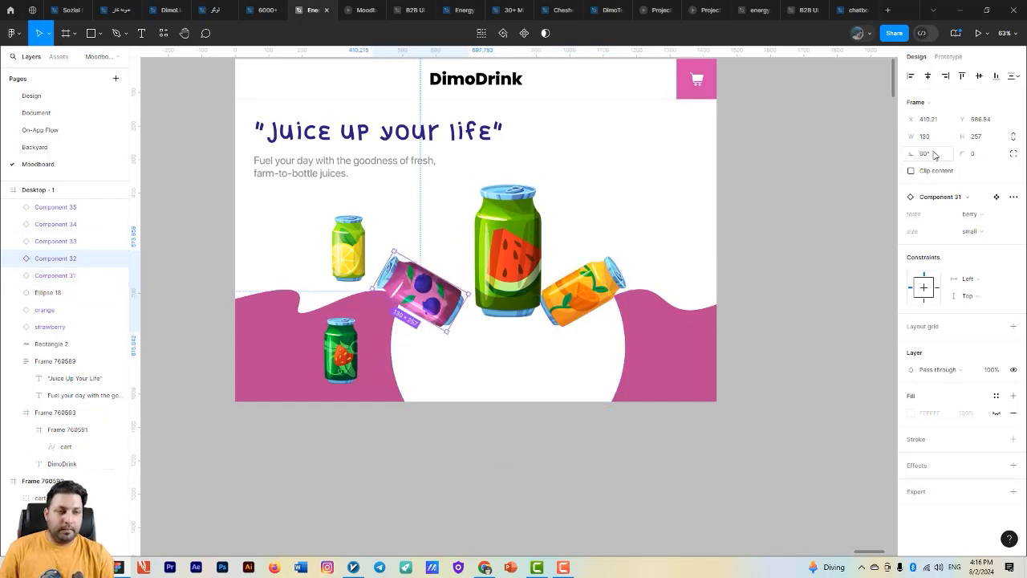
- Spread the tilted cans away from the big can, orange to about X 1201, Y 573 and berry to about X 365, Y 686
drag(599, 291, 624, 289)
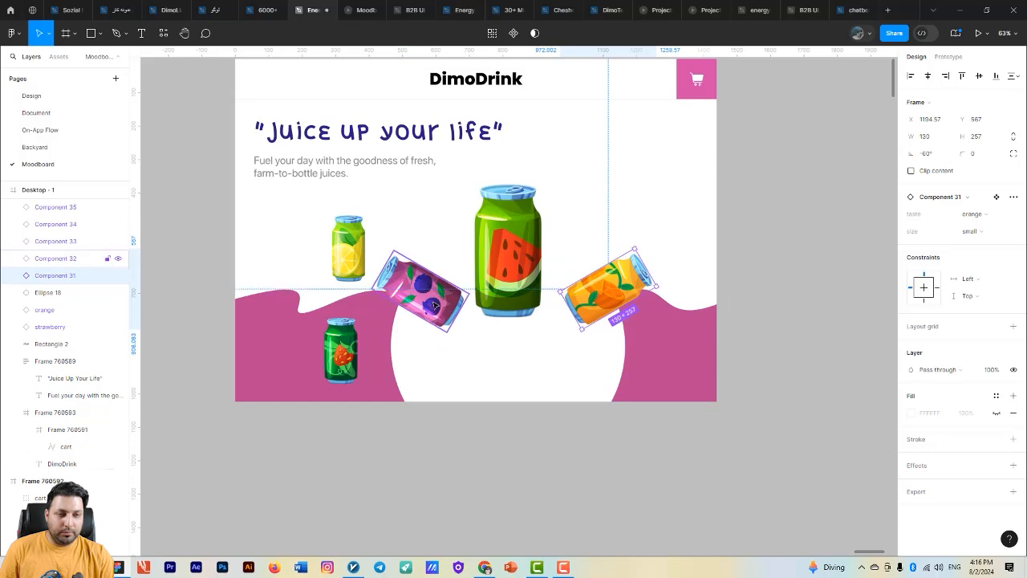
drag(425, 290, 410, 288)
drag(592, 298, 595, 300)
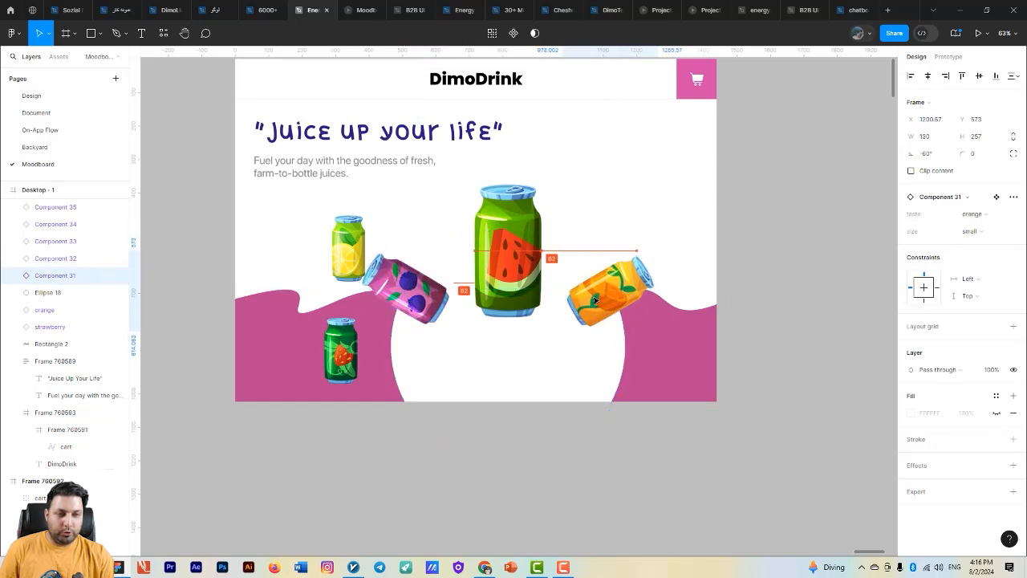
click(409, 289)
- Move the lemon can below the orange can to X 955, Y 800 and rotate it to -120°
drag(349, 249, 571, 366)
click(930, 153)
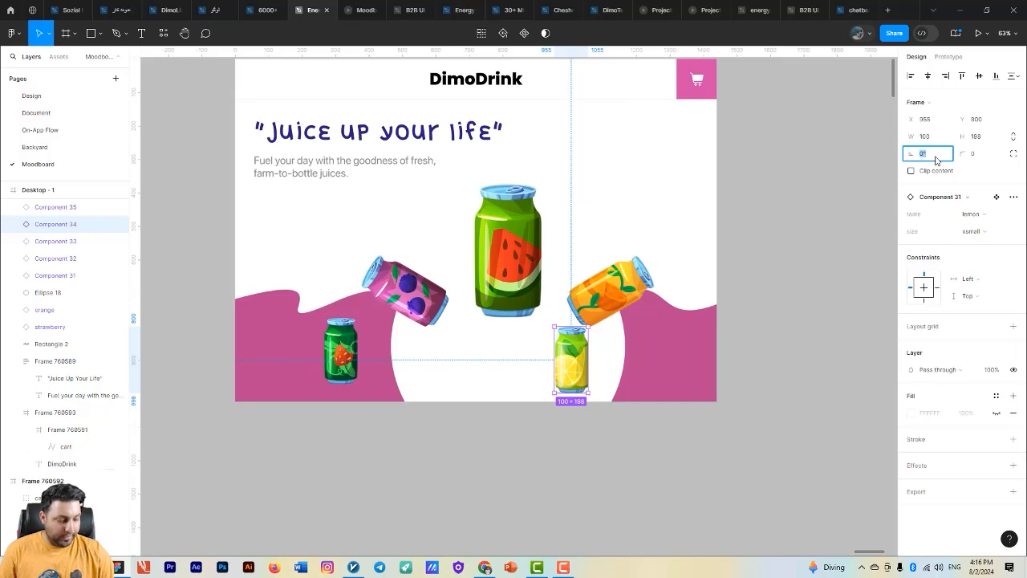
text(120)
key(Return)
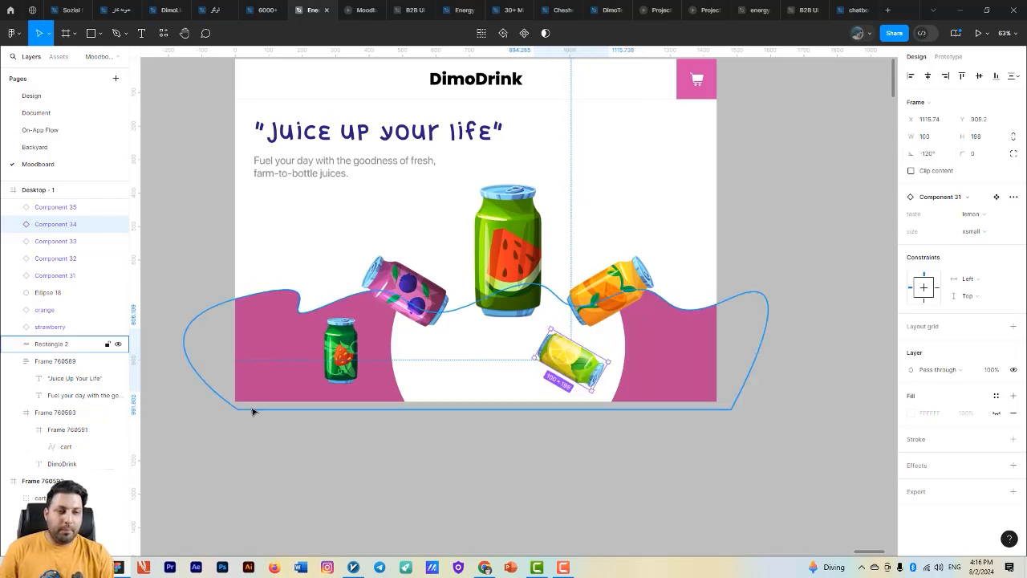
- Rotate the strawberry can on the pink wave to 120°
click(345, 353)
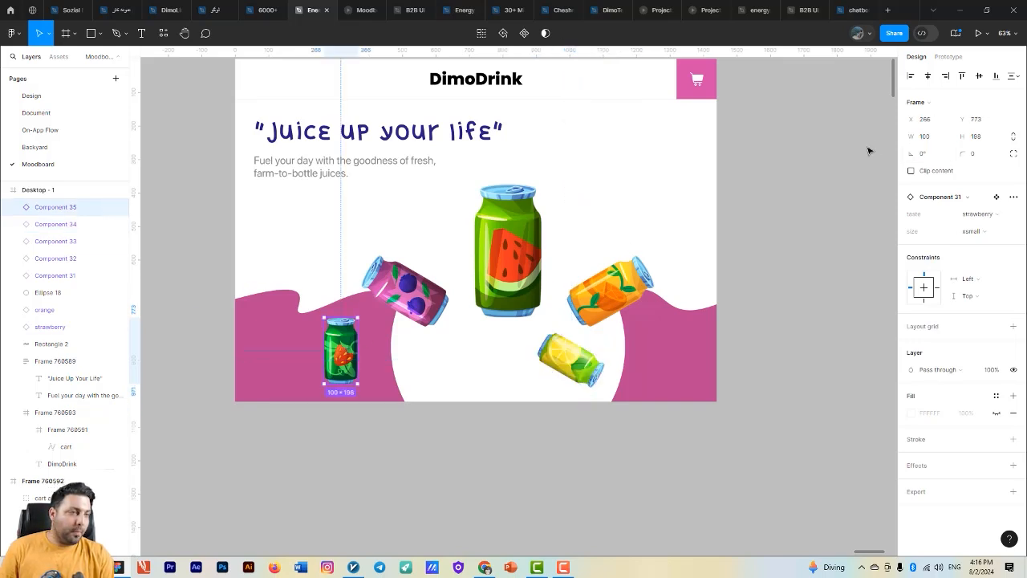
click(924, 158)
text(120)
key(Return)
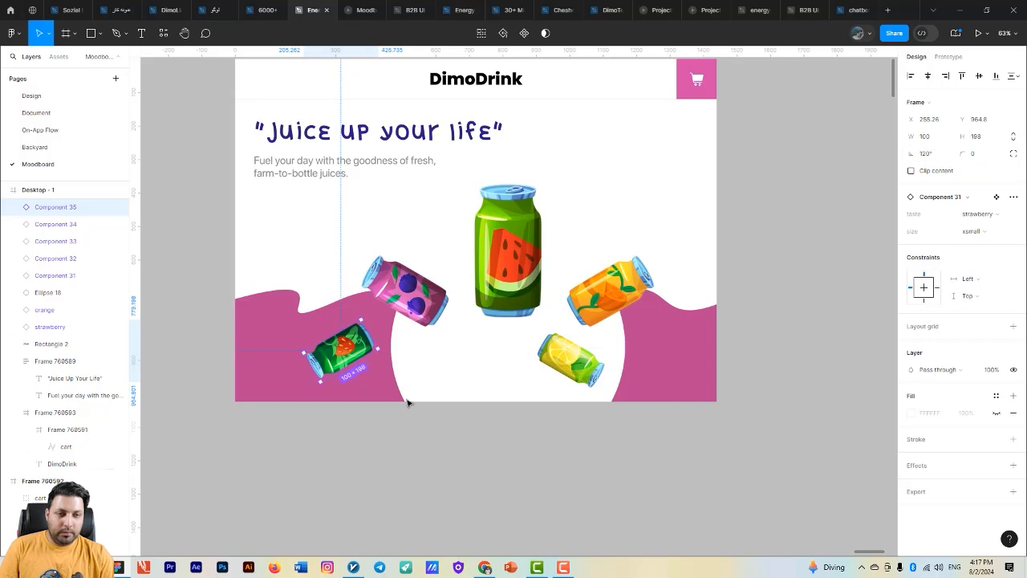
- Place the strawberry can below the berry can at about X 460, Y 1079 and the lemon can at about X 1179, Y 986
drag(341, 353, 413, 388)
click(405, 290)
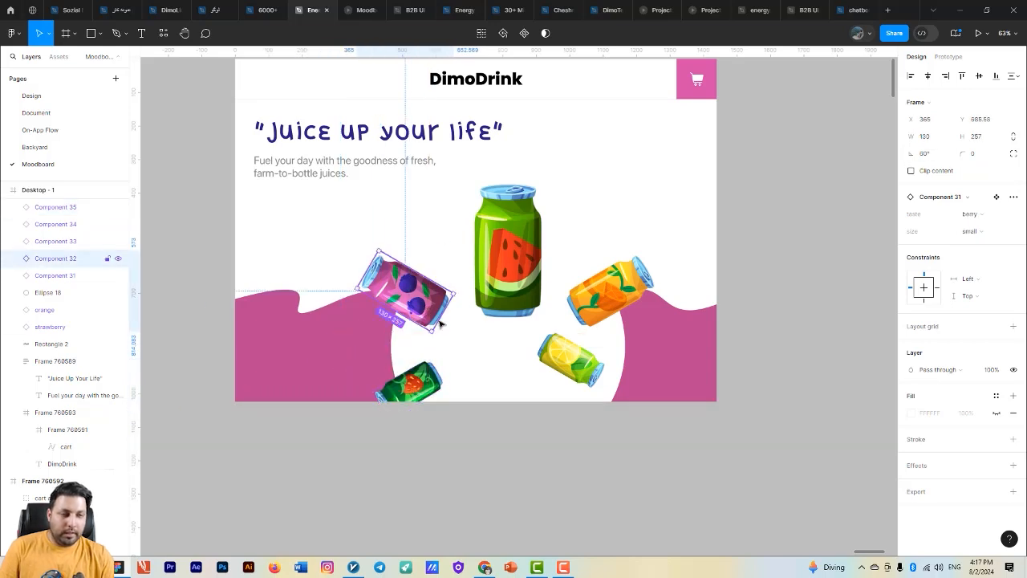
scroll(502, 360, up, 2)
drag(571, 356, 487, 320)
drag(487, 320, 512, 352)
- Rename the layers of the big can, the purple can and the orange can as watermelon, berry and orange
click(427, 232)
double_click(65, 243)
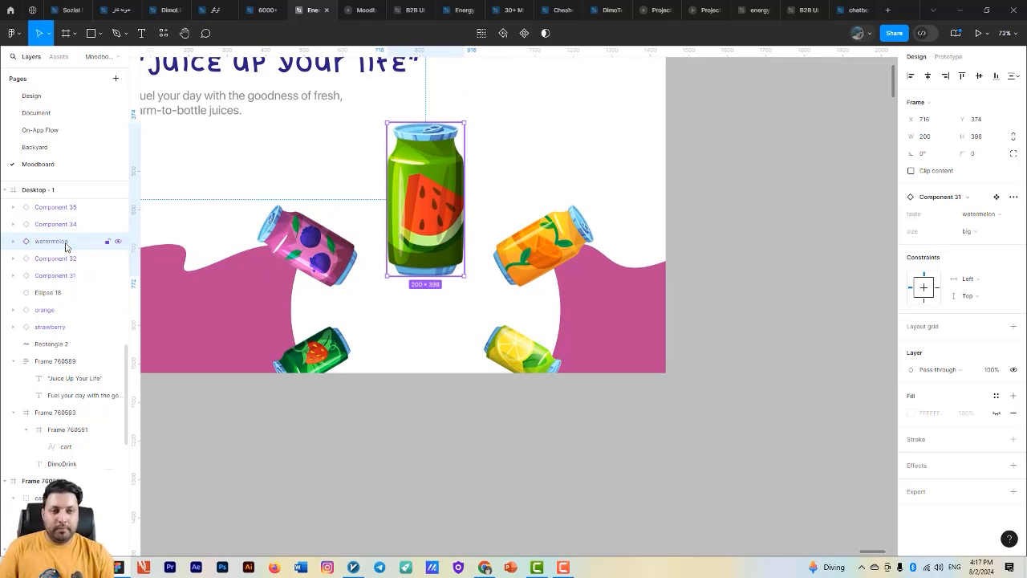
click(49, 257)
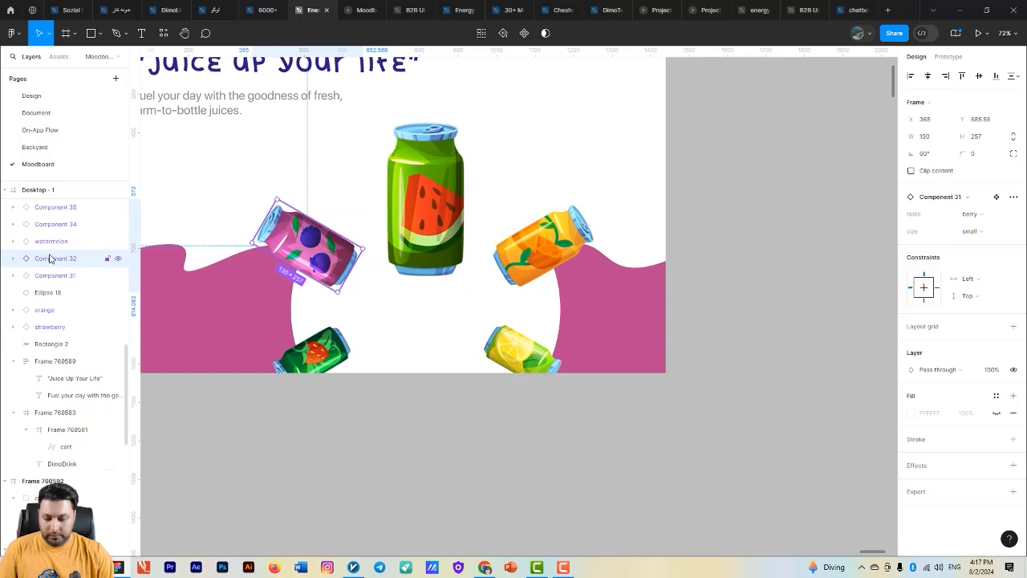
text(berry)
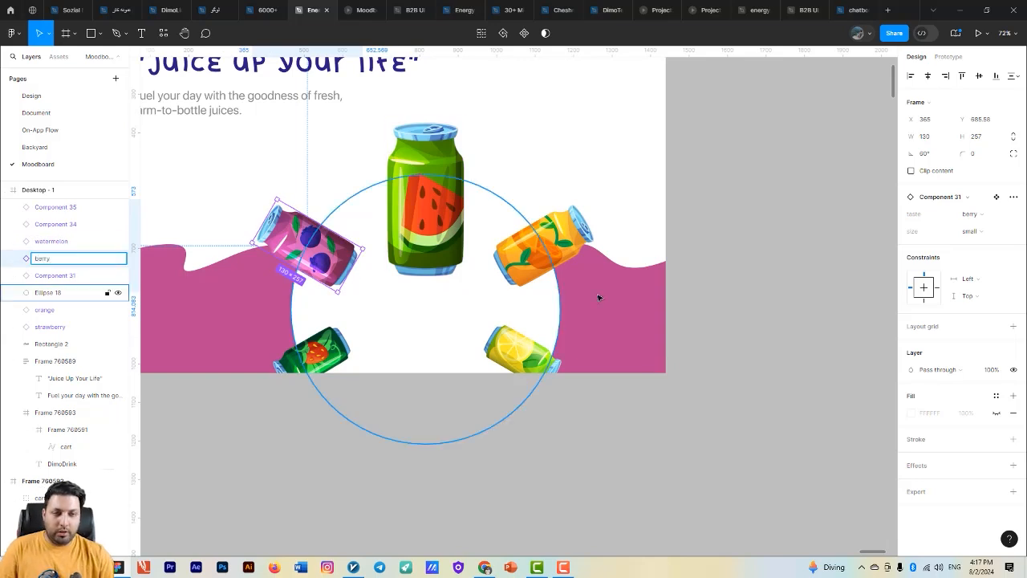
click(51, 275)
double_click(51, 276)
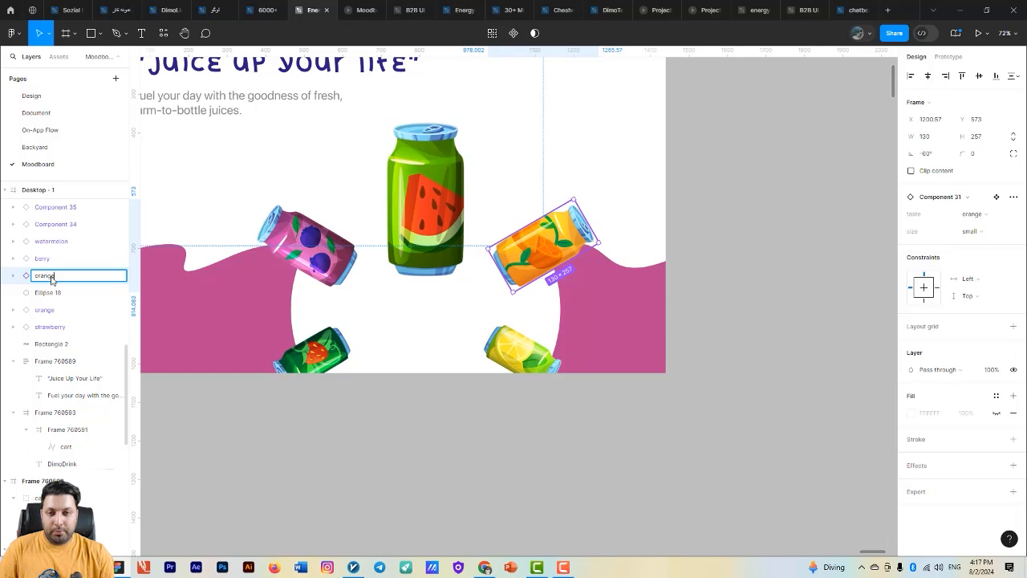
- Rename the layers of the two xsmall cans as strawberry and lemon
click(275, 351)
click(310, 351)
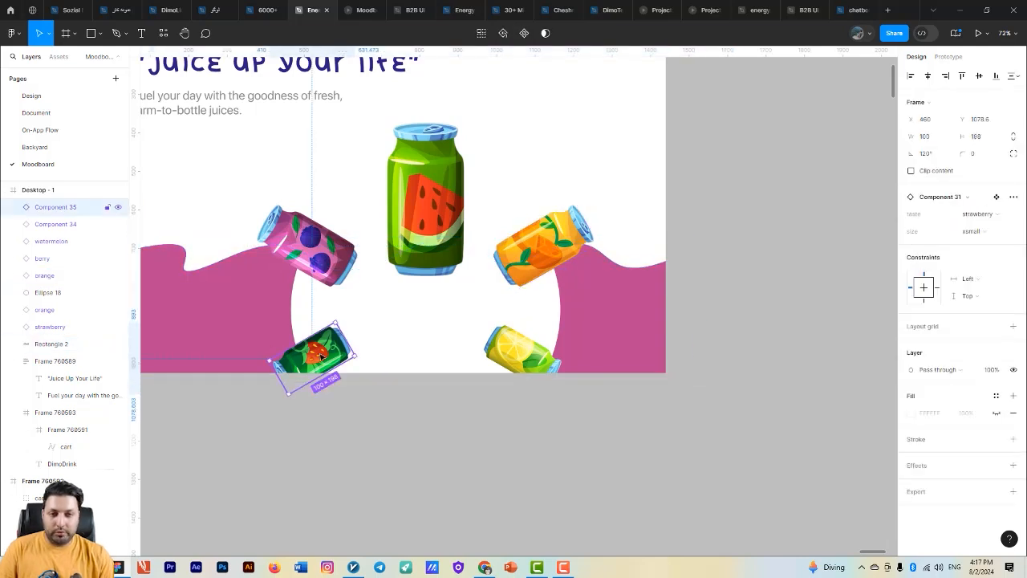
double_click(52, 208)
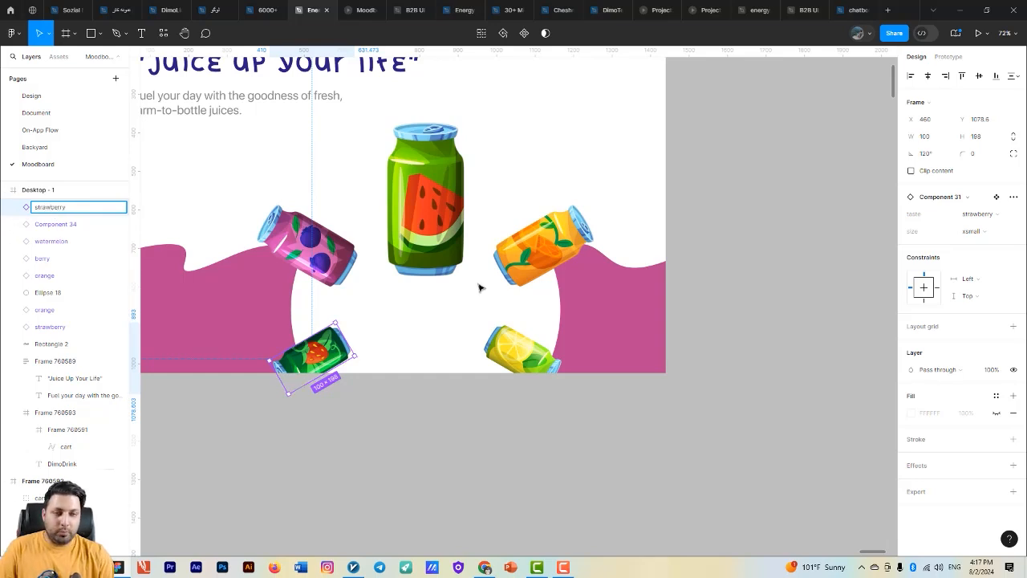
click(513, 347)
double_click(63, 225)
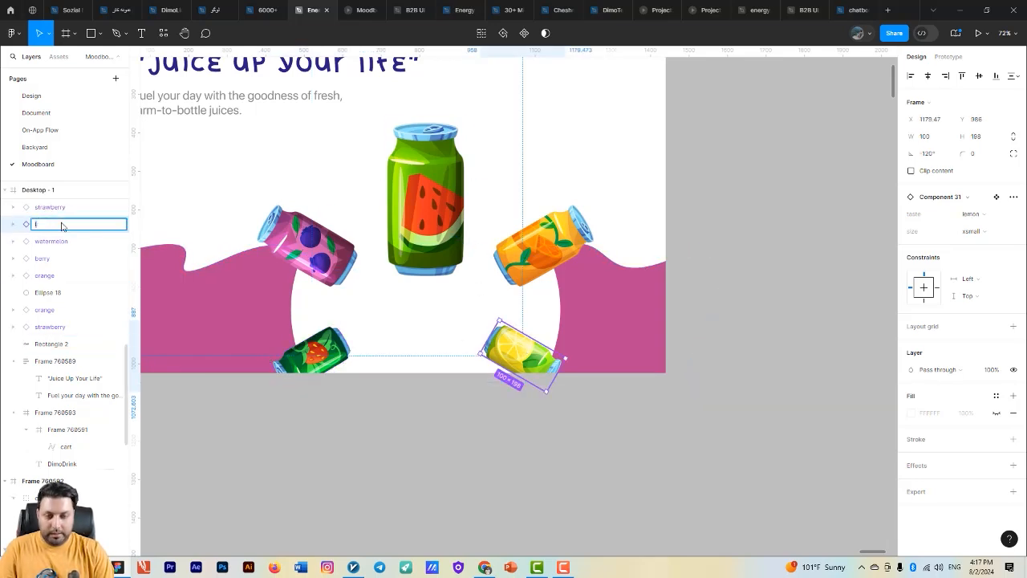
click(340, 492)
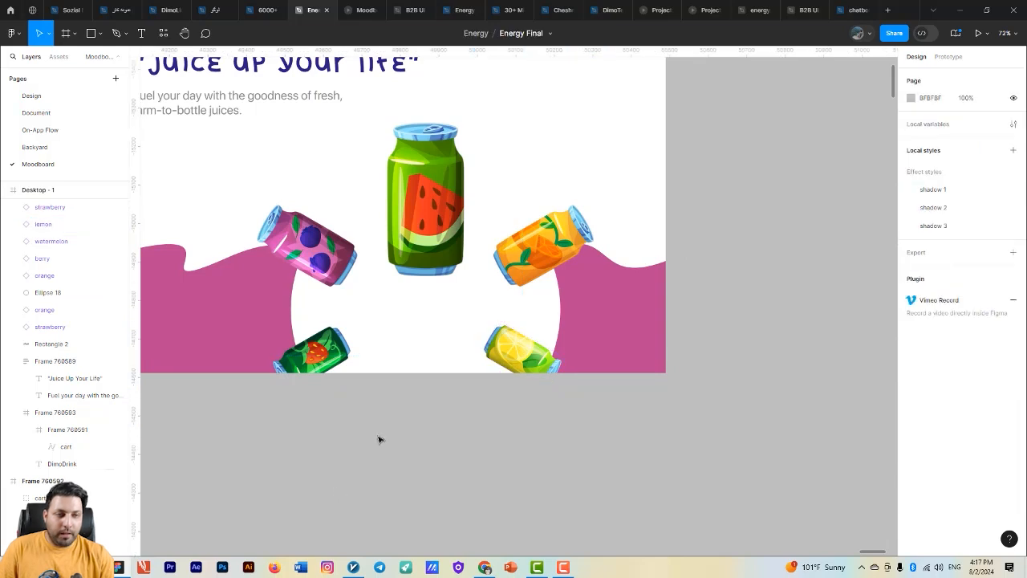
- Lower the strawberry can to about X 444, Y 1103 and the lemon can to about X 1216, Y 1033
click(528, 265)
drag(325, 356, 317, 368)
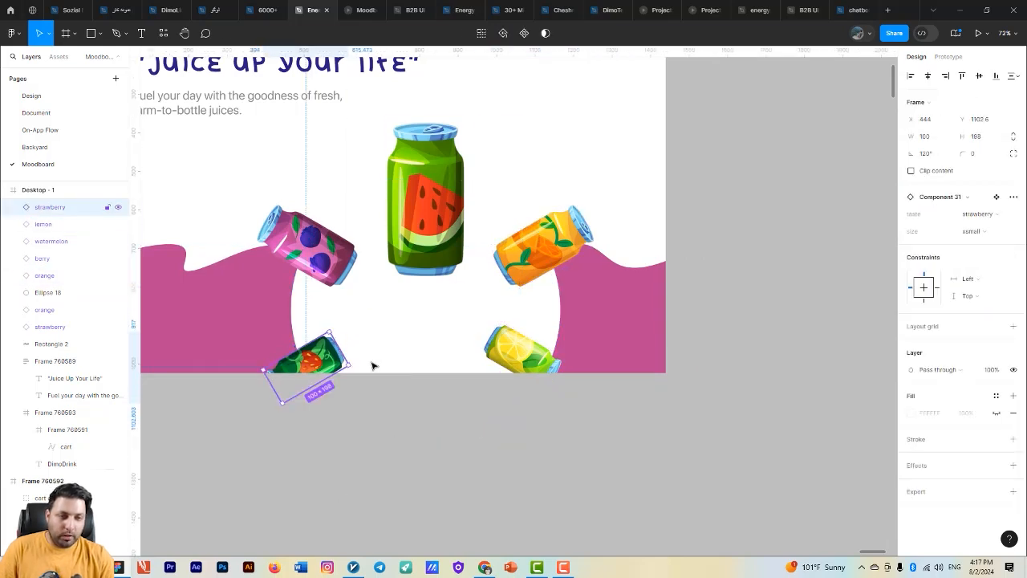
drag(520, 350, 534, 368)
scroll(515, 378, down, 3)
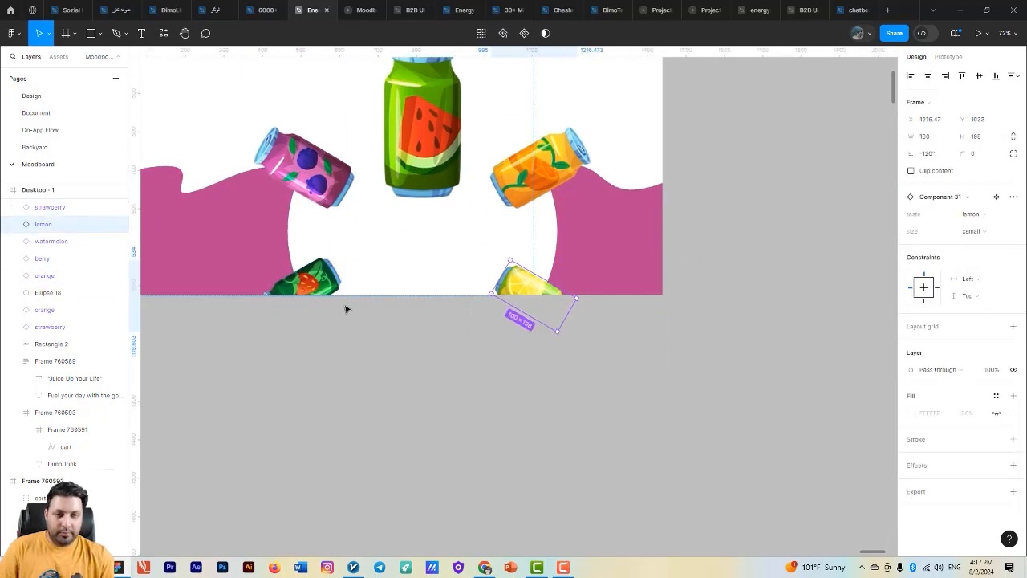
- Nudge the berry can to about X 357, Y 718 and the orange can to about X 1209, Y 597
click(319, 195)
key(shift+Down)
key(shift+Down)
key(shift+Down)
key(shift+Down)
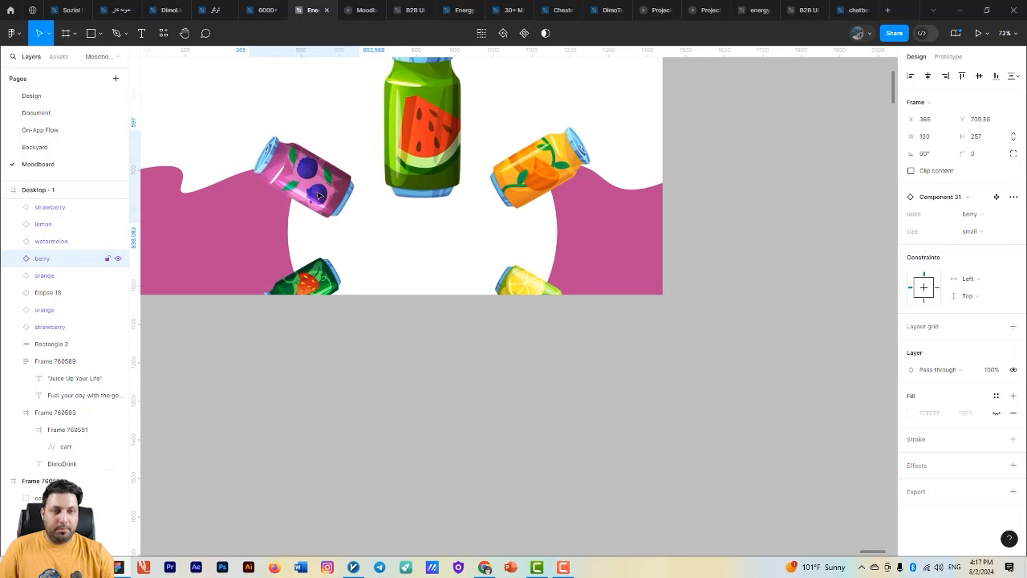
key(Left)
key(Left)
key(Left)
key(Left)
key(Left)
key(Left)
key(Left)
key(Left)
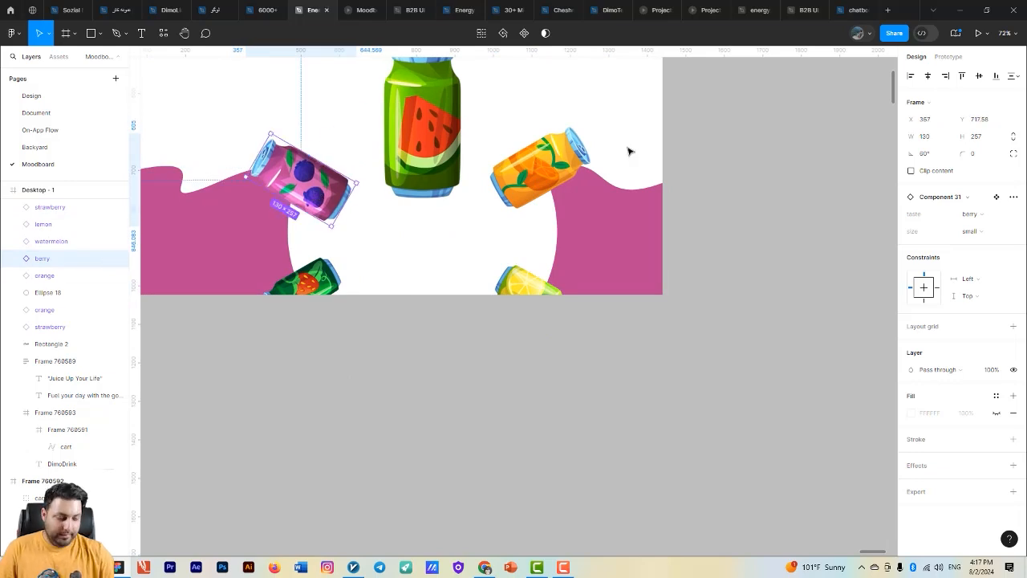
click(545, 168)
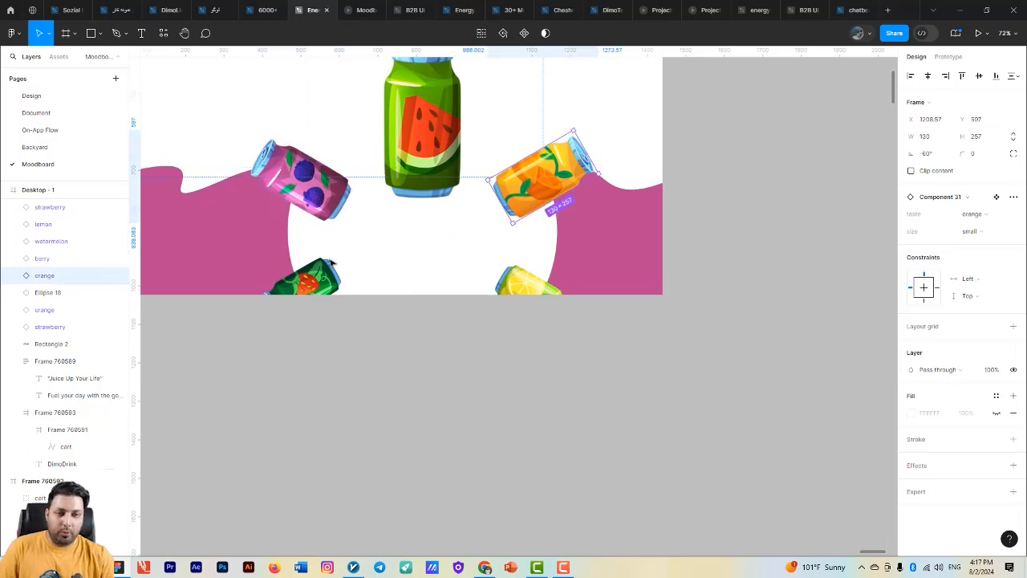
- Align the right edges of the berry and strawberry cans and the left edges of the orange and lemon cans
drag(331, 262, 302, 311)
shift+click(313, 210)
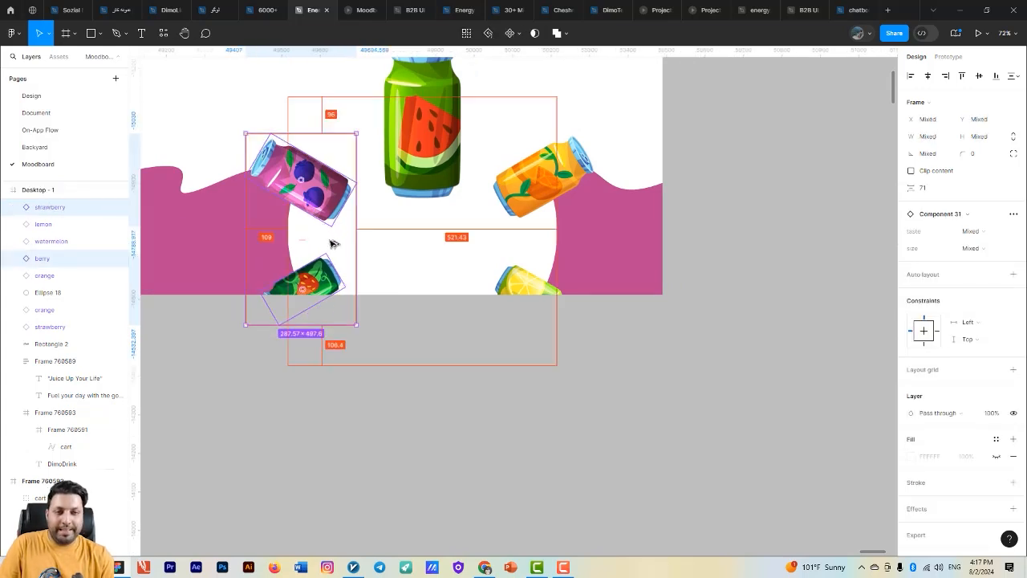
click(532, 220)
shift+click(527, 282)
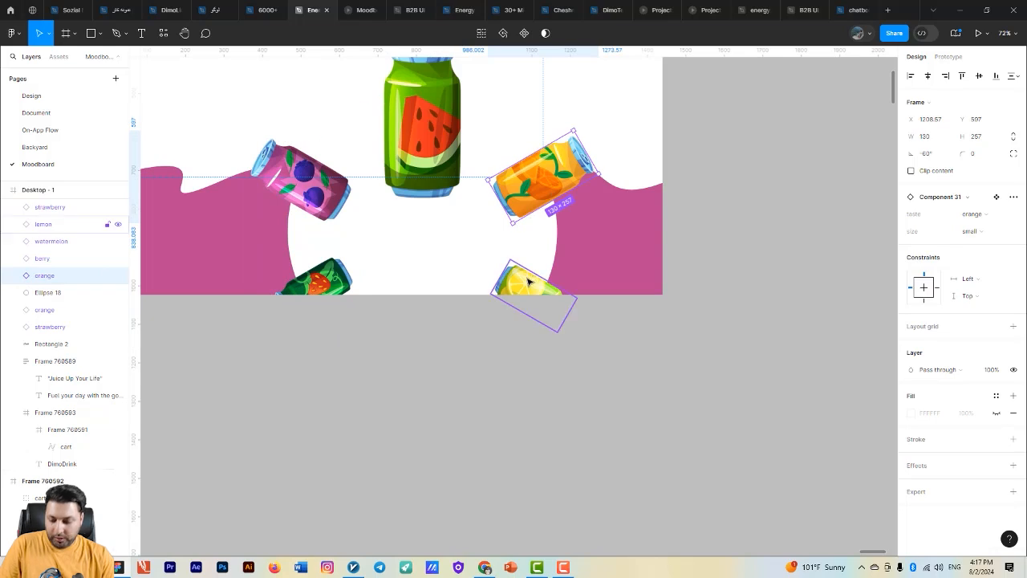
key(alt+s)
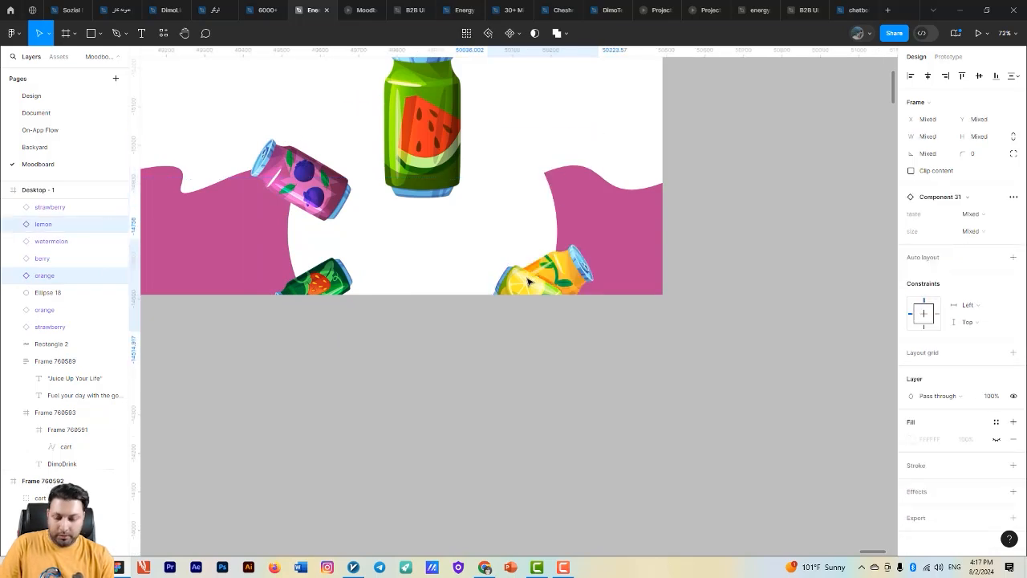
key(ctrl+z)
- Nudge the berry and strawberry cans left together to even their distance from the watermelon can with the orange and lemon pair
click(337, 197)
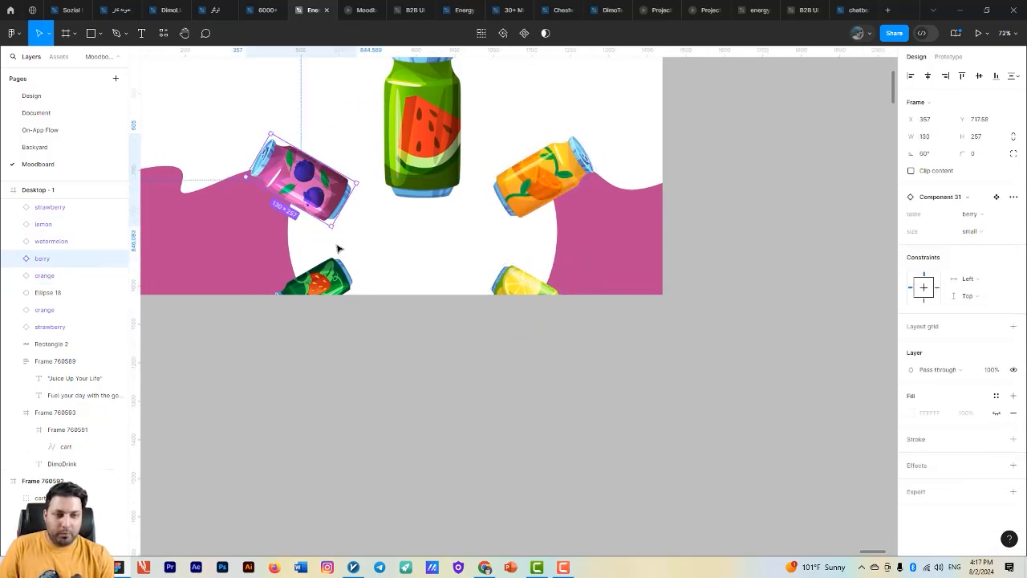
shift+click(336, 273)
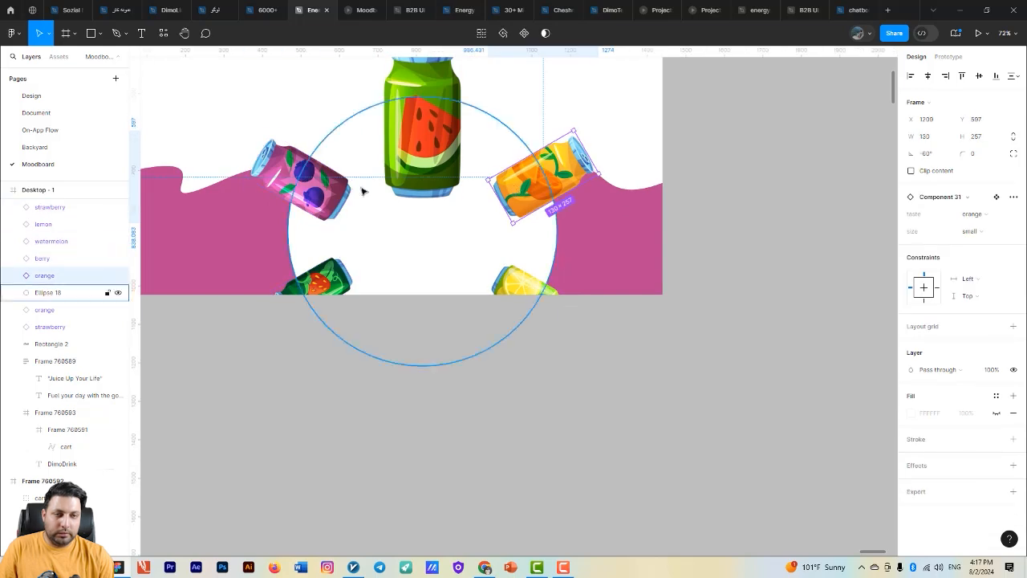
key(alt)
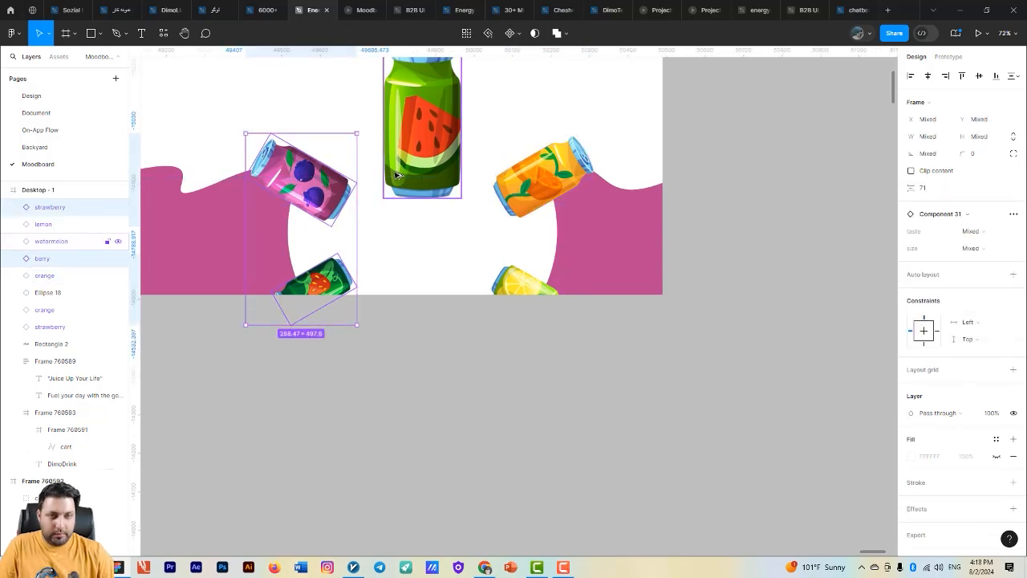
key(shift+Left)
key(alt)
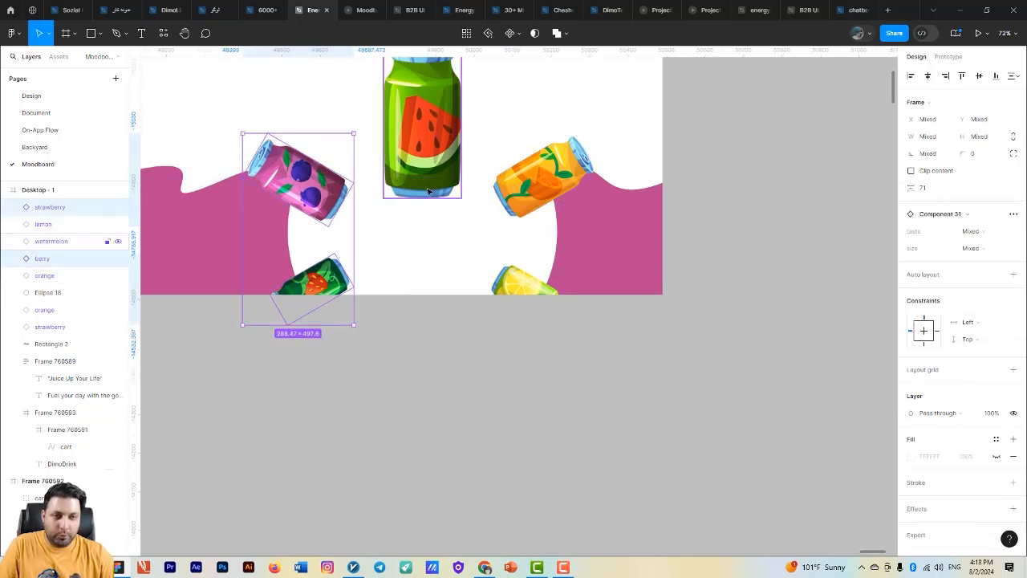
key(Left)
key(Left)
click(539, 178)
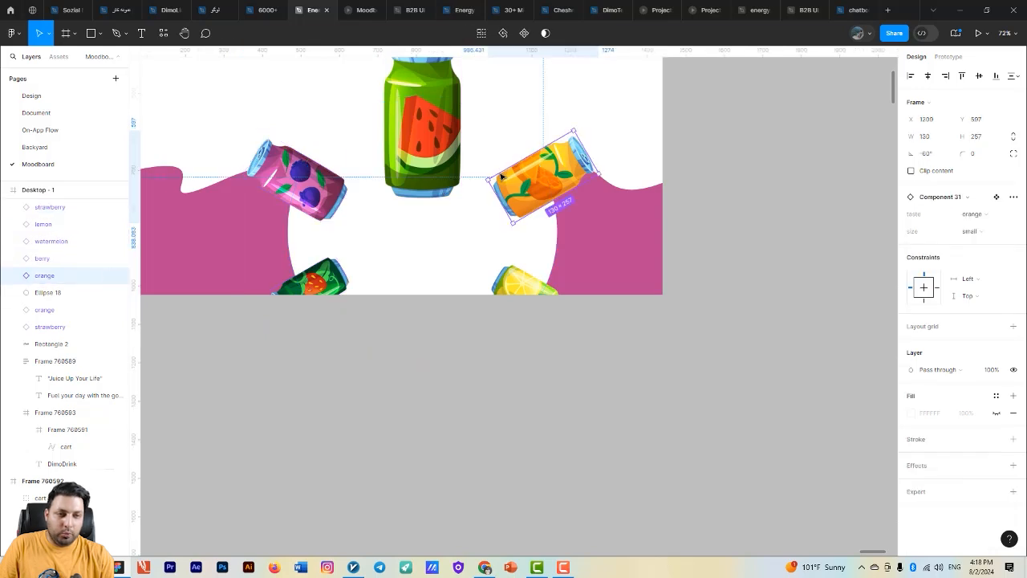
- Nudge the orange and lemon cans right together to even their distance from the watermelon can with the berry and strawberry pair
shift+click(509, 277)
key(alt)
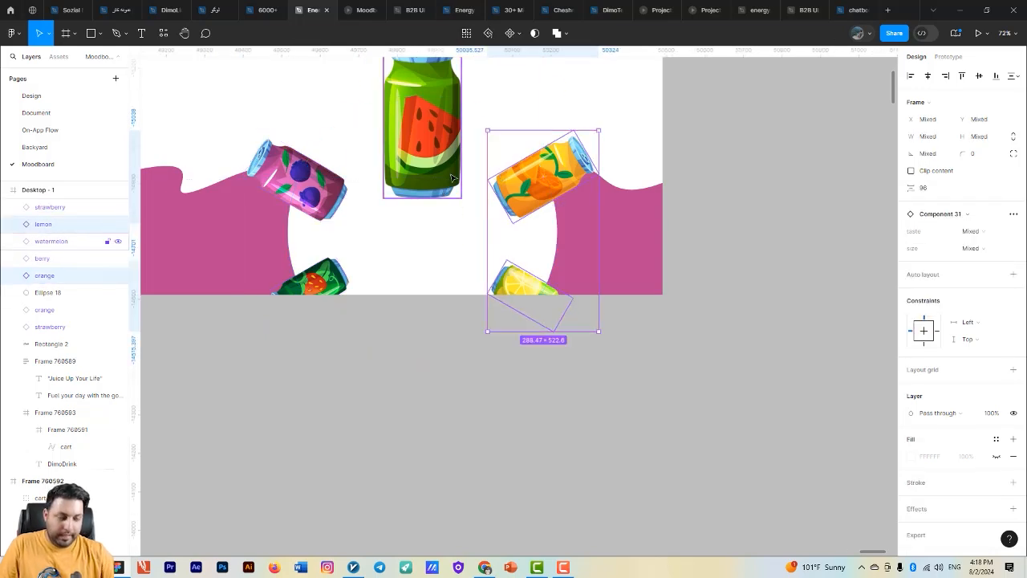
key(shift+Right)
key(shift+Right)
key(alt)
key(Left)
key(Left)
key(Left)
key(Left)
key(Left)
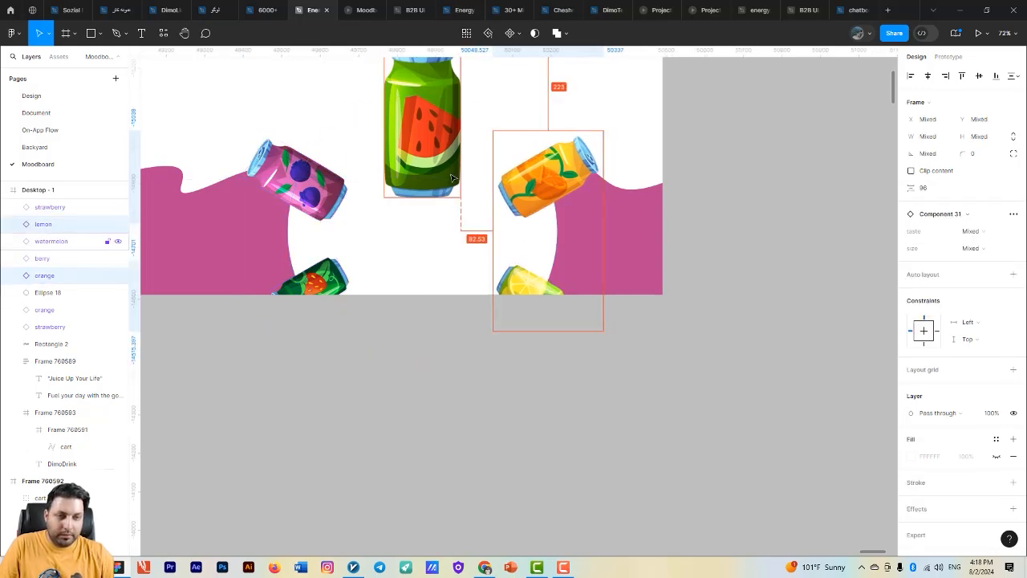
- Align the top edges of the berry and orange cans and the bottom edges of the strawberry and lemon cans
click(315, 179)
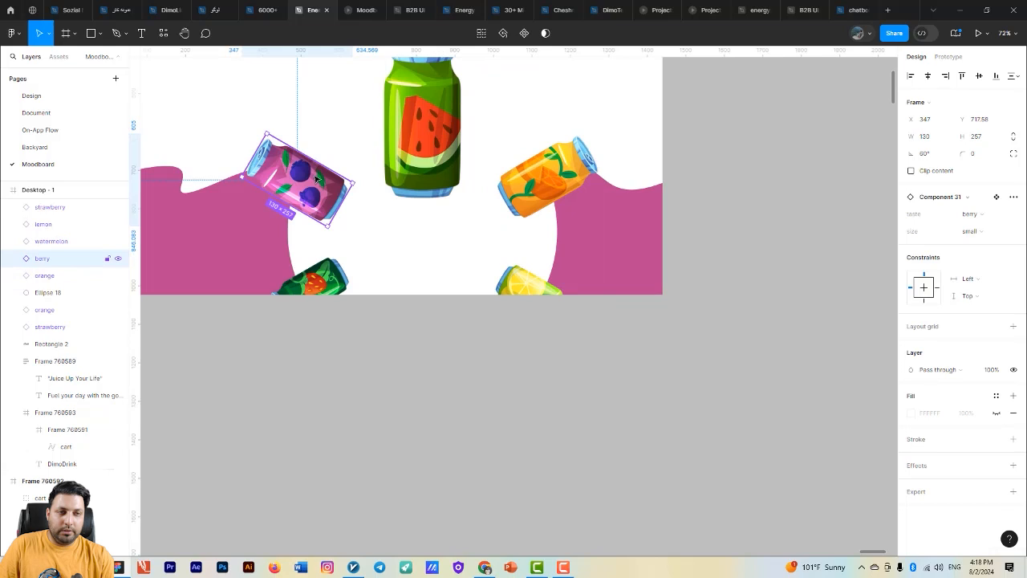
shift+click(527, 181)
key(alt+w)
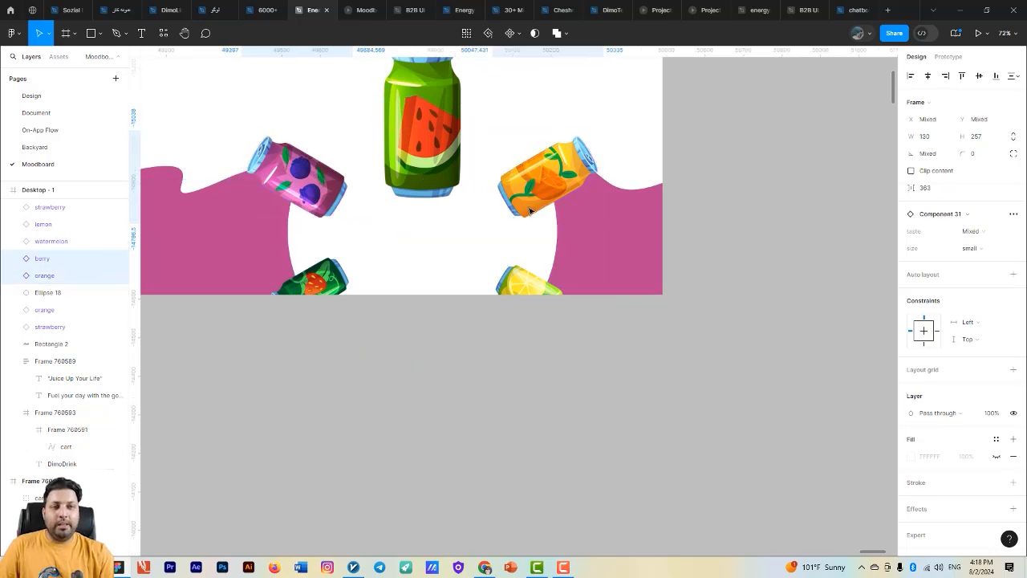
scroll(533, 241, up, 2)
shift+click(348, 318)
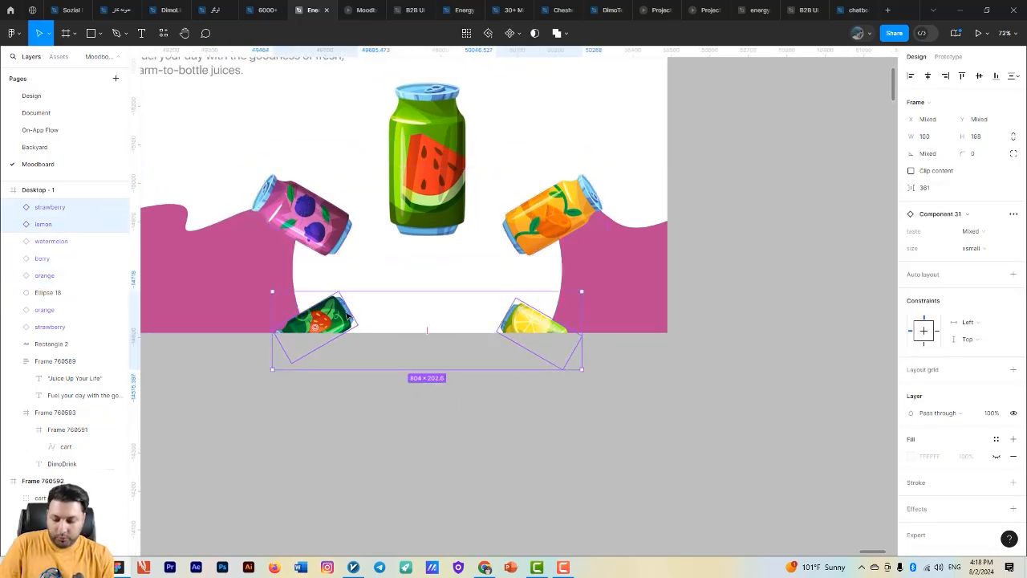
key(alt+s)
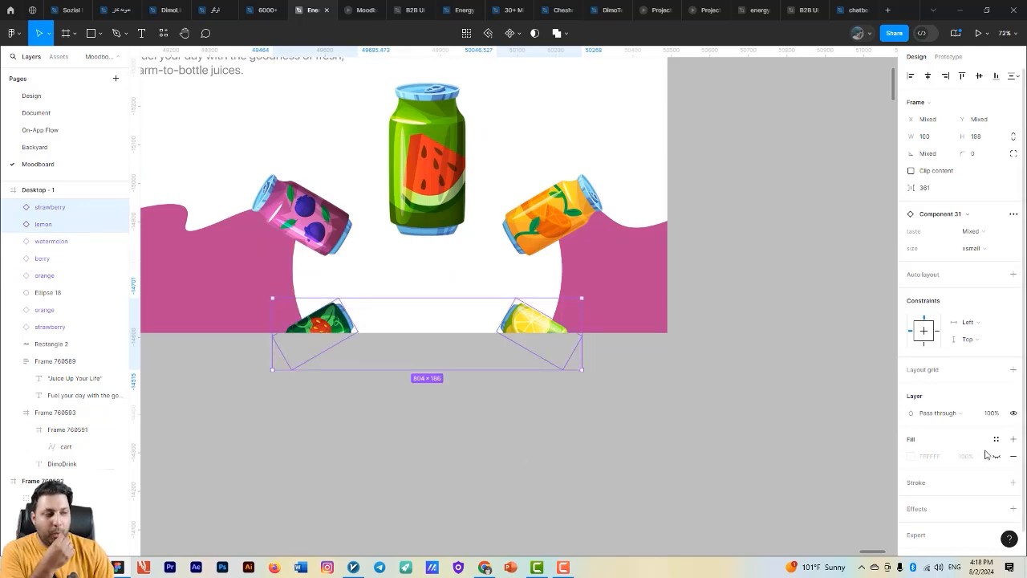
- Set the strawberry and lemon cans' opacity to 0% and nudge them down together below the Desktop - 1 frame
scroll(981, 448, down, 1)
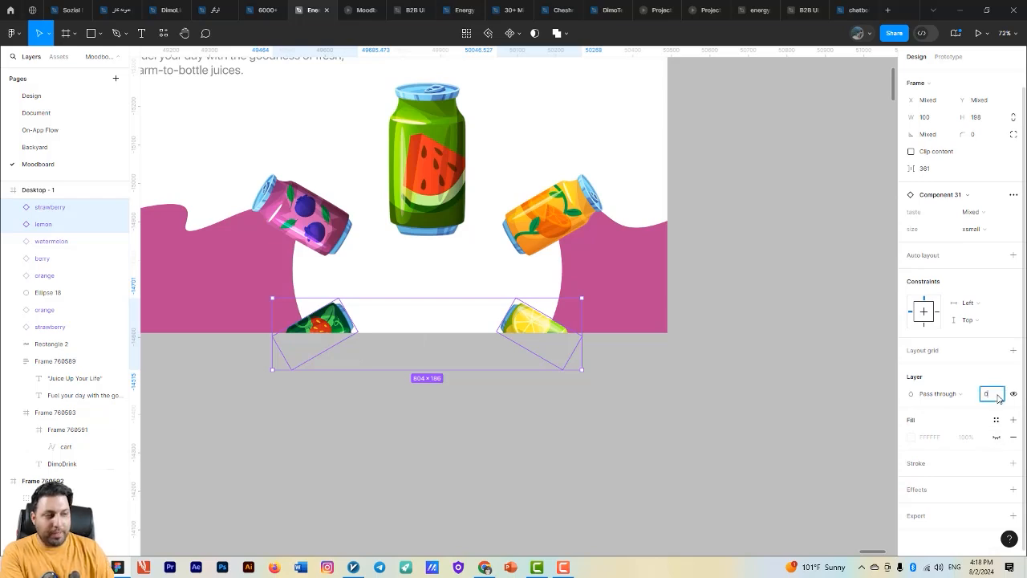
key(Return)
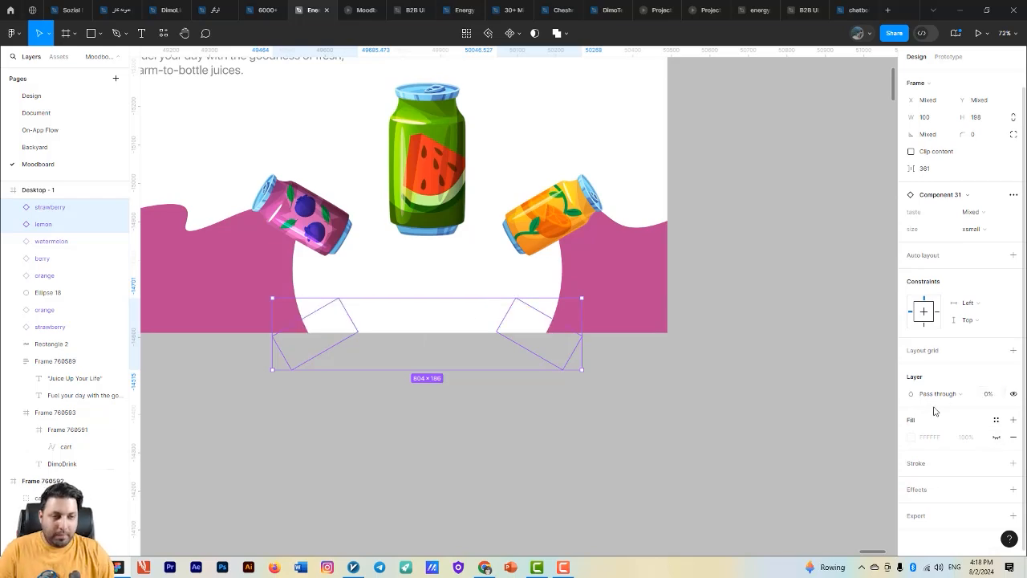
key(shift+Down)
key(shift+Down)
key(shift+Down)
key(shift+Down)
key(shift+Down)
key(shift+Down)
key(shift+Down)
key(shift+Down)
key(shift+Down)
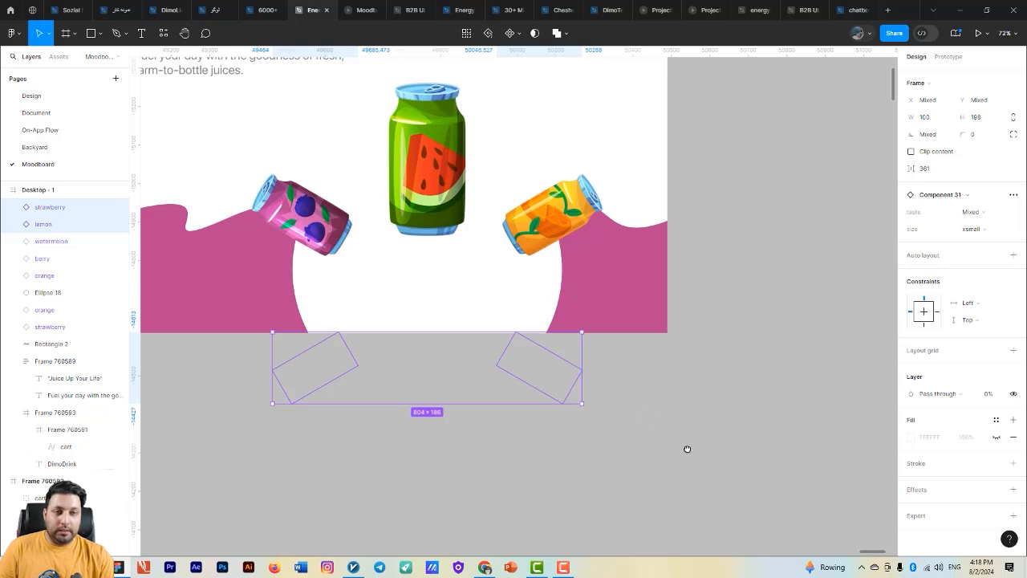
drag(687, 450, 735, 491)
scroll(733, 490, down, 3)
drag(694, 422, 634, 359)
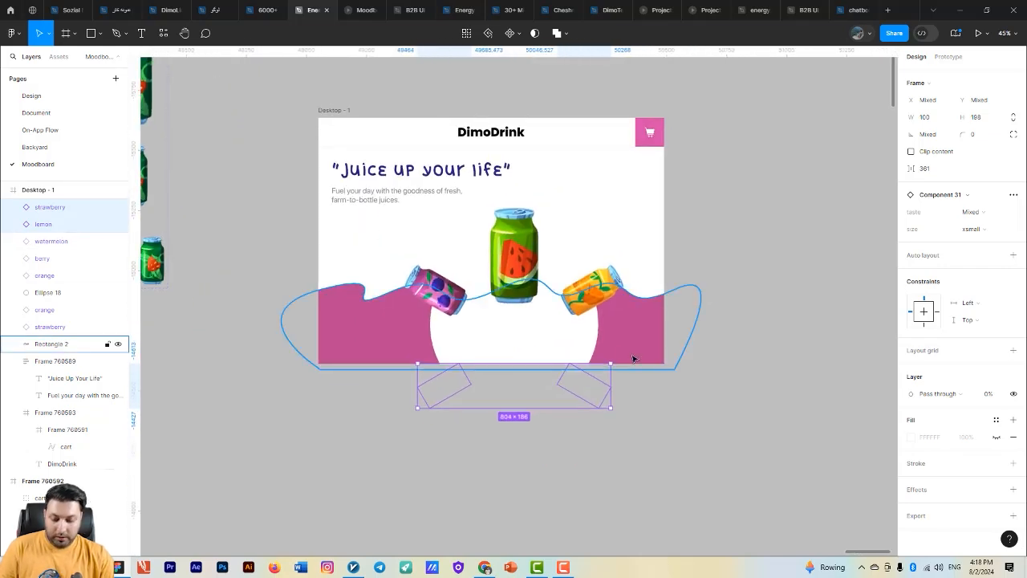
key(shift+Down)
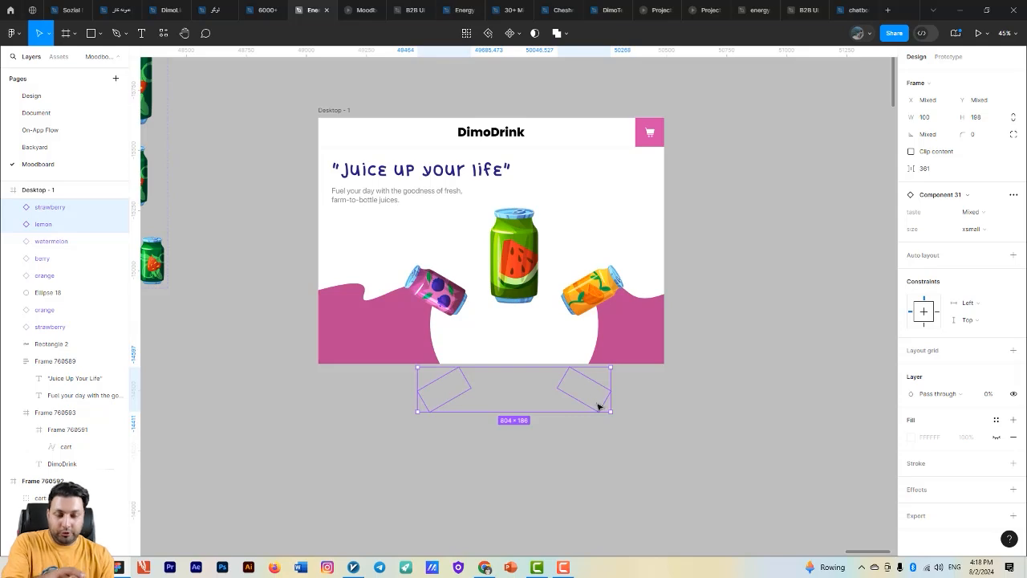
- Nudge the strawberry and lemon cans back up into the frame and set their opacity to 45%
key(shift+Up)
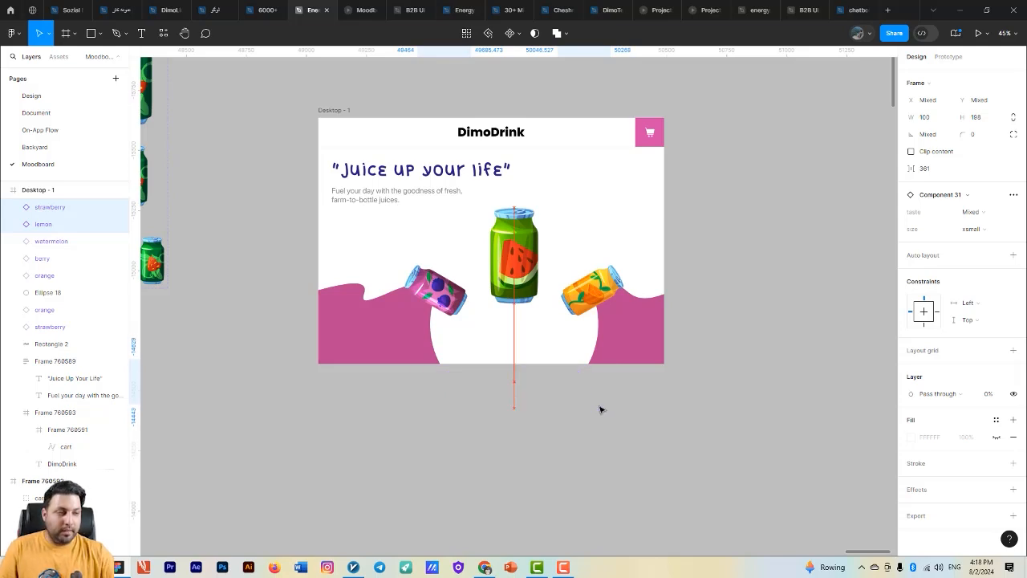
key(shift+Up)
key(shift+Up)
key(shift+Up)
key(shift+Up)
key(shift+Up)
key(shift+Up)
key(shift+Up)
key(shift+Up)
key(shift+Up)
key(shift+Up)
key(shift+Up)
key(shift+Up)
key(shift+Up)
drag(982, 400, 795, 410)
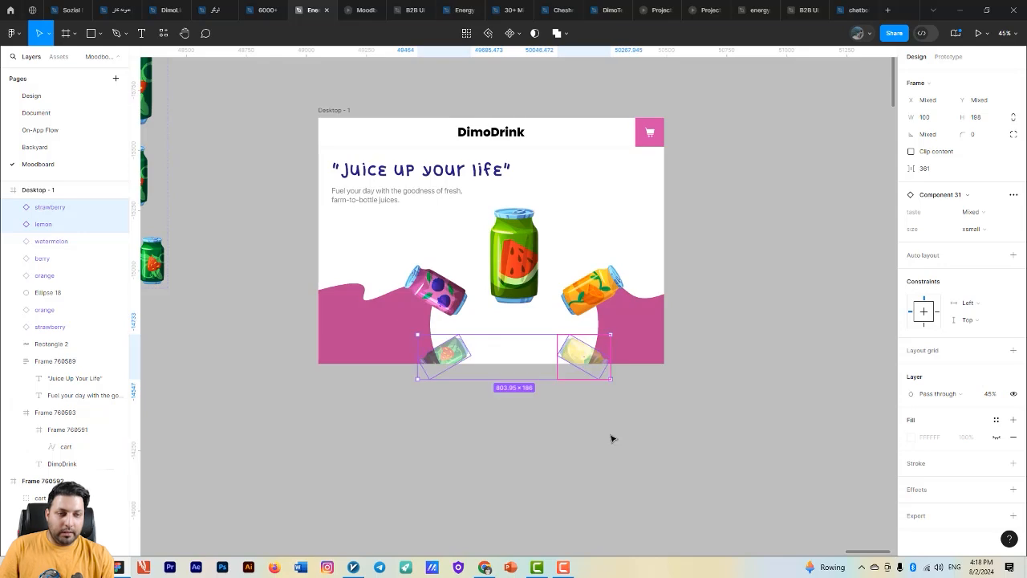
- Try to move the strawberry and lemon cans freely onto the canvas below the frame, and undo the move
drag(520, 361, 543, 478)
scroll(719, 412, down, 1)
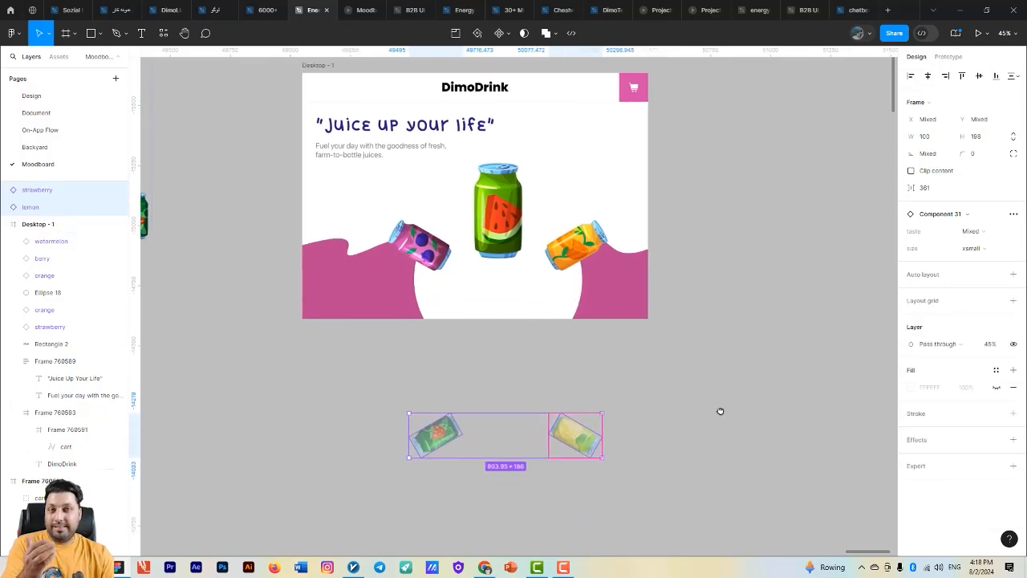
drag(672, 430, 690, 479)
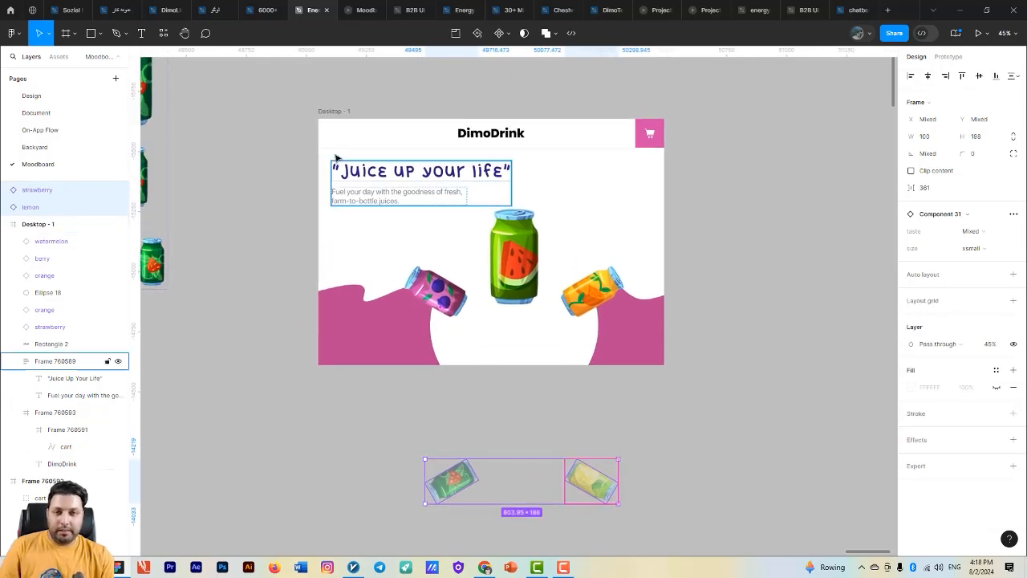
click(339, 112)
click(52, 200)
click(53, 190)
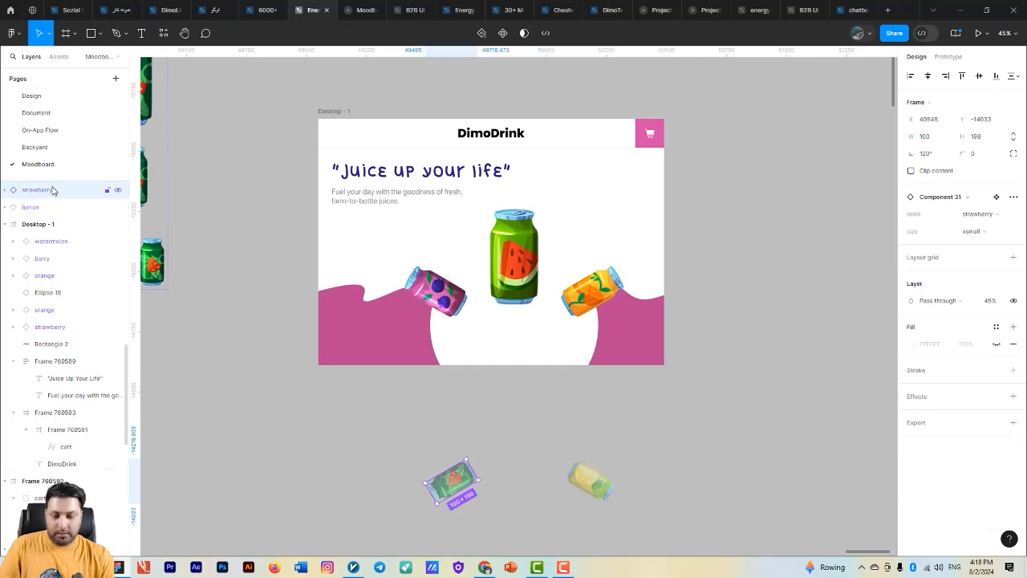
key(ctrl+z)
key(ctrl+z)
key(ctrl+z)
key(ctrl+z)
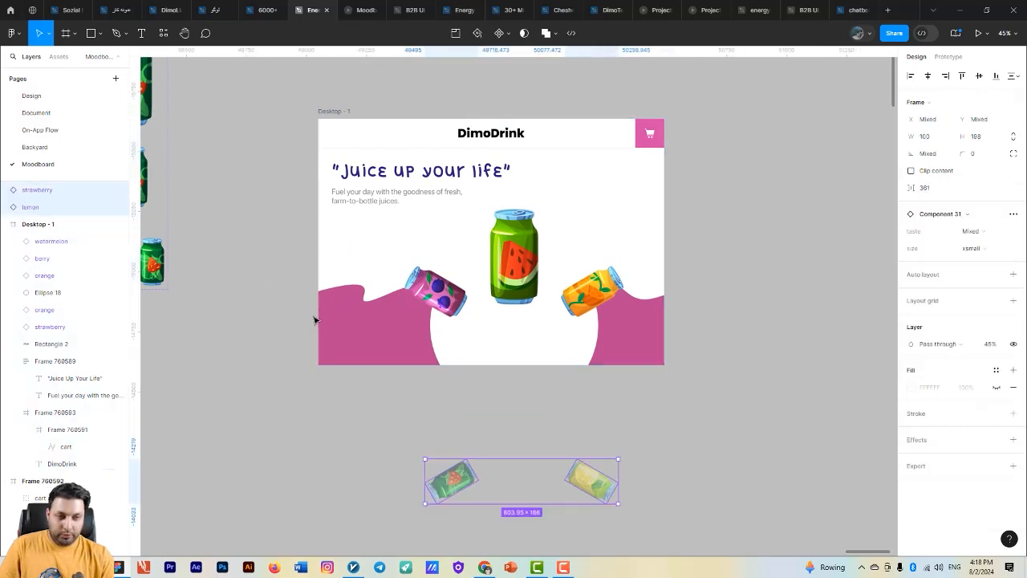
- Nudge the strawberry and lemon cans straight down past the frame's bottom edge, keeping them as layers inside Desktop - 1
key(shift+Down)
key(shift+Down)
key(shift+Down)
key(shift+Down)
key(shift+Down)
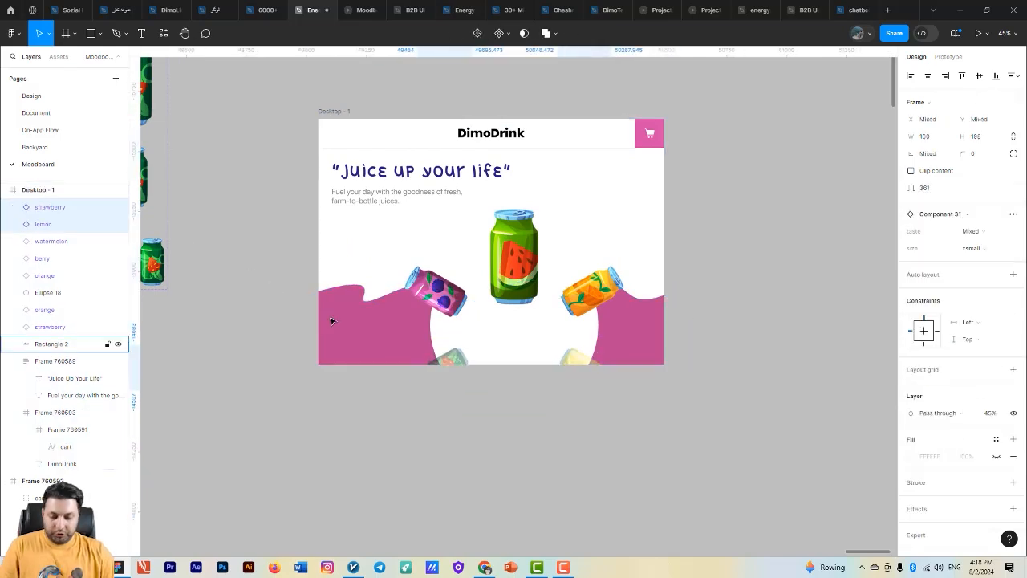
key(shift+Down)
key(shift+Down)
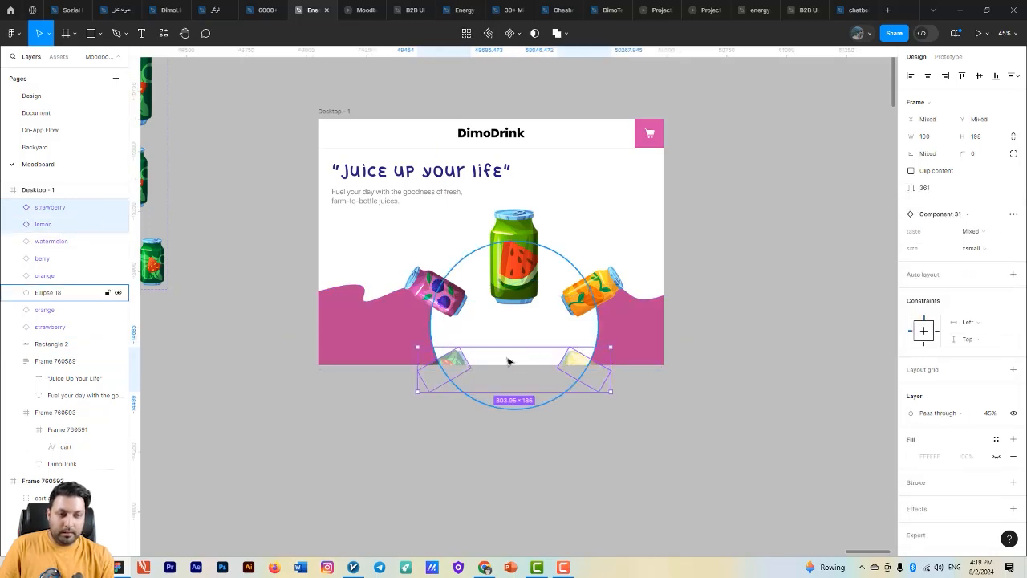
drag(506, 357, 504, 375)
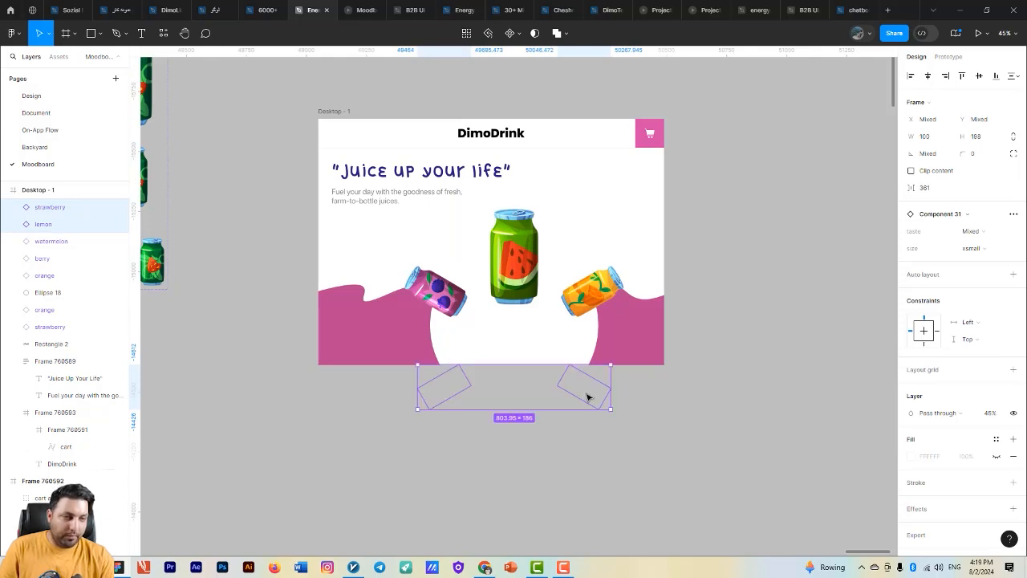
- Restore the layer opacity of the hidden strawberry and lemon cans below the frame to 100%
click(587, 396)
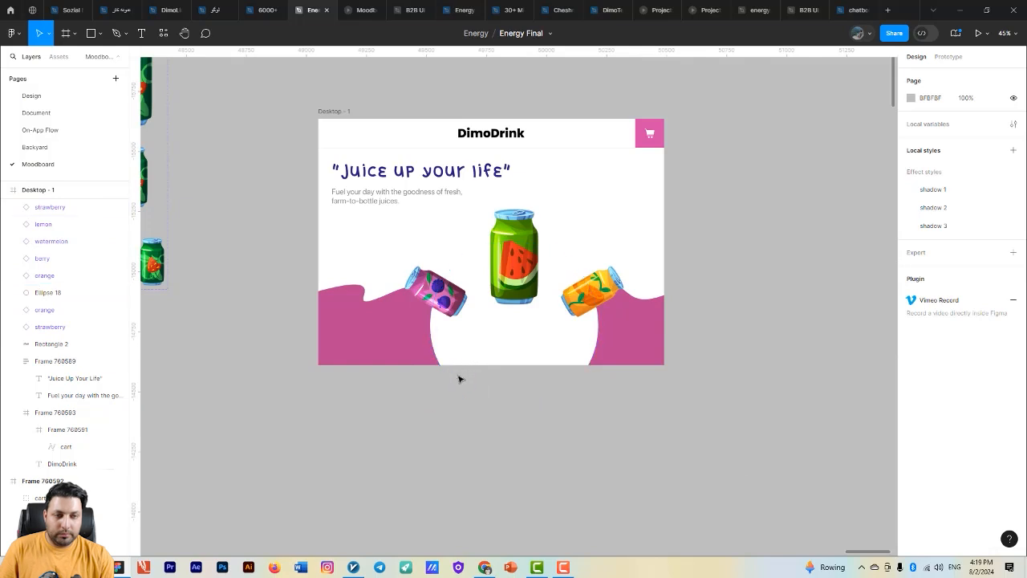
click(67, 264)
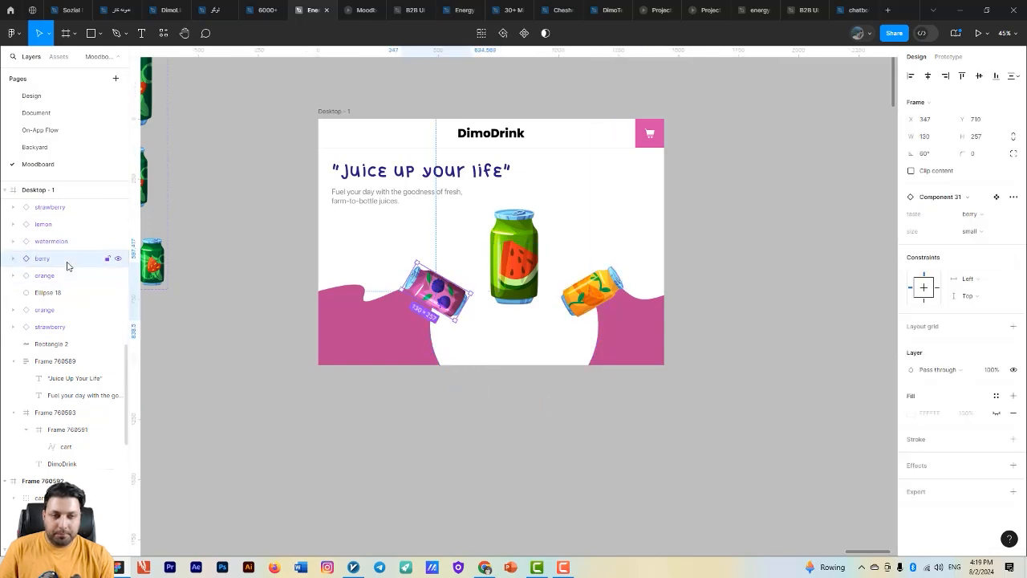
click(62, 249)
click(60, 225)
click(59, 209)
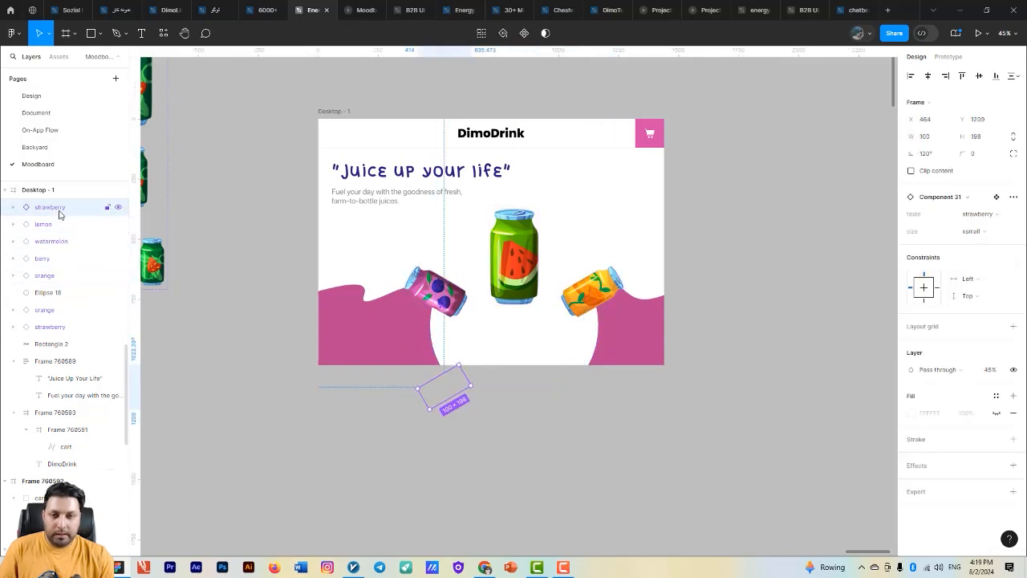
shift+click(56, 226)
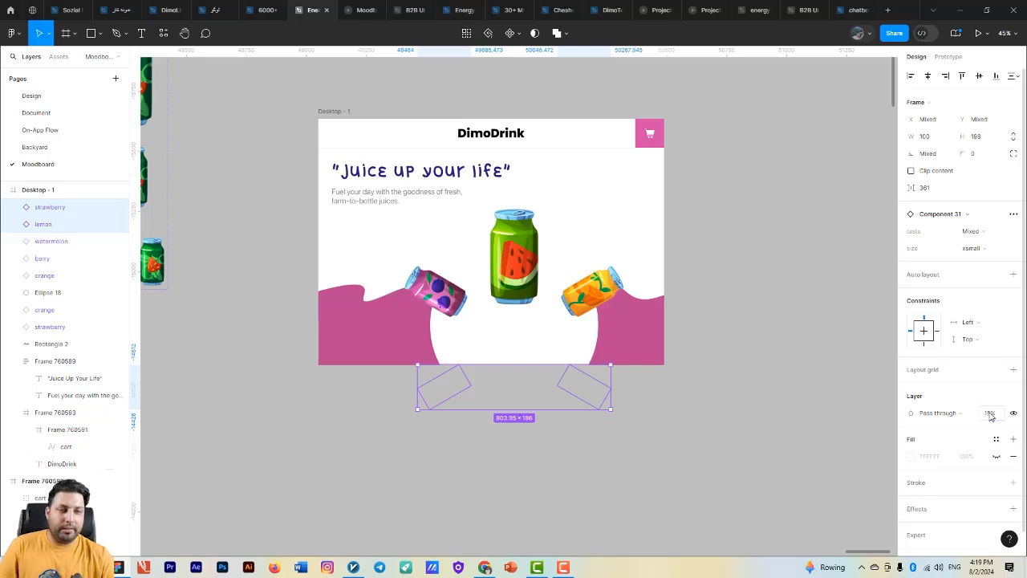
- Move the right and left arrow icons from the canvas into Desktop - 1, one on each side of the watermelon can at Y 512
click(335, 111)
scroll(448, 137, down, 1)
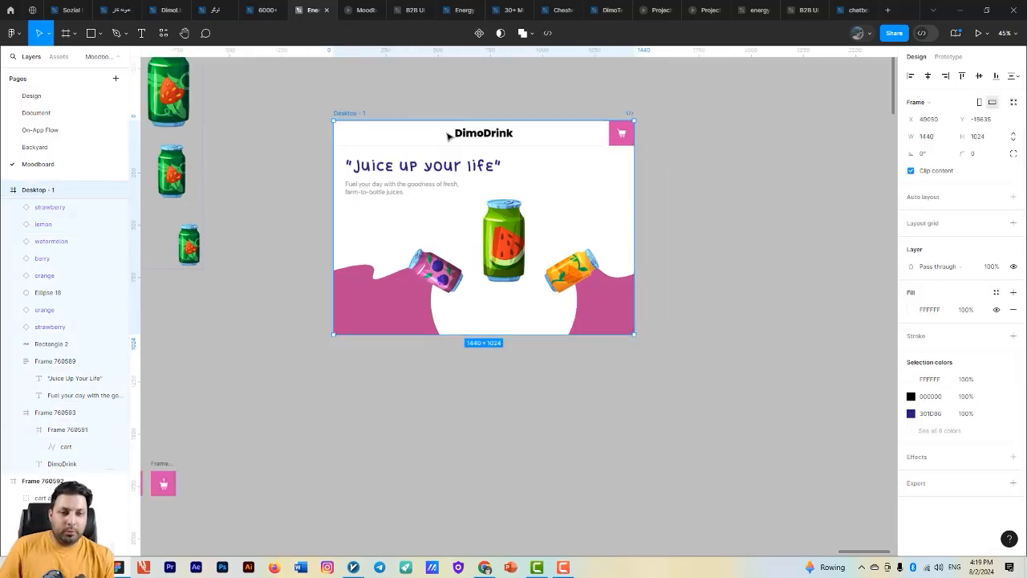
scroll(461, 144, down, 2)
drag(637, 356, 665, 369)
drag(734, 380, 762, 415)
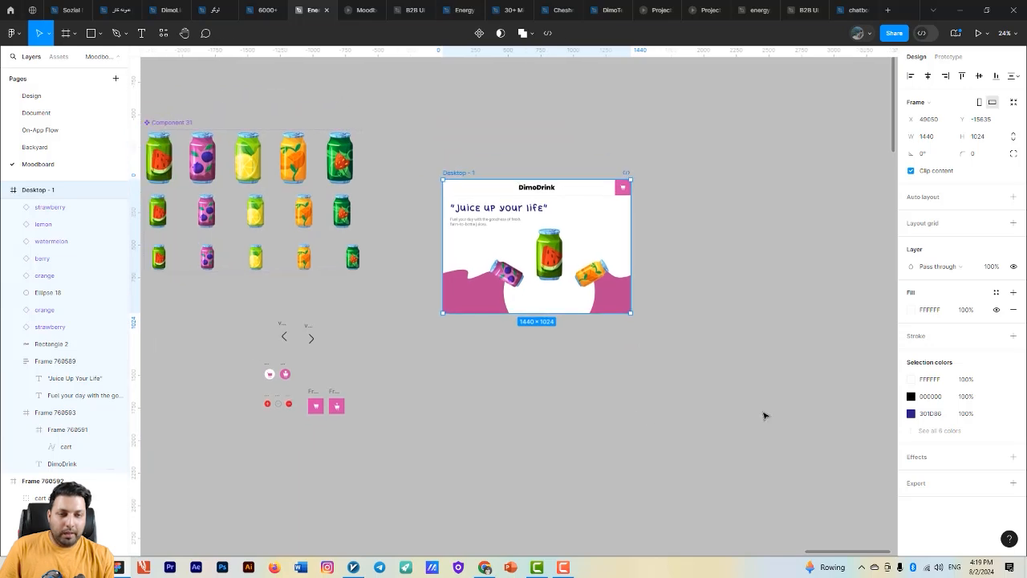
drag(598, 367, 673, 350)
scroll(614, 371, up, 2)
drag(726, 246, 620, 298)
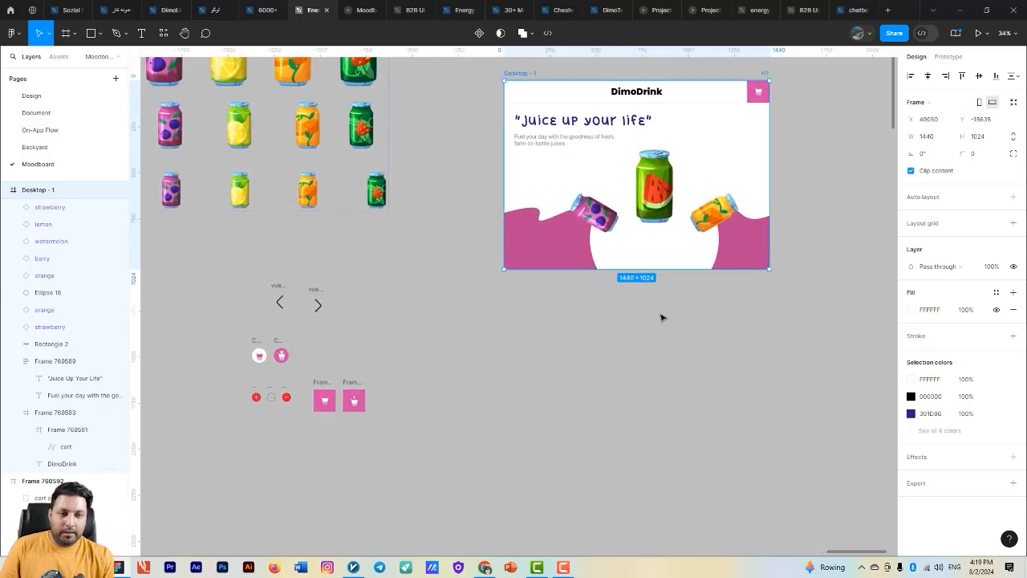
drag(317, 304, 687, 184)
drag(280, 291, 616, 174)
scroll(678, 239, up, 2)
scroll(678, 239, up, 3)
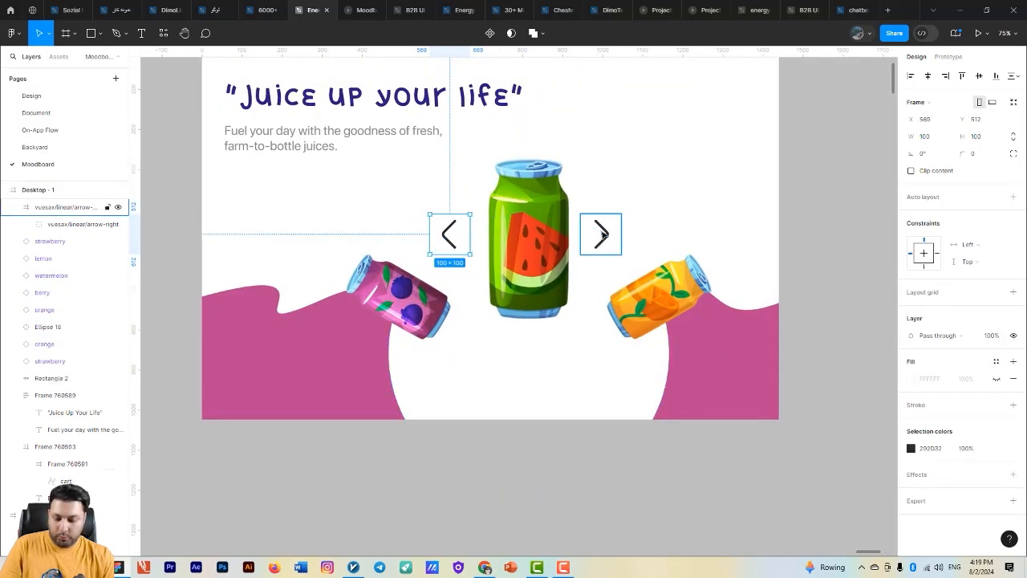
- Nudge the left arrow icon closer to the watermelon can, to about X 604
shift+click(602, 237)
drag(579, 252, 491, 269)
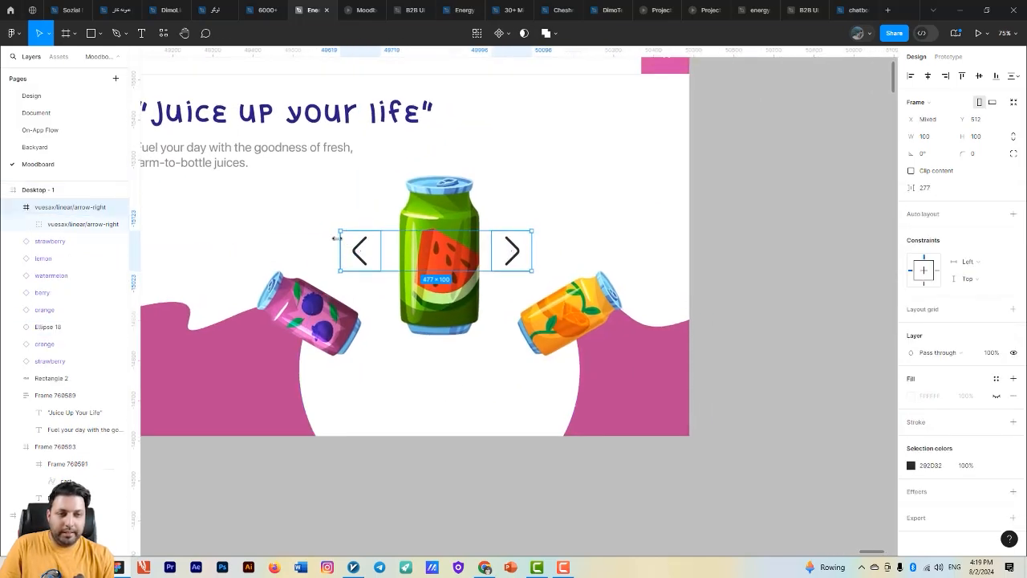
click(410, 270)
click(370, 257)
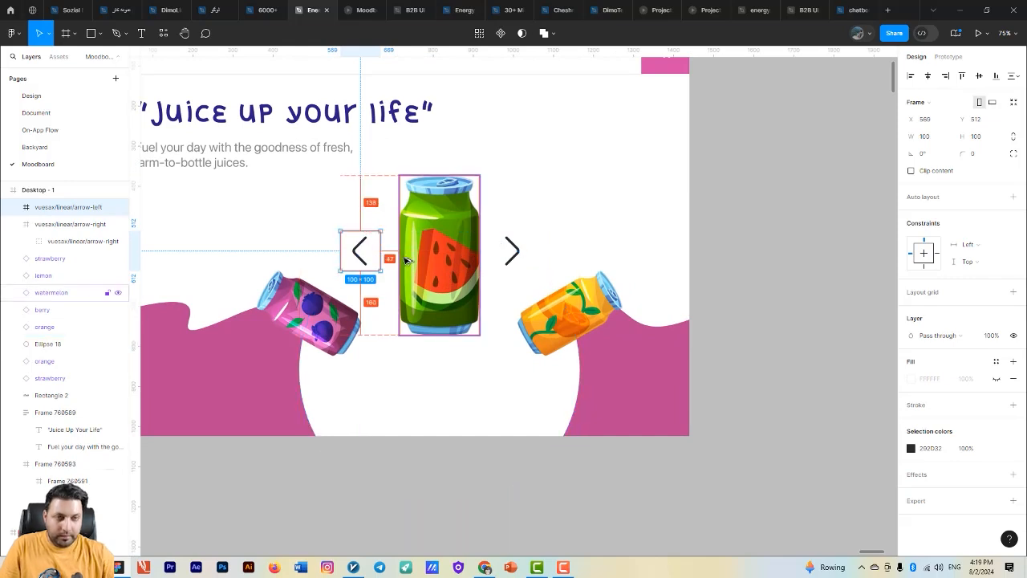
key(shift+Right)
key(shift+Right)
key(shift+Right)
key(shift+Right)
key(shift+Right)
key(alt+shift)
key(Right)
key(Right)
key(Right)
key(Right)
key(Right)
key(Right)
key(Right)
key(Right)
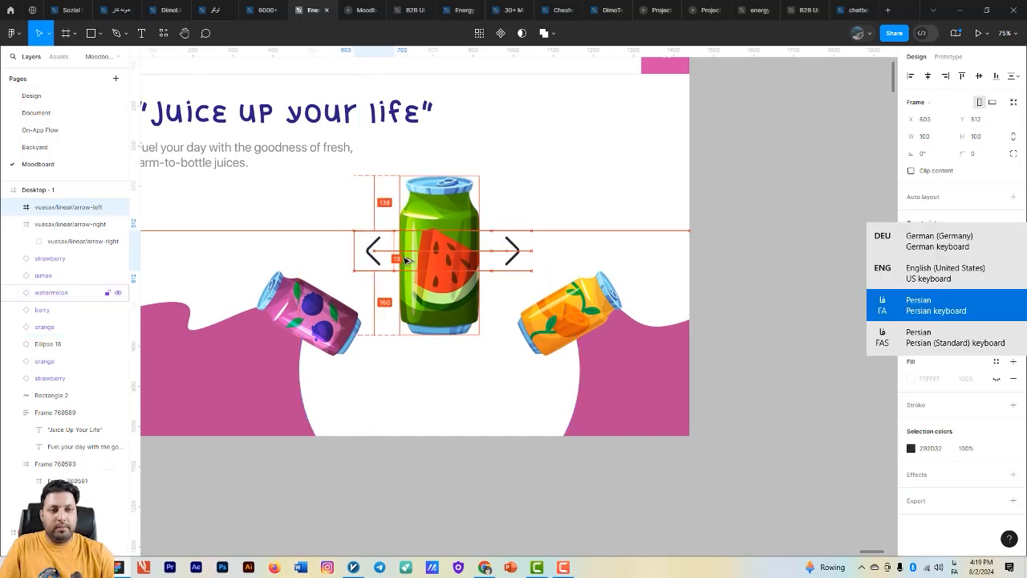
- Nudge the right arrow icon to about X 928 to match the left arrow's gap to the watermelon can
click(511, 261)
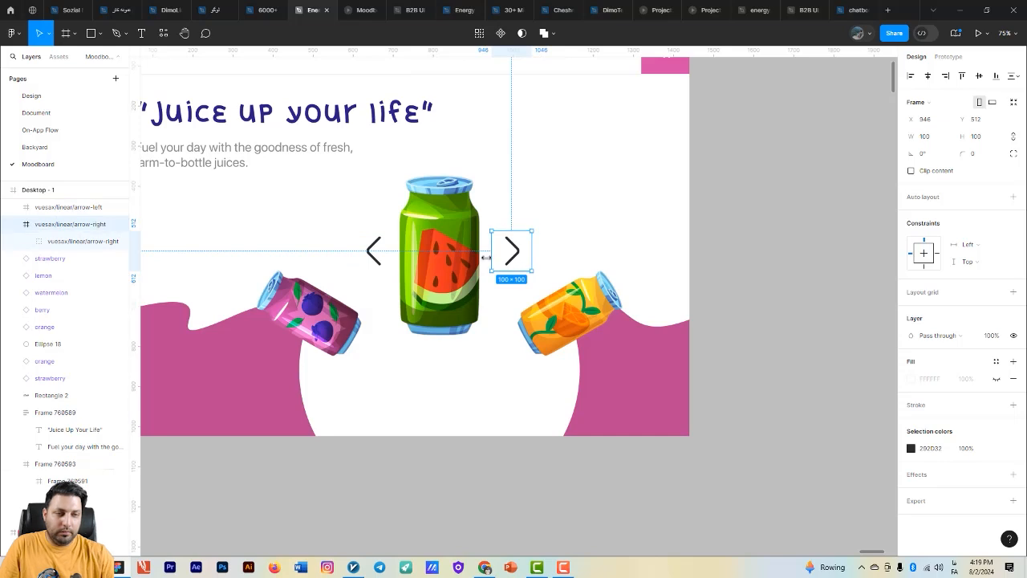
key(shift+Left)
key(shift+Left)
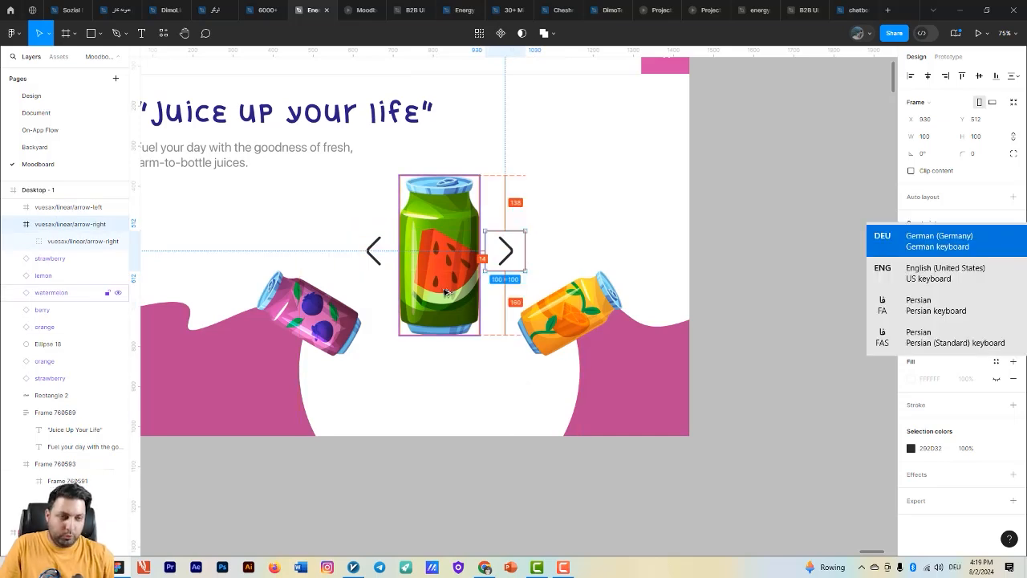
key(Right)
key(Right)
shift+click(375, 245)
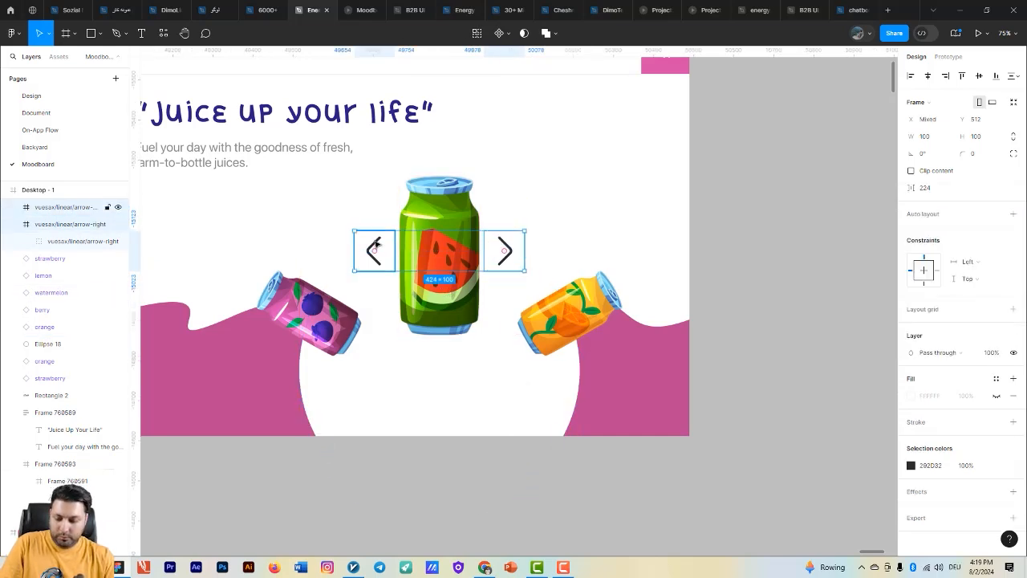
scroll(474, 330, down, 6)
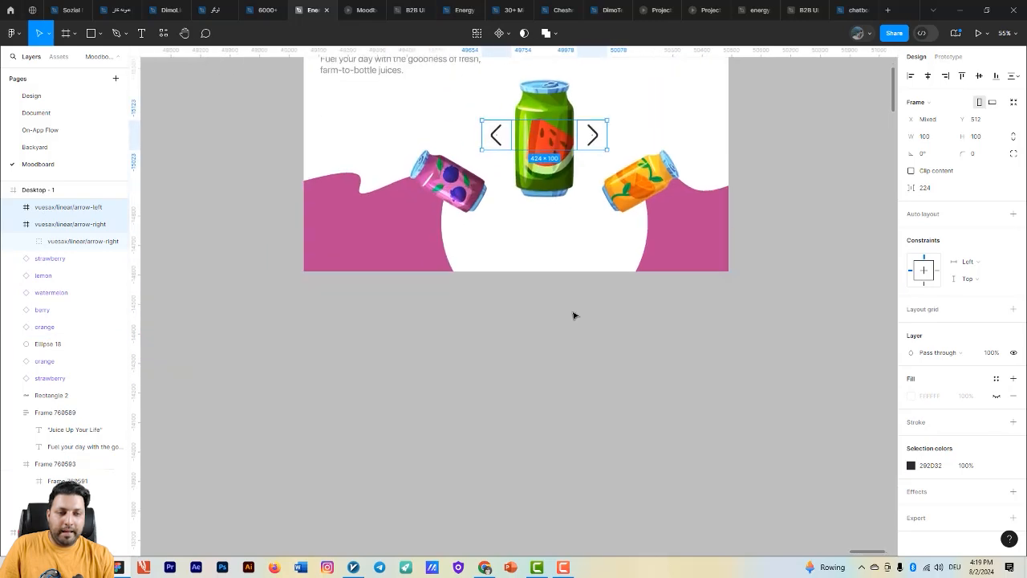
- Turn the grey and red minus selector frames into separate components and combine them as variants of one set
drag(598, 376, 530, 405)
scroll(321, 403, up, 5)
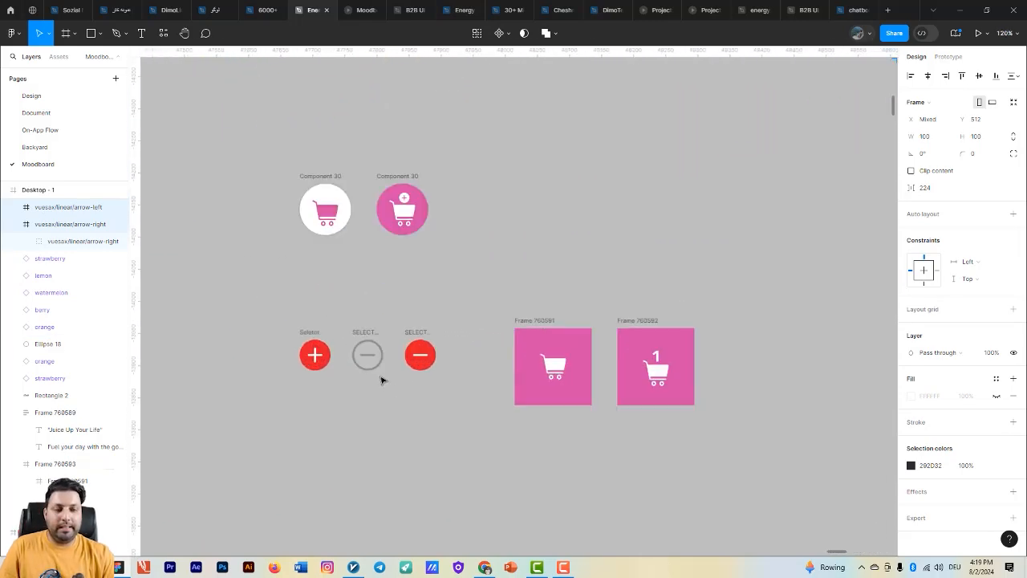
drag(402, 369, 429, 372)
click(447, 338)
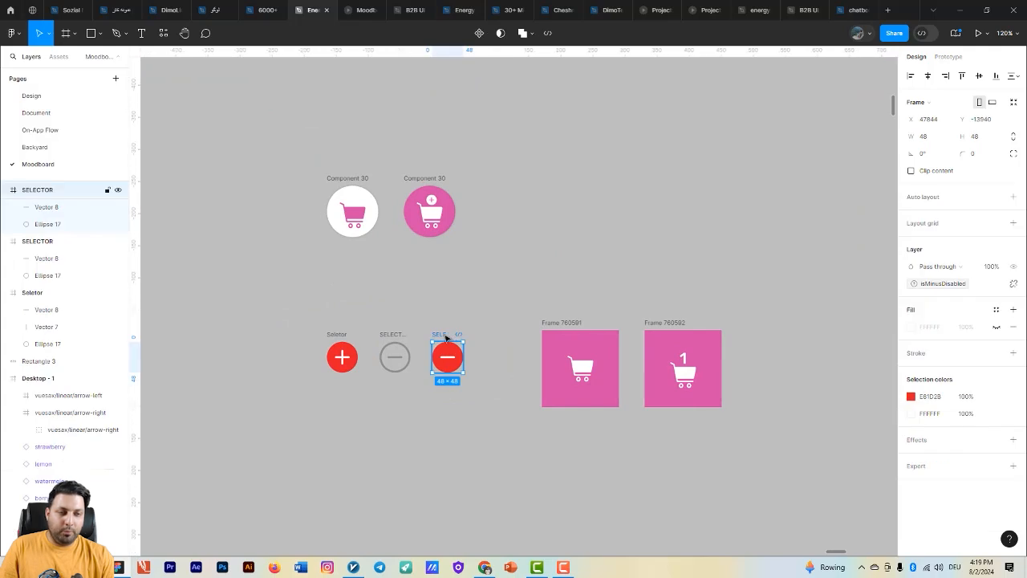
drag(484, 401, 382, 322)
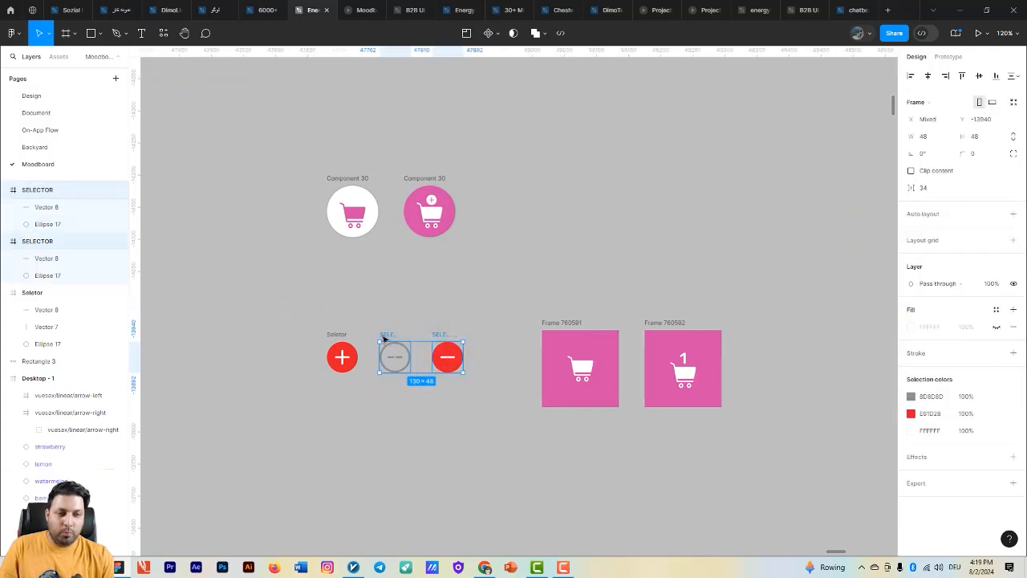
mouse_move(396, 361)
mouse_down()
mouse_move(389, 323)
mouse_move(391, 345)
mouse_up()
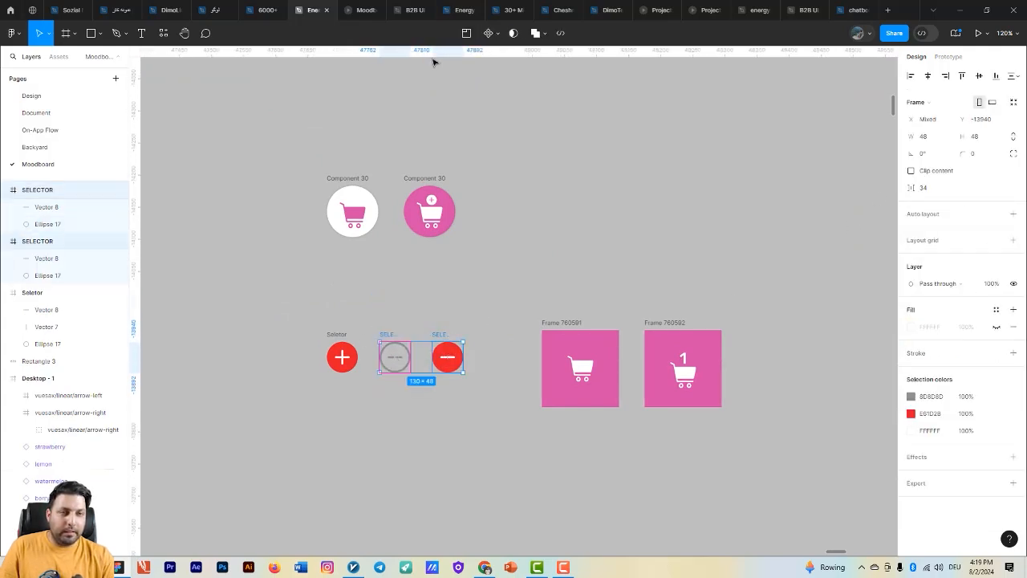
click(496, 34)
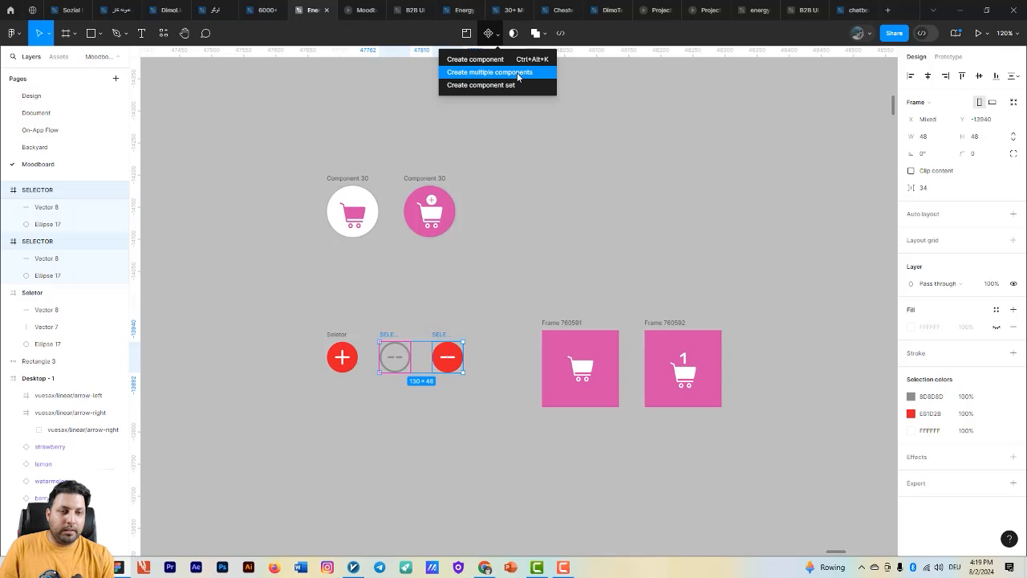
click(523, 73)
click(944, 235)
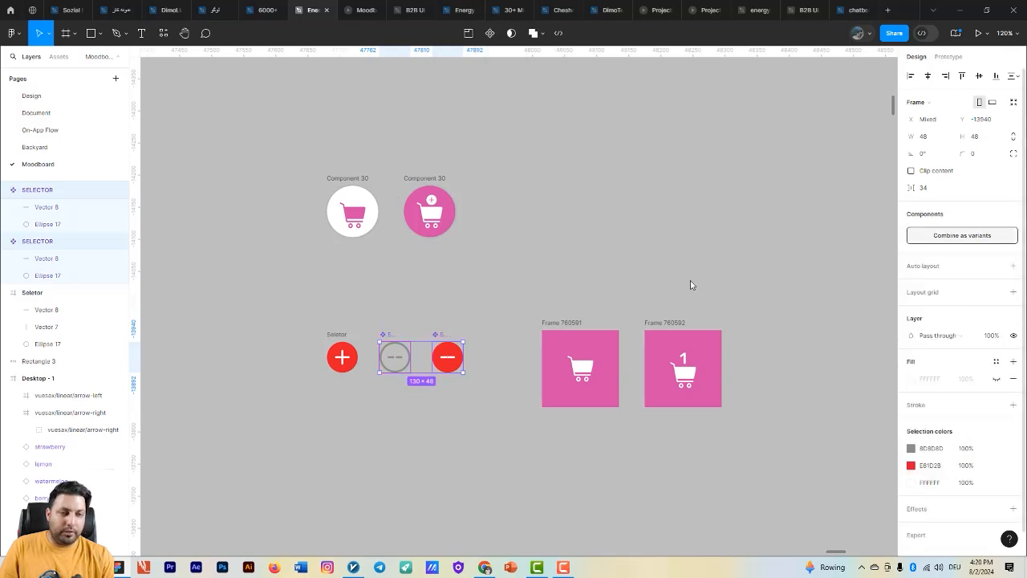
- Move the red plus selector frame to about X 47637, farther away from the SELECTOR component set
drag(529, 313, 584, 252)
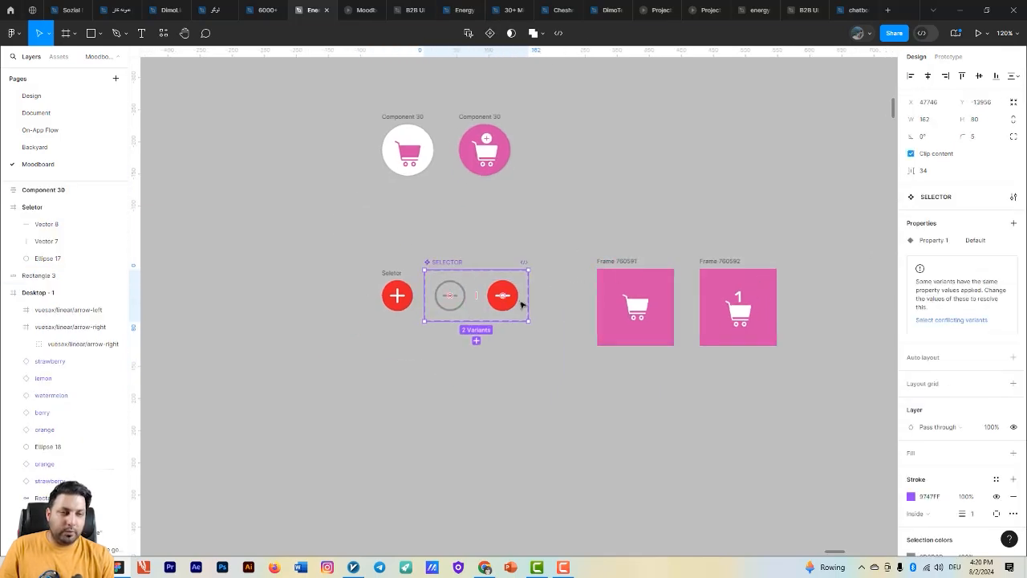
click(450, 296)
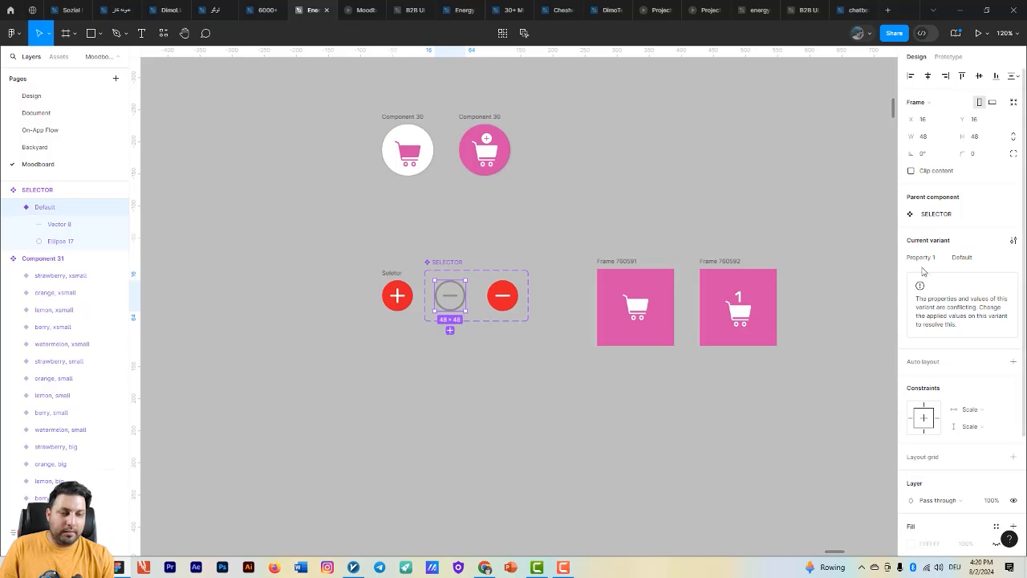
click(502, 295)
drag(401, 274, 373, 274)
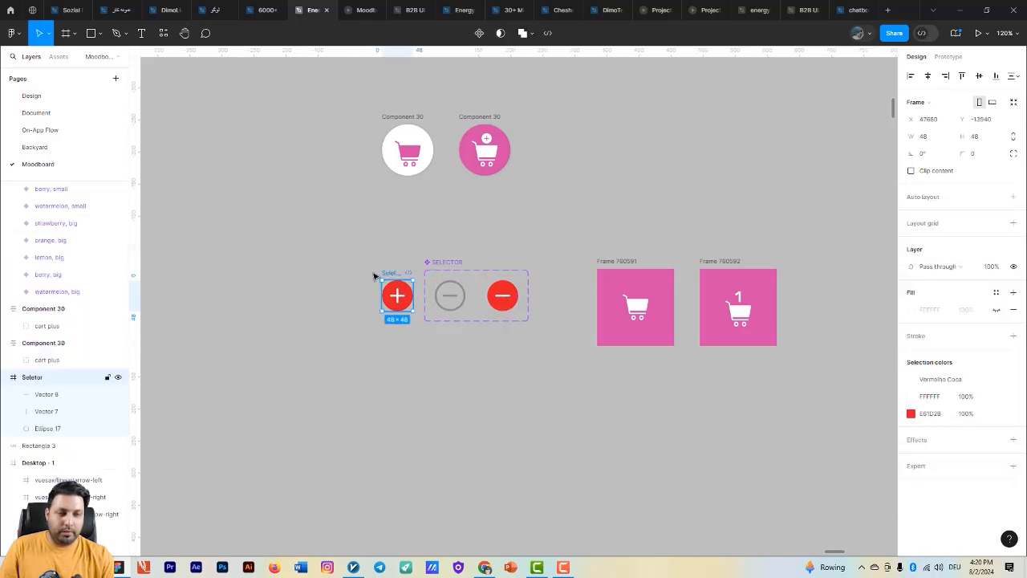
drag(447, 344, 404, 306)
click(377, 338)
- Draw a frame about 212 × 114 below the SELECTOR set and move the red plus icon into it
key(f)
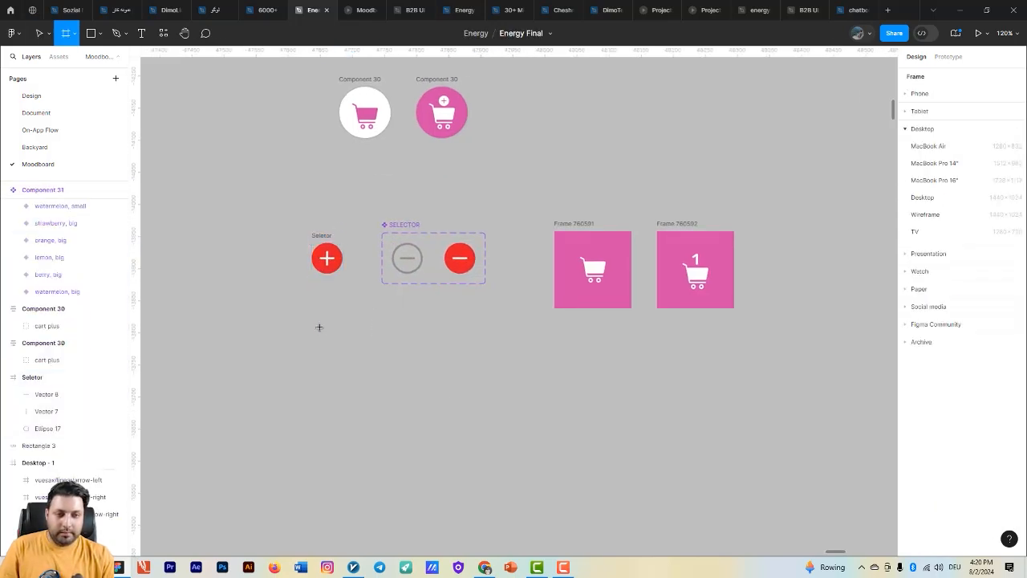
drag(319, 326, 455, 400)
click(323, 238)
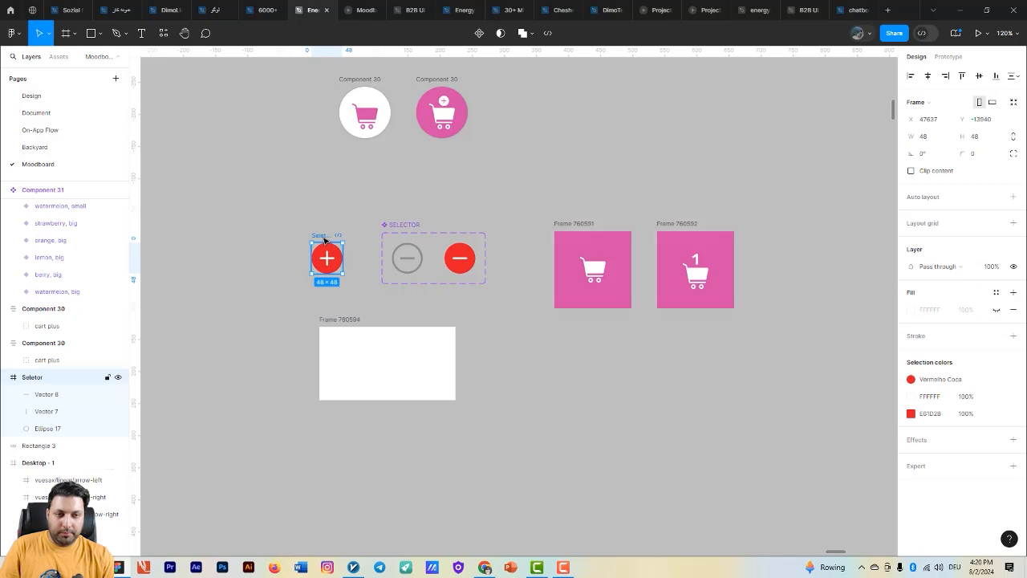
drag(336, 255, 368, 366)
- Place an instance of the red minus variant in the new frame, opposite the plus icon at about X 141, Y 49
click(459, 265)
key(ctrl+c)
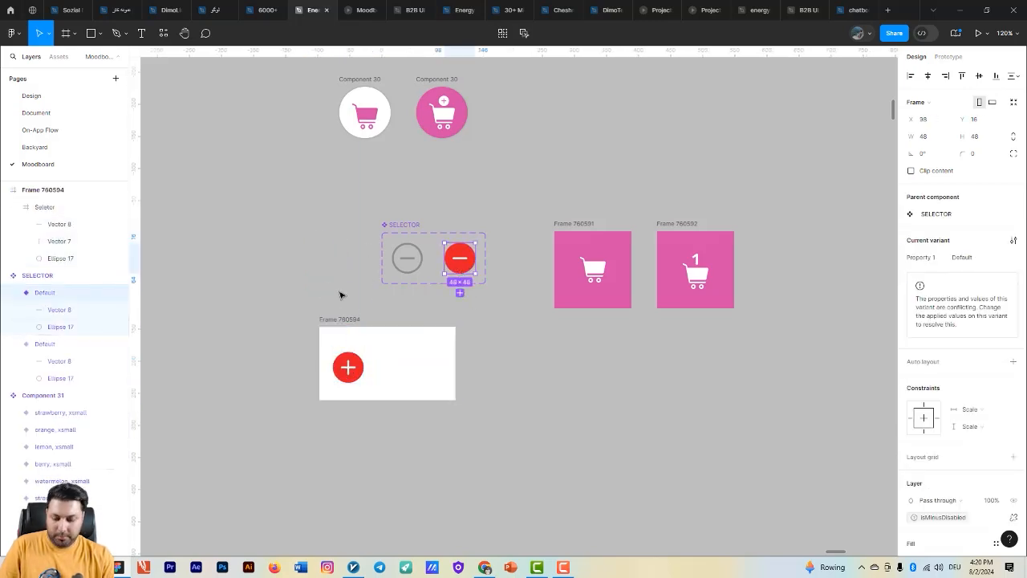
click(345, 319)
key(ctrl+v)
drag(407, 354, 425, 372)
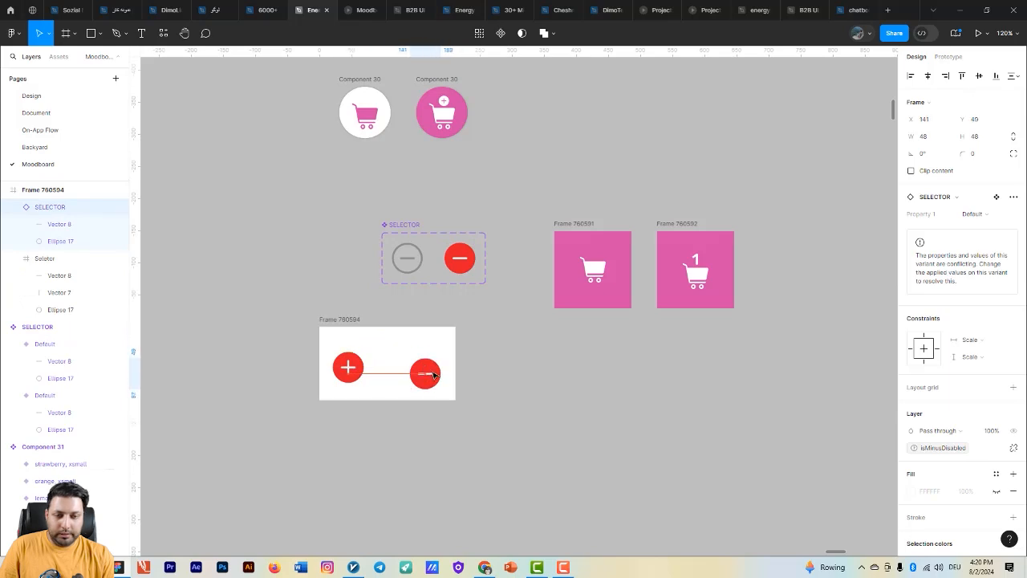
- Add the text "1" between the plus and minus icons in the new frame
click(385, 372)
key(t)
click(384, 363)
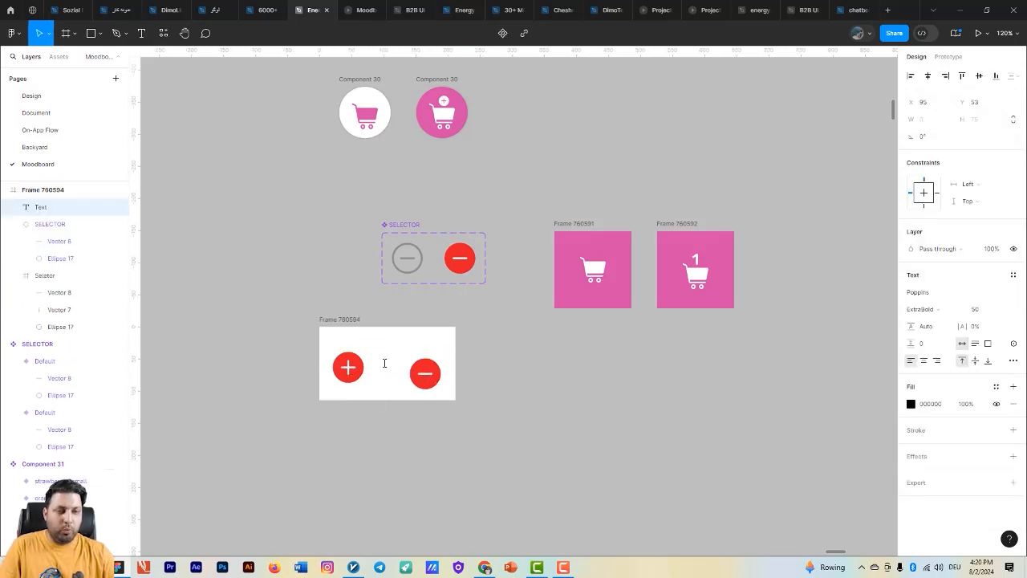
text(1)
key(Escape)
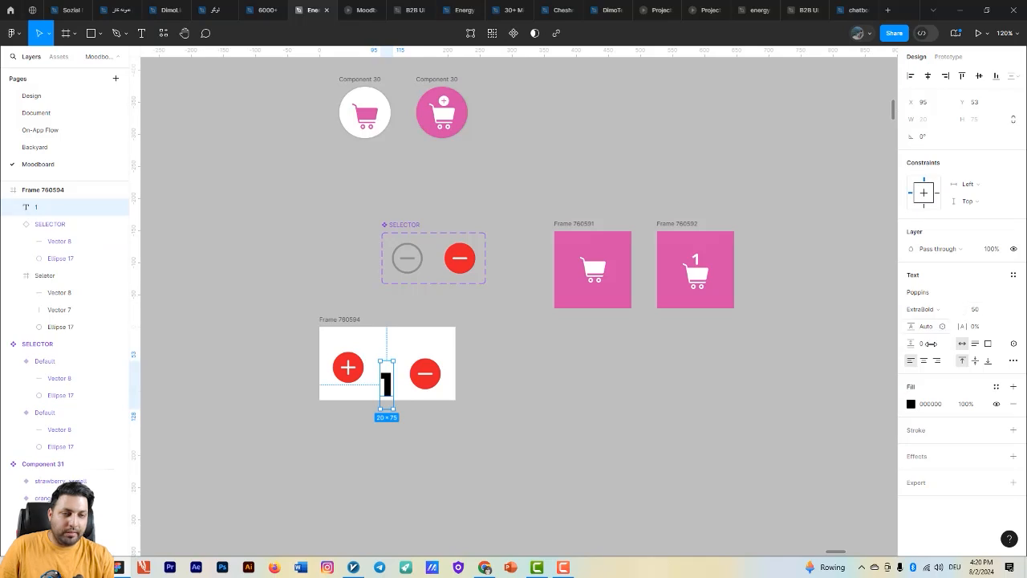
click(516, 374)
- Set the quantity number's font weight to Medium and its size to 40
click(386, 390)
click(982, 309)
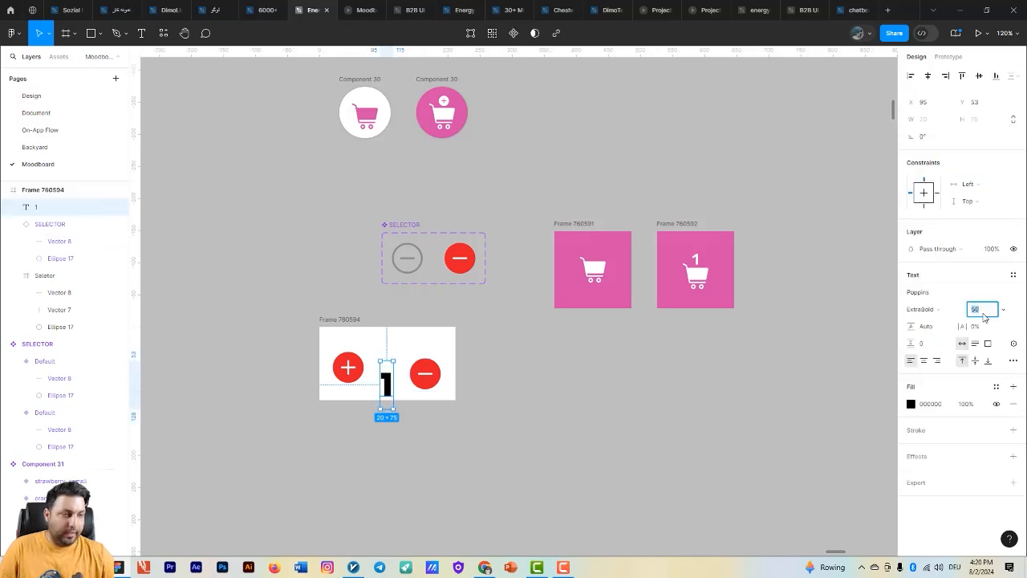
key(Return)
click(922, 309)
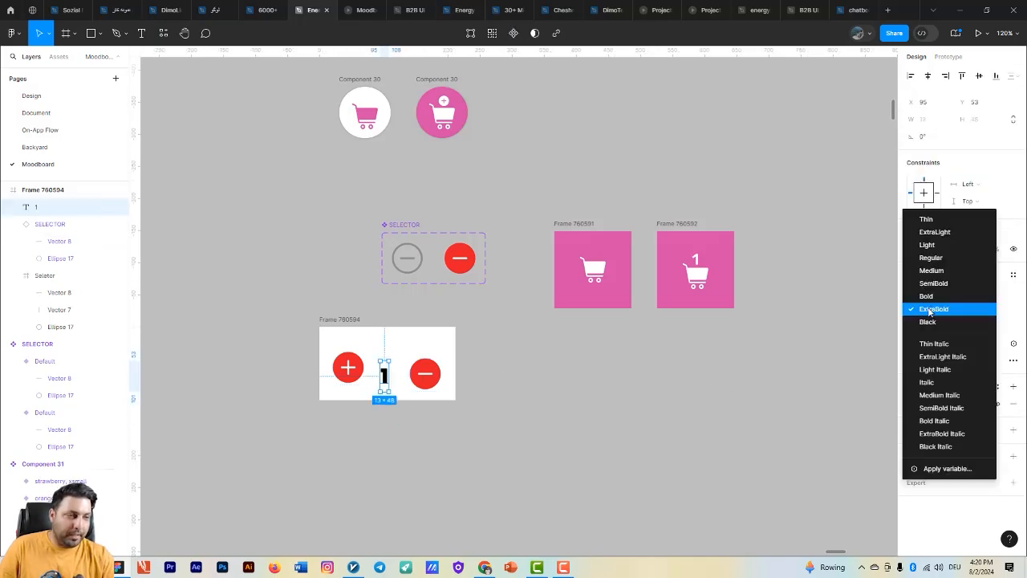
click(930, 271)
scroll(482, 347, up, 5)
click(977, 311)
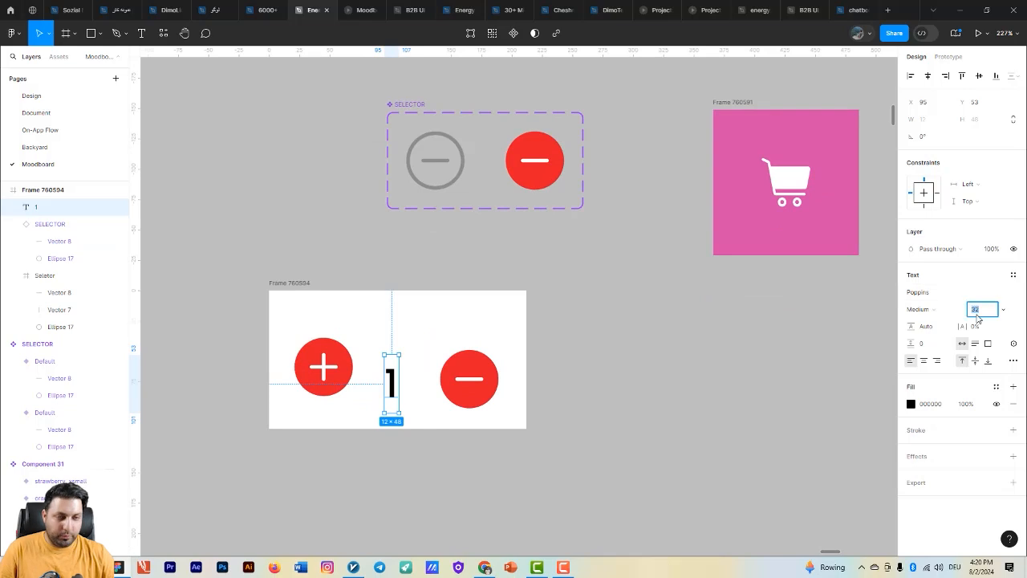
key(Return)
- Group the plus icon, the number 1 and the minus icon in a horizontal auto layout
shift+click(486, 407)
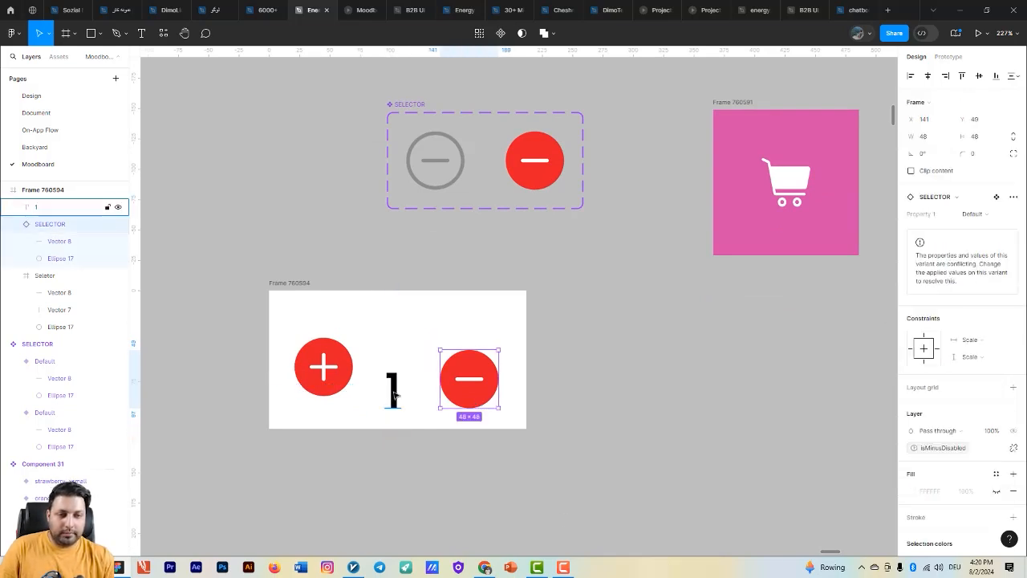
shift+click(349, 380)
key(shift+a)
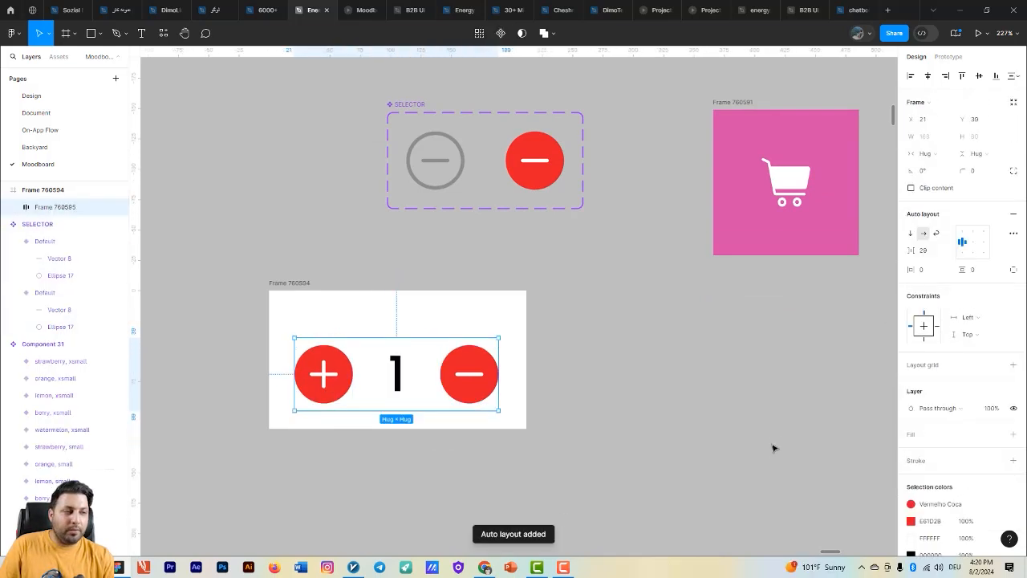
- Set the spacing between the quantity selector's auto layout items to 0
double_click(404, 388)
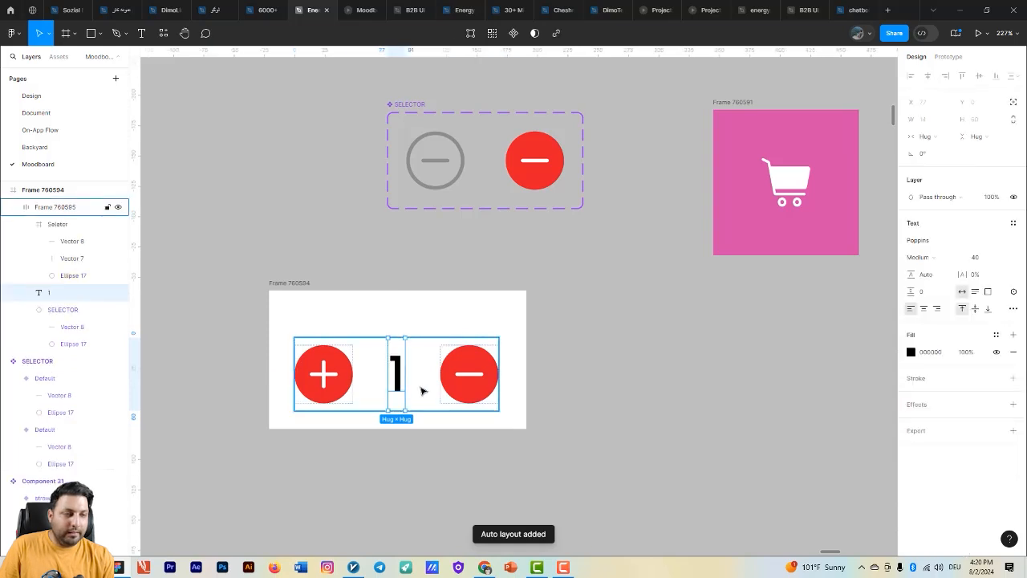
click(396, 353)
click(937, 253)
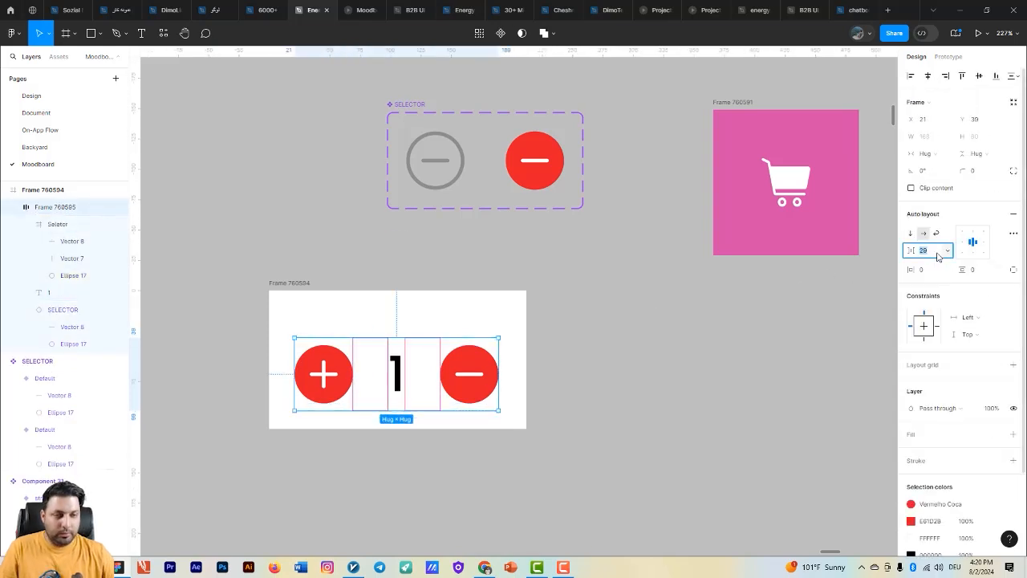
text(0)
key(Return)
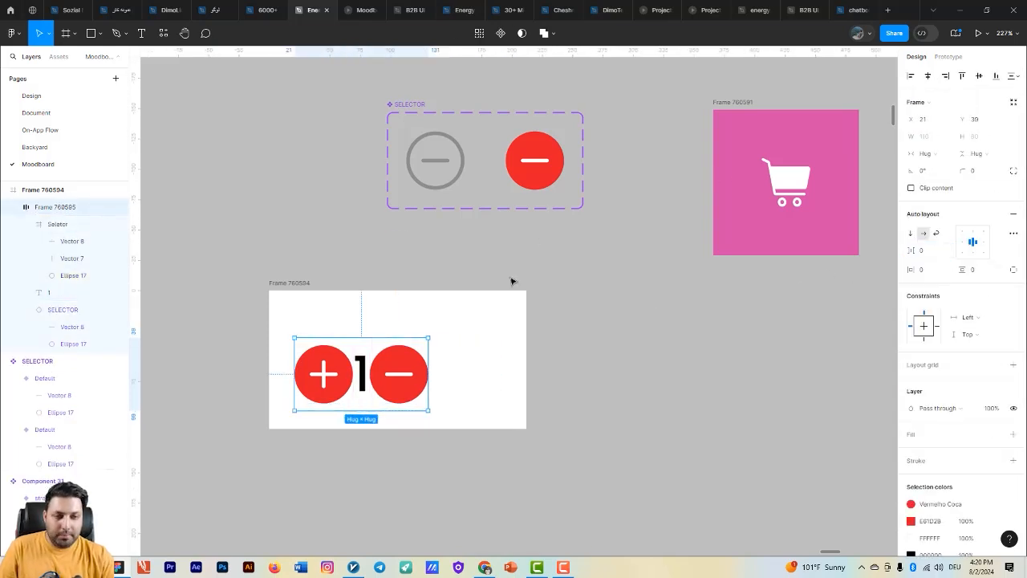
- Widen the number's text box to about 79 and center its text horizontally
click(366, 377)
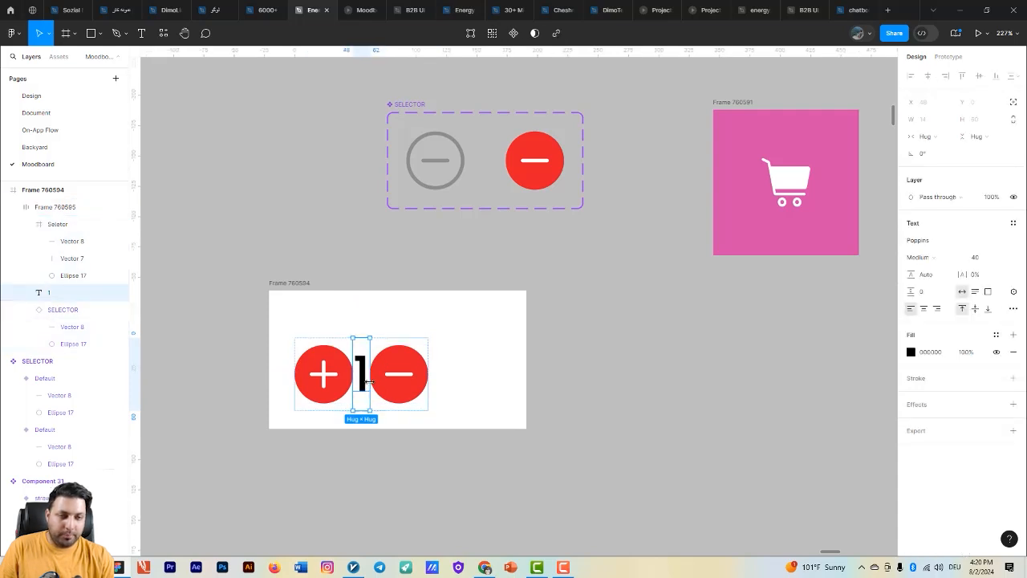
drag(368, 381, 451, 392)
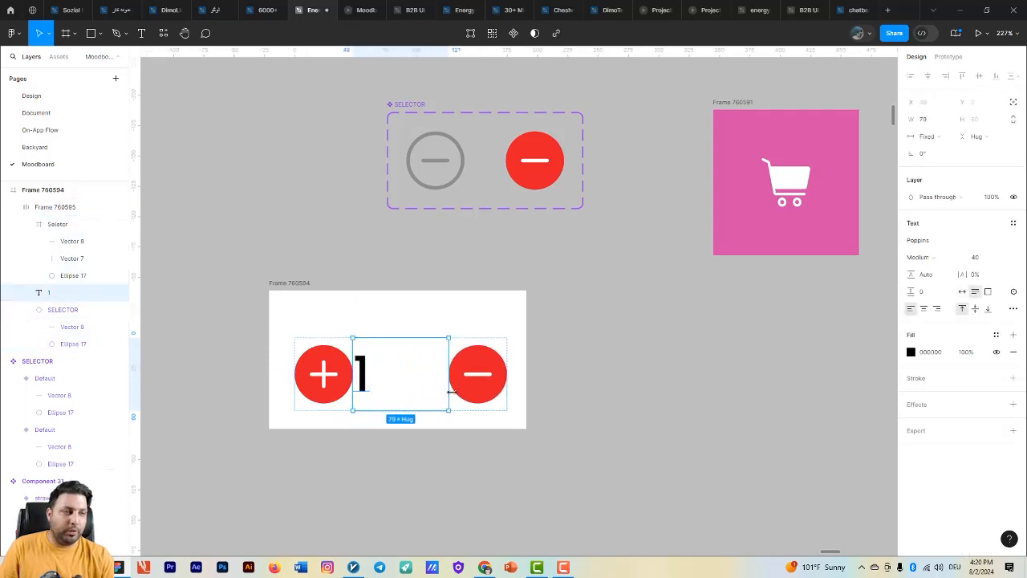
click(923, 309)
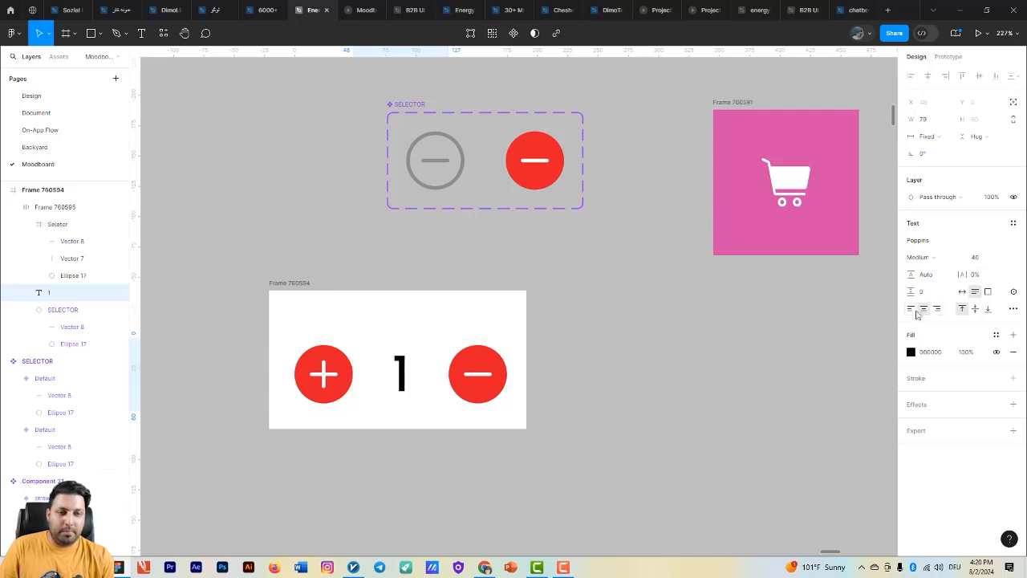
click(735, 345)
- Move the quantity selector's auto layout frame out onto the canvas and delete the emptied white frame
click(493, 361)
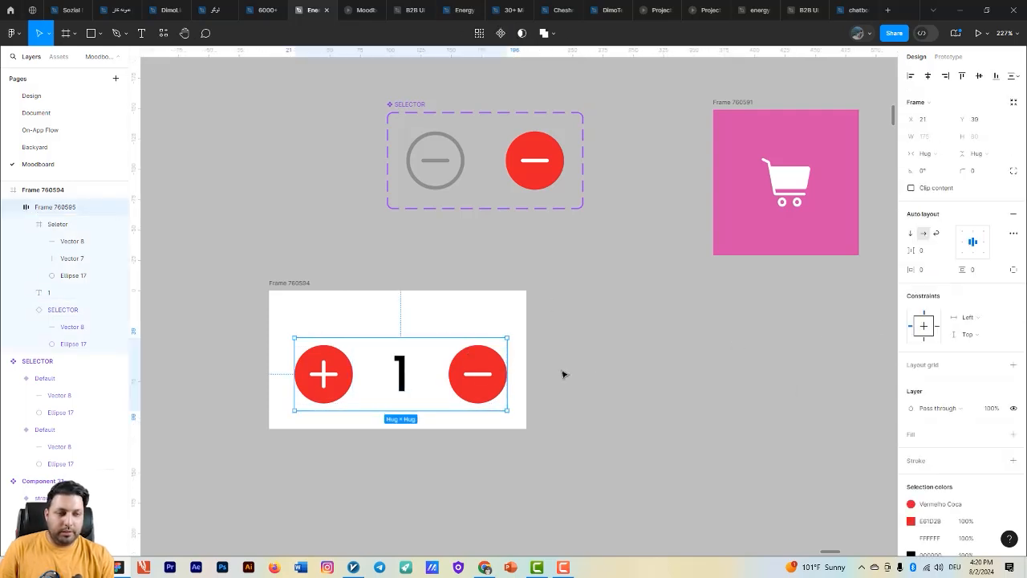
drag(415, 365, 699, 343)
click(290, 284)
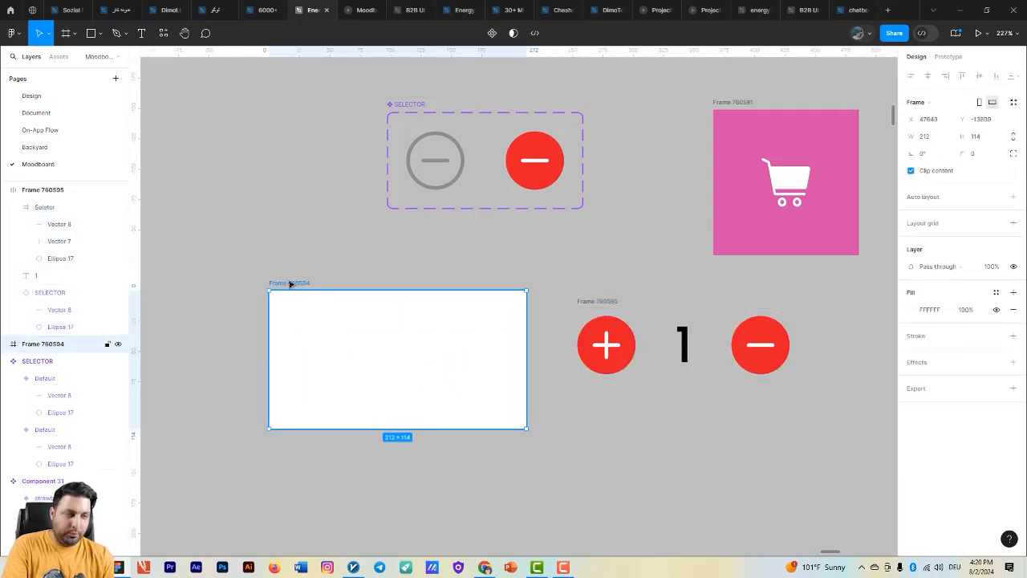
key(Delete)
- Position the quantity selector frame below the SELECTOR set and turn it into a component
click(606, 302)
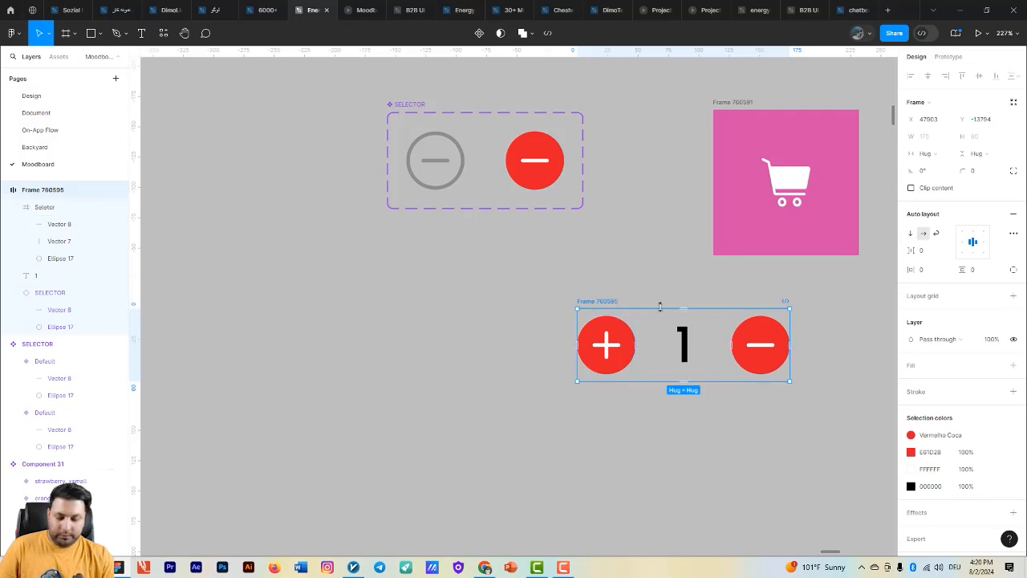
drag(602, 301, 449, 278)
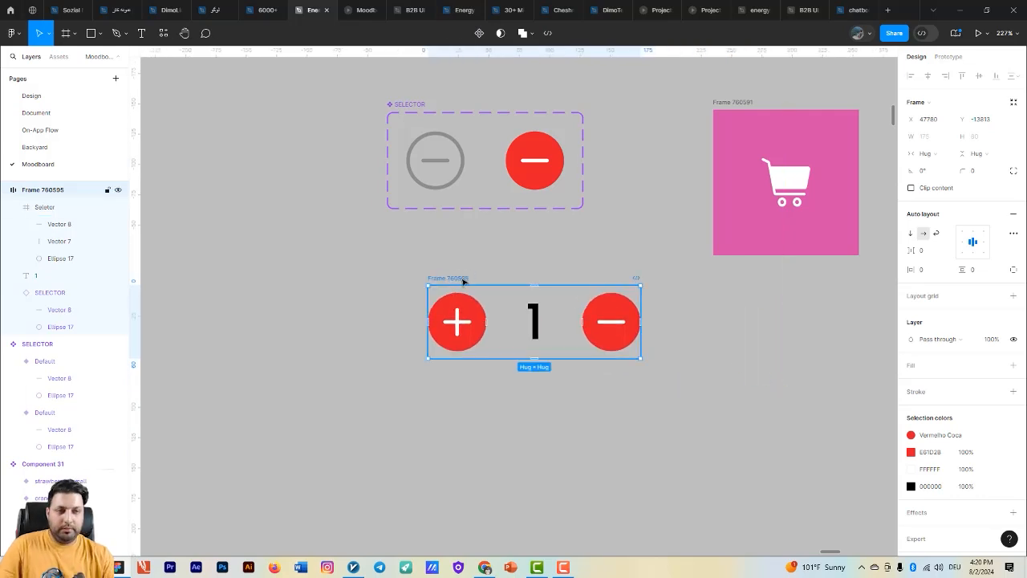
key(ctrl+alt+k)
scroll(458, 278, down, 4)
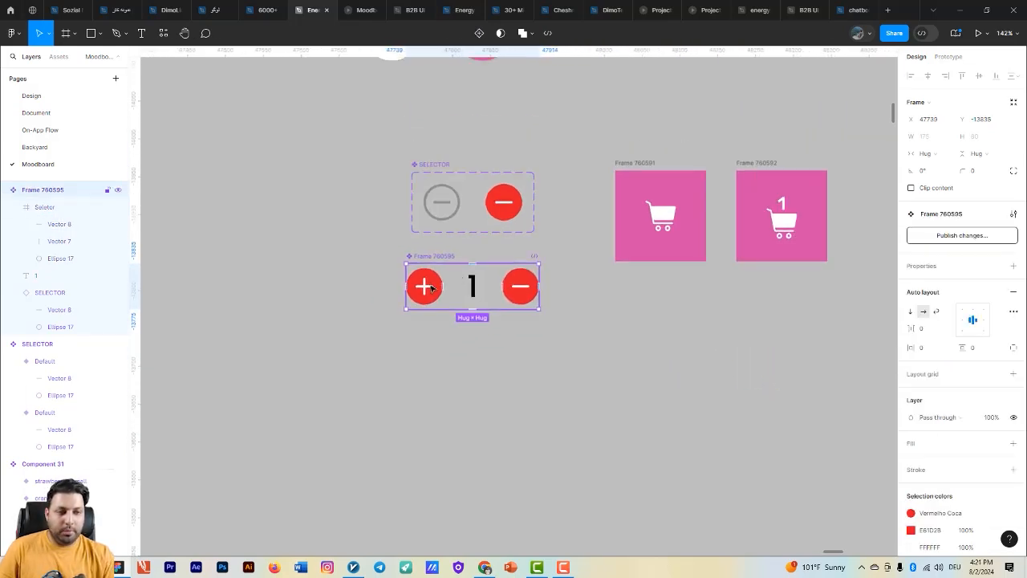
- Reorder the quantity component so the minus icon comes first, the number second and the plus icon last
click(431, 289)
key(Right)
key(Right)
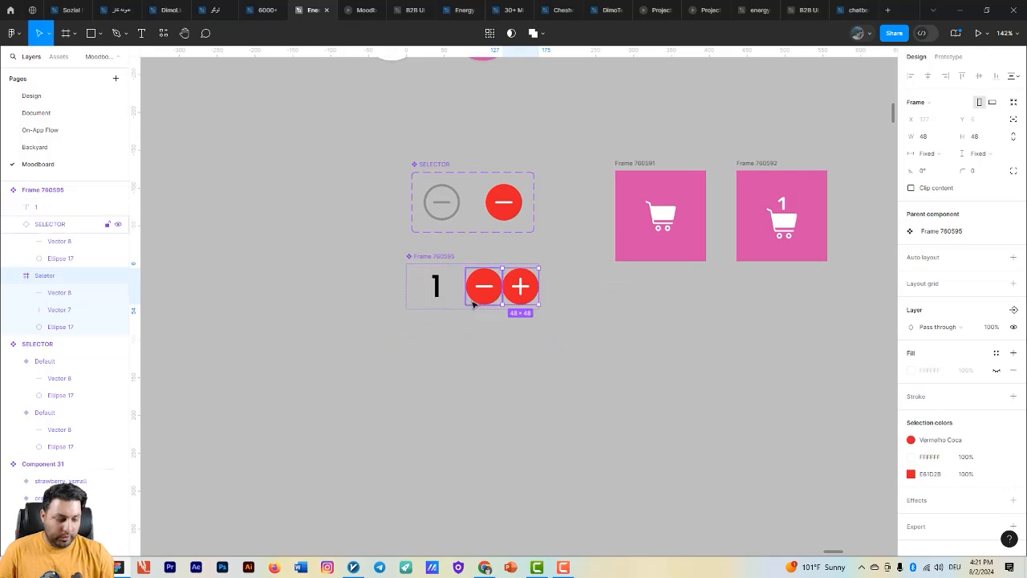
click(471, 296)
key(Left)
click(526, 374)
- Place an instance of the quantity selector component in the Desktop - 1 frame, centered just below the watermelon can
drag(531, 378, 472, 410)
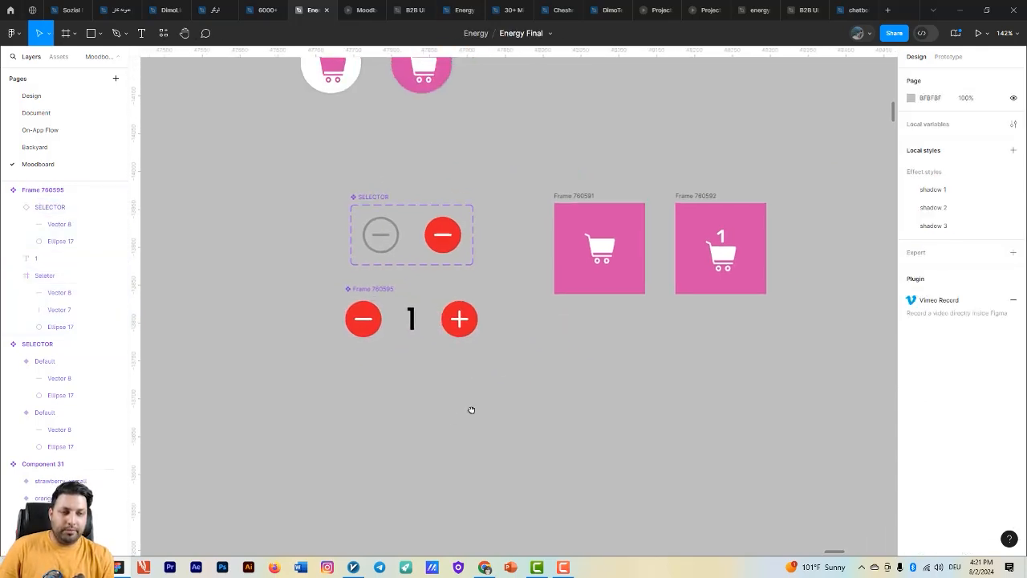
scroll(473, 365, down, 3)
click(417, 303)
scroll(543, 417, down, 6)
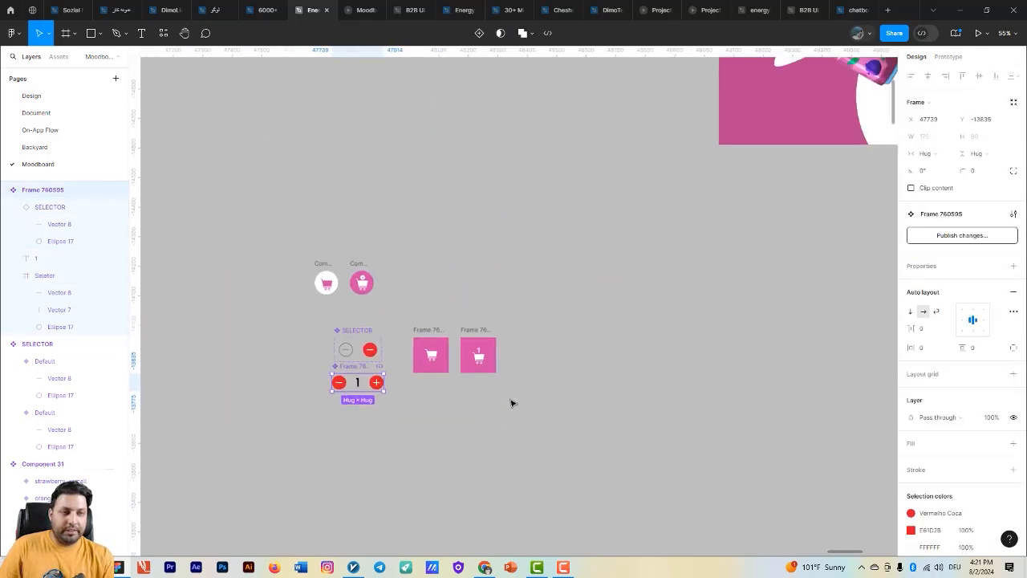
click(546, 268)
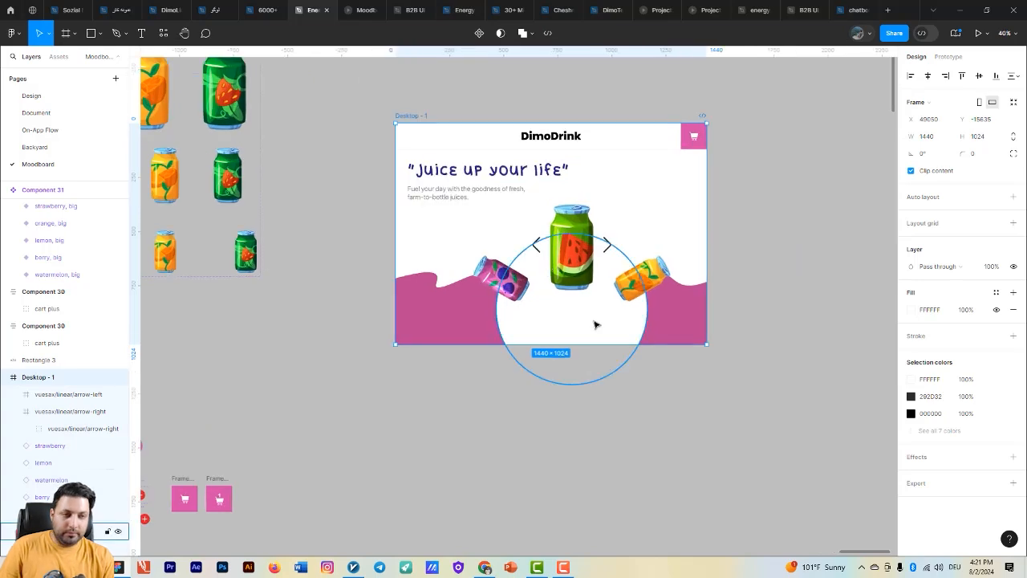
click(542, 238)
scroll(542, 238, up, 4)
drag(503, 175, 539, 280)
scroll(552, 269, up, 3)
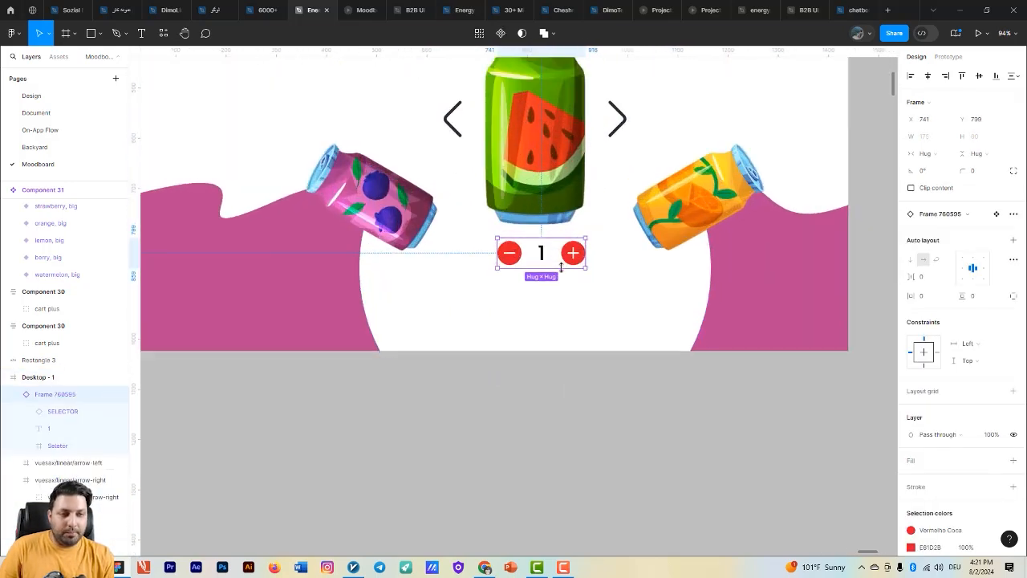
- Add a "$" text below the quantity selector and duplicate it to its right as a "4"
click(555, 292)
key(t)
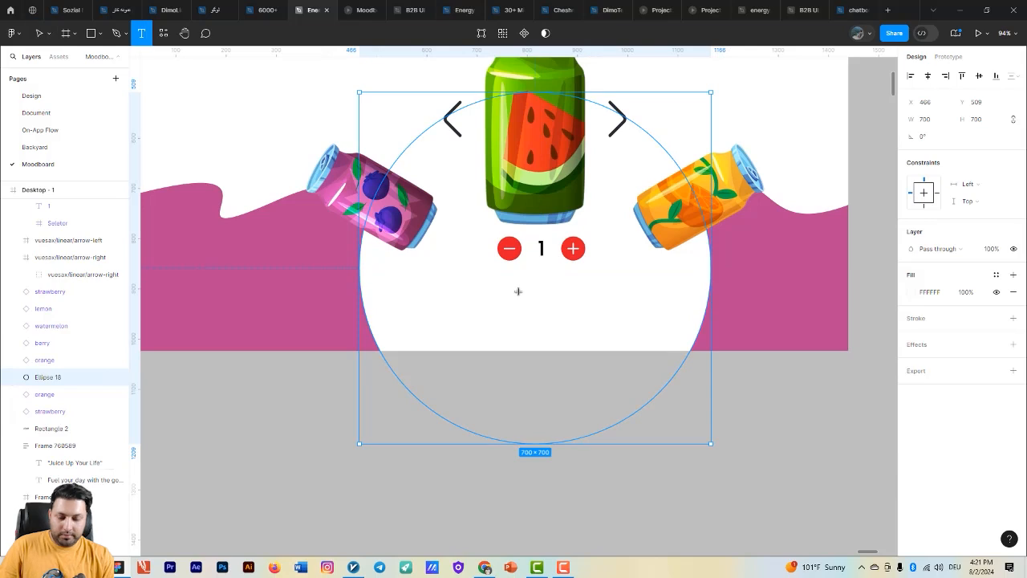
click(518, 292)
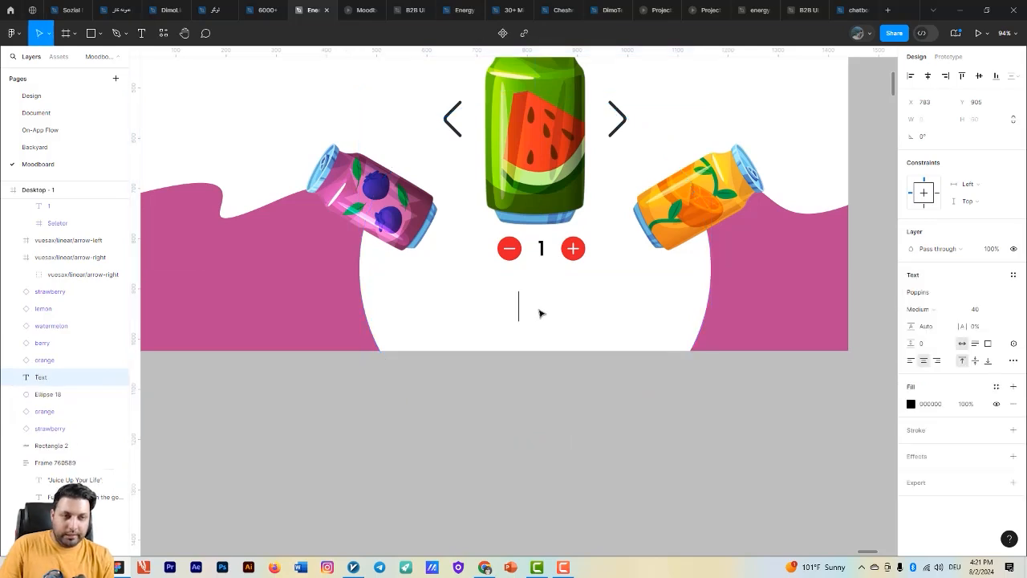
text($)
key(Escape)
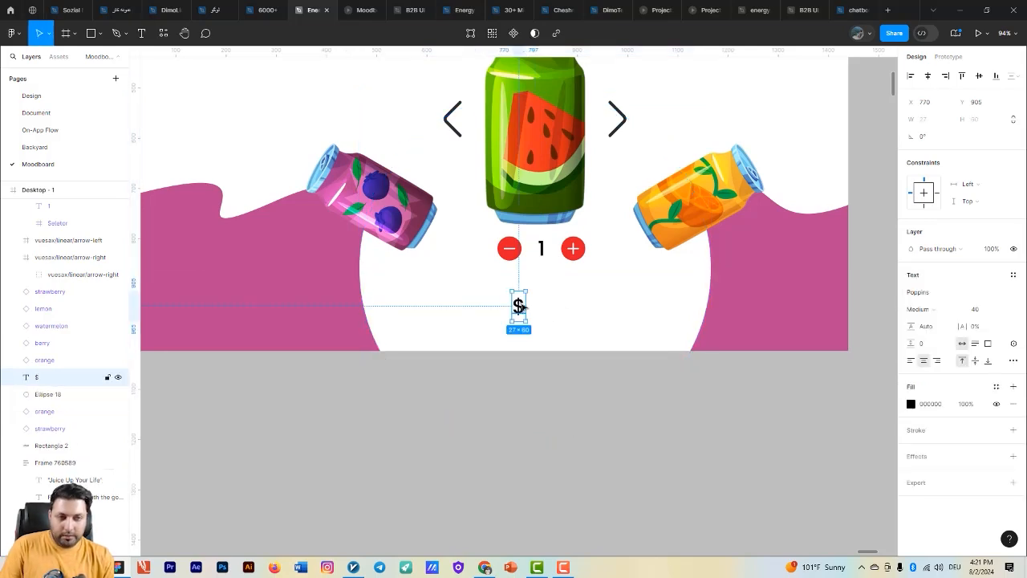
key(ctrl+d)
drag(518, 305, 558, 287)
text(4)
key(Escape)
- Group the "$" and "4" texts in a horizontal auto layout with a gap of 4
scroll(511, 269, up, 3)
shift+click(511, 269)
key(shift+a)
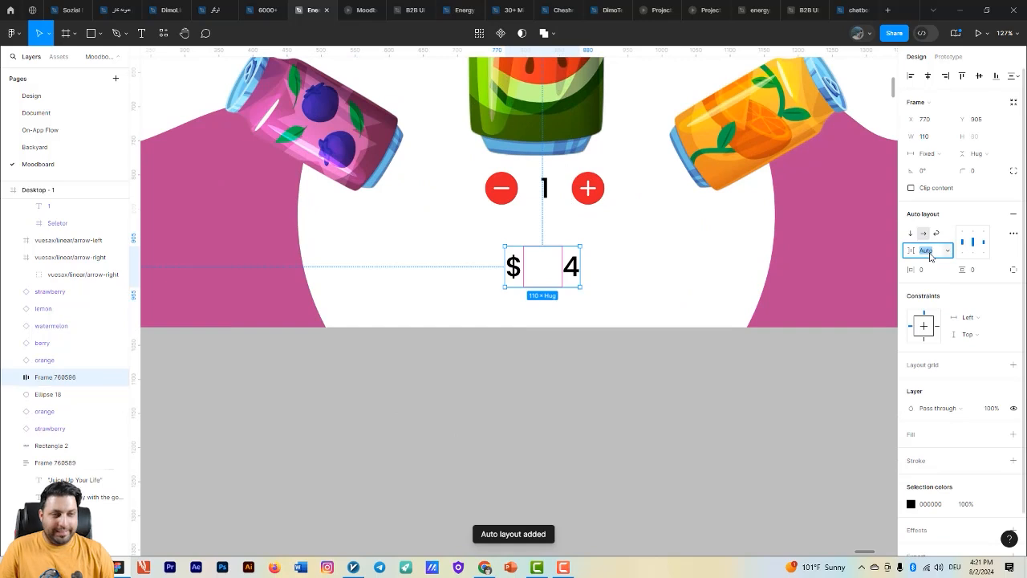
text(4)
key(Return)
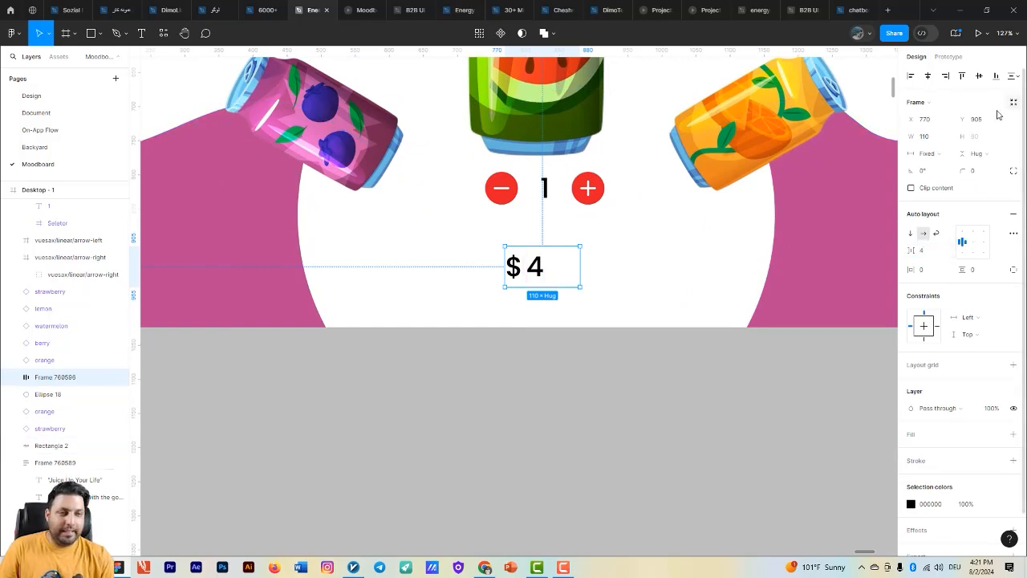
- Center the price under the quantity selector and wrap both in a vertical auto layout with a gap of 12
shift+click(539, 199)
key(shift+a)
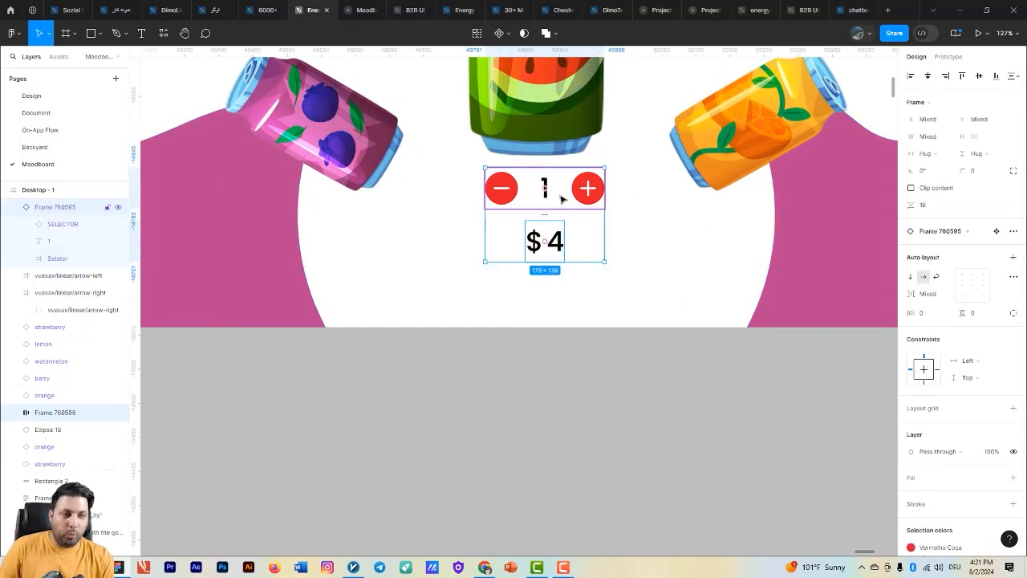
key(shift+a)
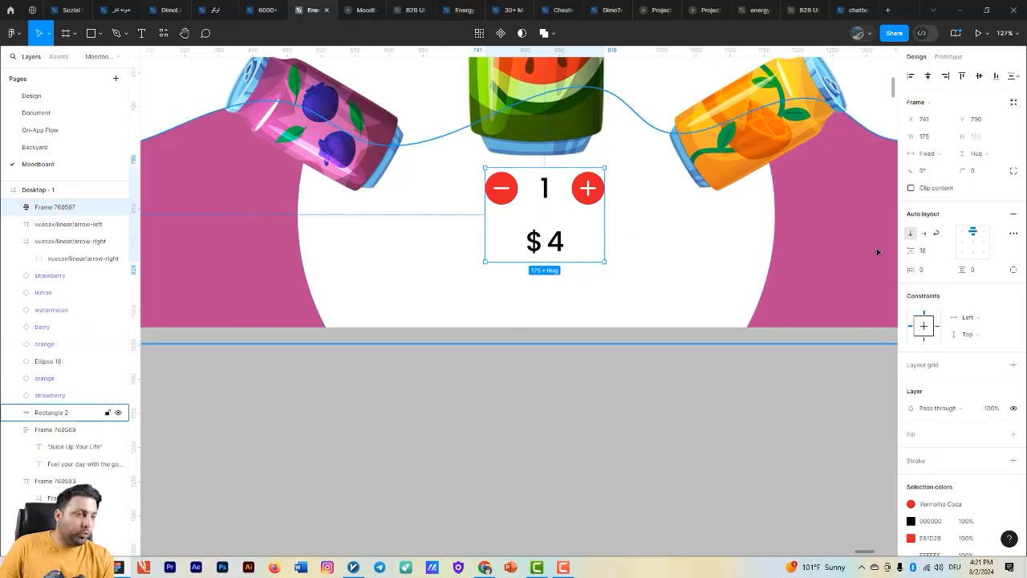
key(Return)
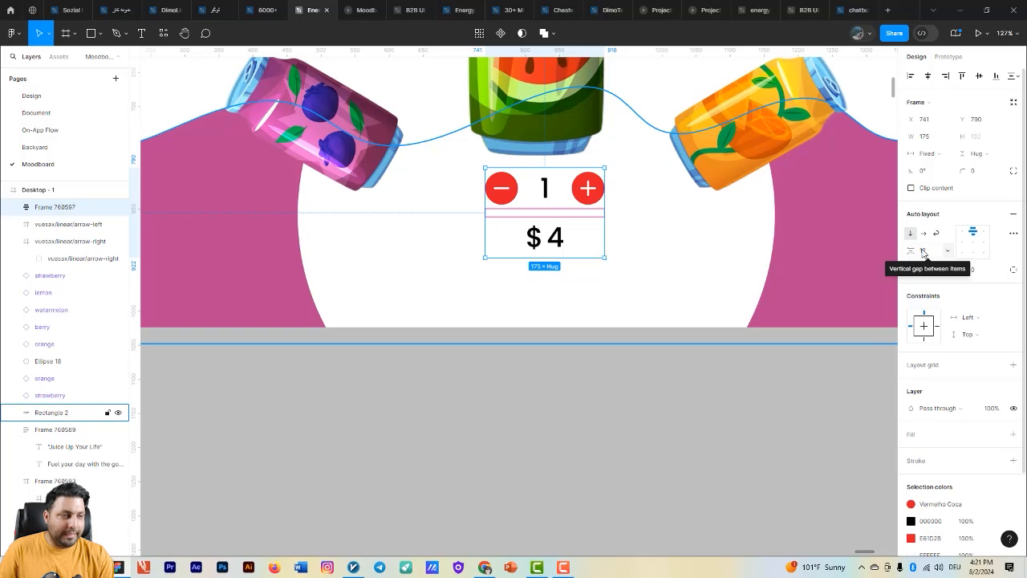
- Turn the white and pink round cart buttons into components and combine them as variants of one set
scroll(671, 296, down, 10)
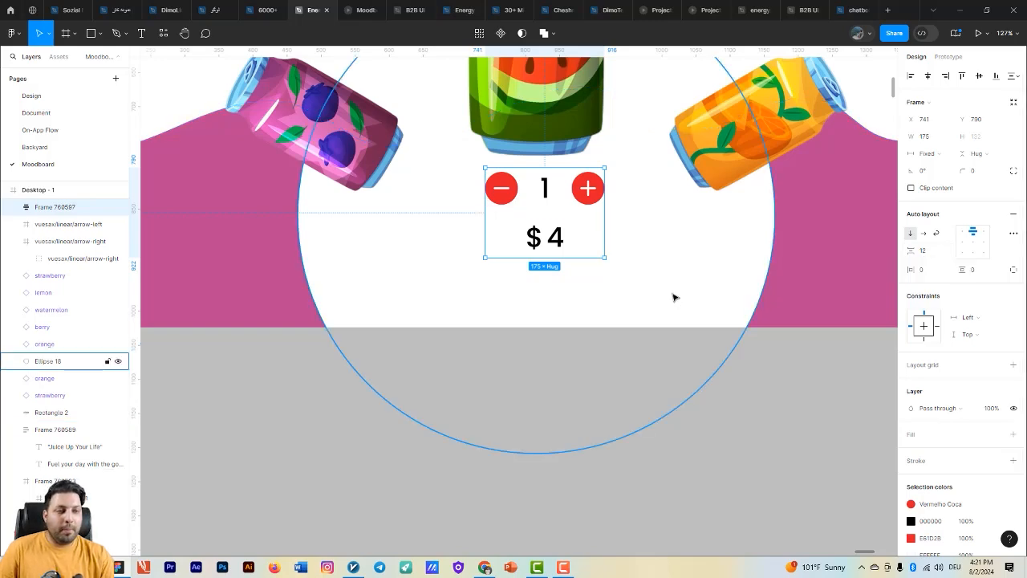
drag(767, 352, 814, 310)
scroll(431, 296, up, 6)
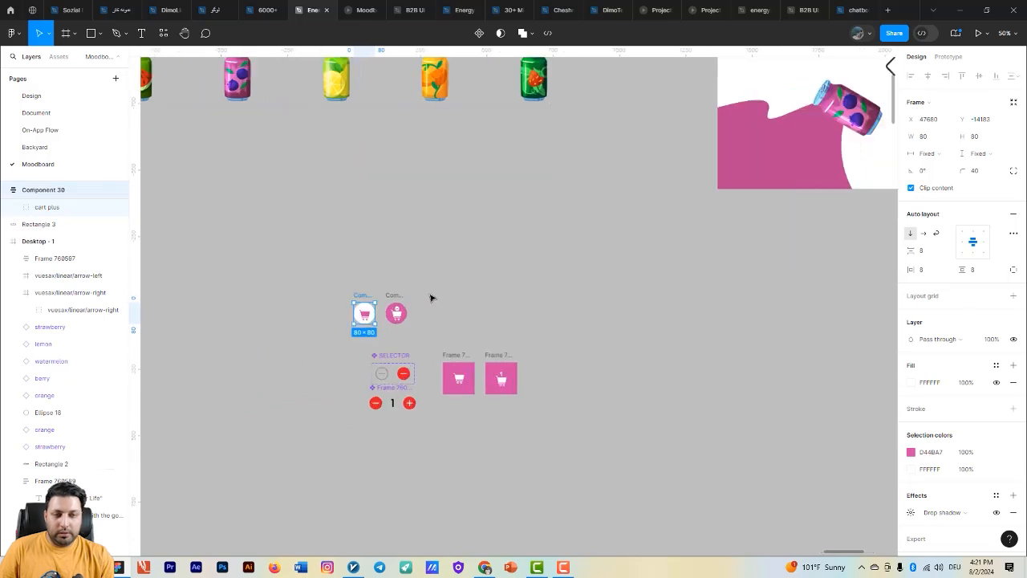
drag(433, 329, 368, 244)
click(497, 33)
click(504, 72)
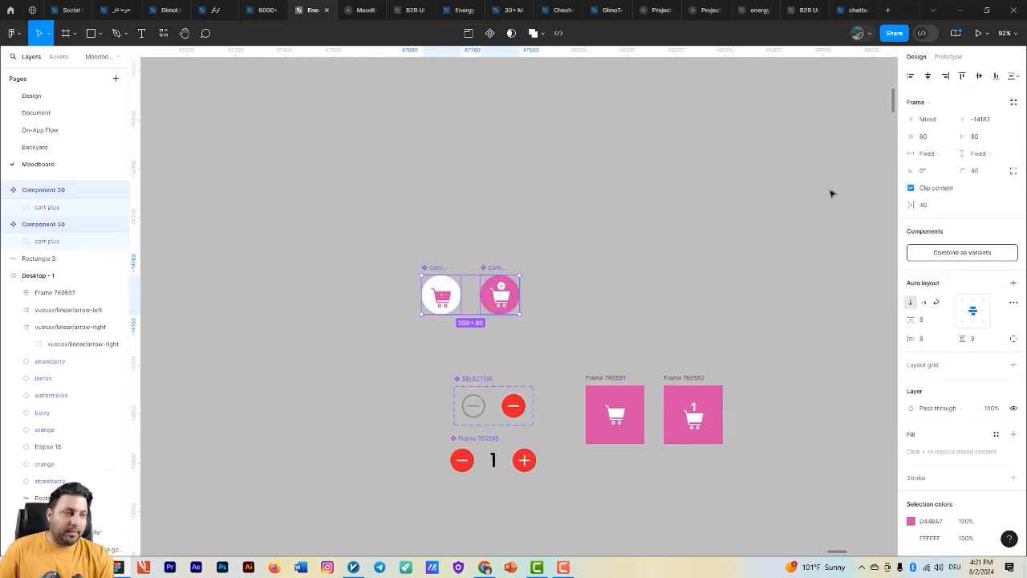
click(952, 249)
scroll(421, 210, down, 2)
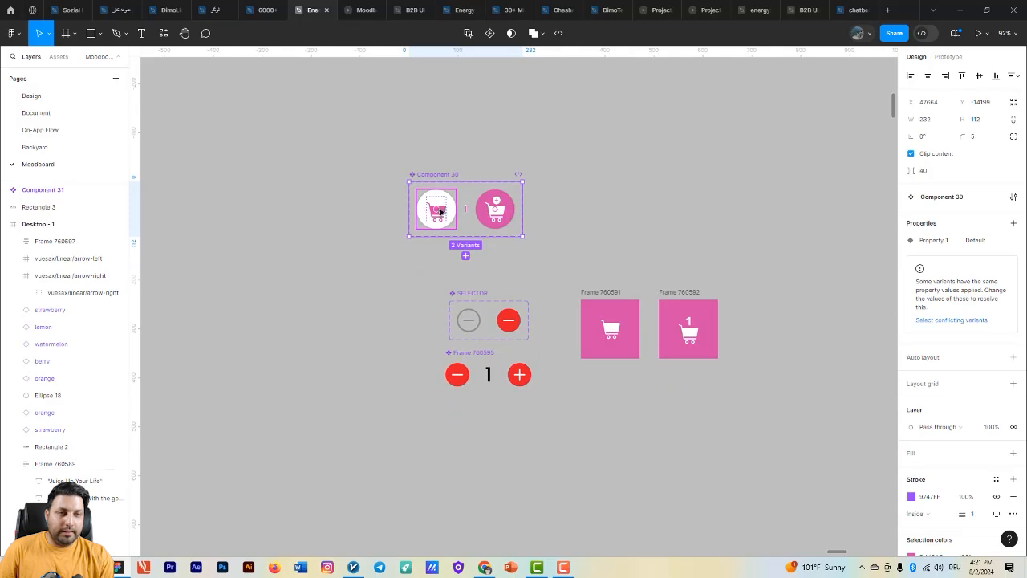
- Copy the white cart button variant into the Desktop - 1 frame and position it centered below the $4 price
click(520, 130)
click(436, 198)
click(518, 146)
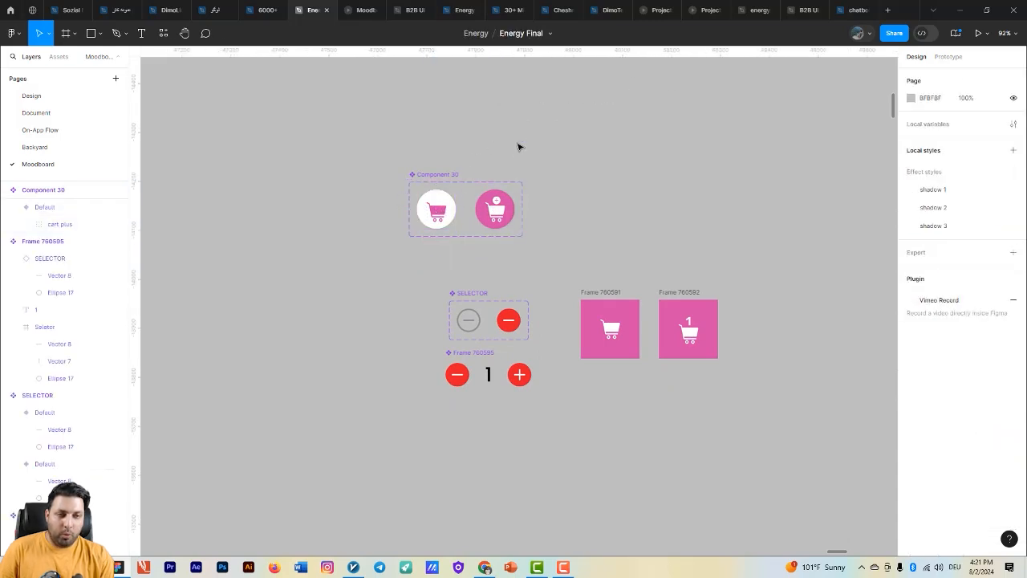
click(439, 214)
scroll(453, 213, down, 10)
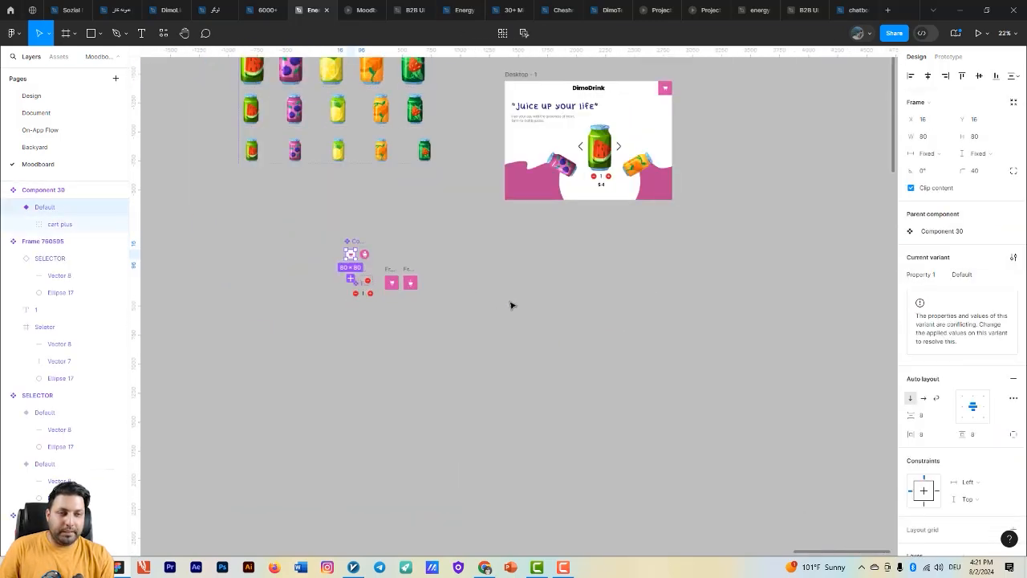
scroll(511, 302, up, 3)
click(460, 206)
scroll(379, 258, up, 5)
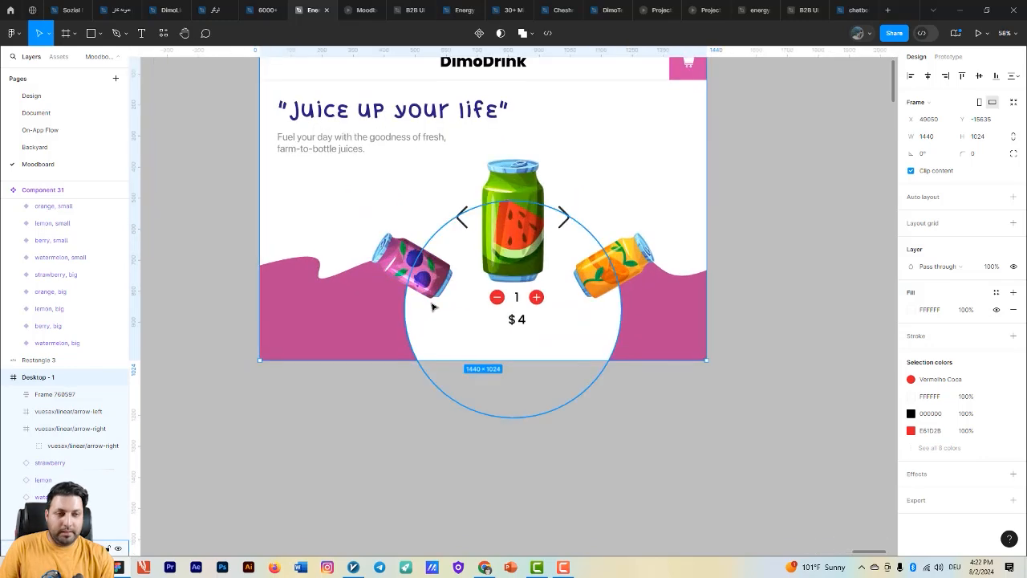
key(ctrl+v)
drag(279, 94, 520, 378)
scroll(520, 378, up, 5)
- Wrap the quantity and price frame and the cart button in a vertical auto layout with a gap of 12
shift+click(522, 327)
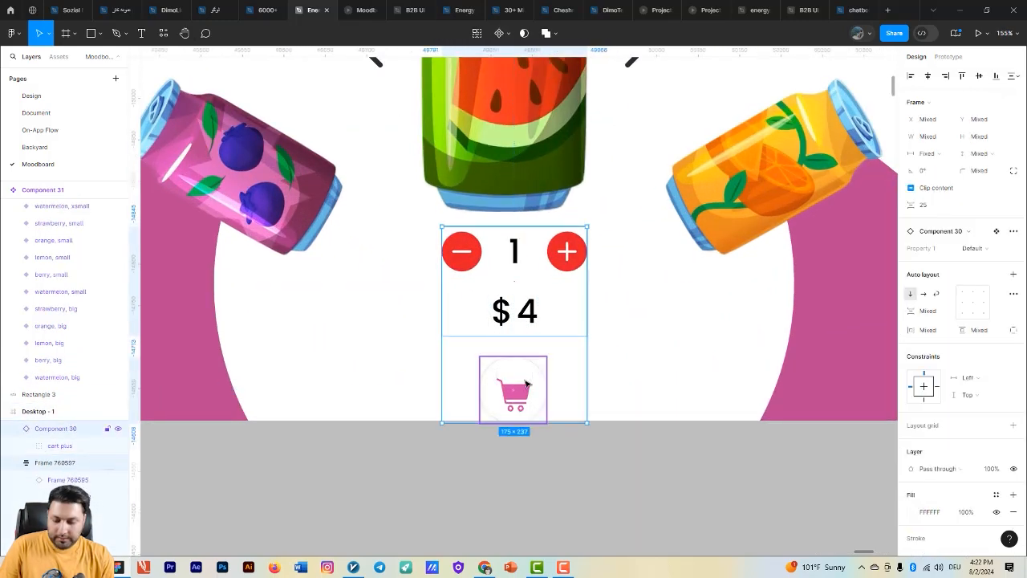
key(shift+a)
click(937, 252)
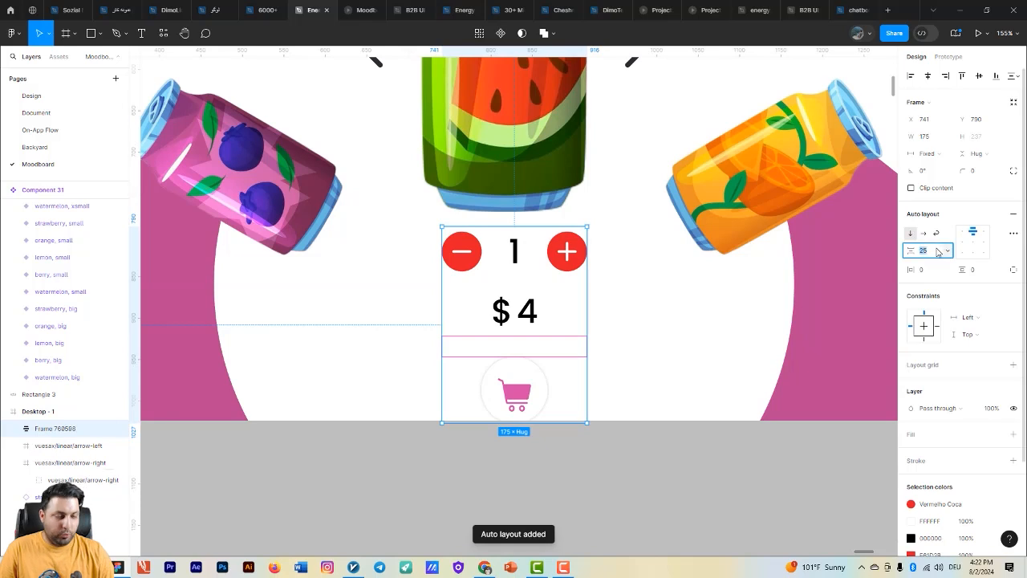
text(12)
key(Return)
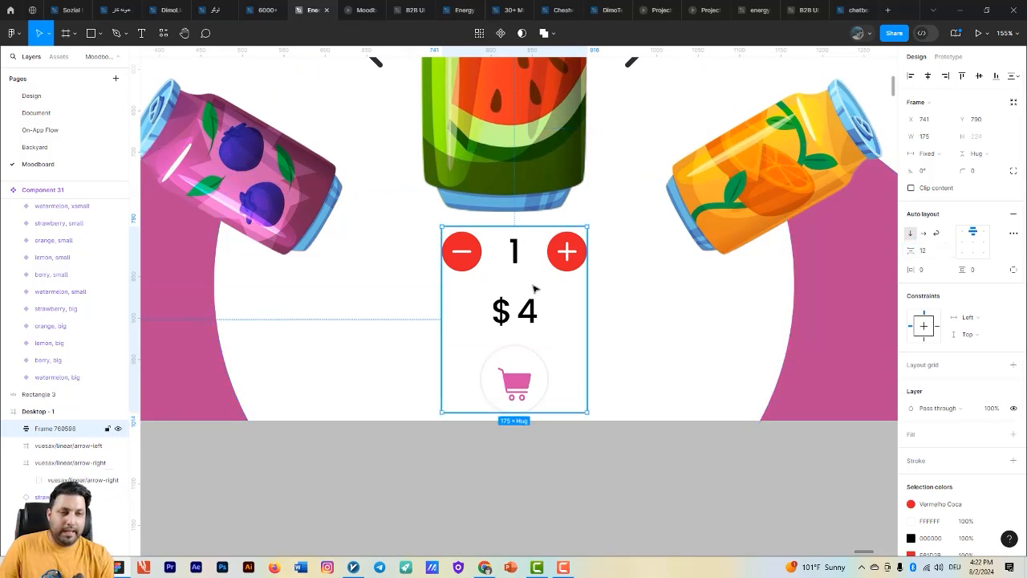
- Reposition the combined quantity, price and cart frame beneath the watermelon can at about X 728, Y 786
drag(543, 308, 538, 304)
key(alt)
drag(562, 220, 565, 261)
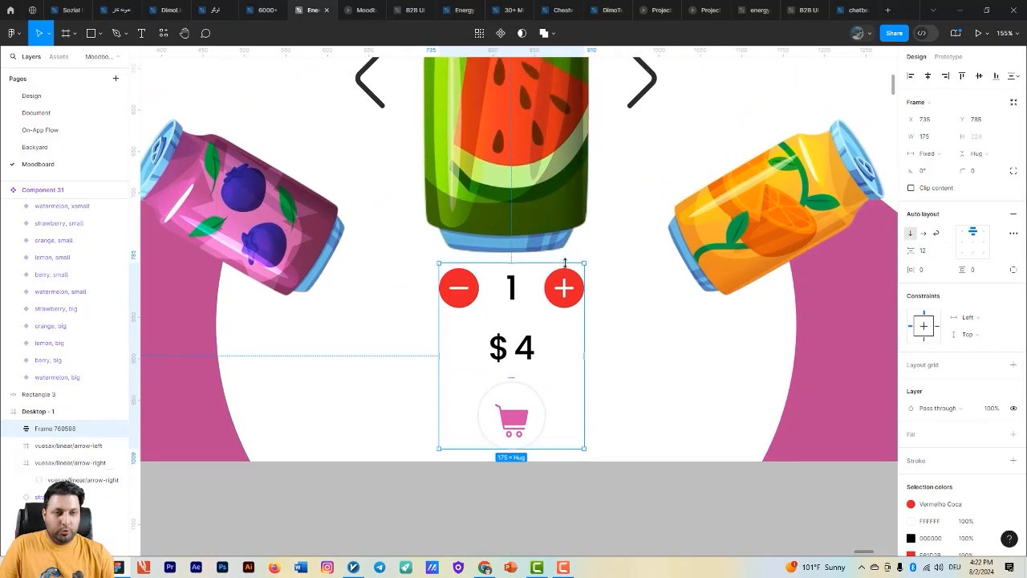
key(alt)
key(Down)
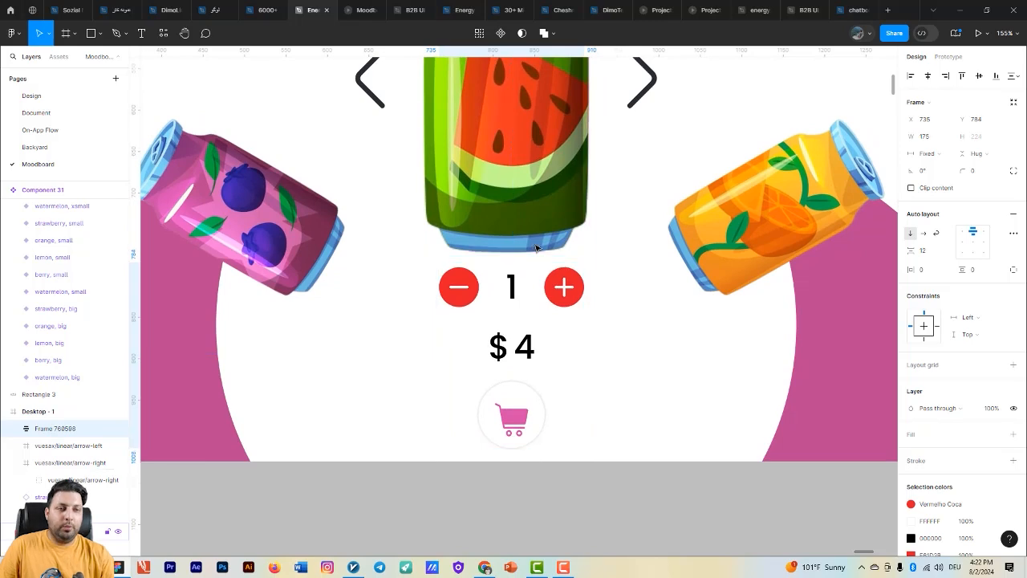
scroll(635, 268, down, 2)
drag(635, 269, 641, 316)
drag(577, 363, 572, 363)
key(alt)
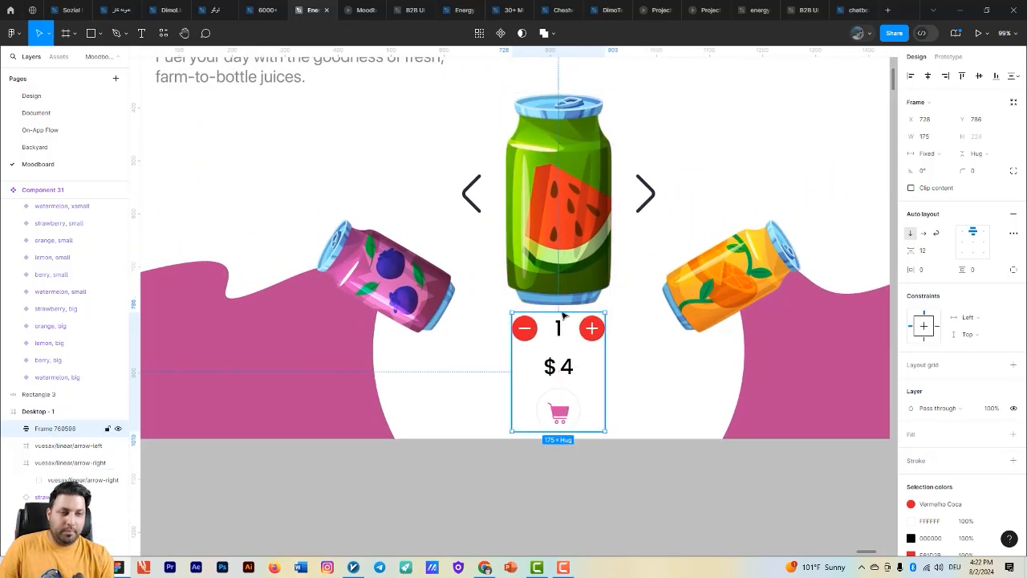
- Align the horizontal centers of the order frame, the watermelon can and the white circle behind them
shift+click(568, 248)
click(929, 77)
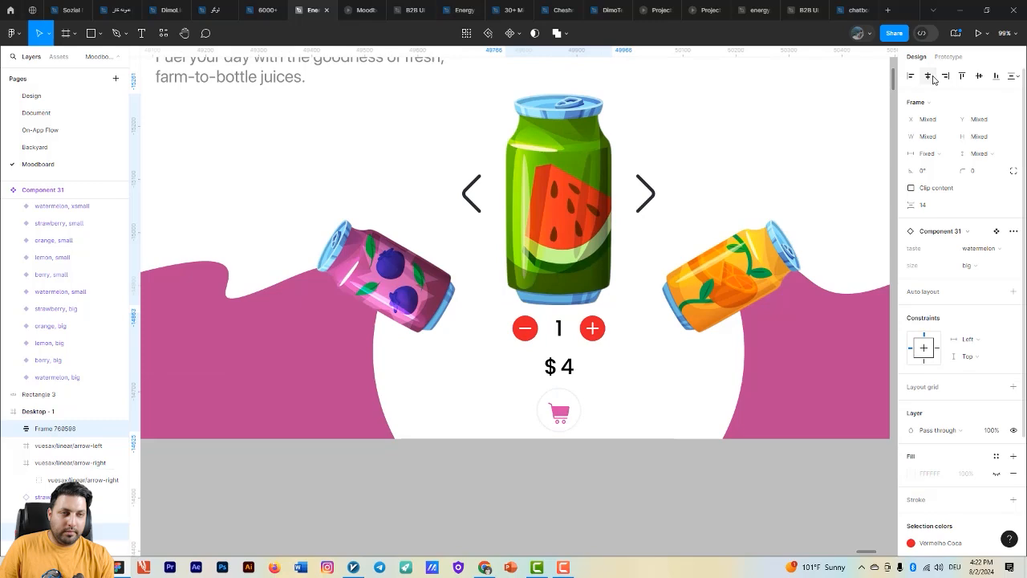
drag(644, 329, 648, 303)
shift+click(648, 303)
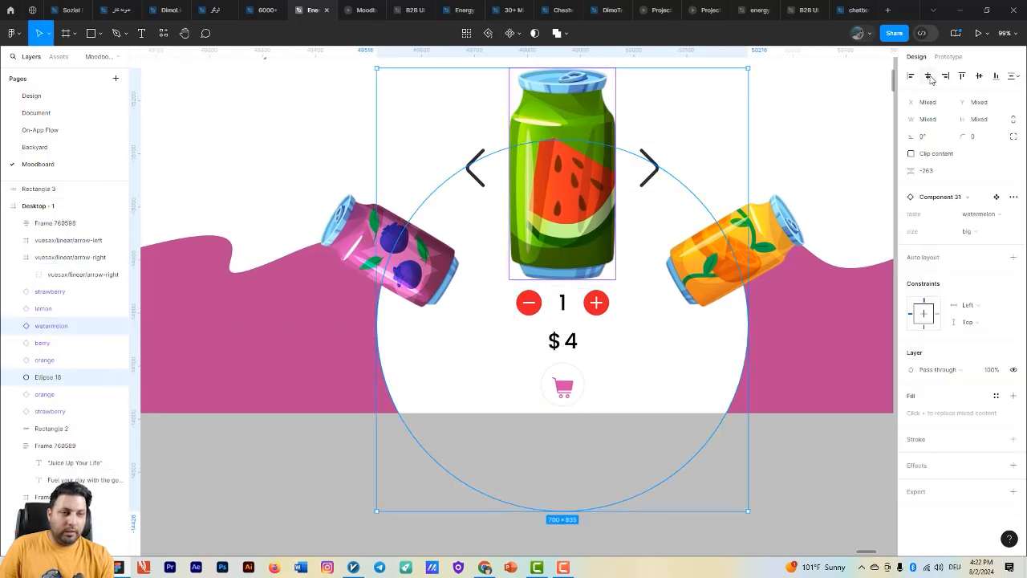
click(607, 312)
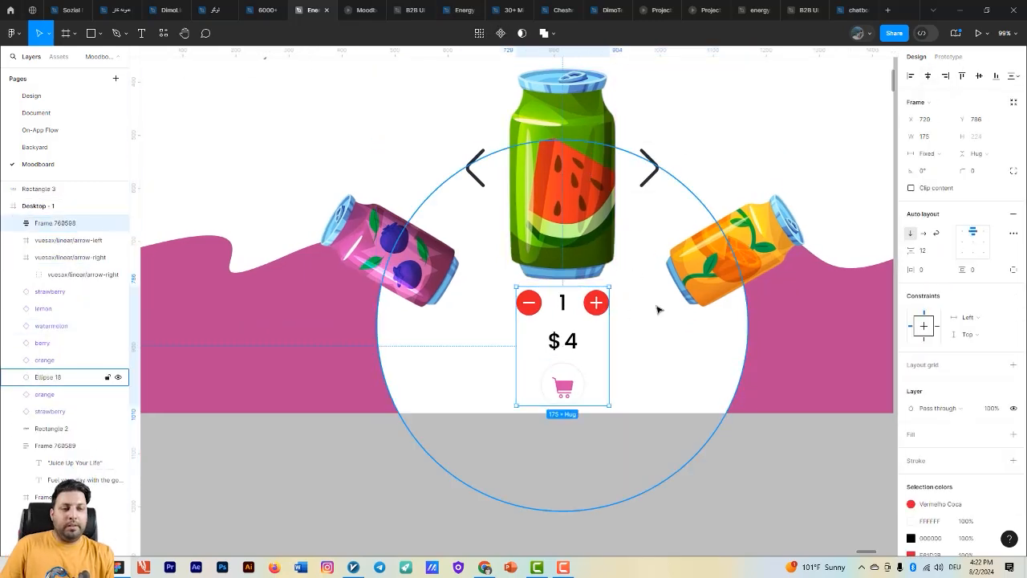
- Preview the Desktop - 1 frame as a running prototype
scroll(654, 308, down, 1)
scroll(654, 307, down, 5)
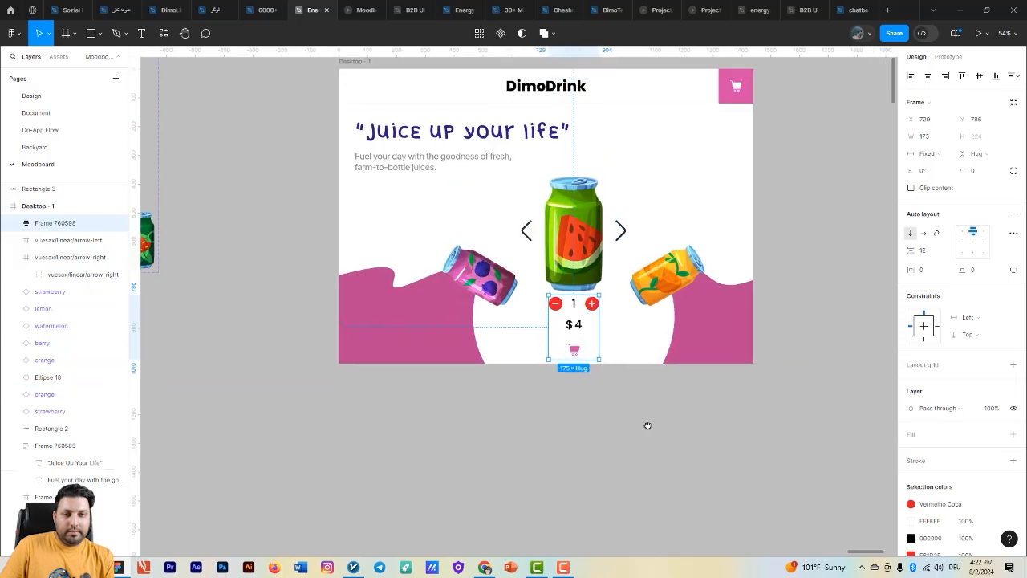
click(281, 125)
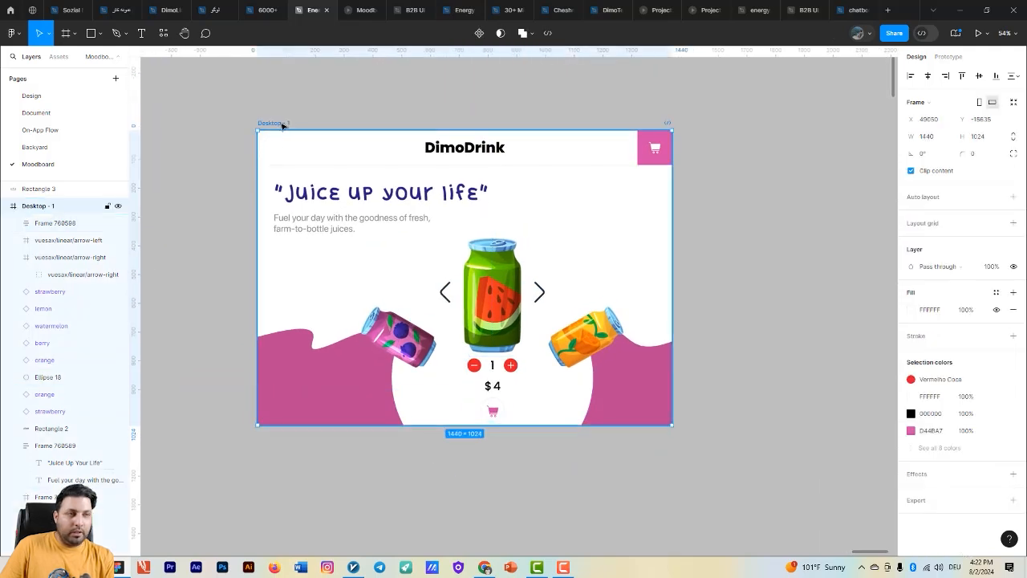
click(978, 33)
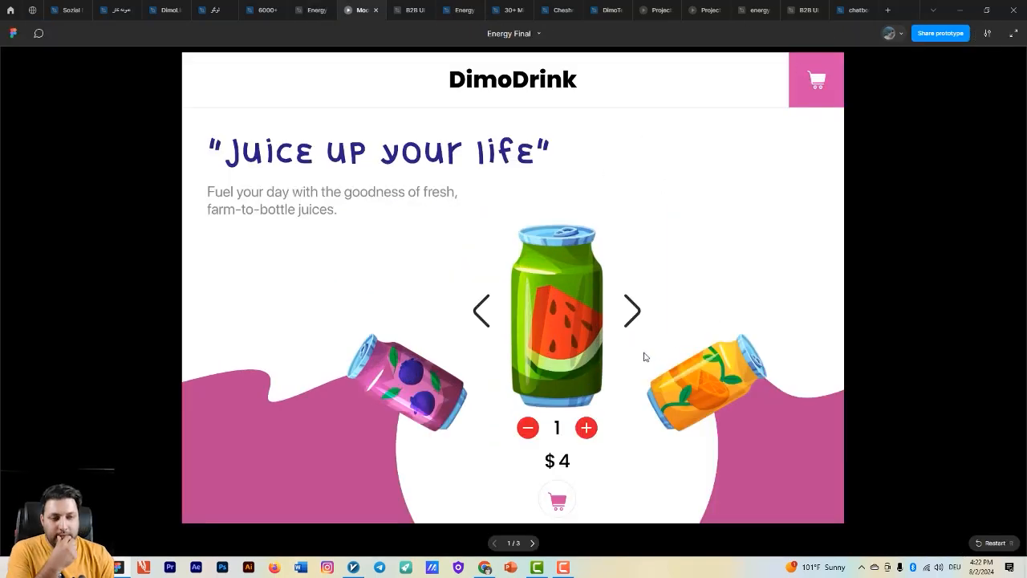
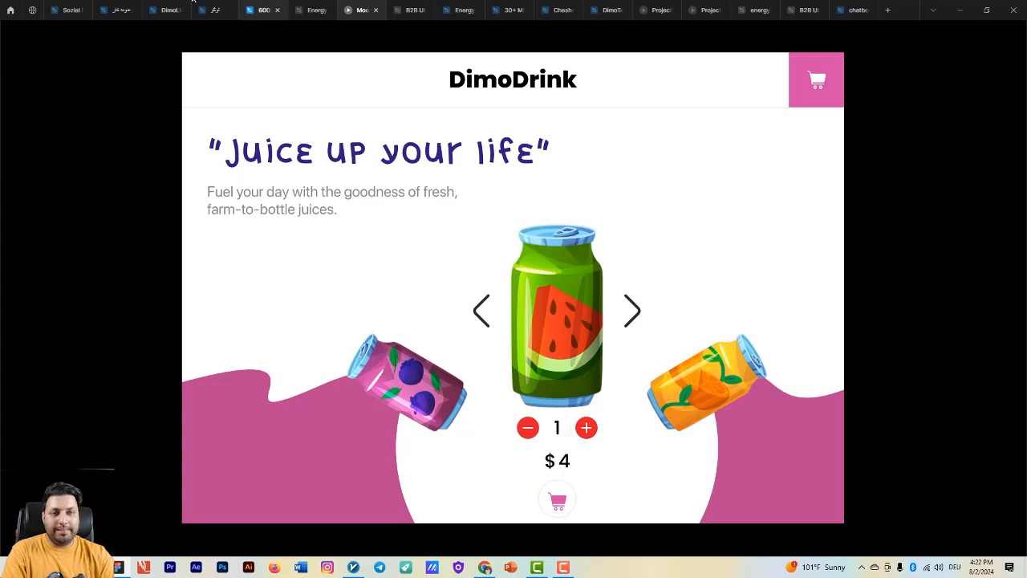
- Return to the design file and look over the Desktop - 1 frame and the cart and quantity selector components
click(313, 10)
scroll(449, 433, down, 1)
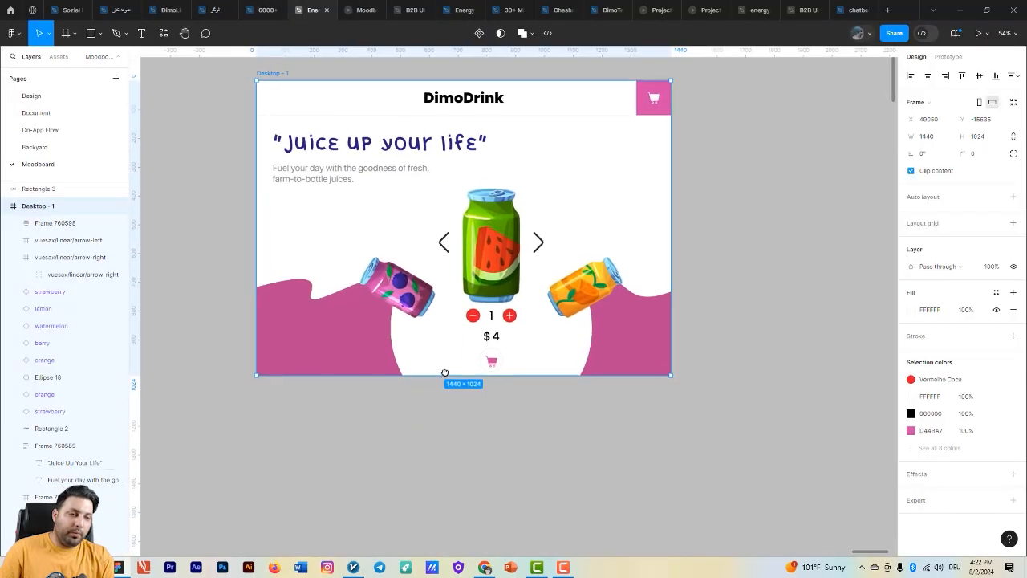
scroll(532, 371, left, 2)
ctrl+scroll(479, 361, down, 2)
scroll(562, 293, down, 2)
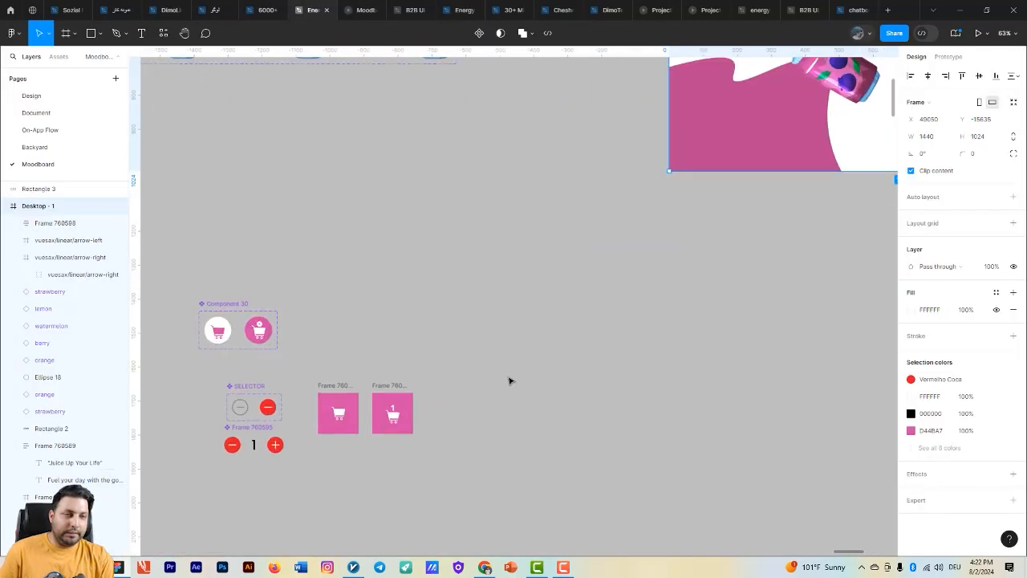
scroll(509, 378, right, 3)
scroll(463, 390, up, 3)
ctrl+scroll(377, 458, up, 1)
scroll(470, 416, up, 1)
scroll(433, 441, right, 2)
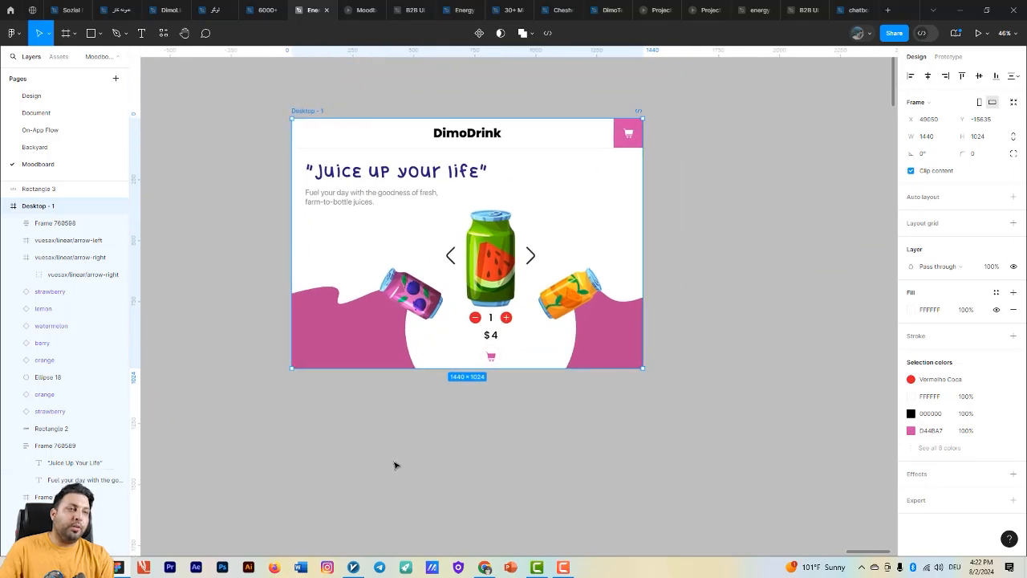
- Create a local number variable named amount with a value of 1
click(864, 103)
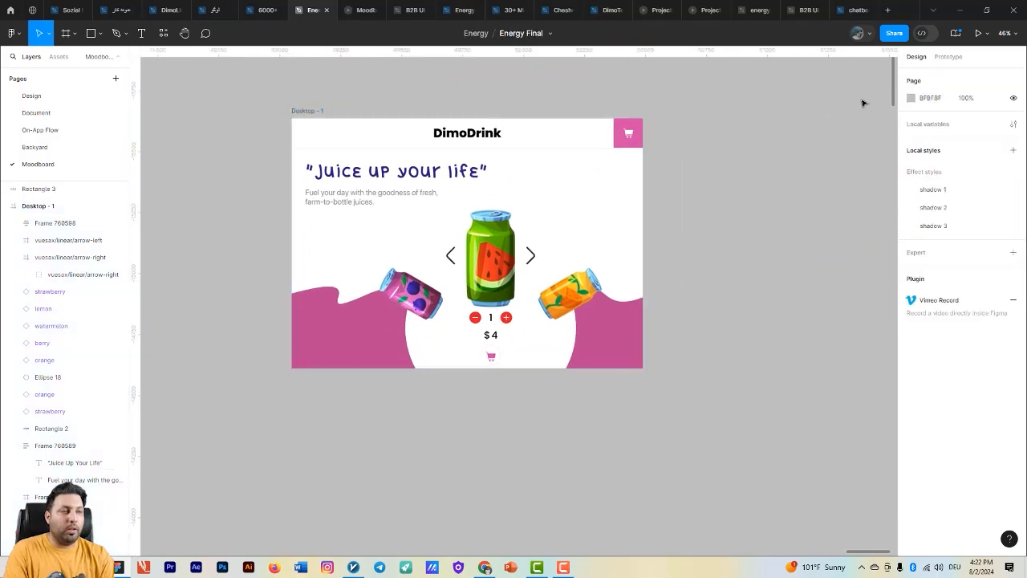
click(1014, 125)
click(776, 219)
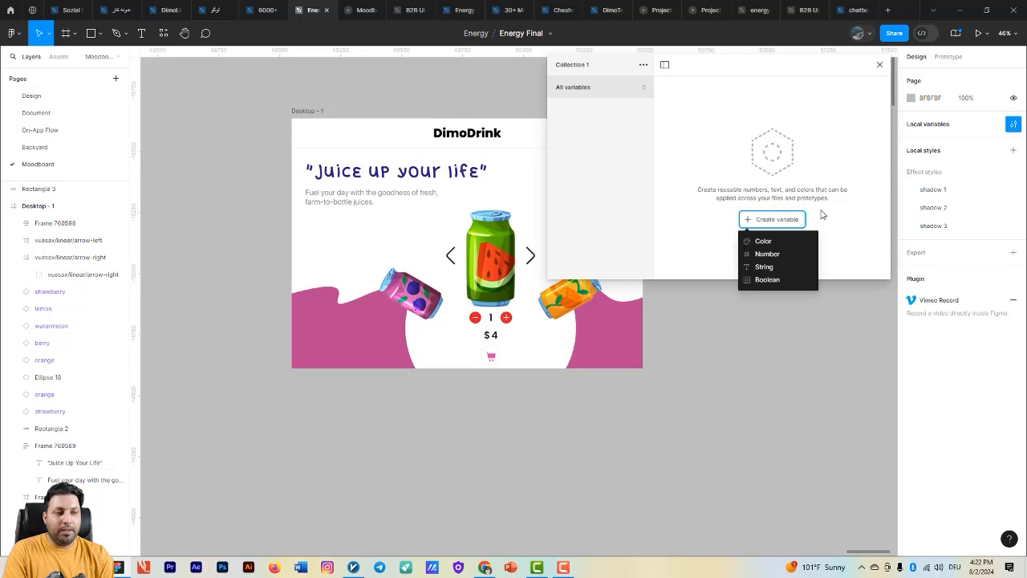
click(778, 238)
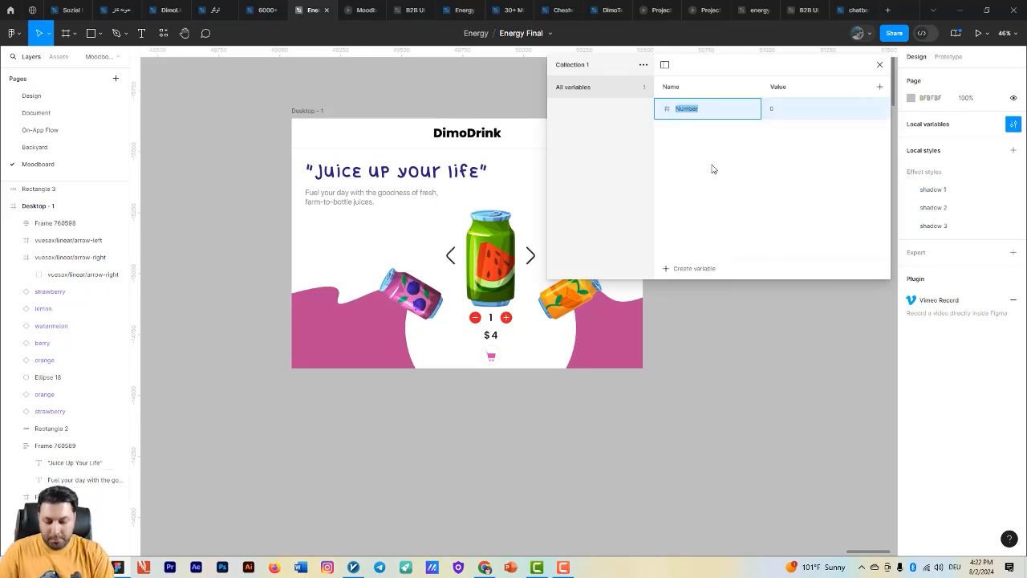
text(amount)
key(Return)
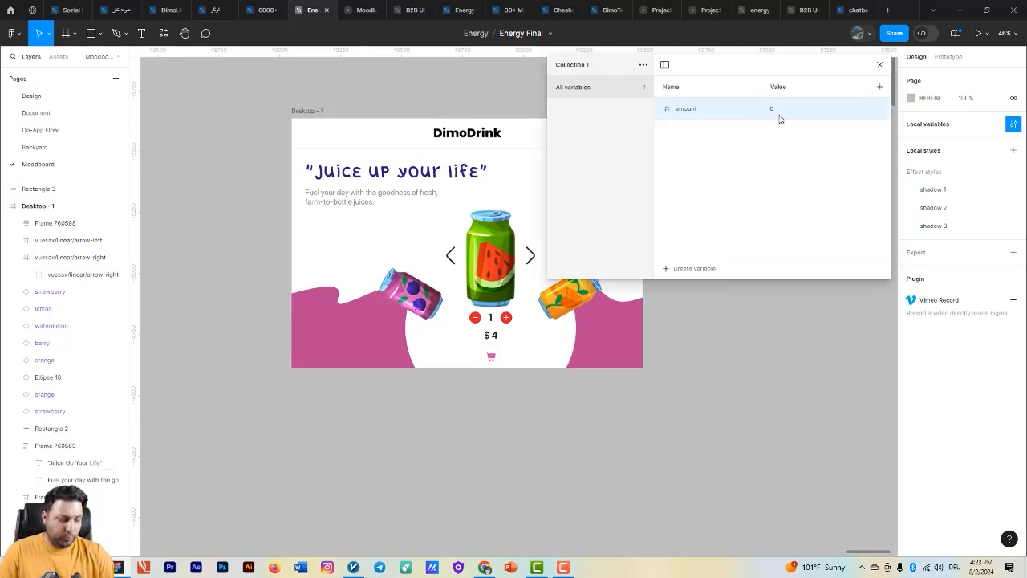
click(779, 115)
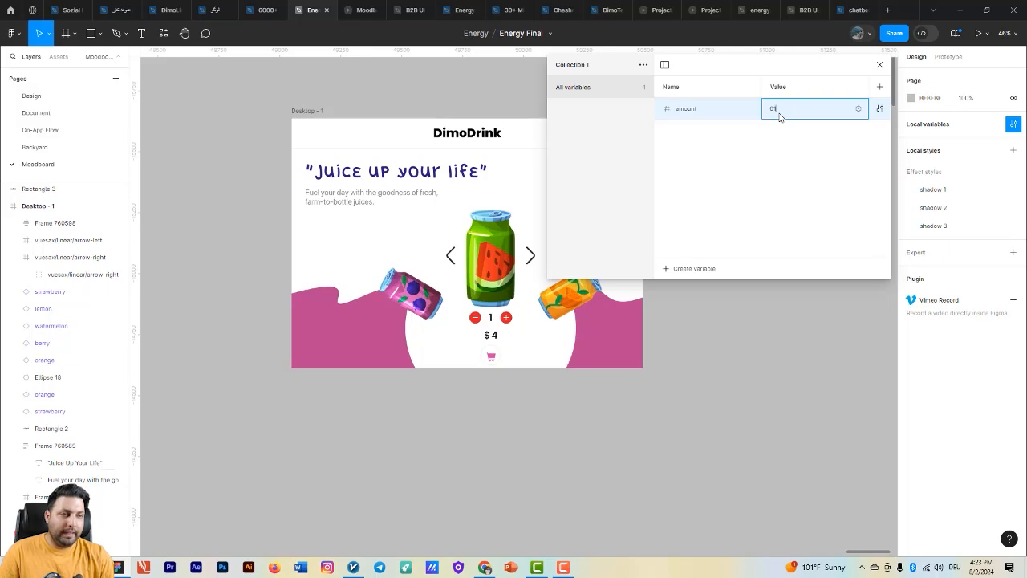
text(1)
key(Return)
- Add a second number variable named price with a value of 4
click(675, 270)
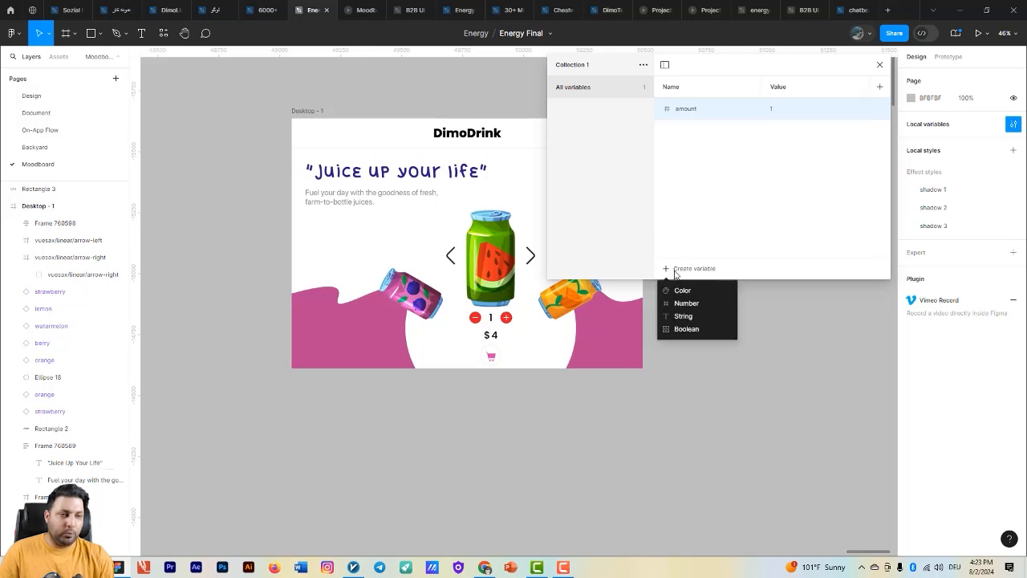
click(697, 305)
text(price)
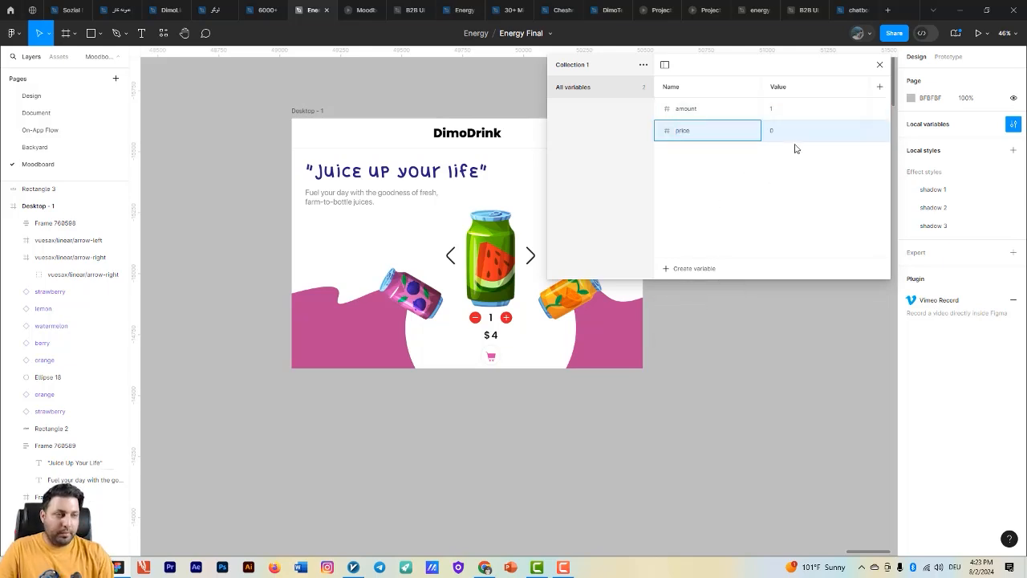
key(Return)
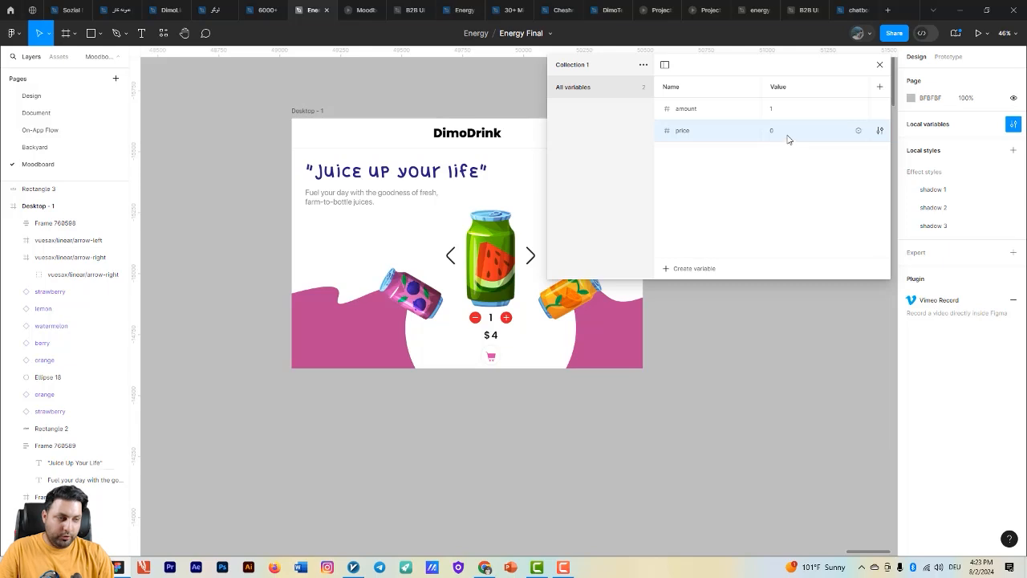
click(786, 132)
key(Return)
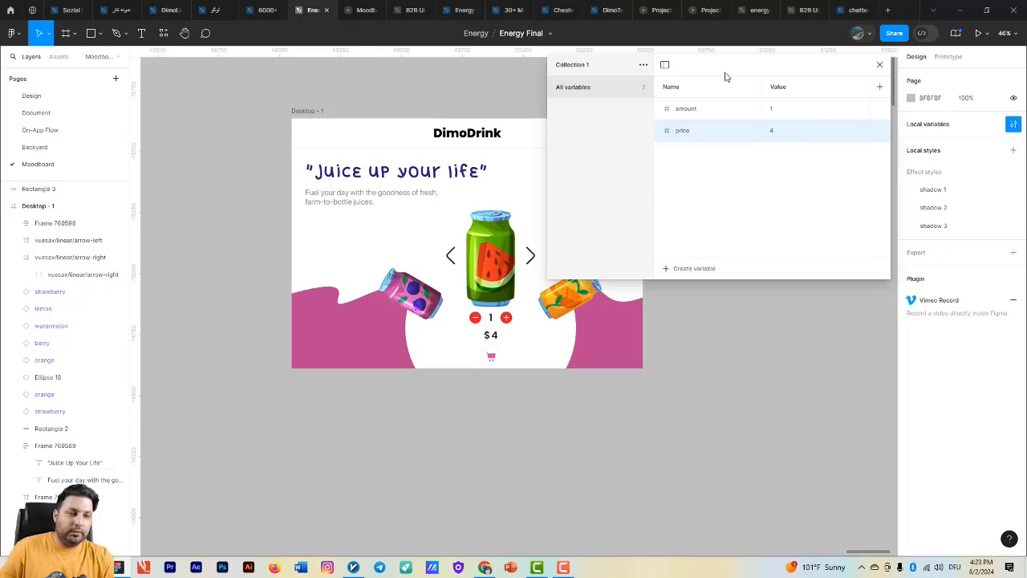
- Move the main quantity selector component, Frame 760595, to just below the Desktop - 1 frame and close the variables window
drag(505, 419, 475, 401)
scroll(547, 411, down, 2)
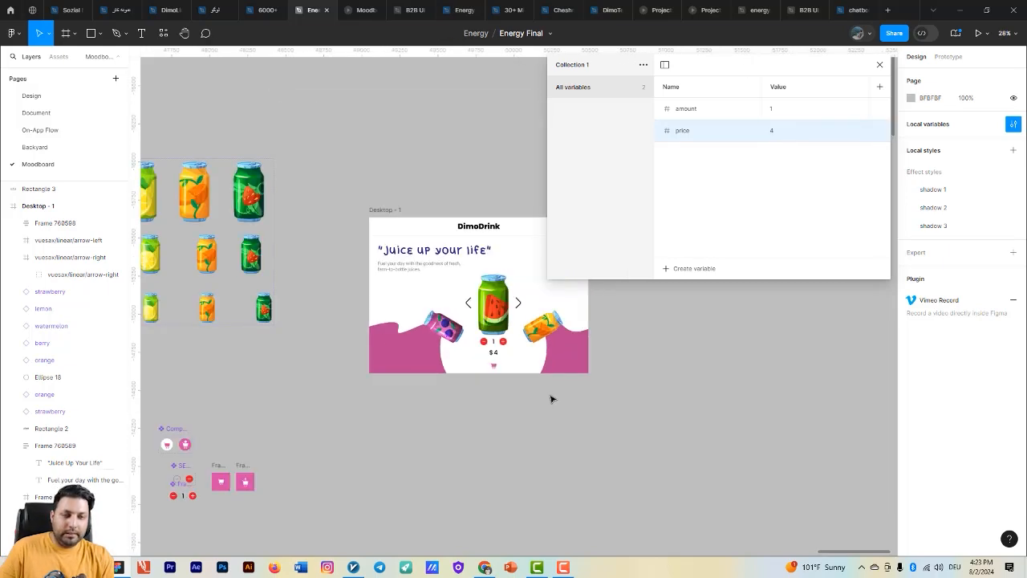
drag(629, 406, 697, 295)
scroll(258, 365, up, 2)
scroll(258, 380, up, 1)
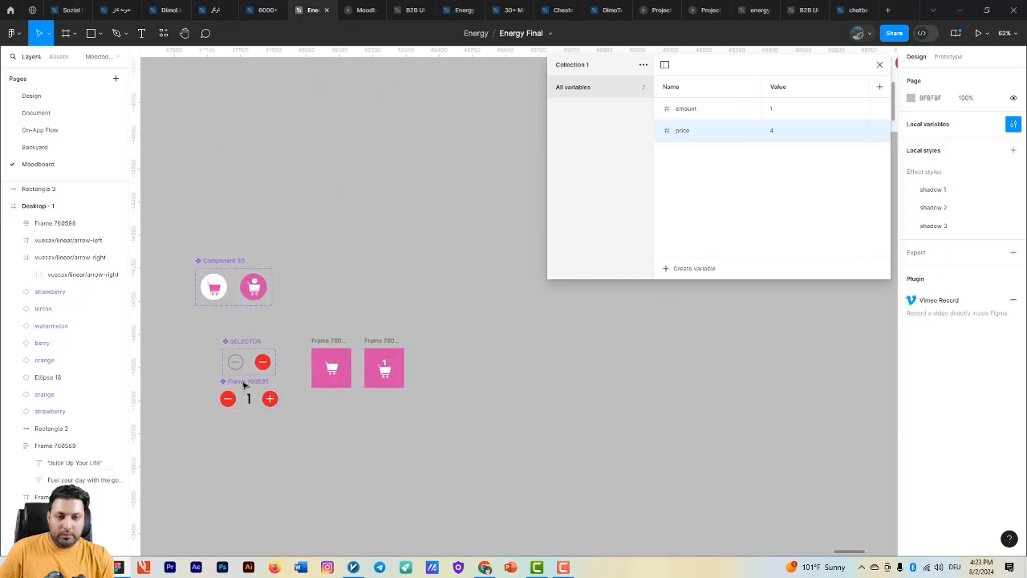
drag(242, 383, 297, 479)
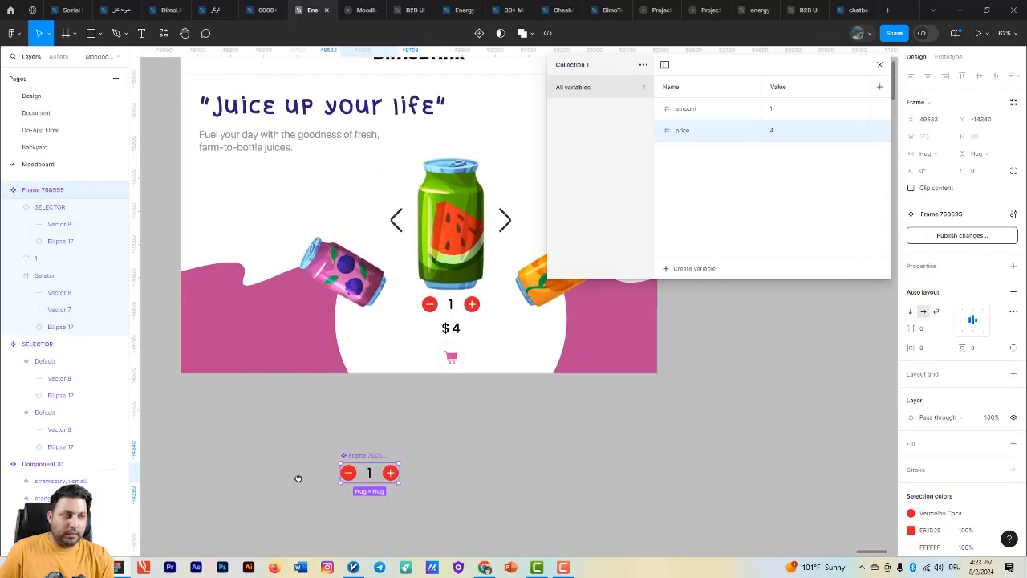
click(880, 66)
scroll(705, 226, down, 2)
scroll(705, 226, left, 2)
drag(497, 354, 564, 295)
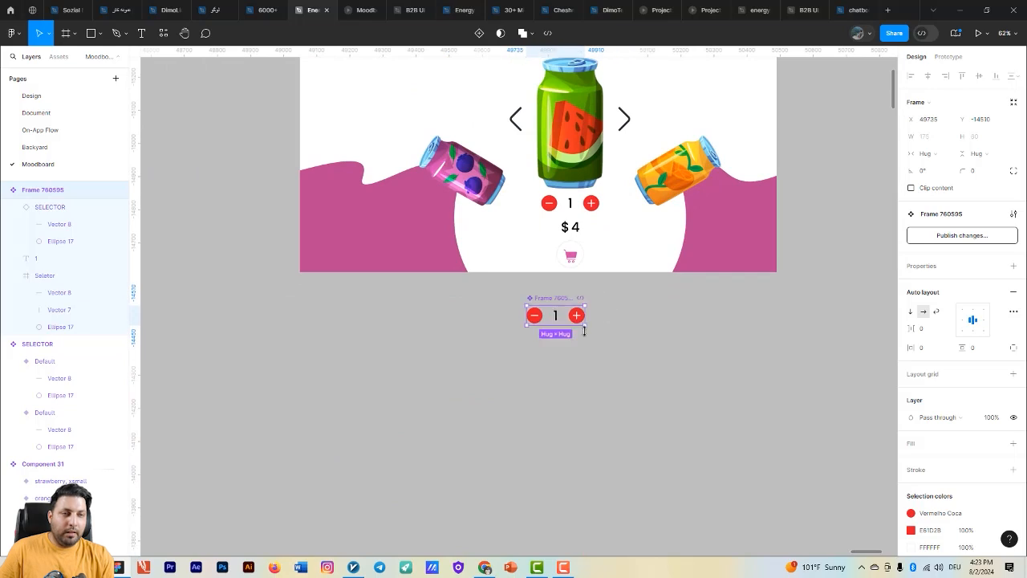
- Apply the amount variable to the quantity number between the minus and plus buttons on Desktop - 1
scroll(585, 330, up, 3)
scroll(634, 305, up, 2)
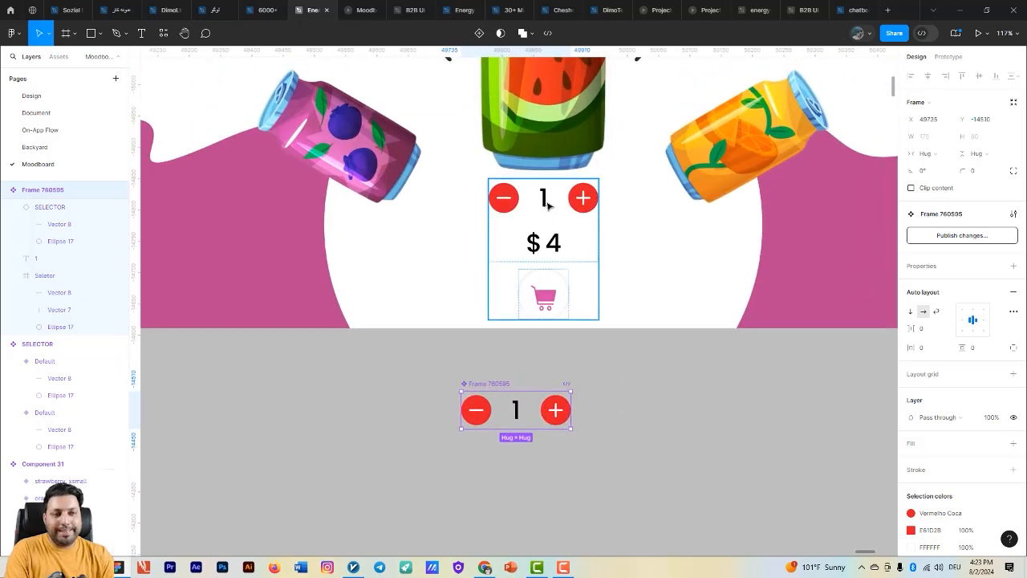
double_click(548, 206)
double_click(548, 206)
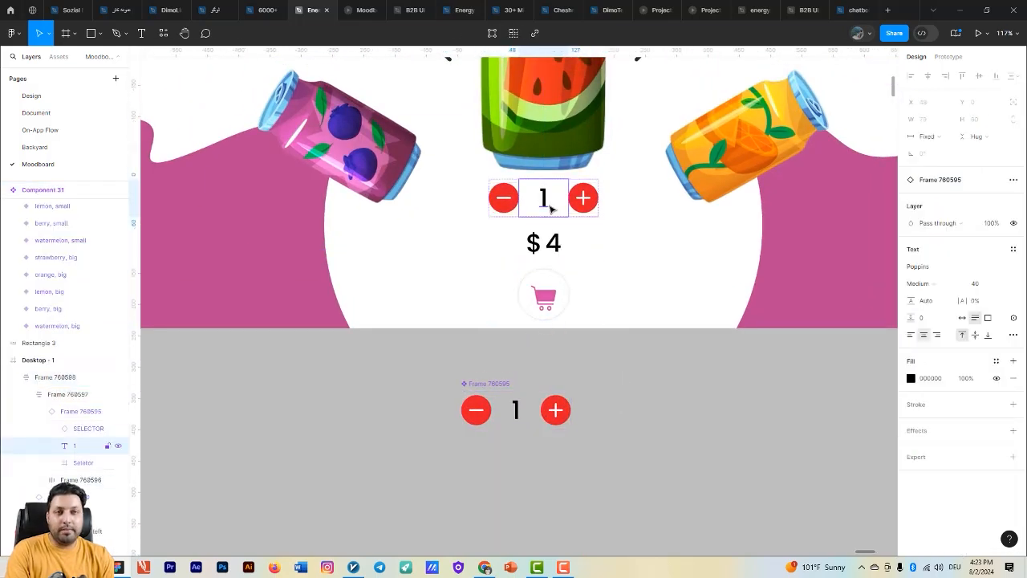
key(Escape)
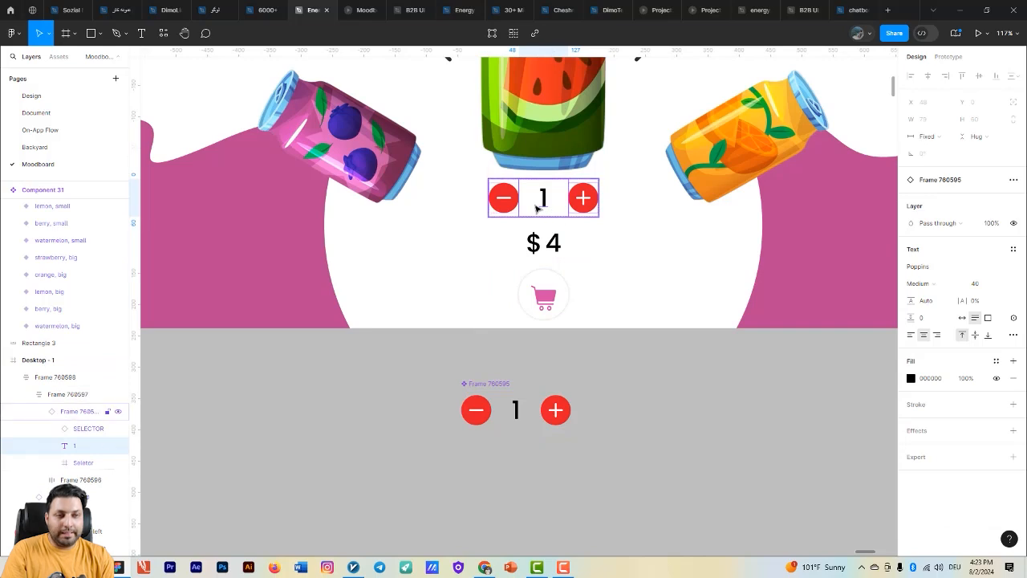
double_click(536, 207)
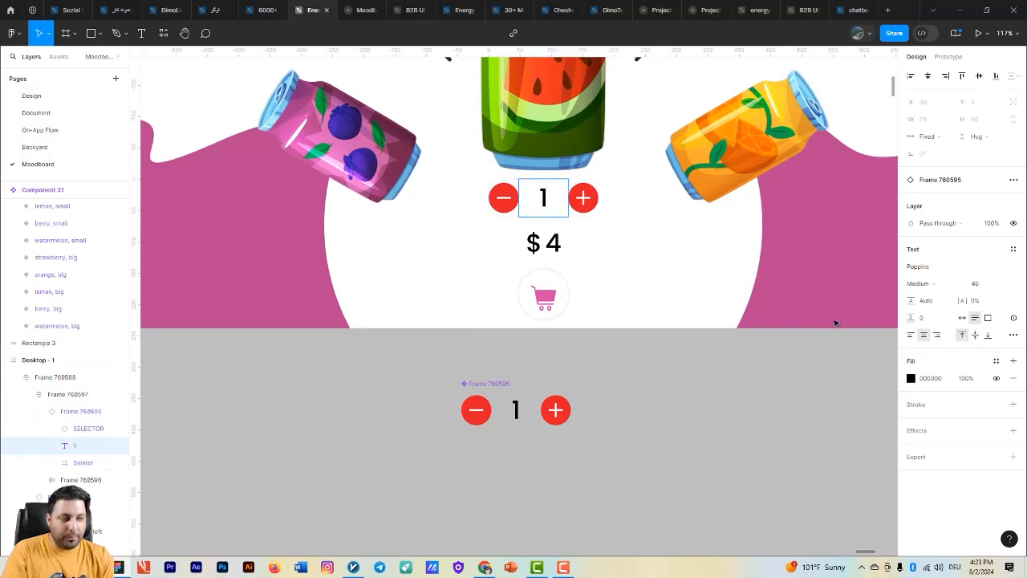
click(1013, 319)
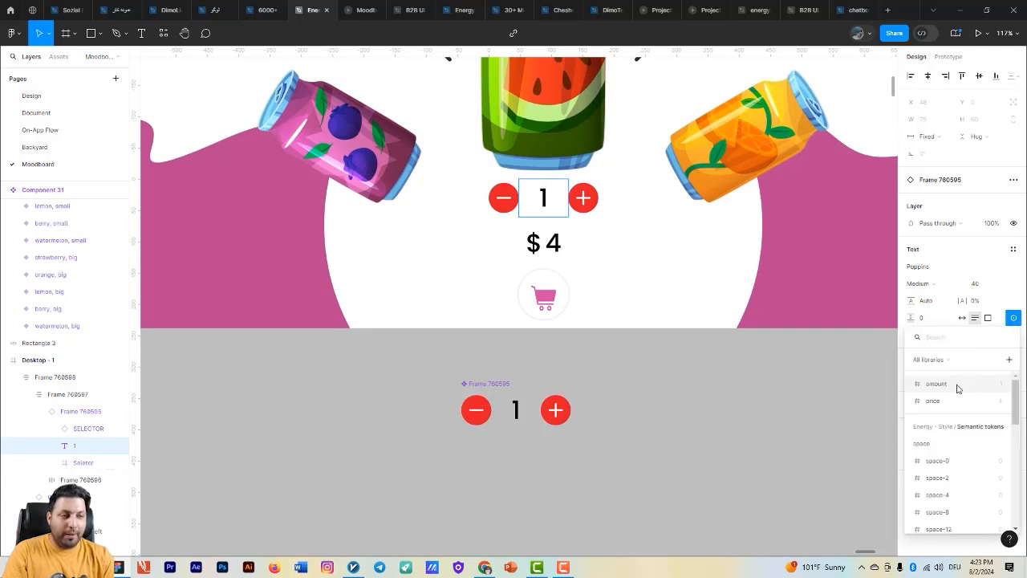
click(956, 389)
- Apply the price variable to the price number beside the dollar sign
click(564, 252)
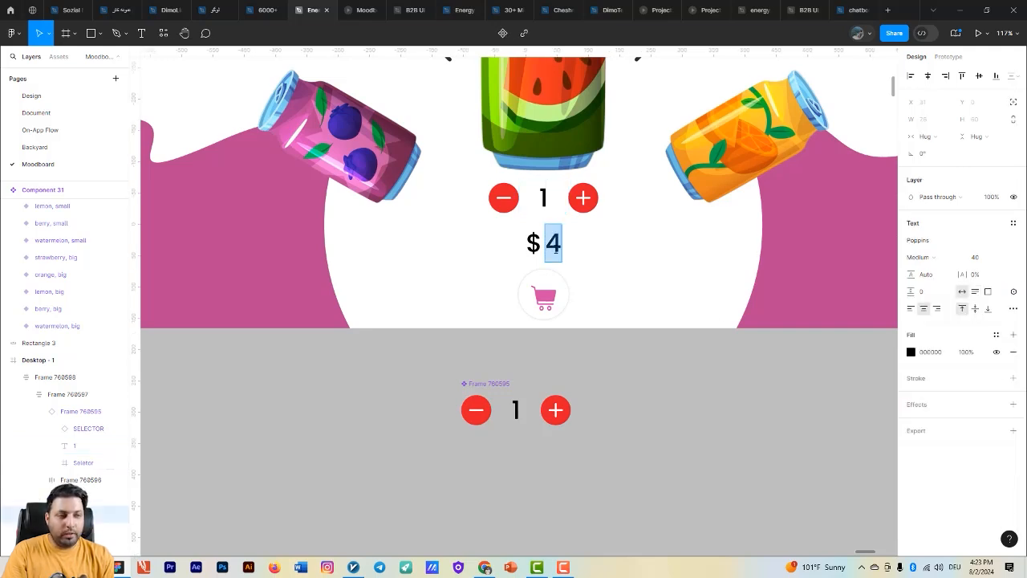
click(1013, 291)
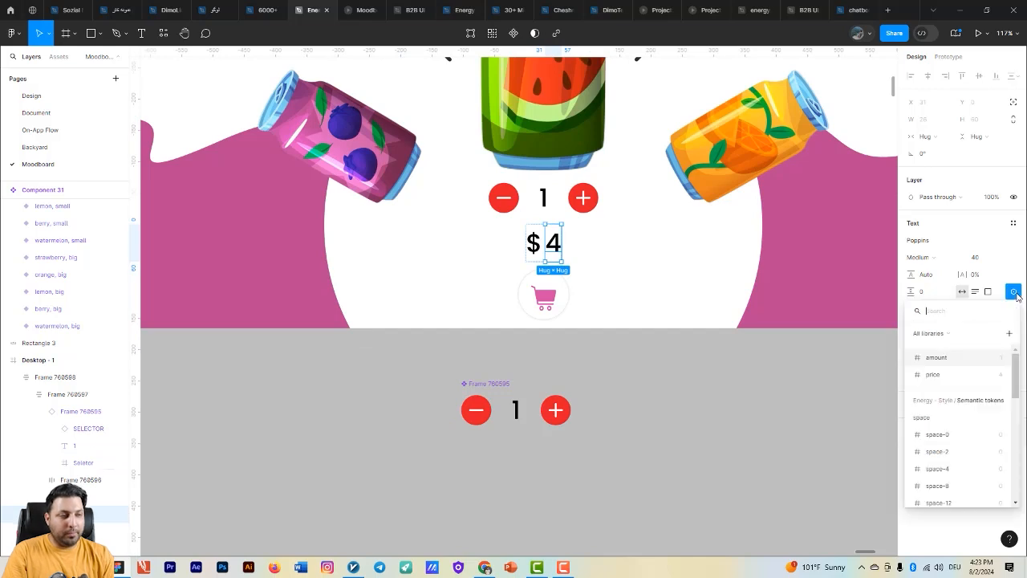
click(932, 375)
- Give the main selector component's plus button an on-click Set variable interaction that sets amount to amount + 1
scroll(795, 343, down, 3)
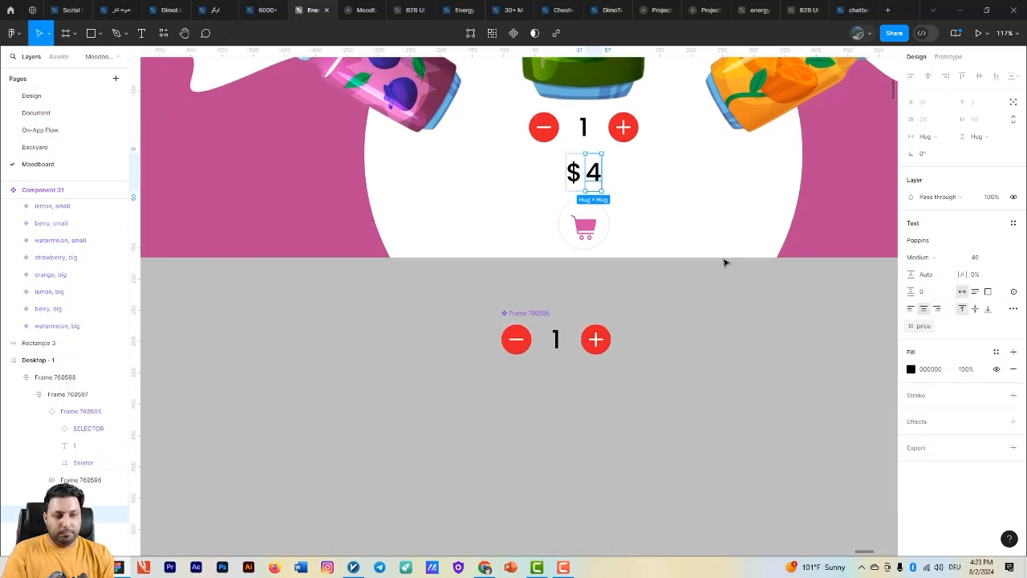
click(596, 338)
click(597, 339)
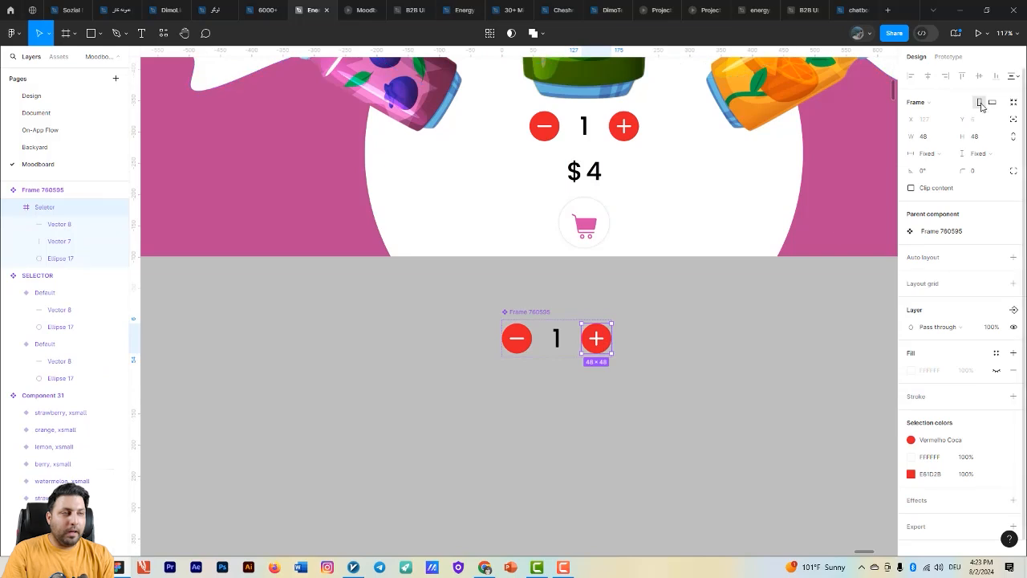
click(949, 58)
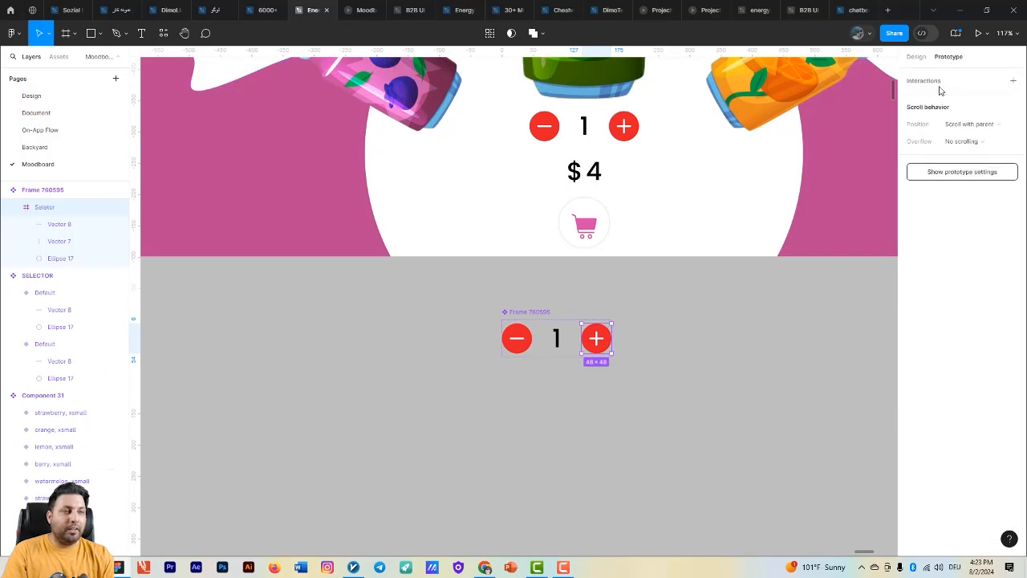
click(1013, 81)
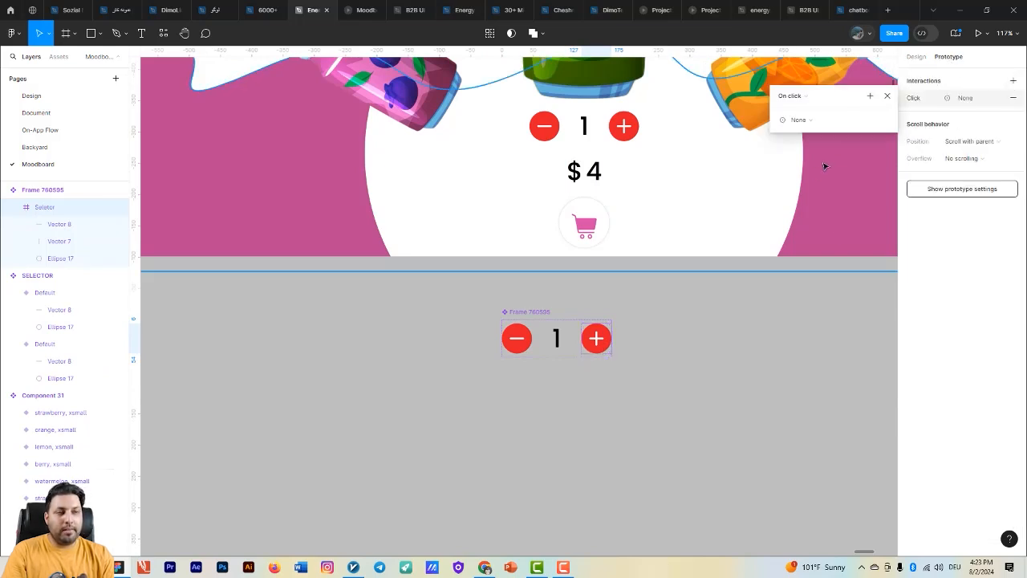
click(802, 119)
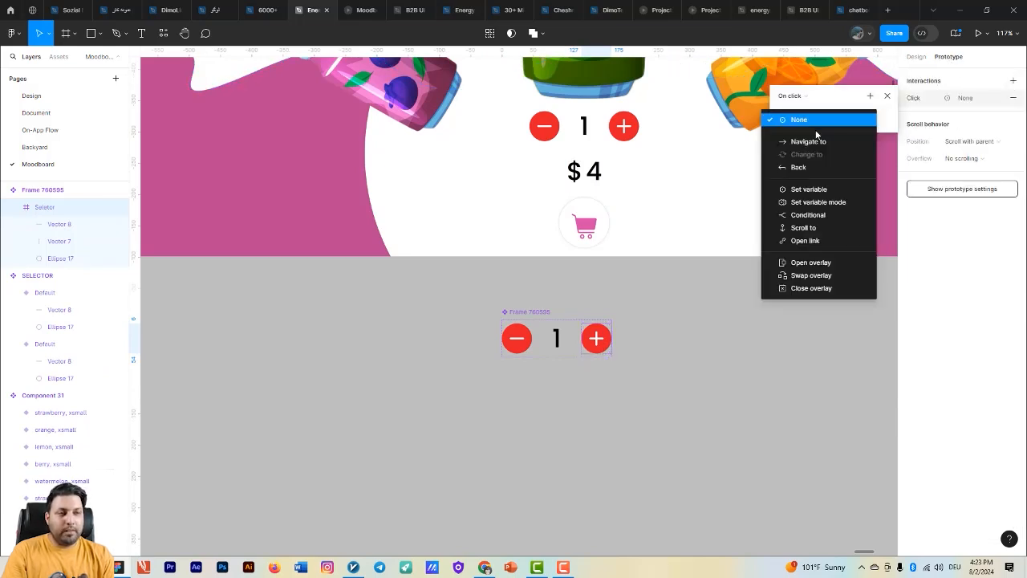
click(808, 190)
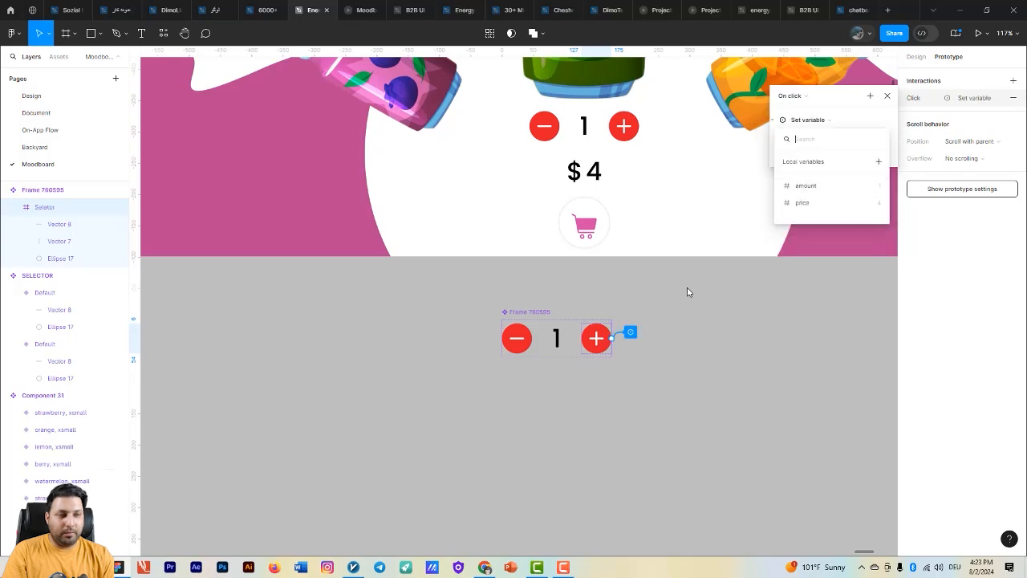
click(830, 189)
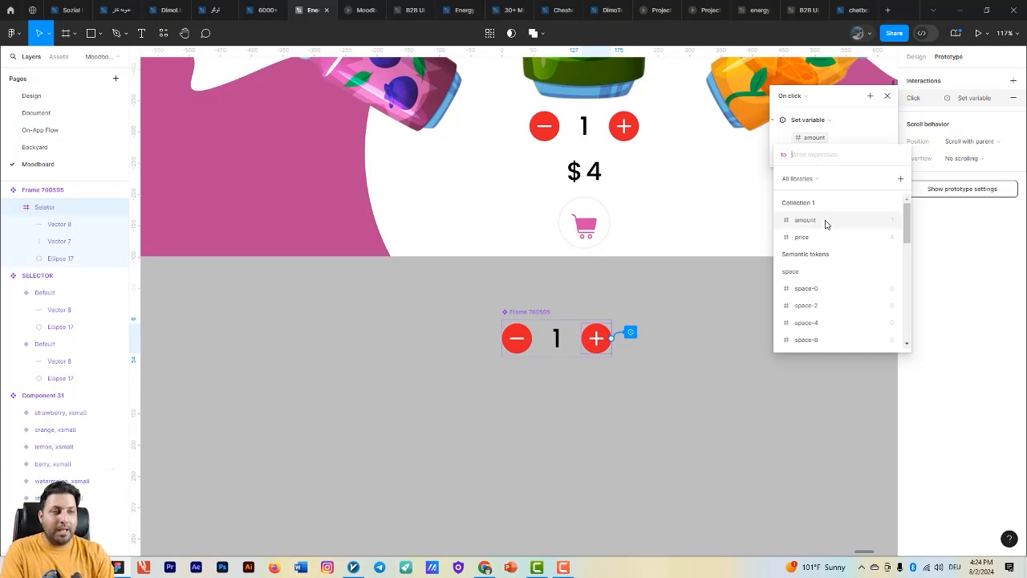
click(827, 221)
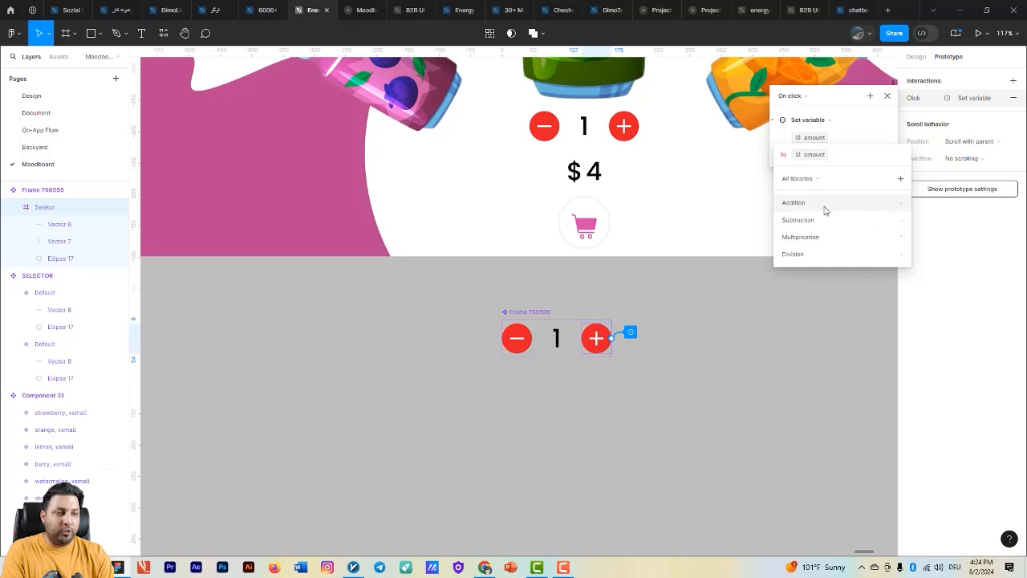
click(825, 205)
text(1)
key(Return)
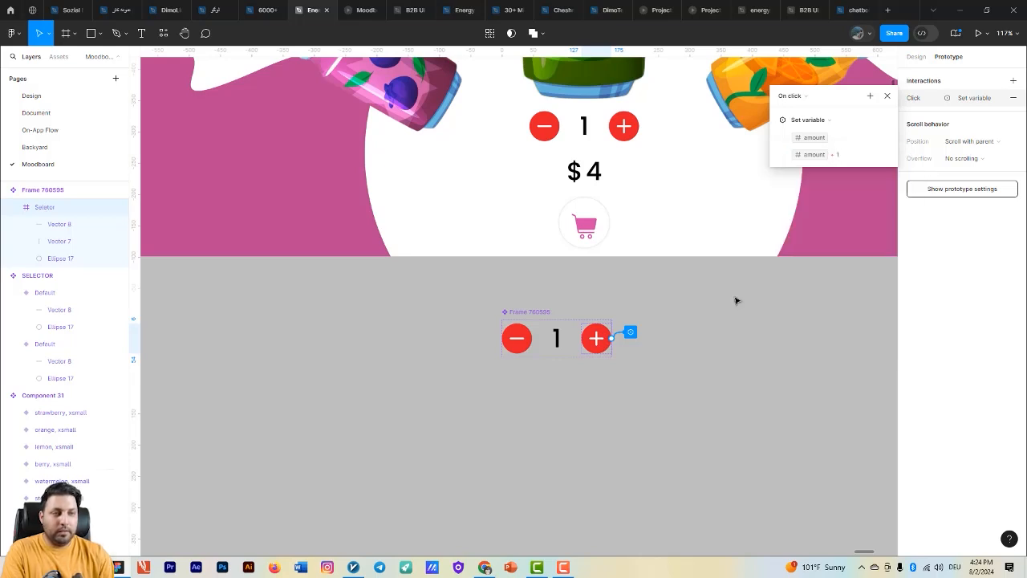
- Test the plus button beneath the watermelon can in the running prototype
click(361, 10)
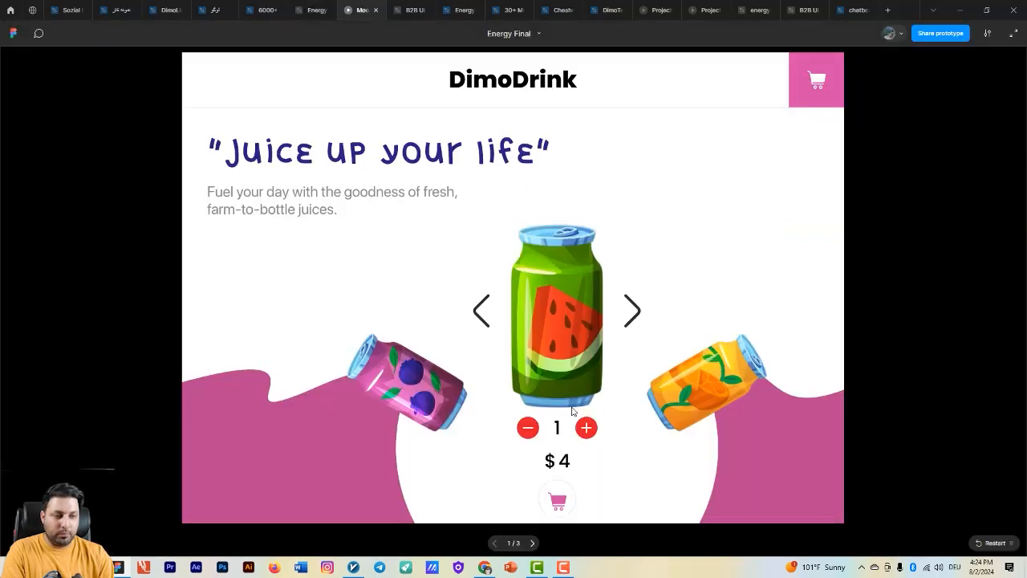
click(586, 428)
click(585, 428)
click(585, 428)
click(585, 427)
click(585, 428)
- Give the main selector component's minus button an on-click Set variable interaction that sets amount to amount - 1
click(313, 10)
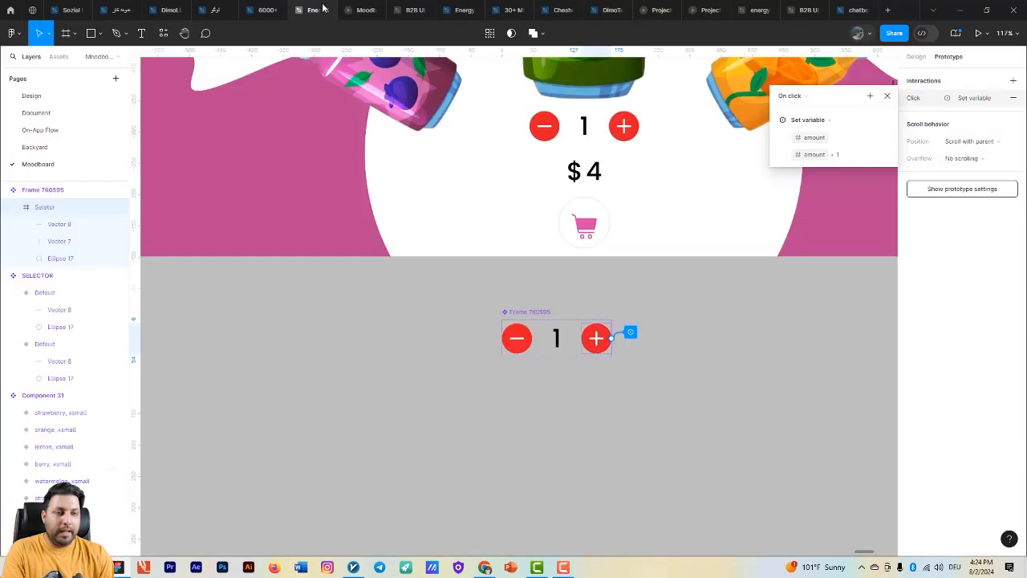
click(516, 337)
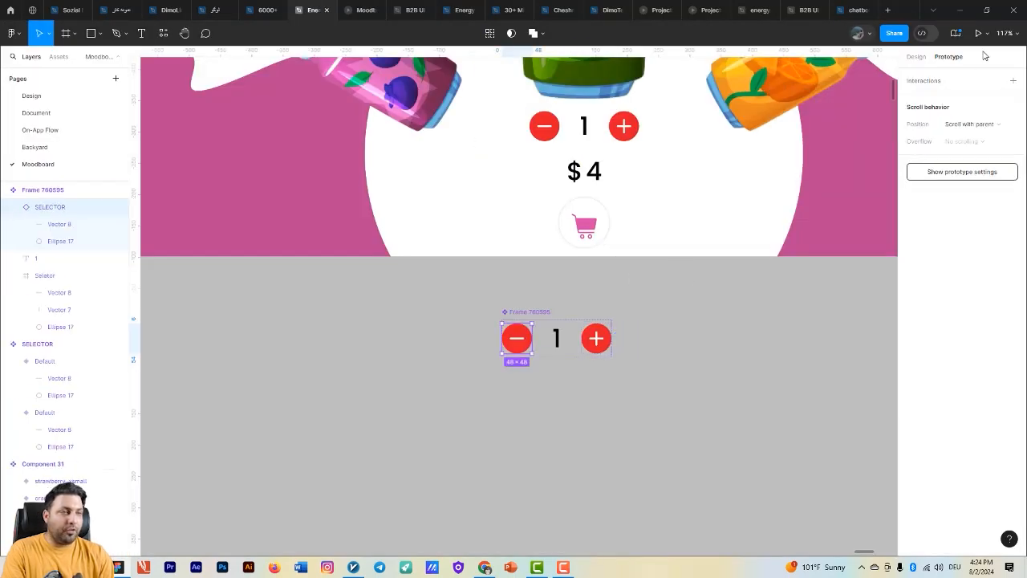
click(1012, 81)
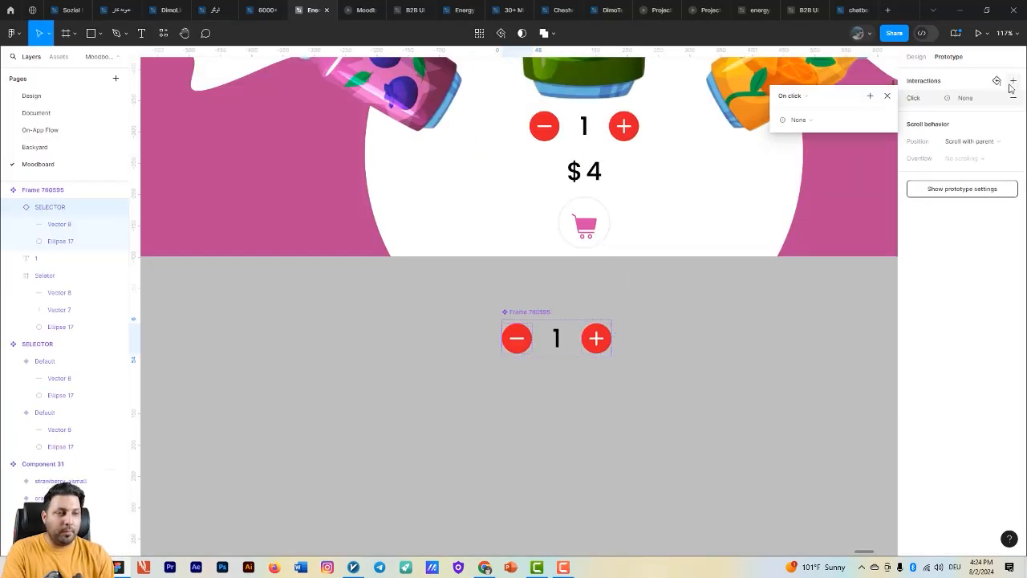
click(800, 119)
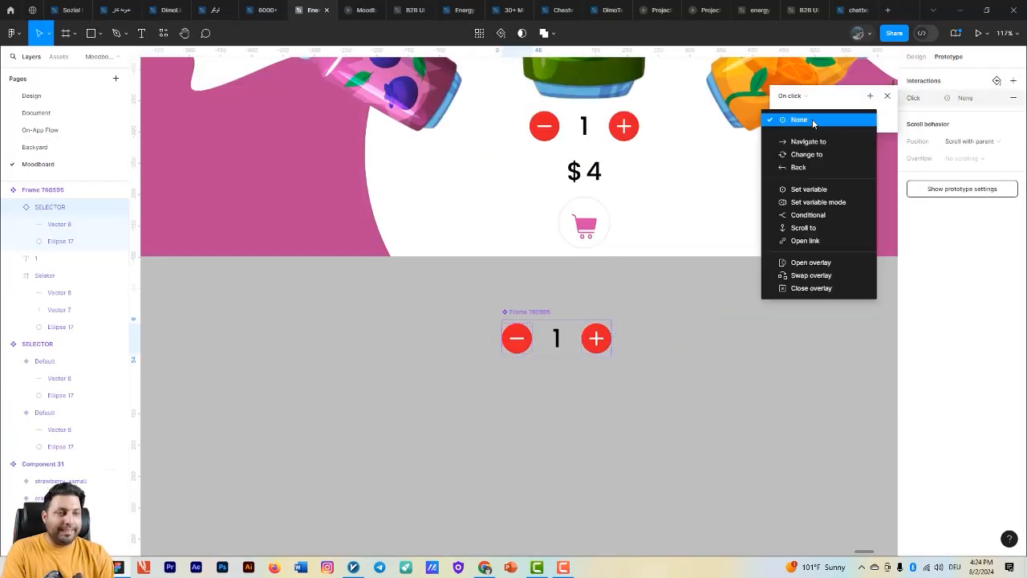
click(809, 193)
click(797, 186)
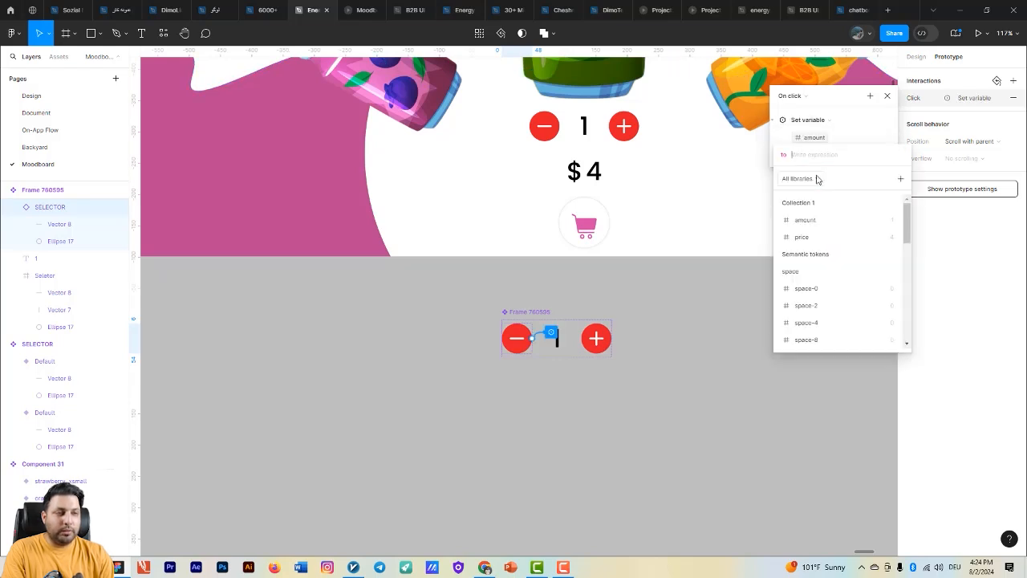
click(810, 219)
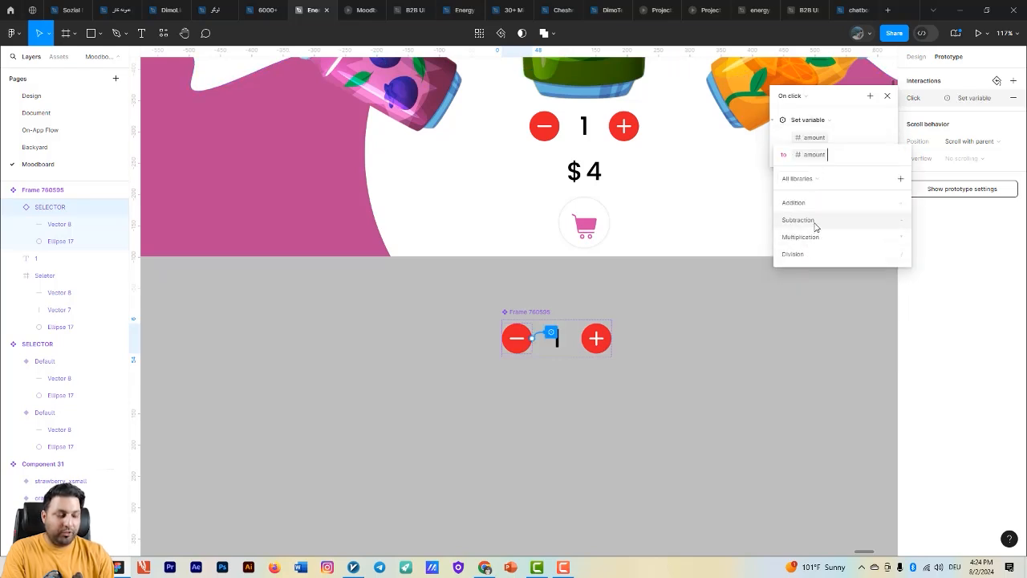
click(658, 380)
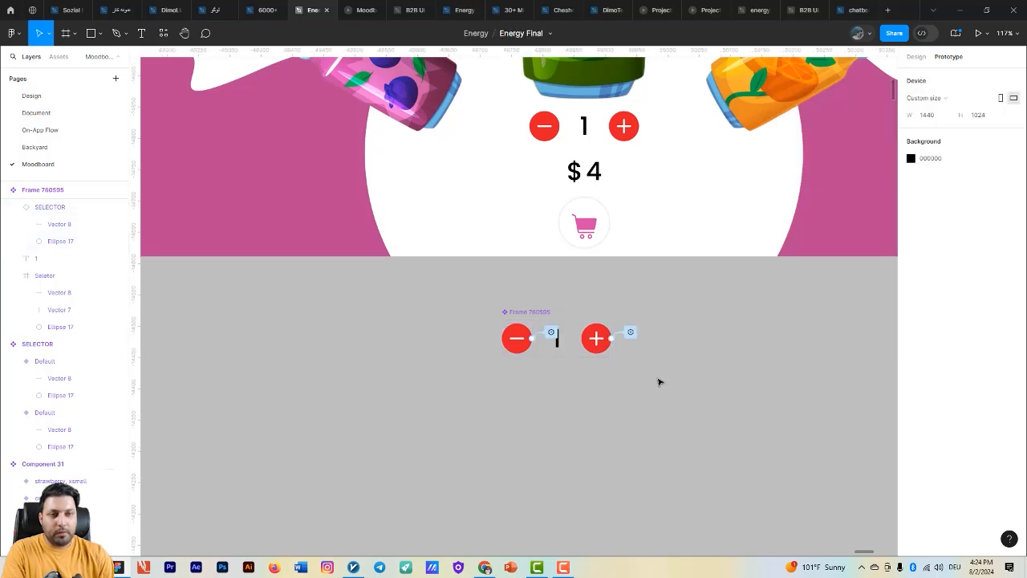
- Test the minus and plus buttons beneath the watermelon can in the running prototype, including reducing the quantity below zero
key(ctrl+Tab)
click(535, 427)
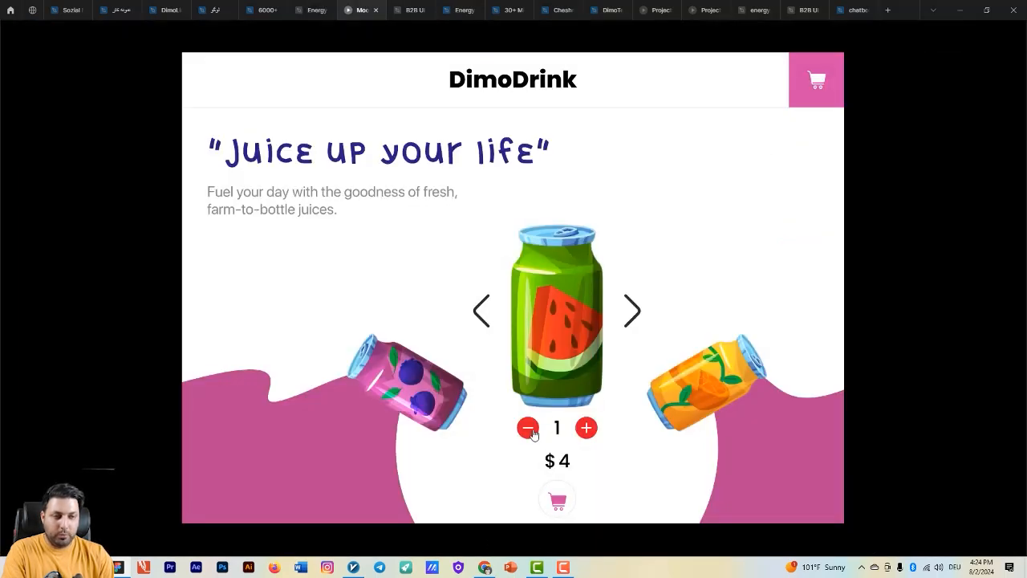
click(535, 428)
click(536, 428)
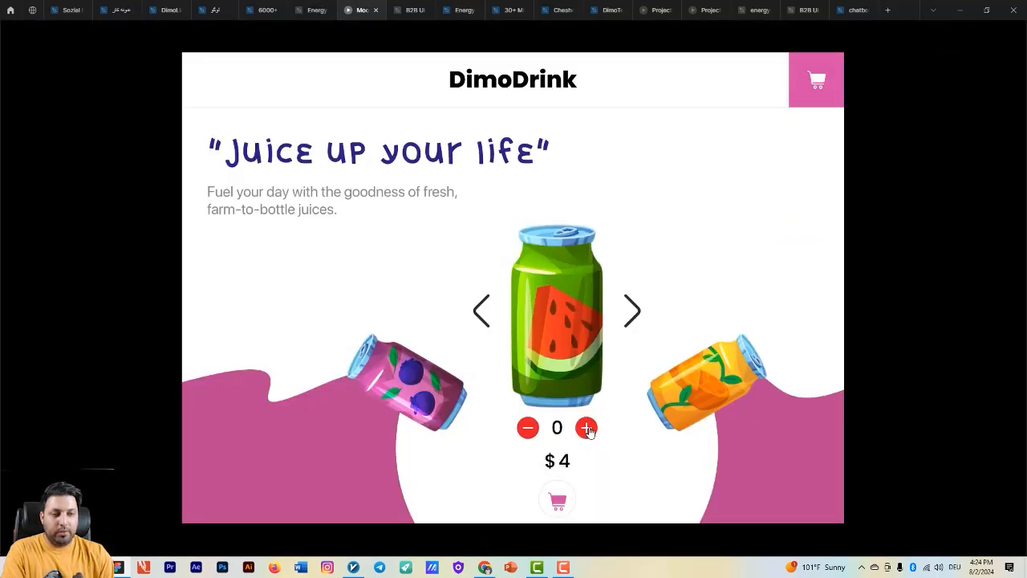
click(588, 431)
click(522, 431)
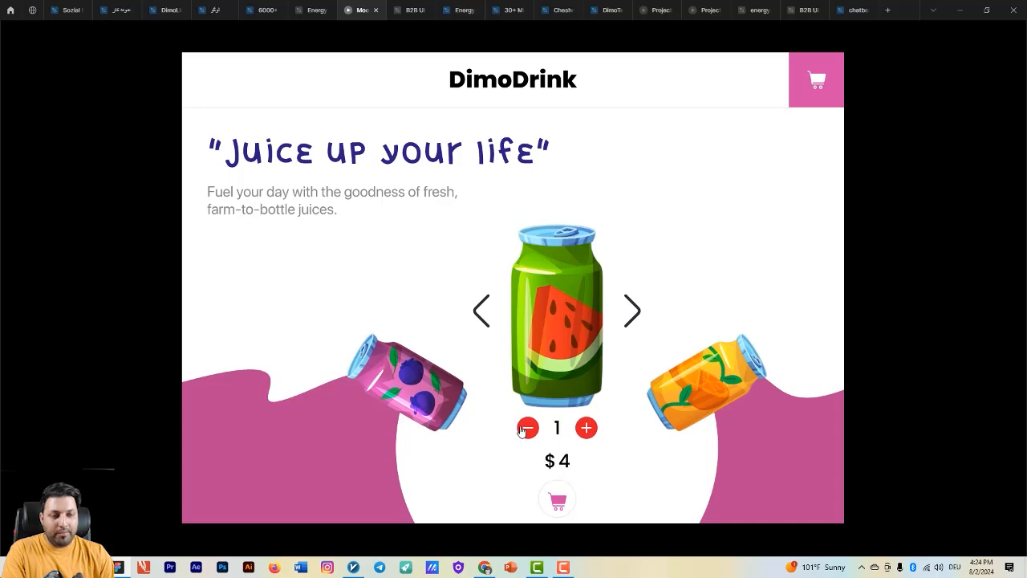
triple_click(522, 430)
triple_click(525, 431)
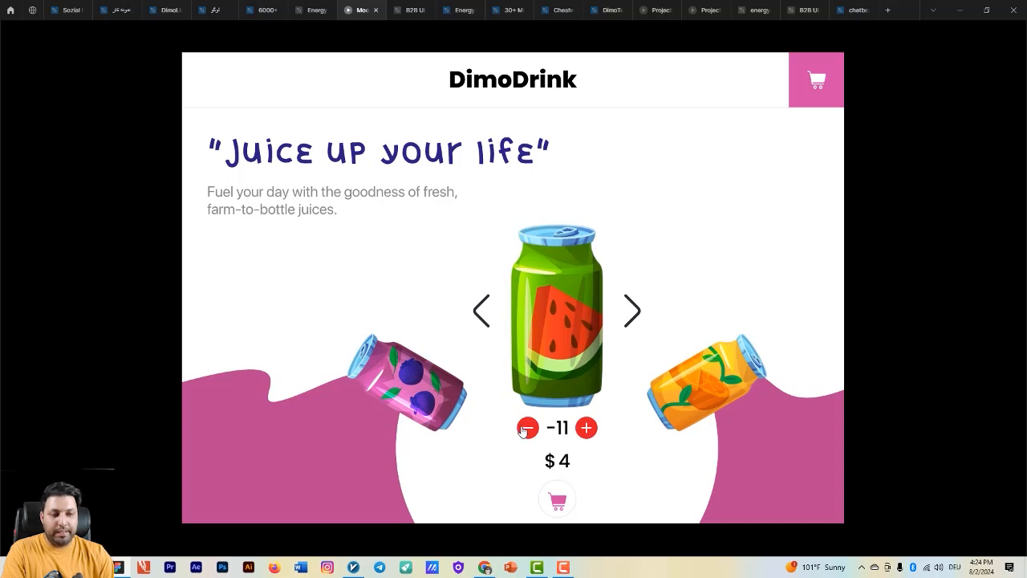
click(524, 431)
double_click(587, 430)
double_click(588, 431)
triple_click(588, 431)
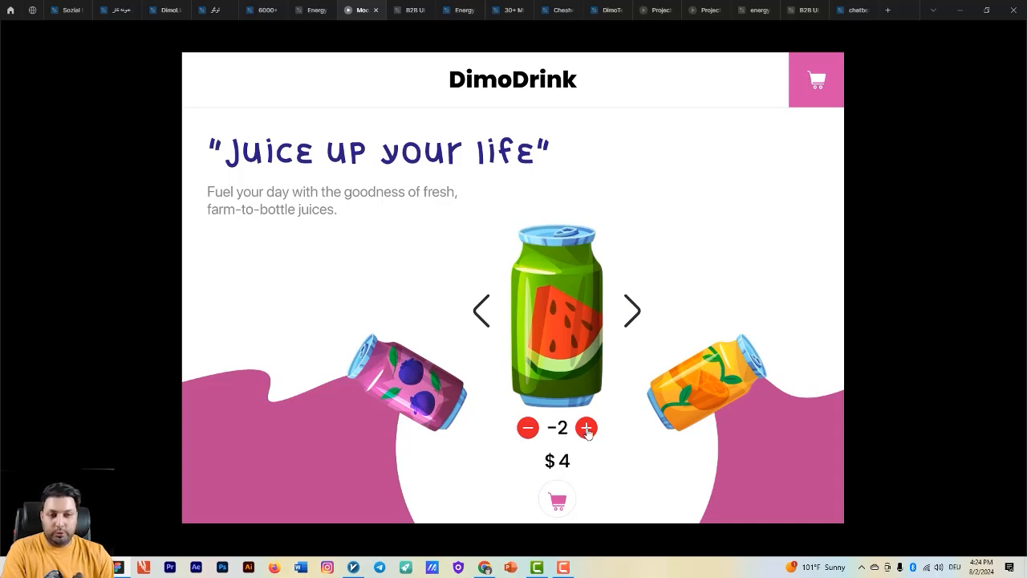
double_click(587, 431)
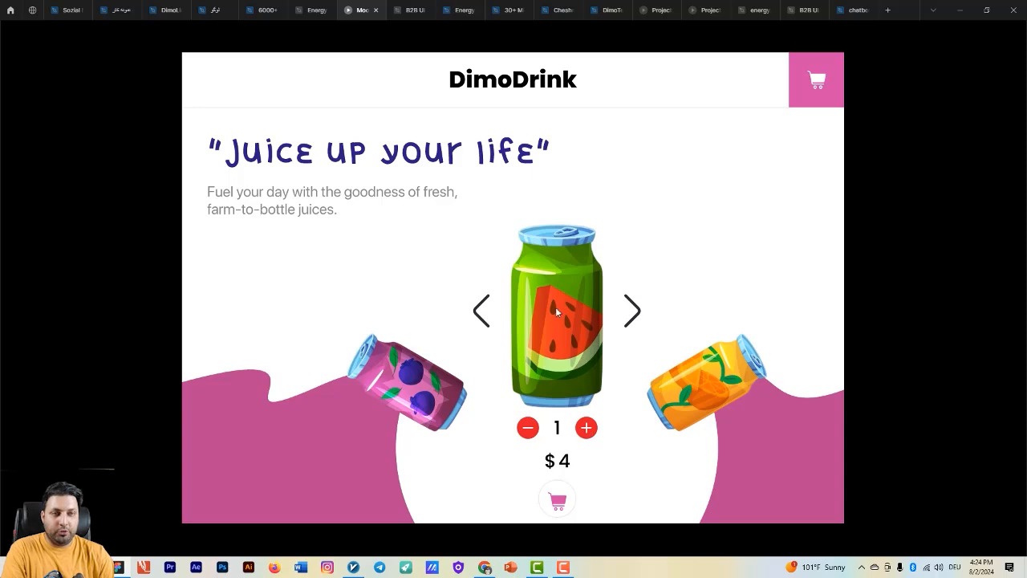
- Delete the Set variable interaction from the main selector component's minus button
click(313, 9)
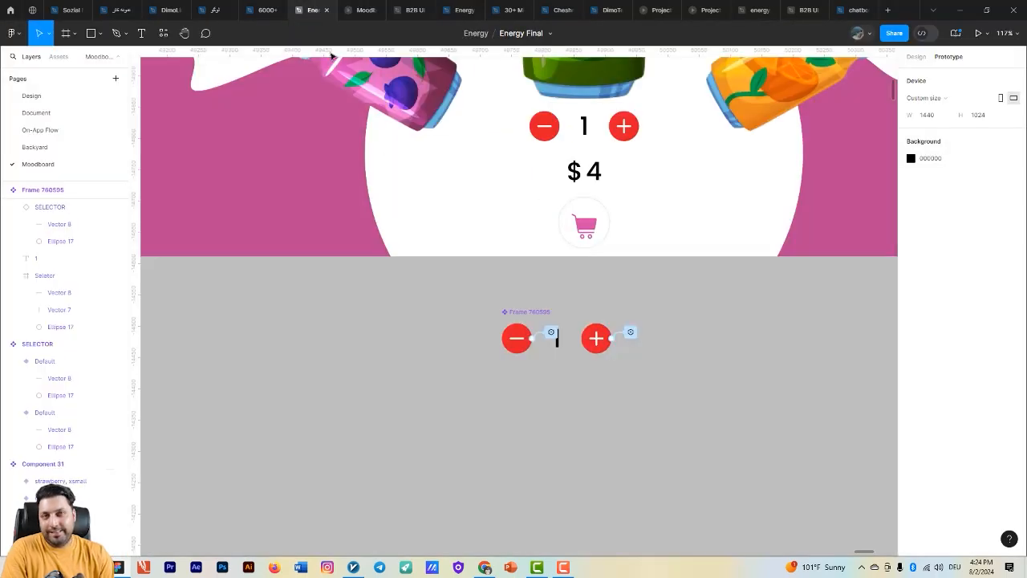
drag(555, 334, 531, 339)
drag(536, 420, 532, 412)
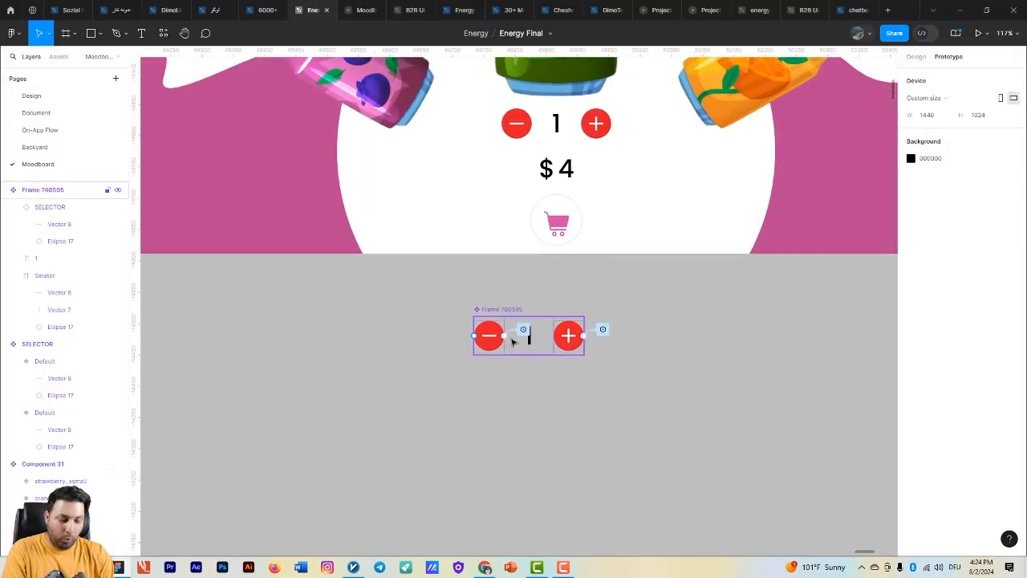
click(517, 334)
key(Delete)
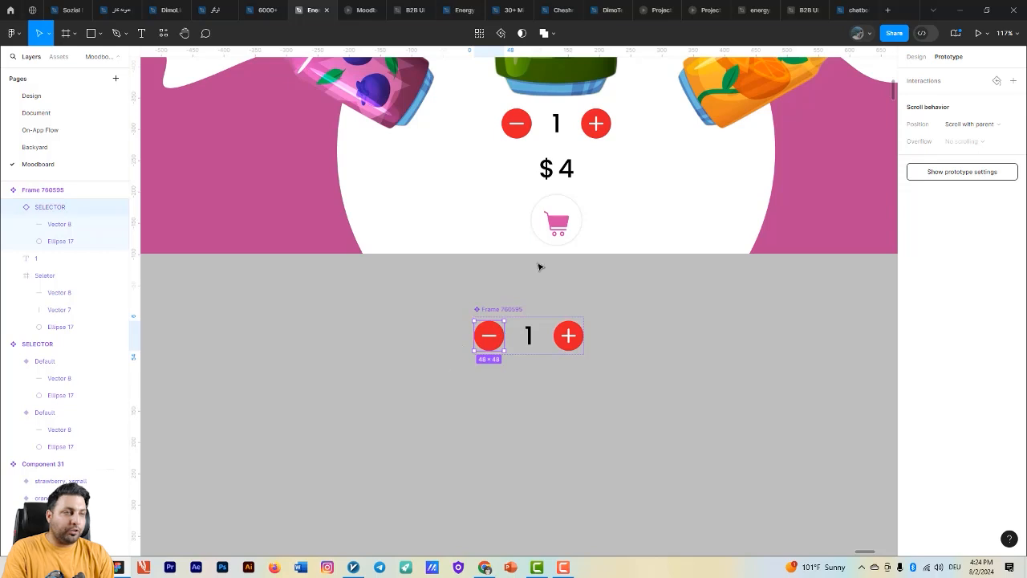
- Give the component's minus button an on-click Conditional interaction with the condition amount > 1
click(1012, 81)
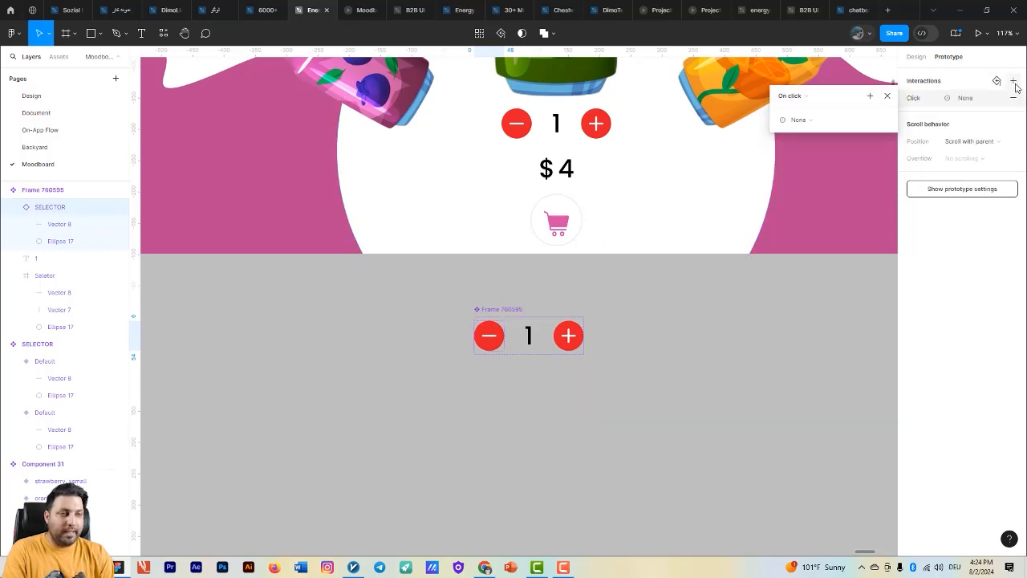
click(810, 120)
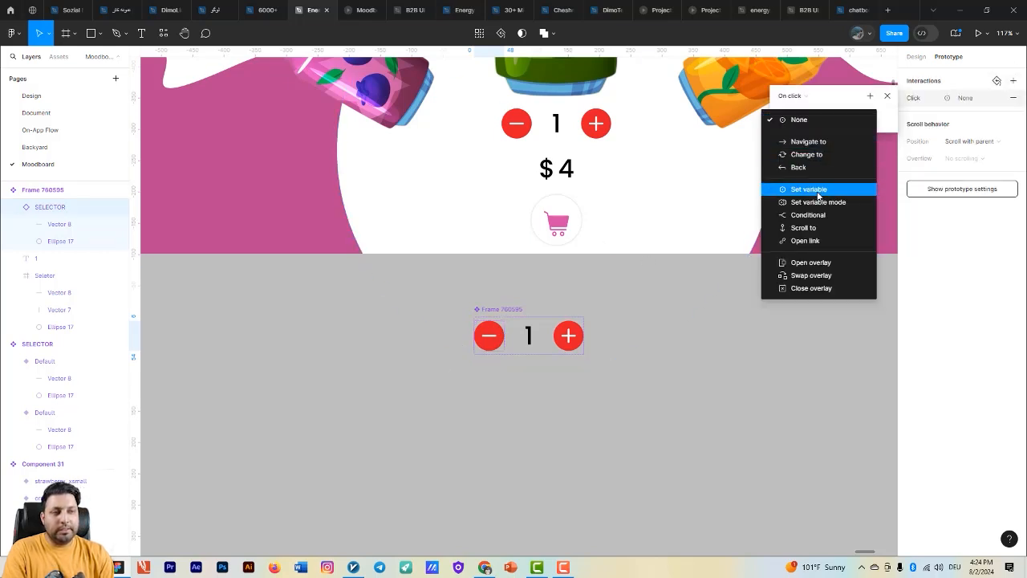
click(824, 215)
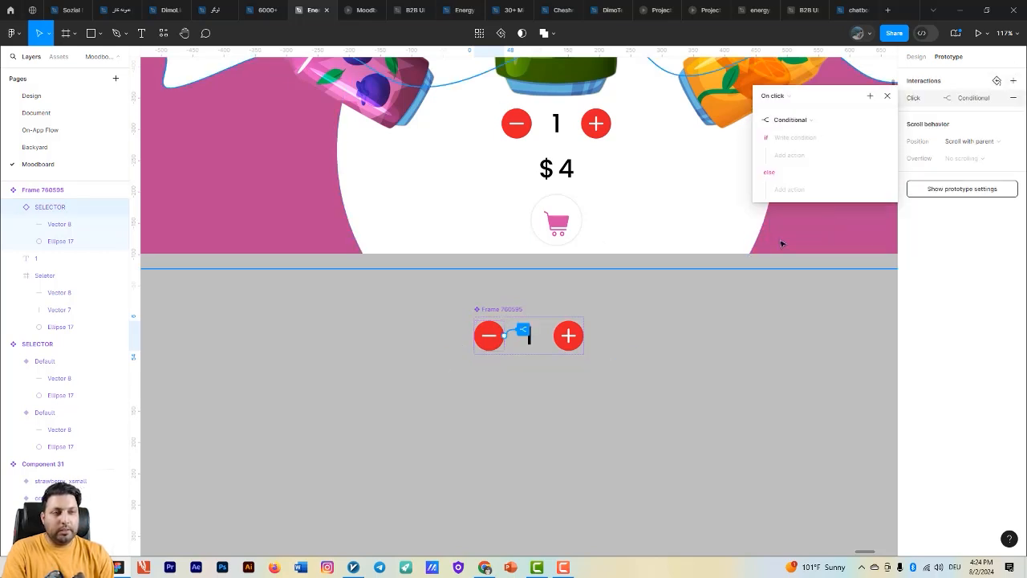
click(809, 140)
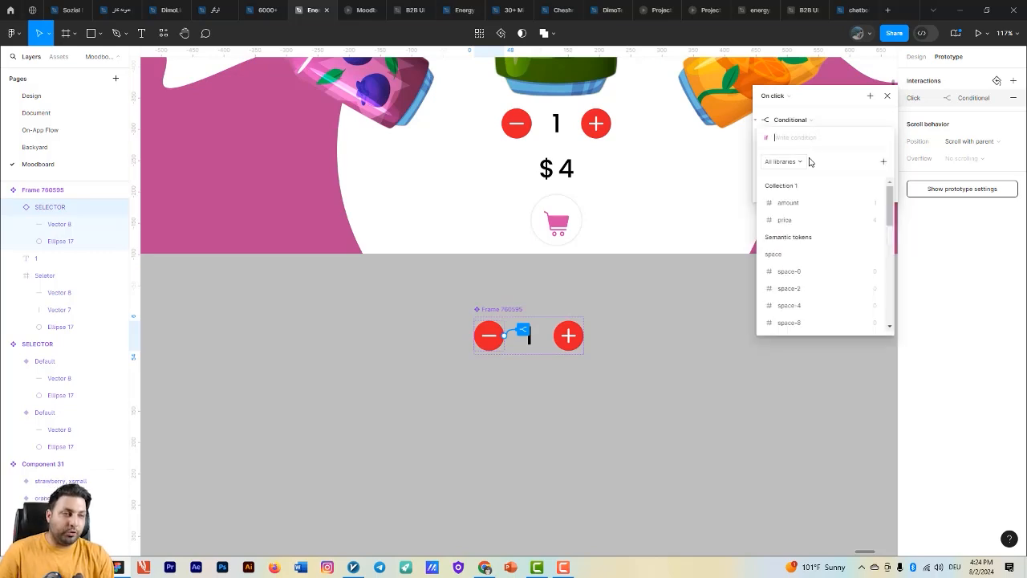
click(805, 203)
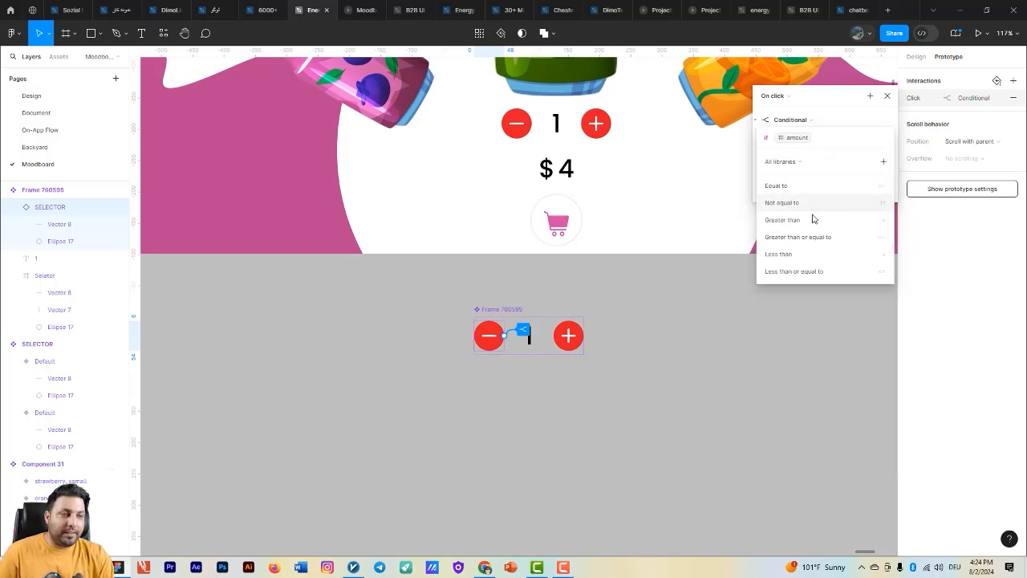
text(>)
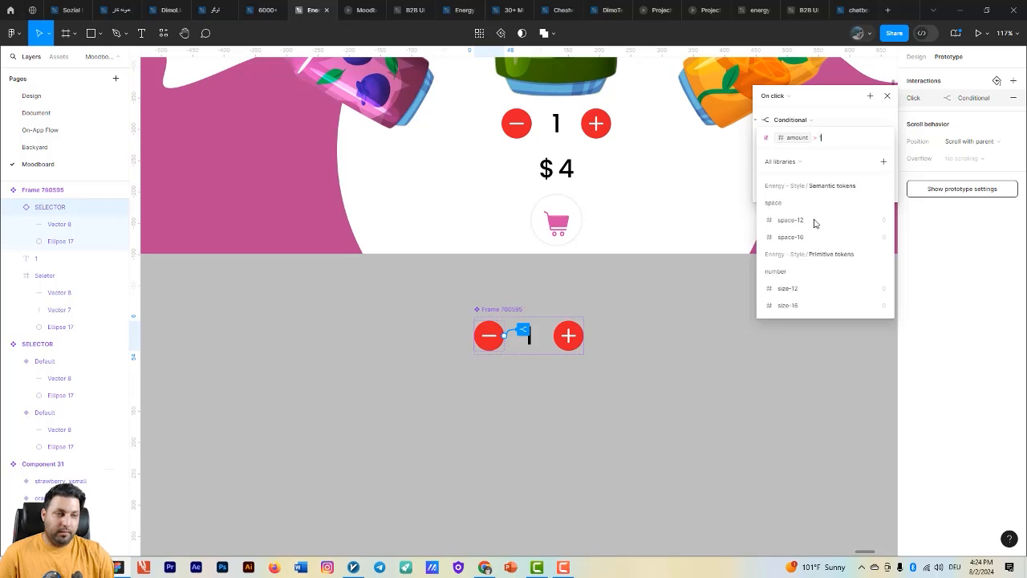
key(Return)
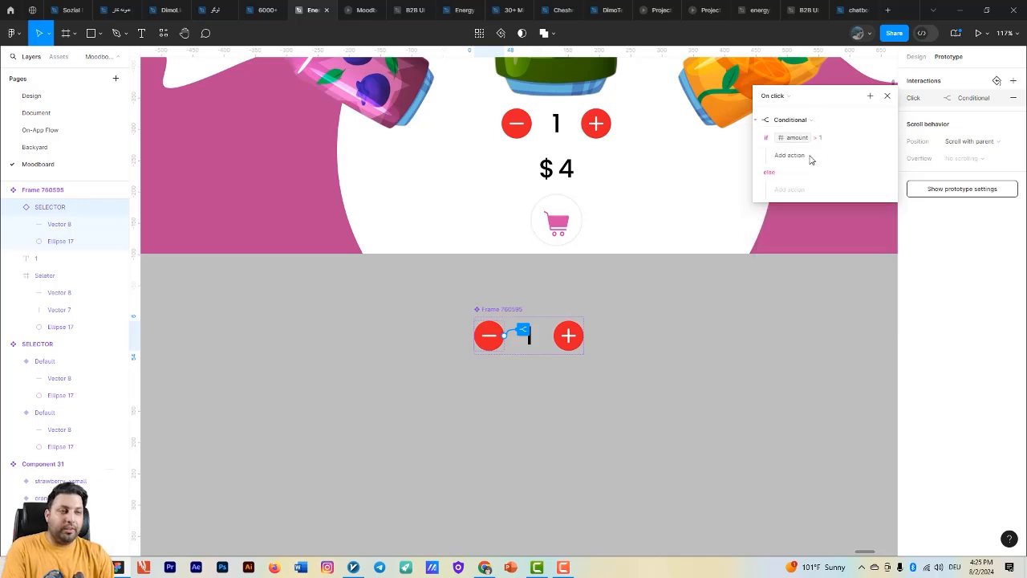
- Add a Set variable action to the conditional's if branch that sets amount to amount - 1
click(811, 159)
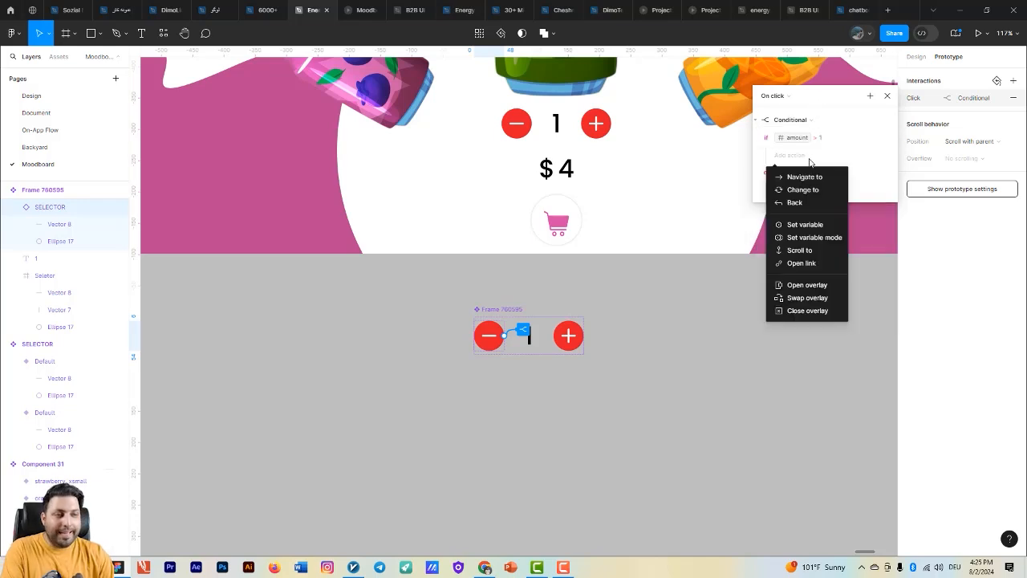
click(817, 225)
click(810, 225)
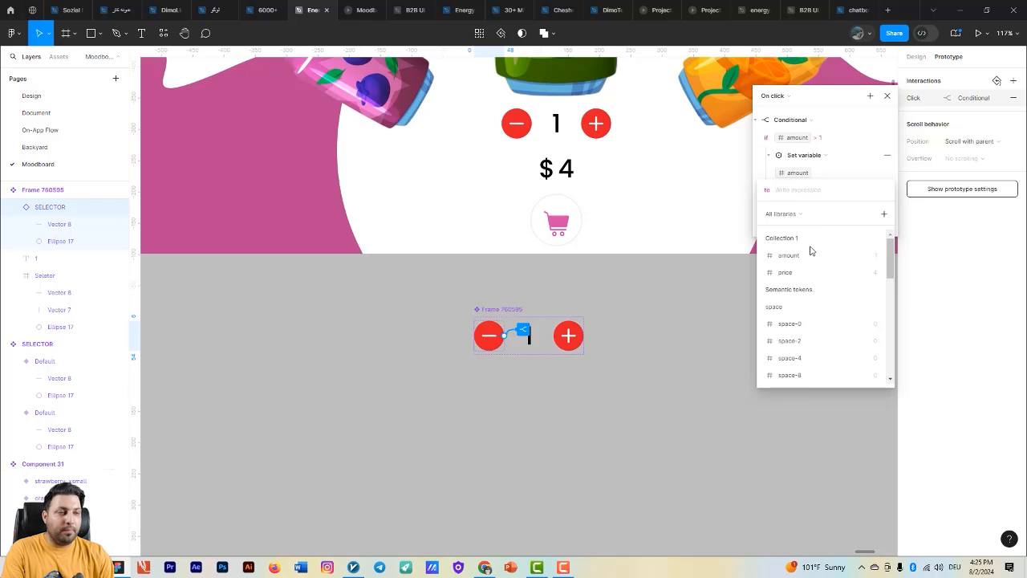
click(811, 254)
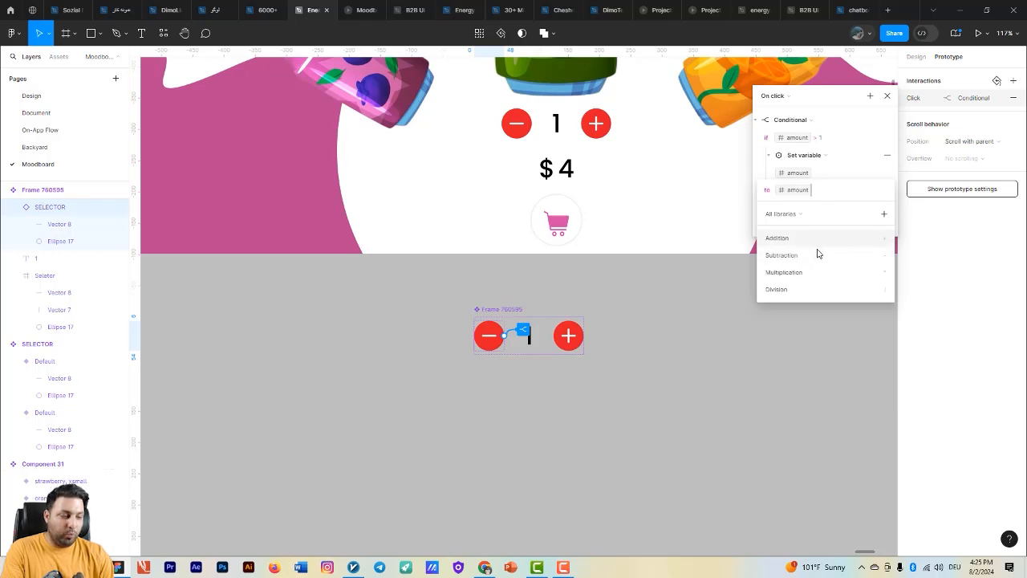
click(818, 255)
text(1)
click(834, 104)
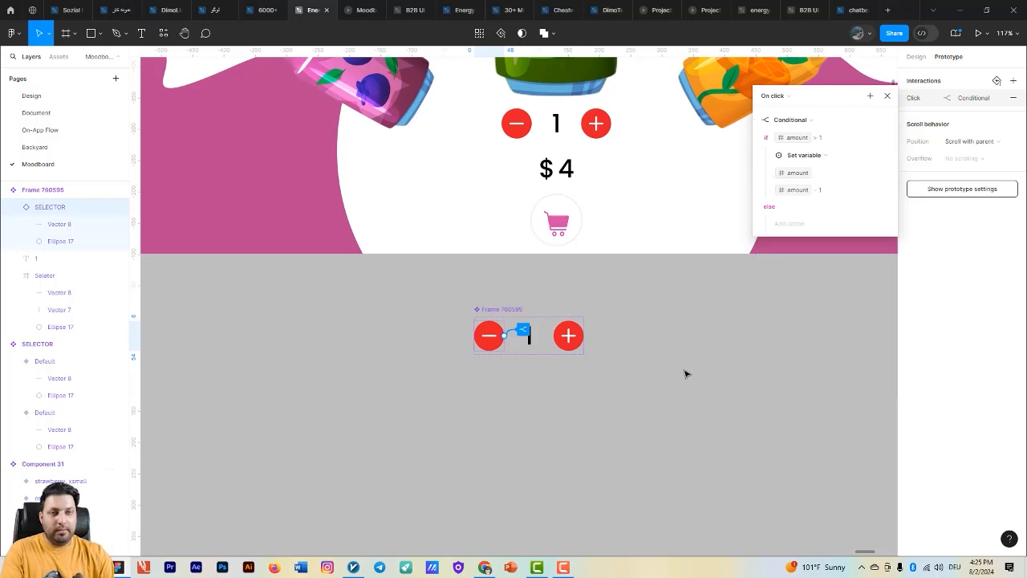
click(685, 373)
- Test the quantity selector with its conditional minus button in the running prototype
click(357, 9)
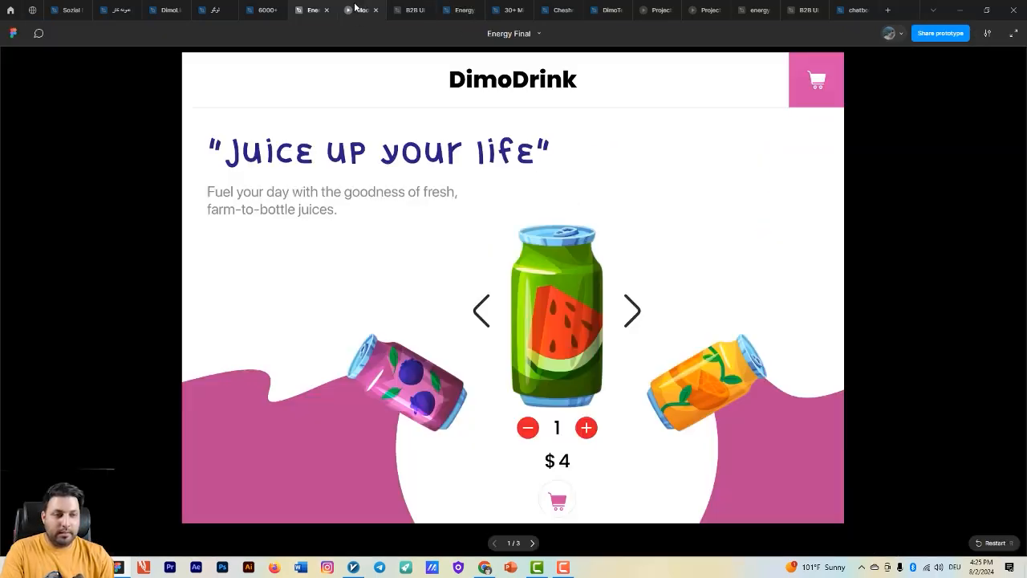
triple_click(585, 428)
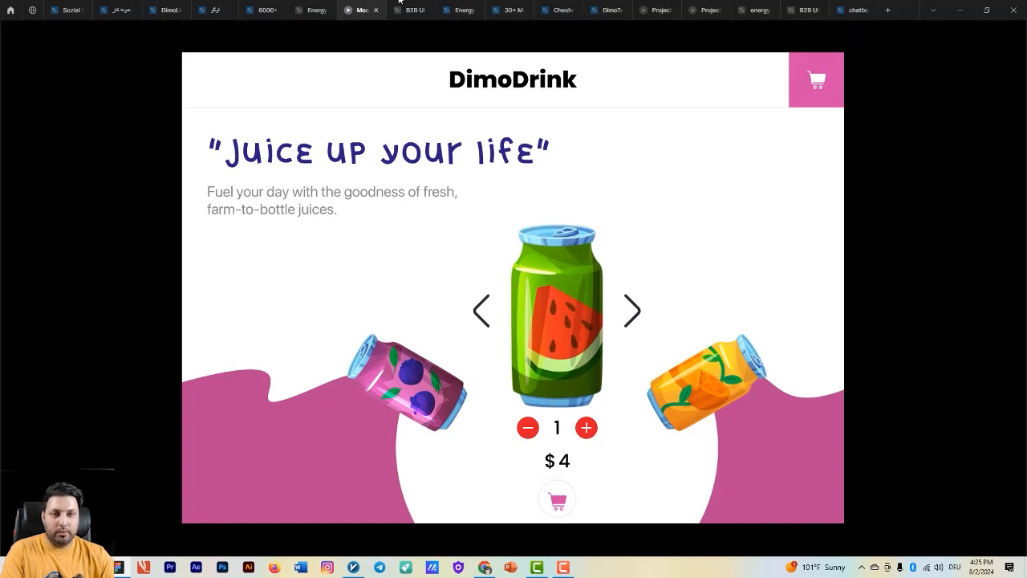
- Return to the design file and open the Conditional interaction on the component's minus button
click(314, 10)
click(522, 333)
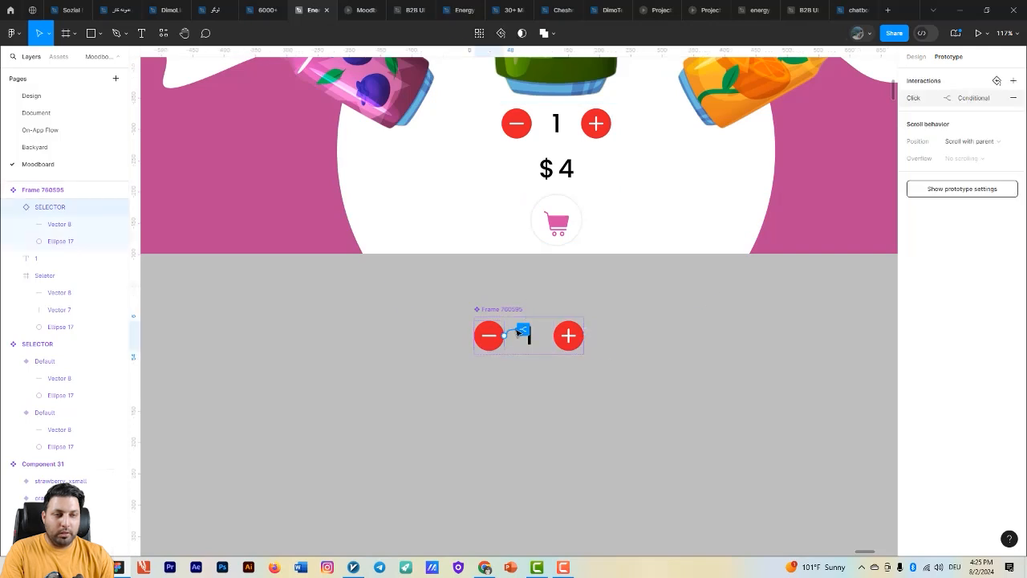
click(521, 332)
click(520, 400)
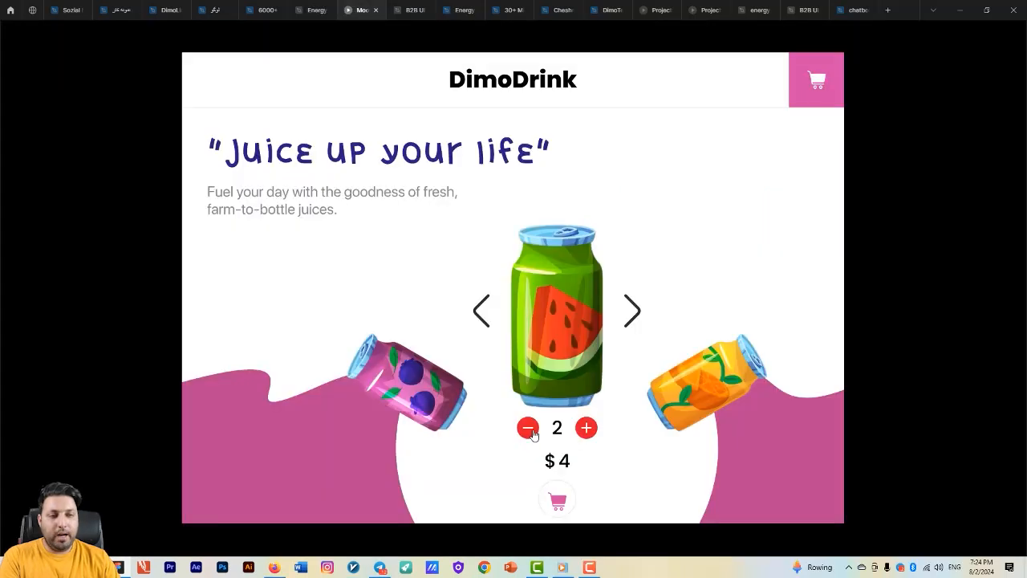
- Test decreasing the quantity to its lower limit and increasing it again in the running prototype
click(528, 428)
click(528, 429)
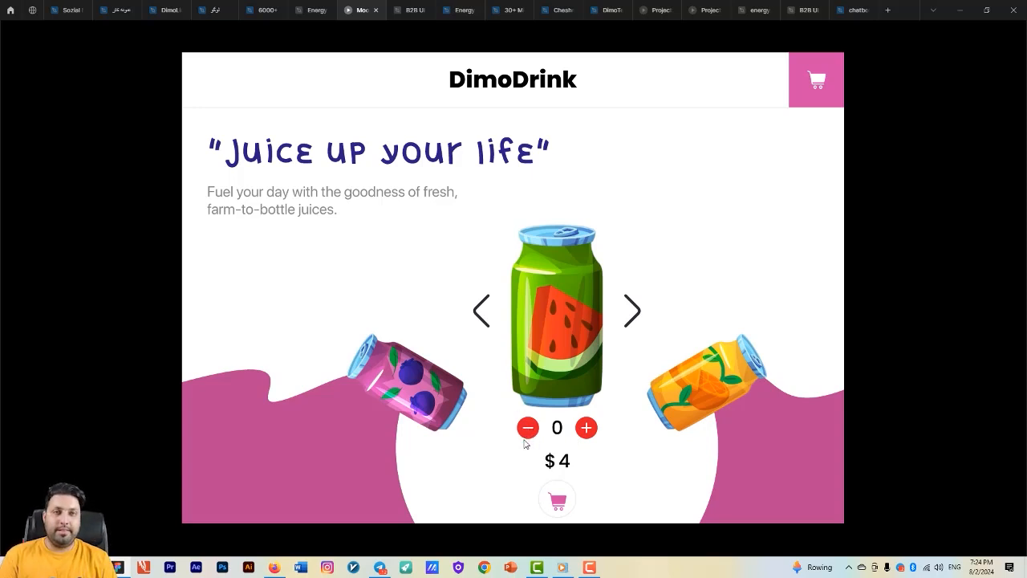
click(587, 428)
click(586, 428)
click(527, 427)
click(528, 427)
- Replace the empty else action in the component's minus button conditional with a Set variable action that sets isEnabled to False
click(291, 11)
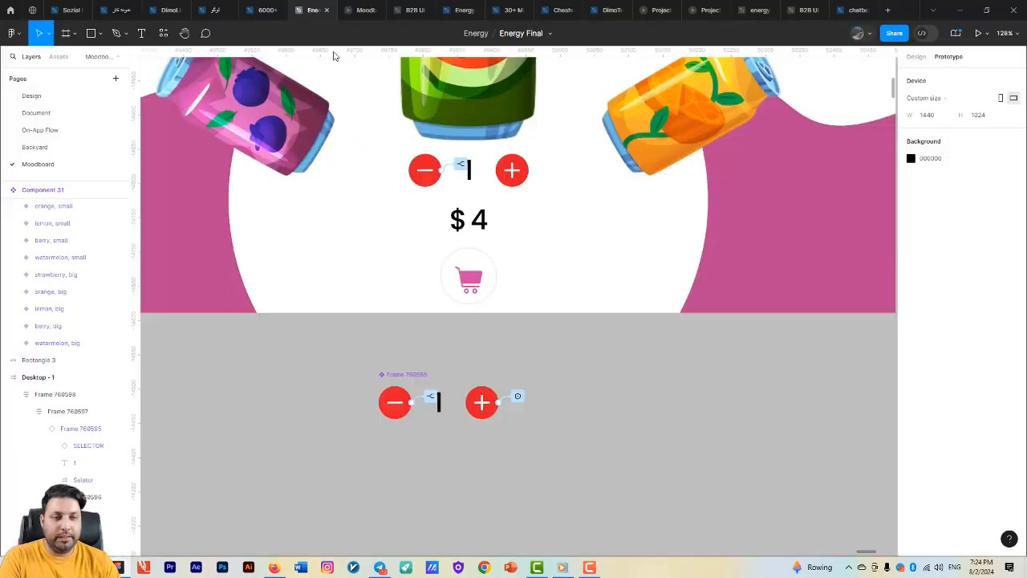
click(423, 399)
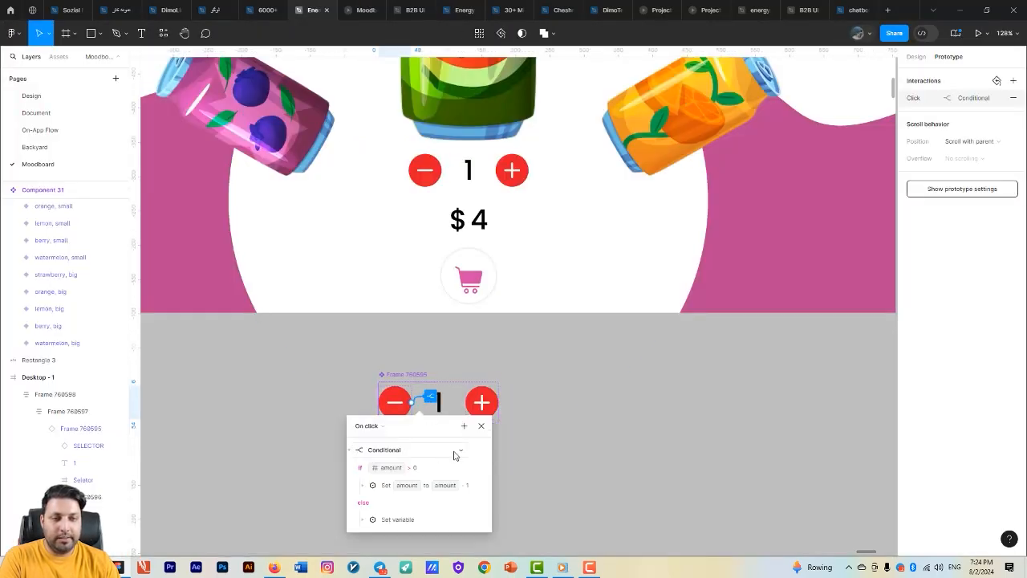
drag(423, 428, 386, 199)
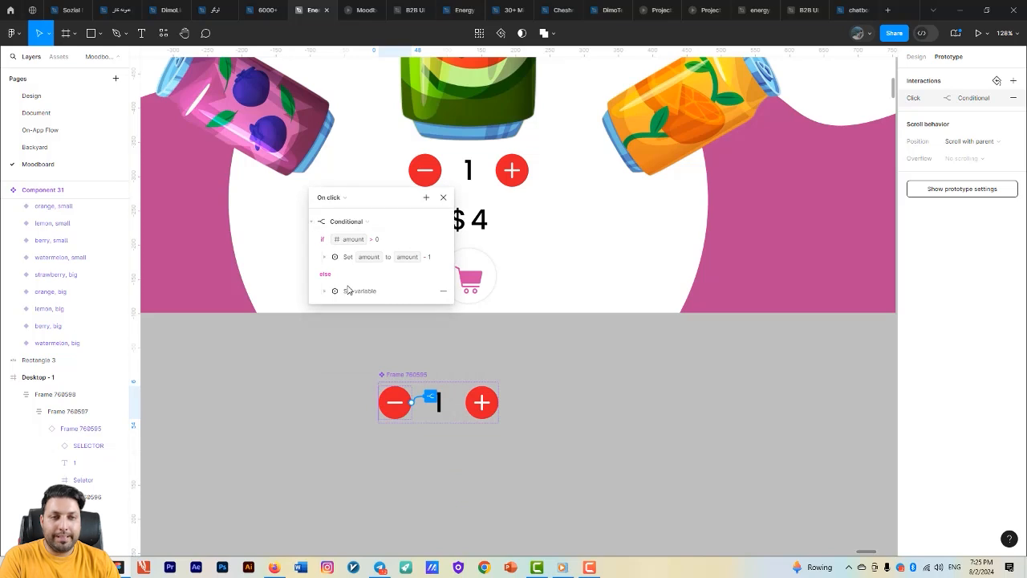
click(444, 294)
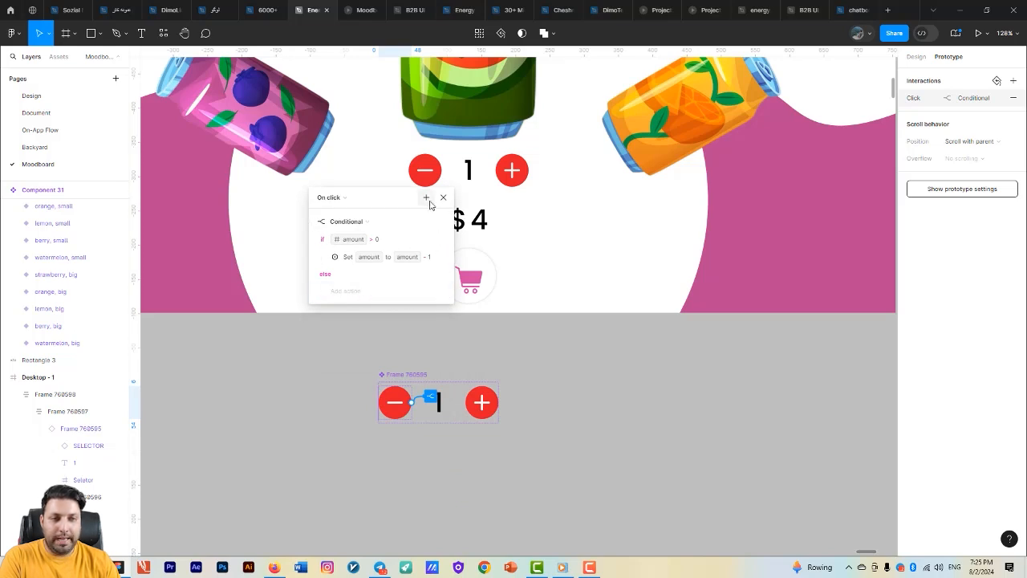
click(357, 294)
click(382, 352)
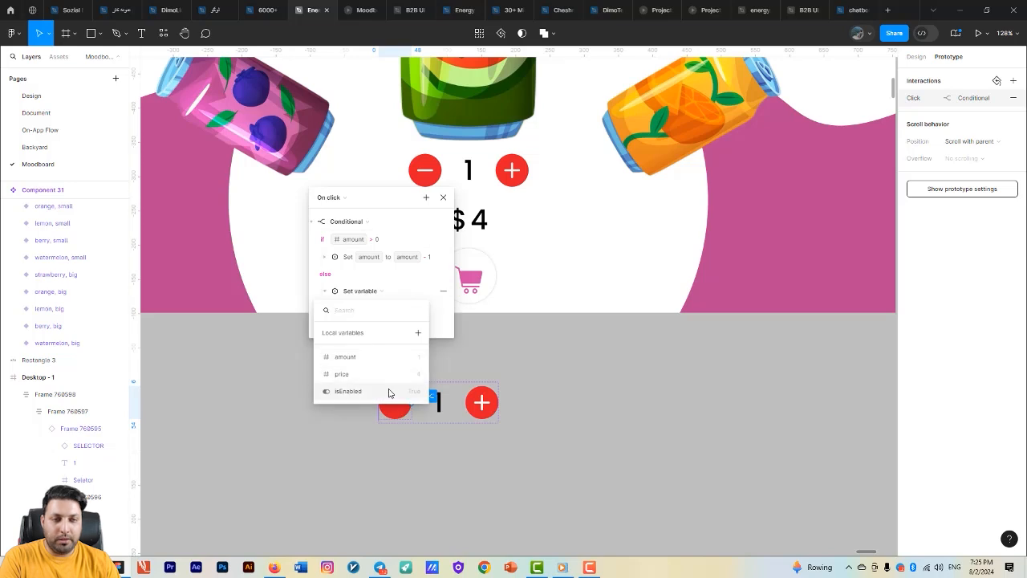
click(389, 392)
click(353, 371)
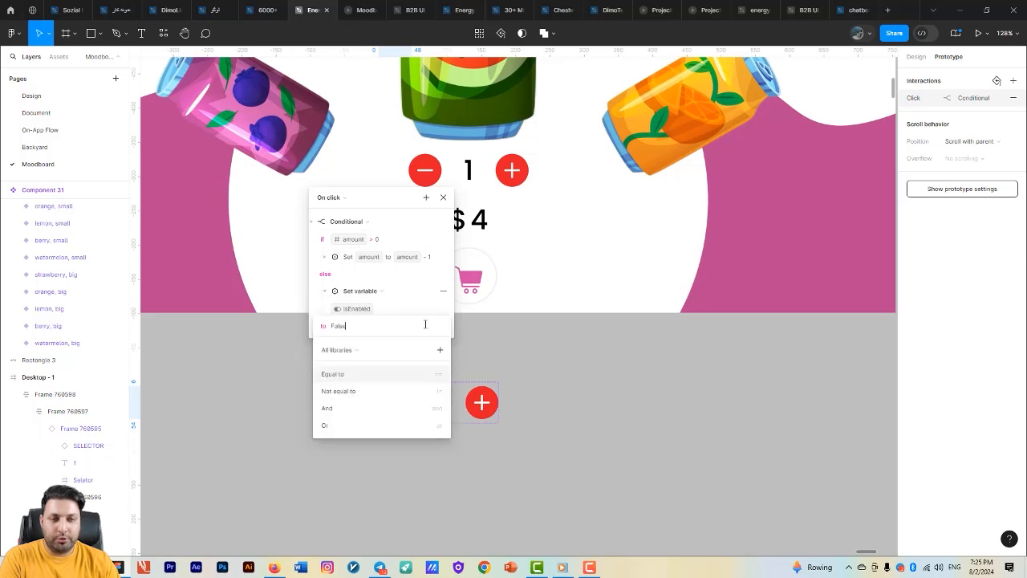
click(582, 396)
click(583, 398)
- Test in the running prototype how the minus button behaves when the quantity reaches zero and is raised again
click(366, 9)
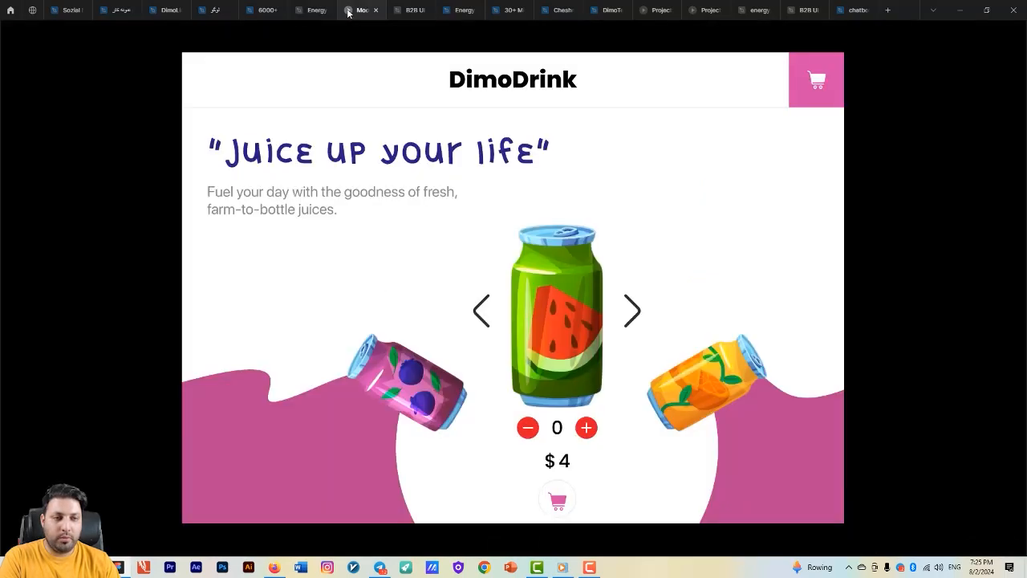
click(585, 427)
click(586, 427)
click(586, 428)
click(528, 427)
click(528, 428)
click(528, 428)
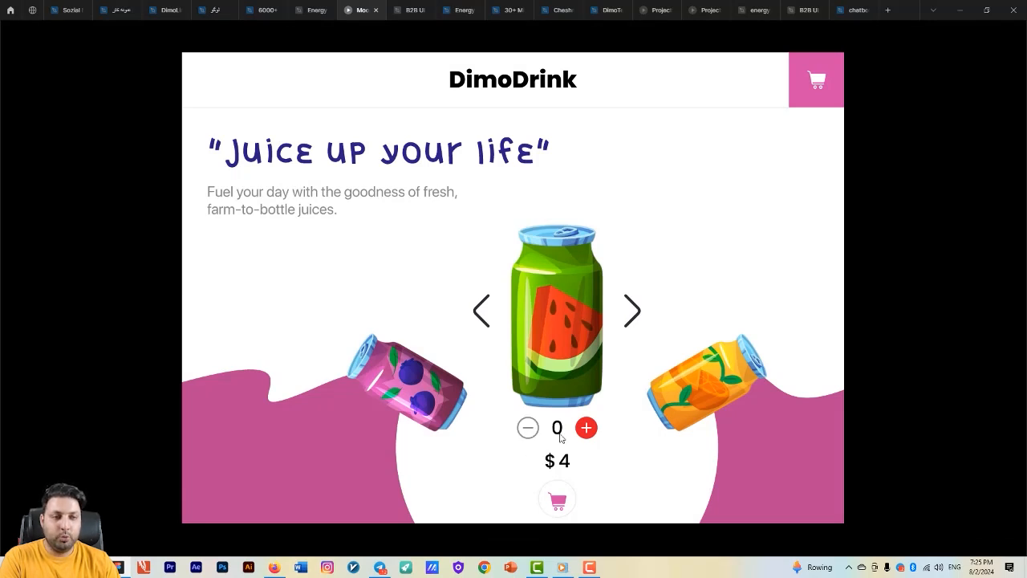
click(585, 427)
click(586, 428)
click(585, 428)
click(527, 427)
click(527, 428)
click(527, 428)
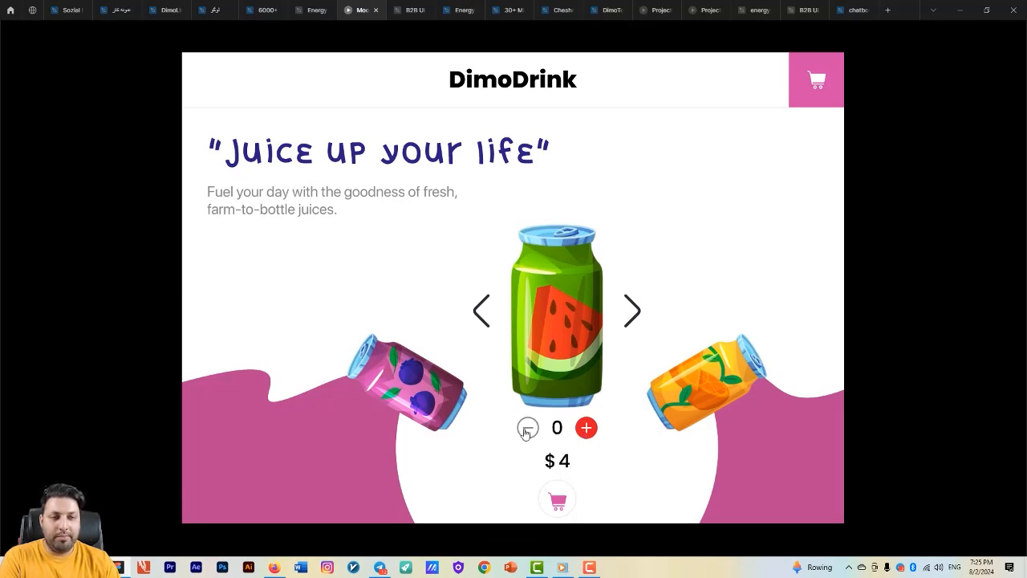
click(587, 428)
click(587, 429)
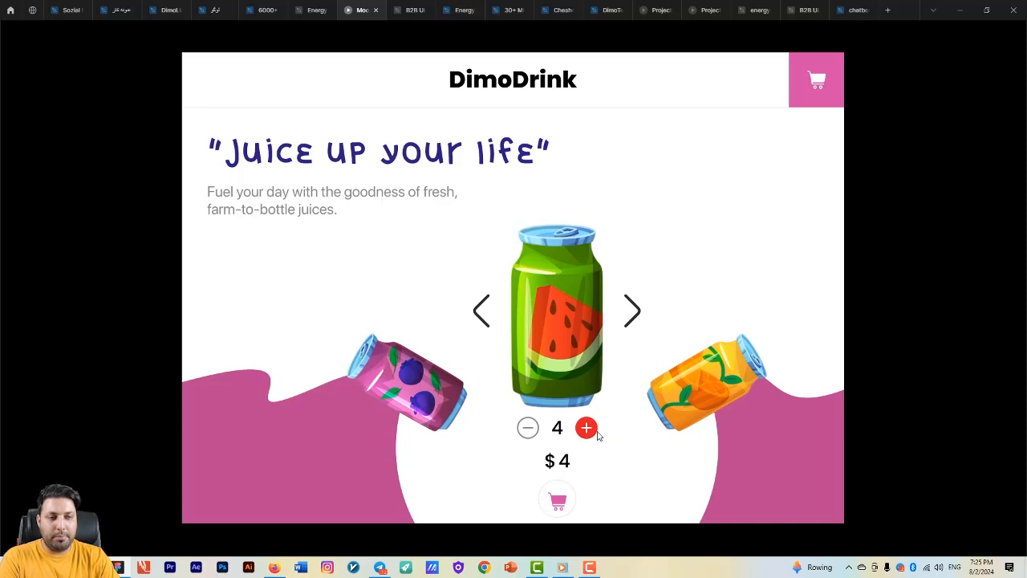
click(586, 428)
click(587, 429)
click(527, 429)
click(527, 428)
click(527, 429)
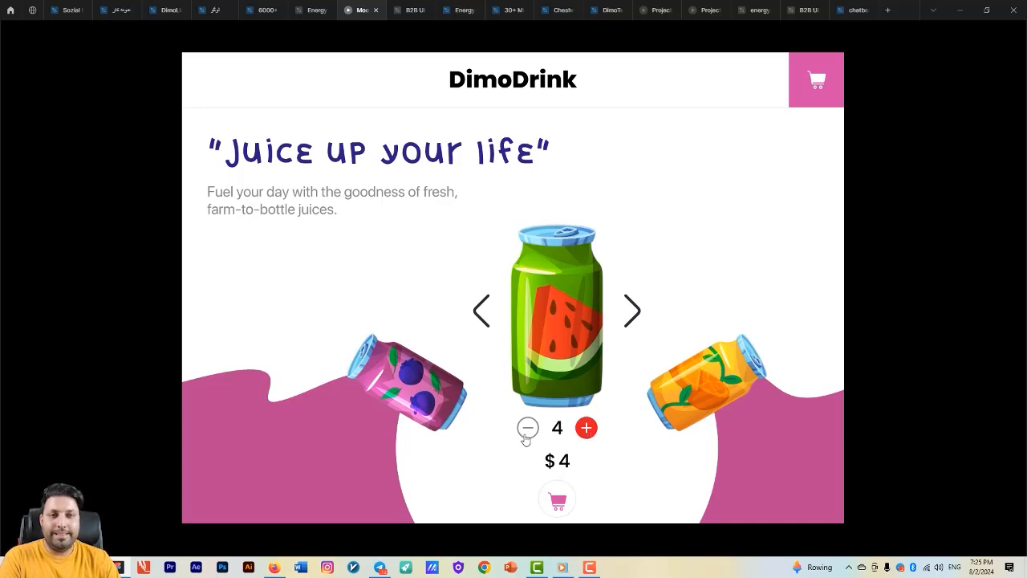
- Add a Conditional action with the condition isEnabled == False to the component's plus button click interaction in the design file
click(312, 10)
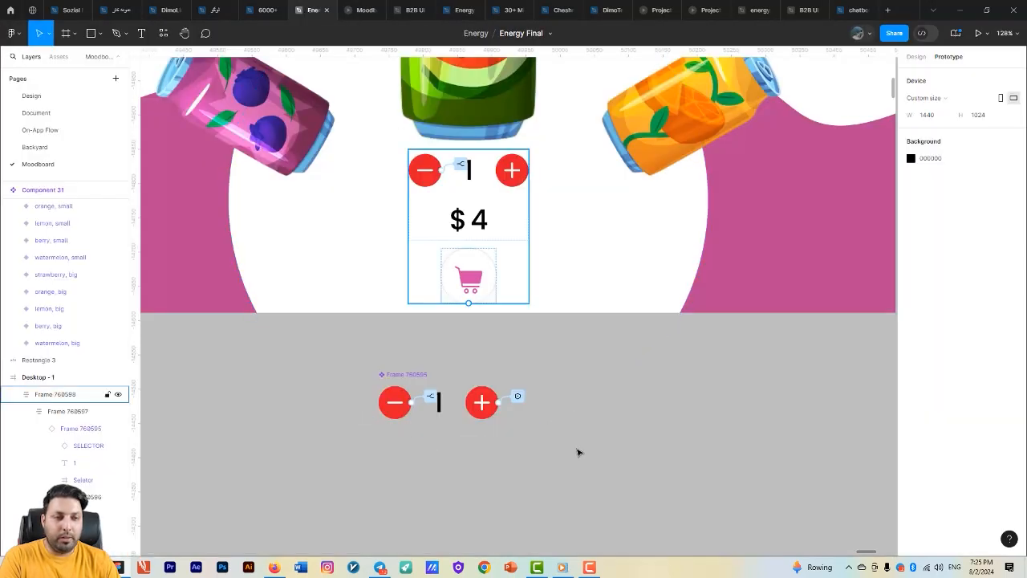
click(507, 401)
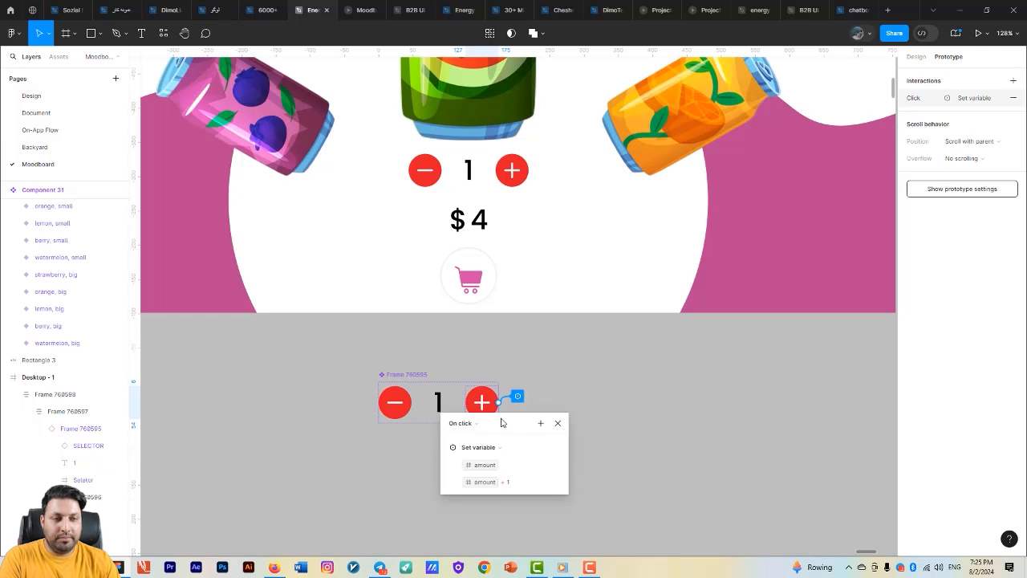
drag(504, 418, 535, 130)
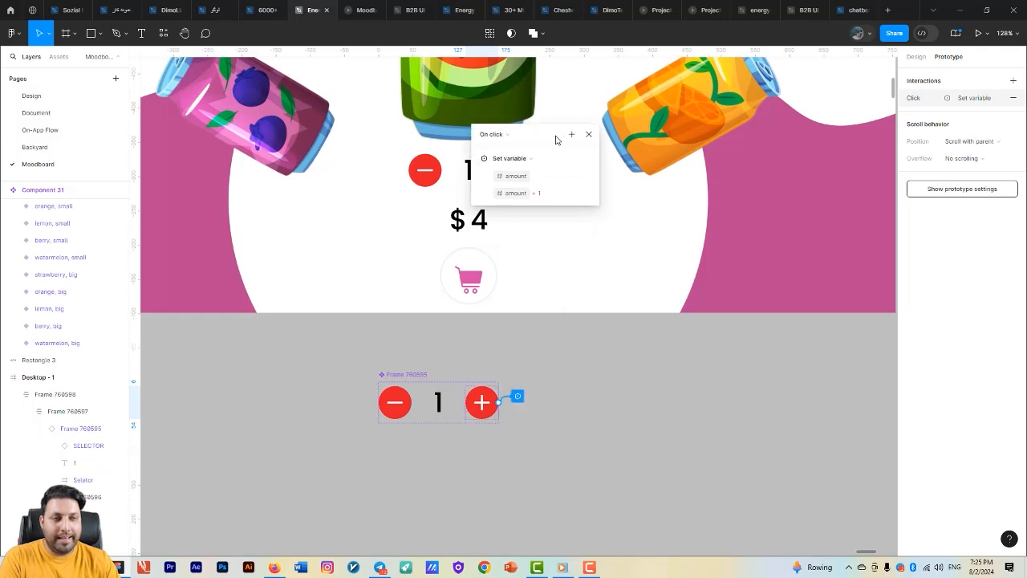
click(506, 135)
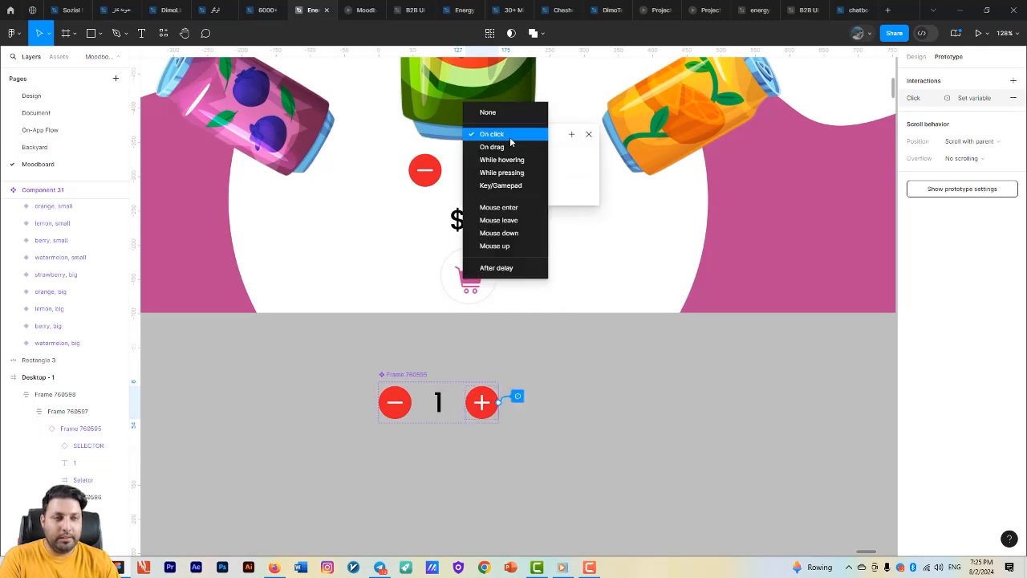
click(569, 136)
click(571, 135)
click(604, 216)
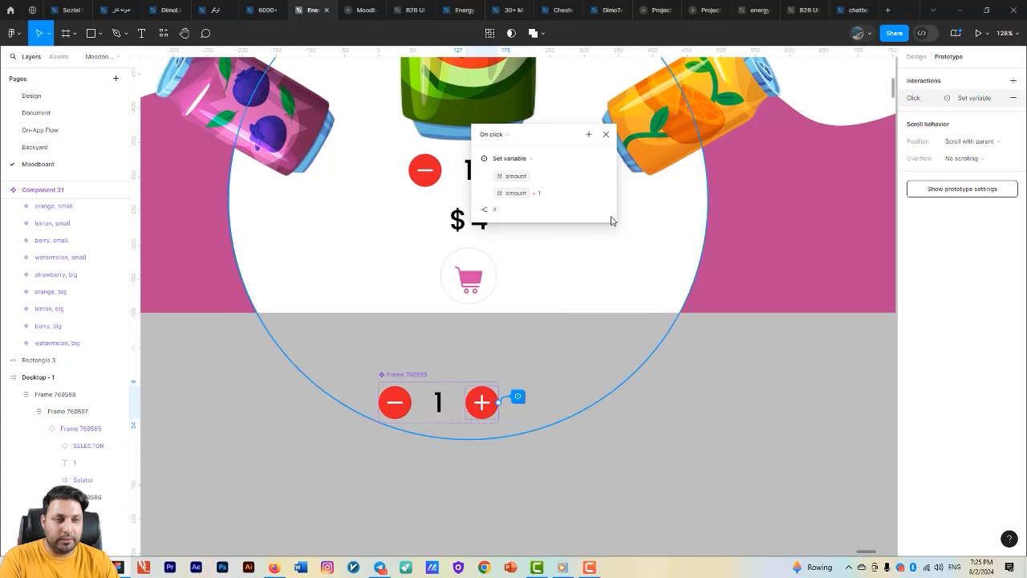
click(522, 227)
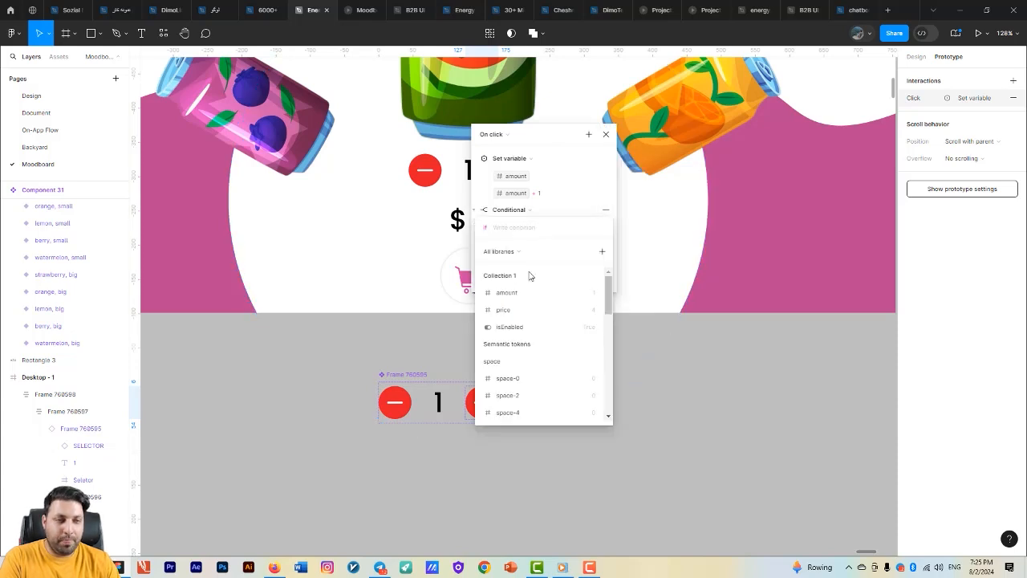
click(513, 326)
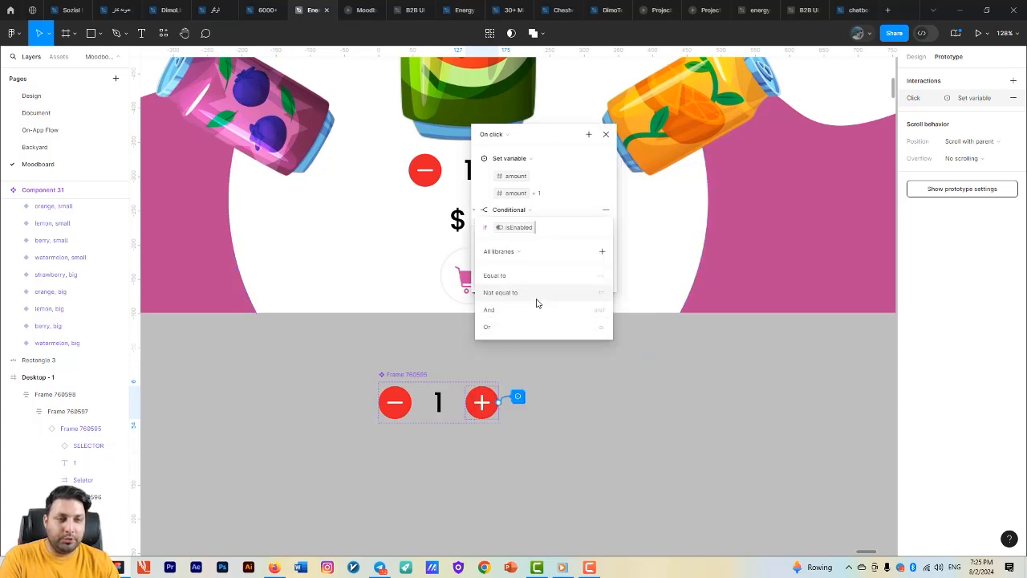
click(535, 279)
click(525, 293)
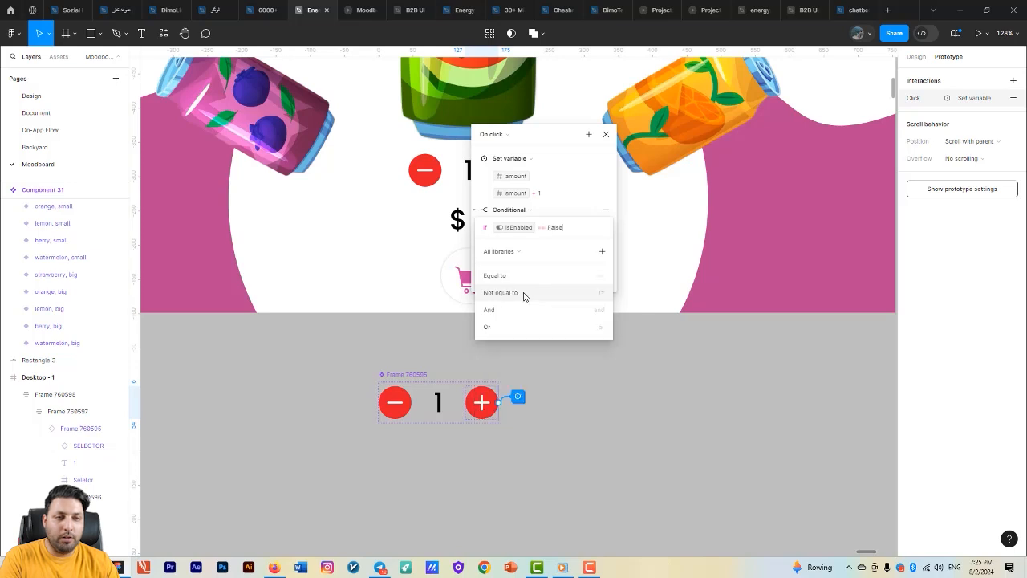
click(562, 169)
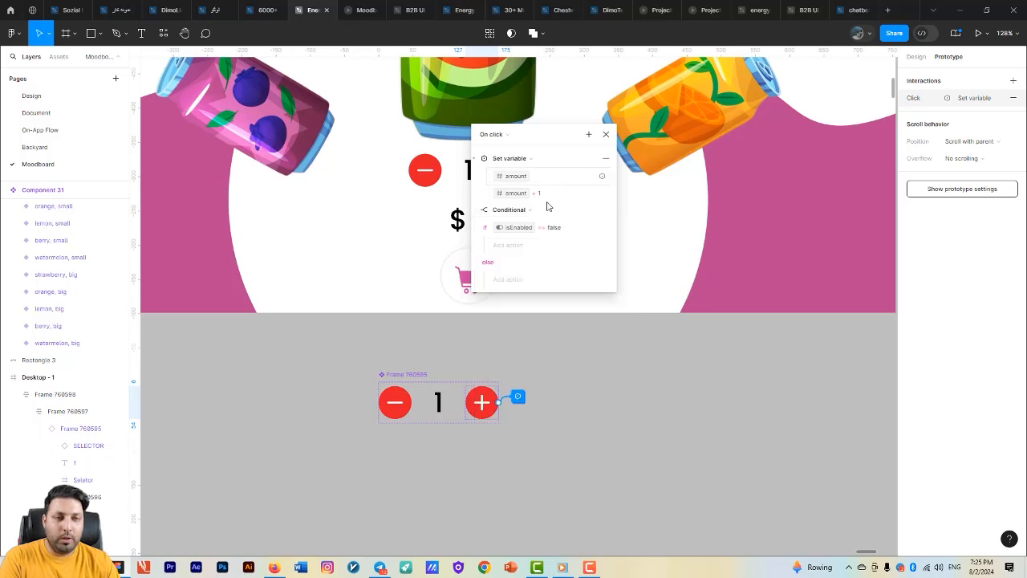
- Add a Set variable action to the plus button conditional's if branch that sets isEnabled to True
click(525, 245)
click(546, 301)
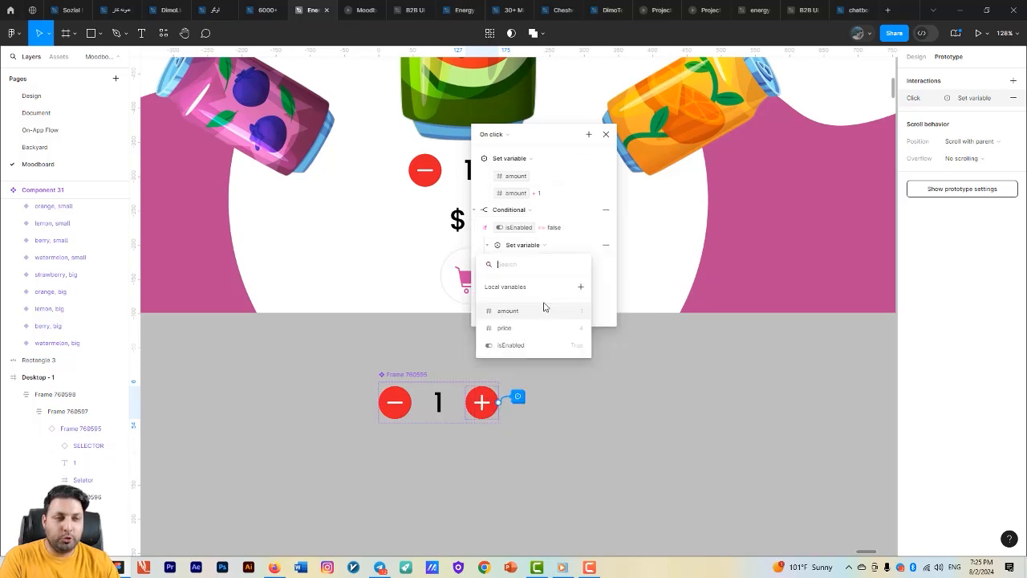
click(510, 345)
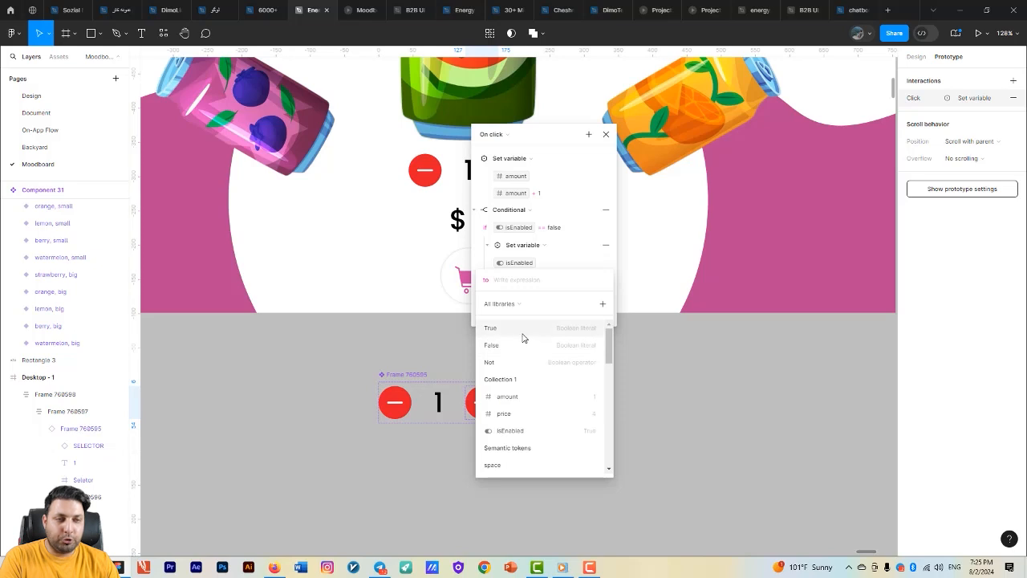
click(522, 327)
click(719, 406)
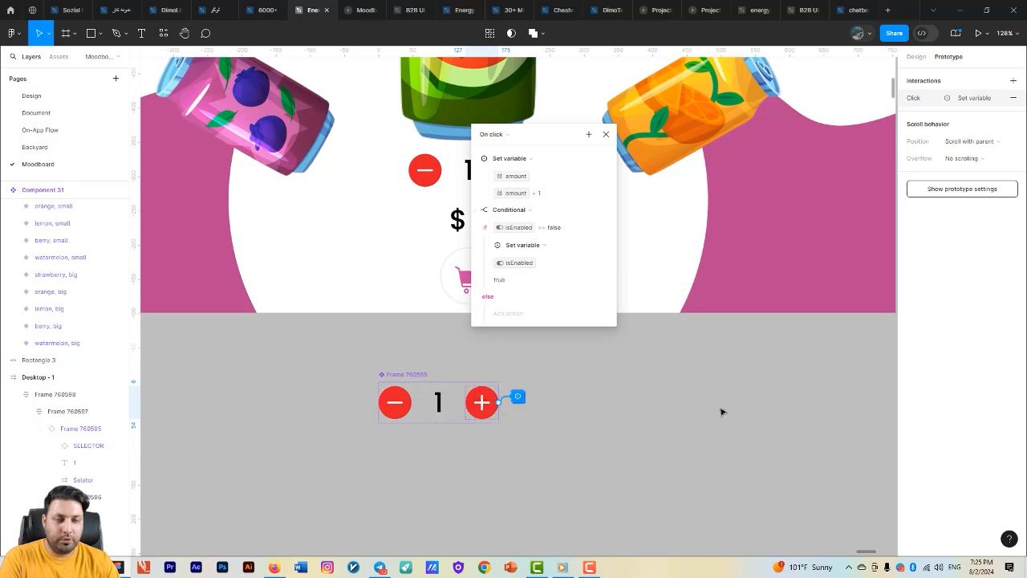
click(648, 380)
- Test in the running prototype whether the minus button disables at the lower limit and re-enables on increasing
click(360, 10)
click(585, 428)
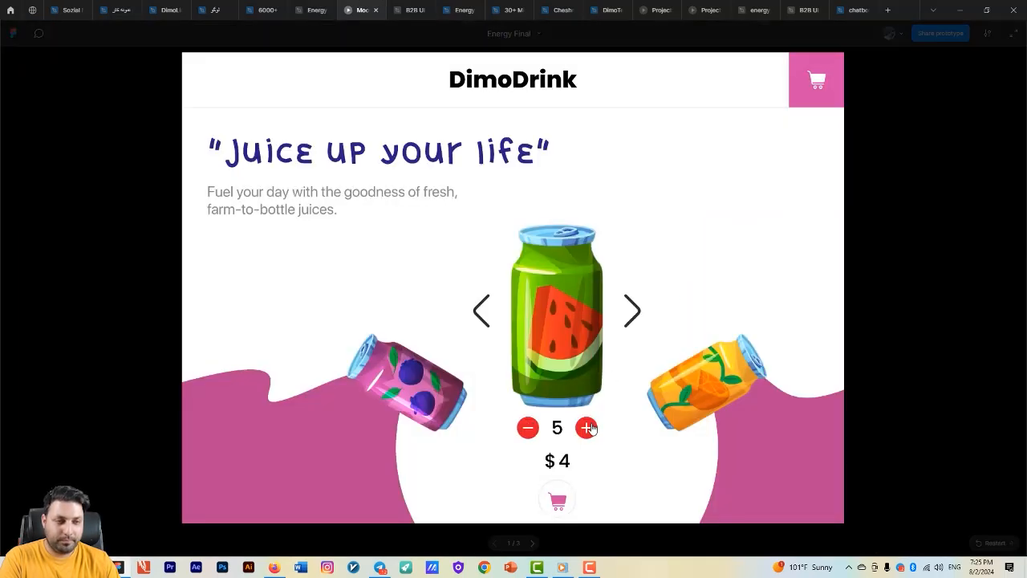
click(585, 428)
click(585, 428)
click(528, 428)
click(527, 428)
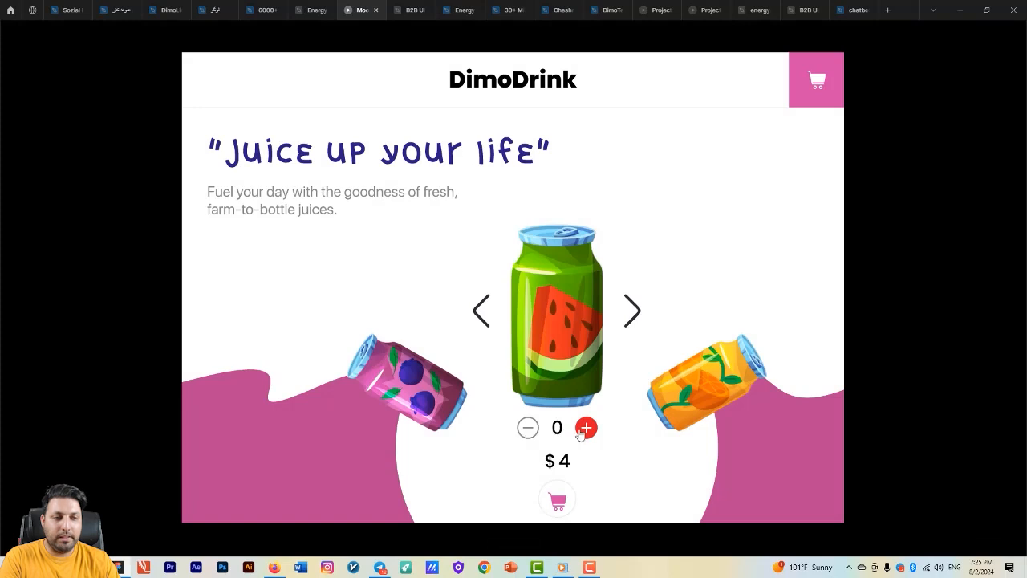
click(586, 427)
click(586, 427)
click(585, 428)
click(586, 428)
click(586, 428)
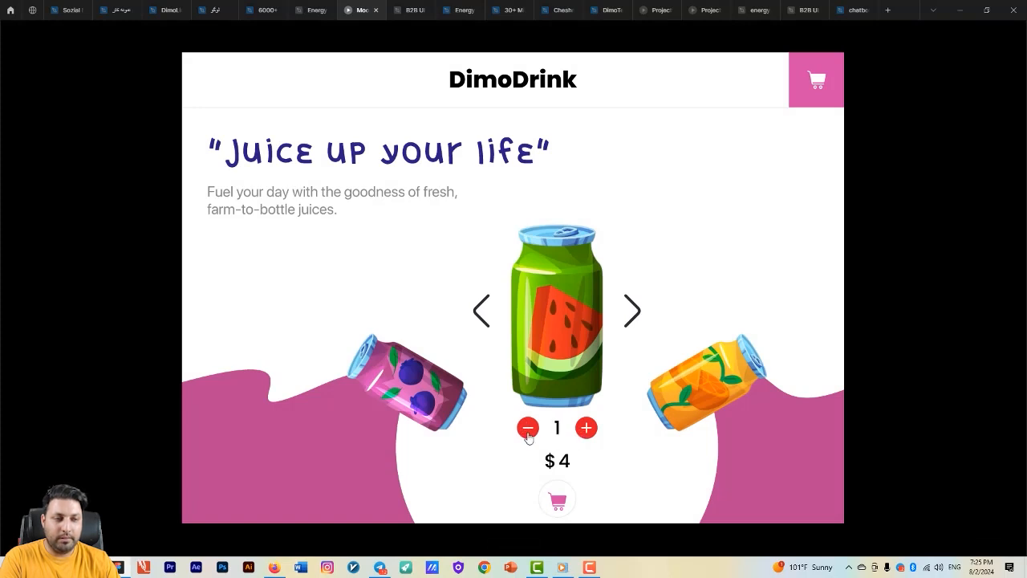
click(528, 427)
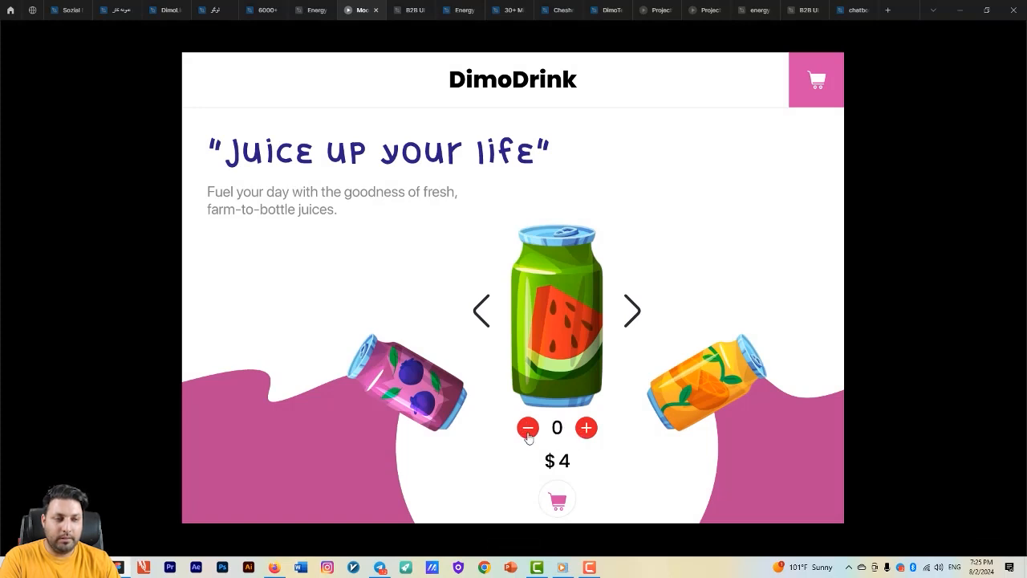
- Change the if condition of the component's minus button conditional to amount >= 0 in the design file
click(313, 10)
click(429, 401)
click(431, 397)
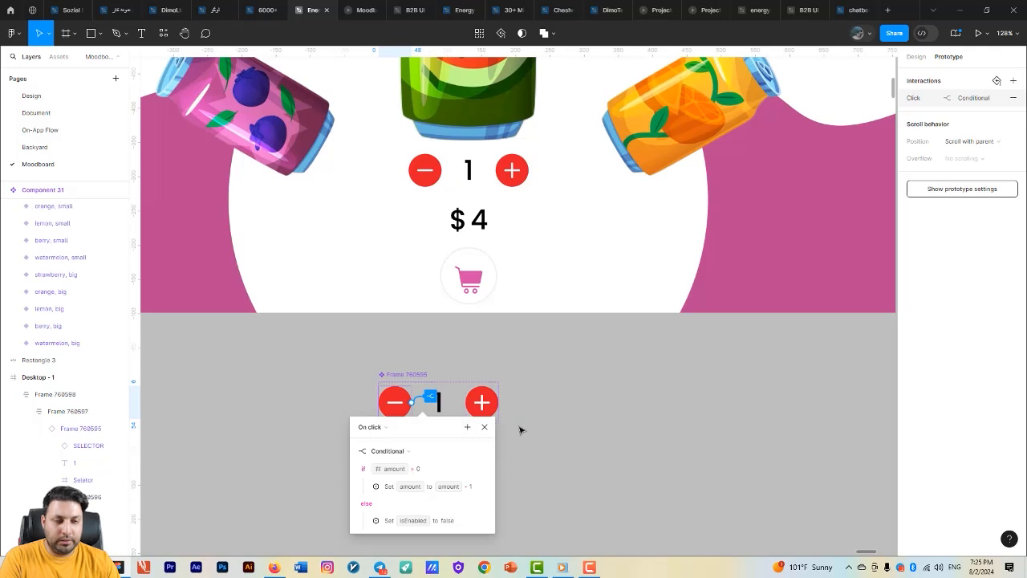
click(417, 468)
click(448, 433)
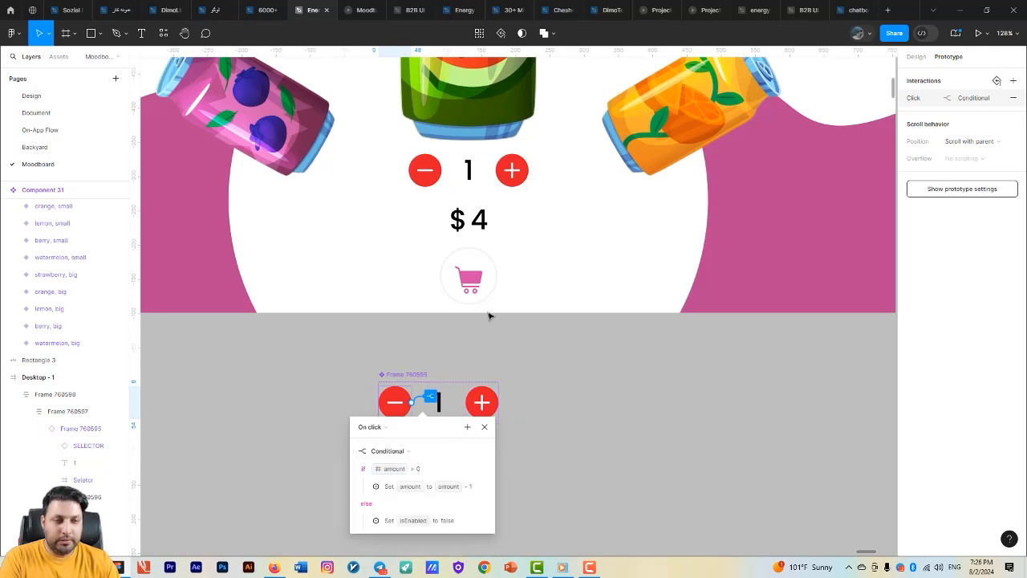
drag(440, 425, 522, 222)
click(501, 265)
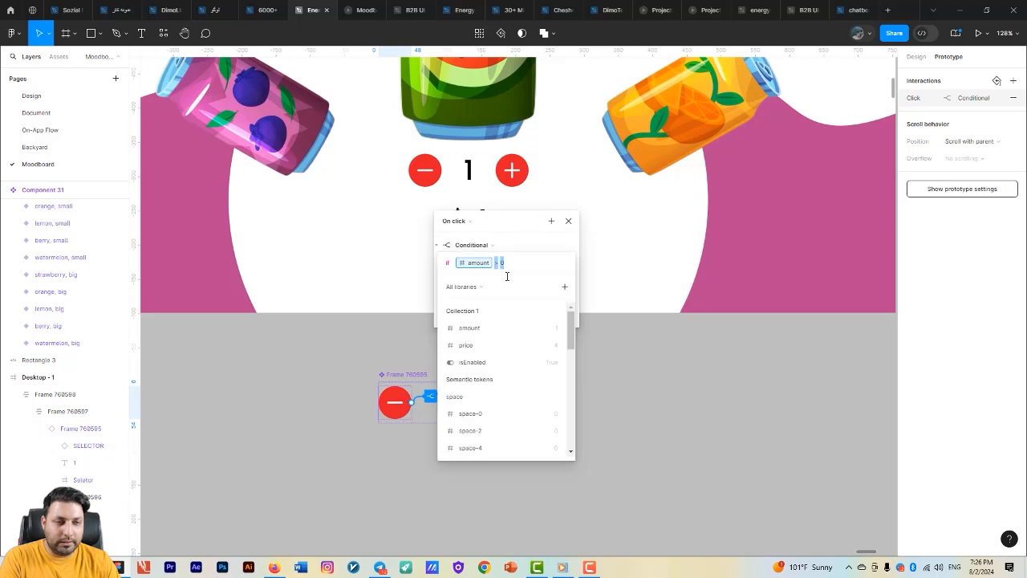
text(0)
key(BackSpace)
key(BackSpace)
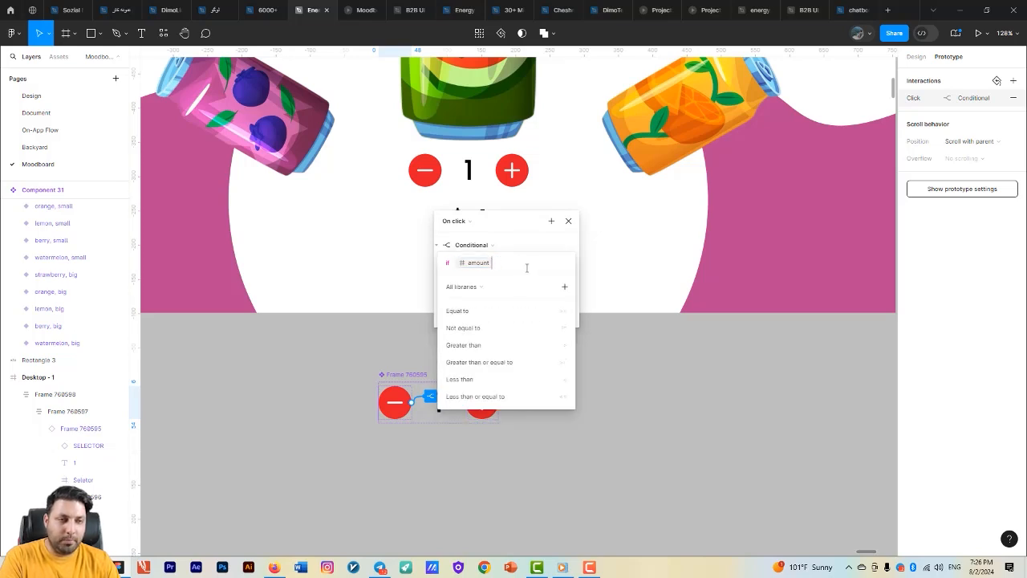
click(543, 362)
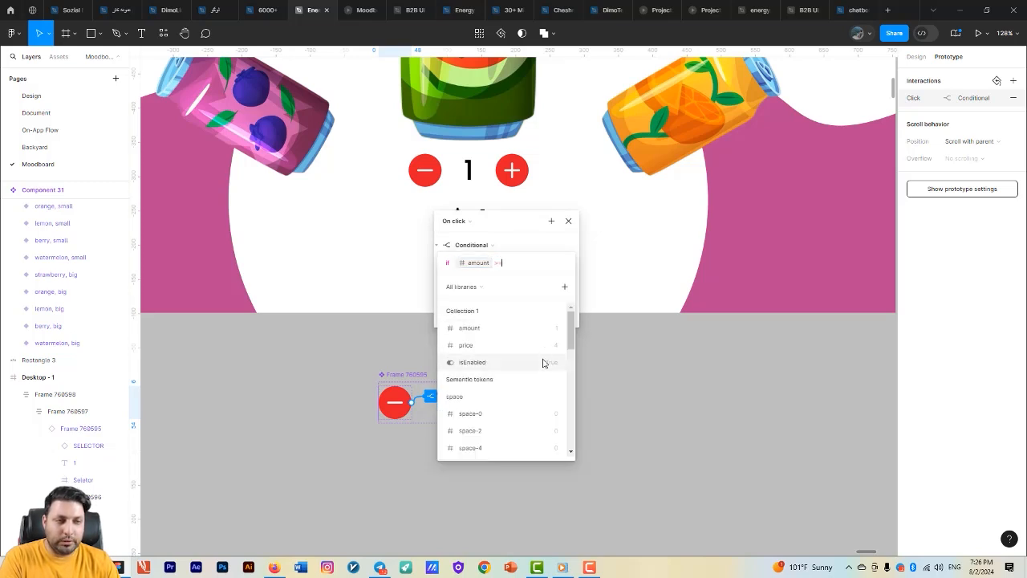
text(0)
click(633, 394)
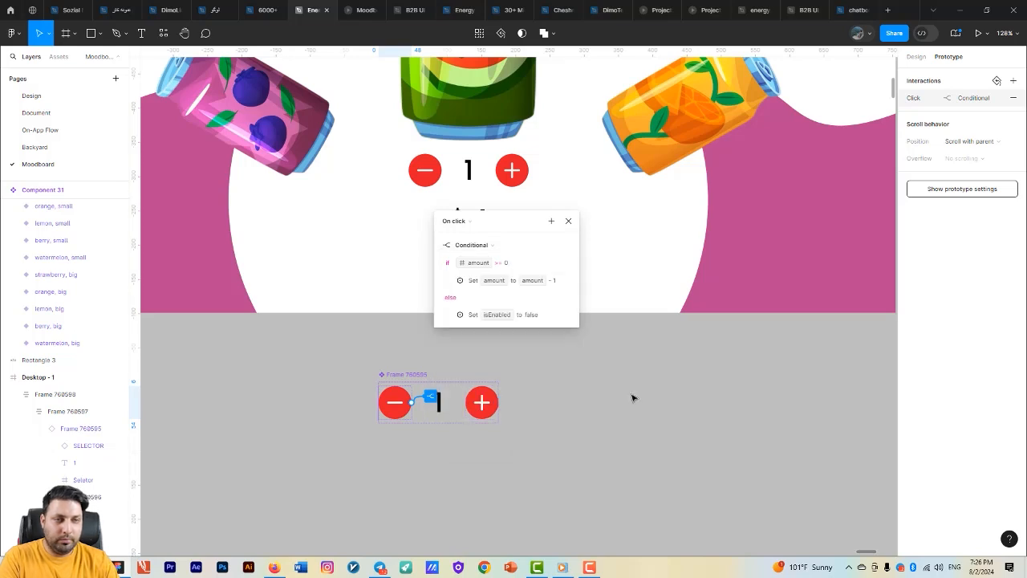
click(631, 395)
- Test the minus button's revised condition in the running prototype by raising the quantity and decreasing it past zero
click(354, 8)
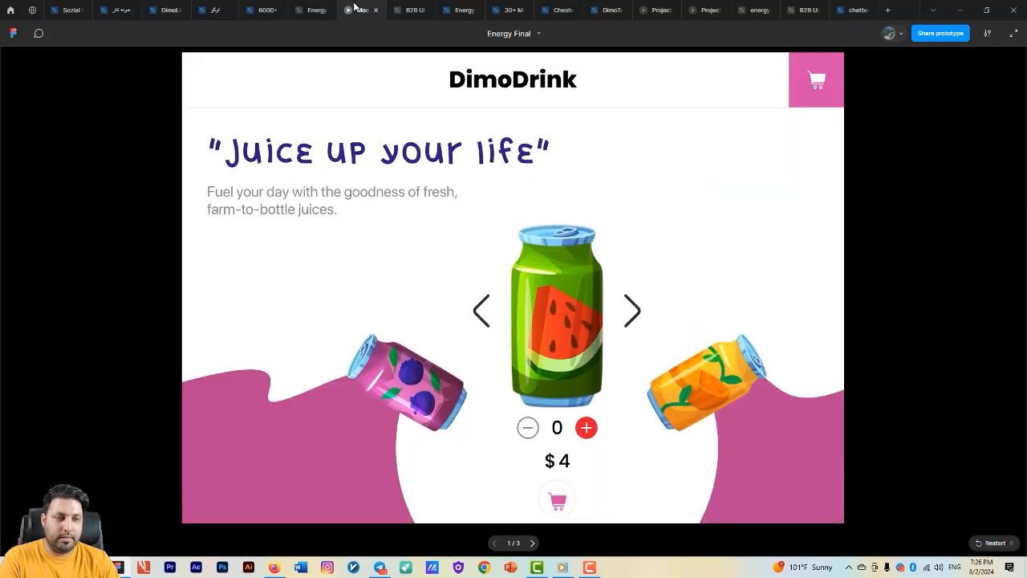
double_click(587, 427)
click(586, 428)
triple_click(528, 428)
click(528, 428)
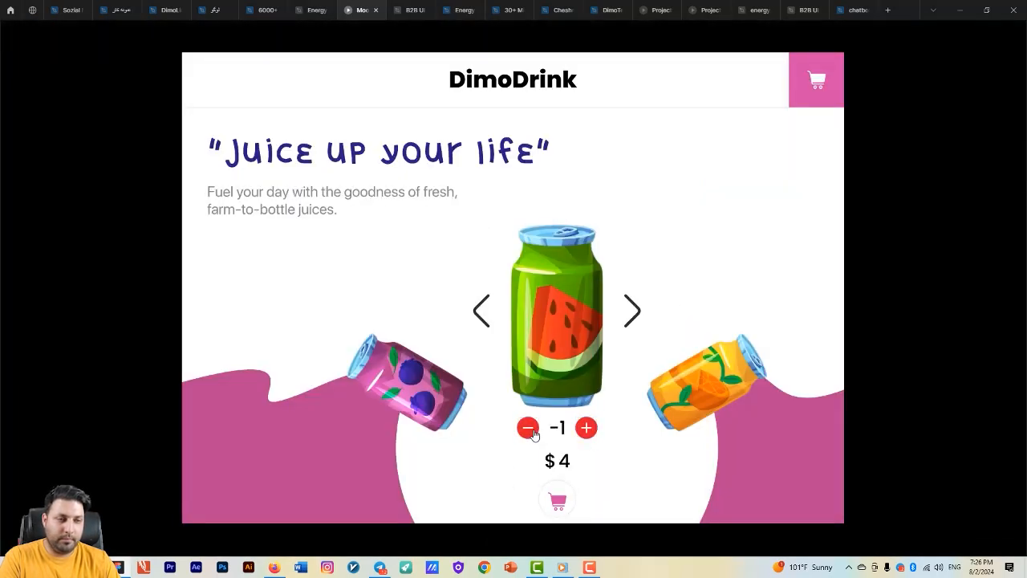
- Change the if condition of the component's minus button conditional to amount > 1 in the design file
click(314, 10)
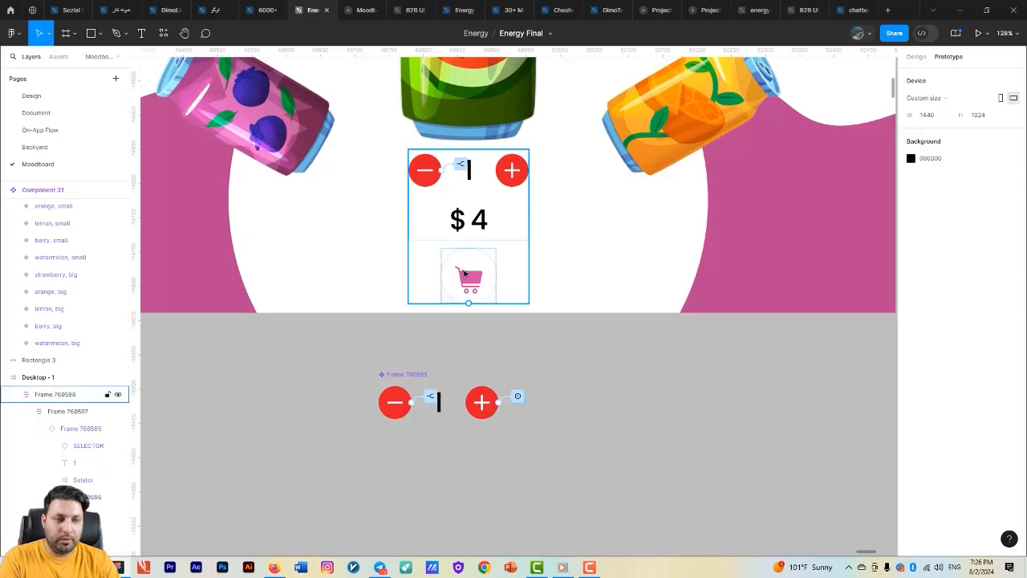
click(431, 398)
click(430, 399)
click(433, 465)
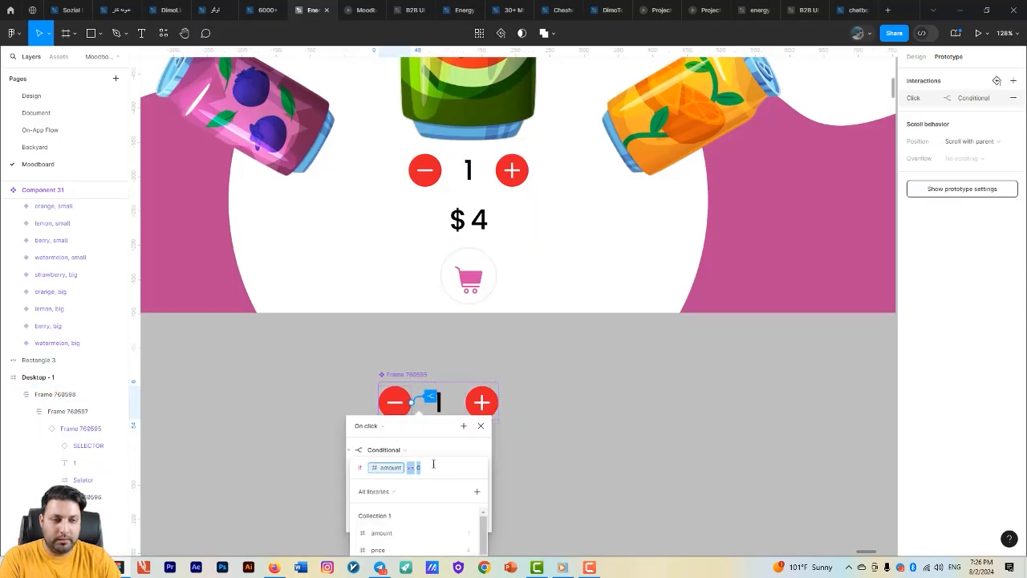
click(426, 471)
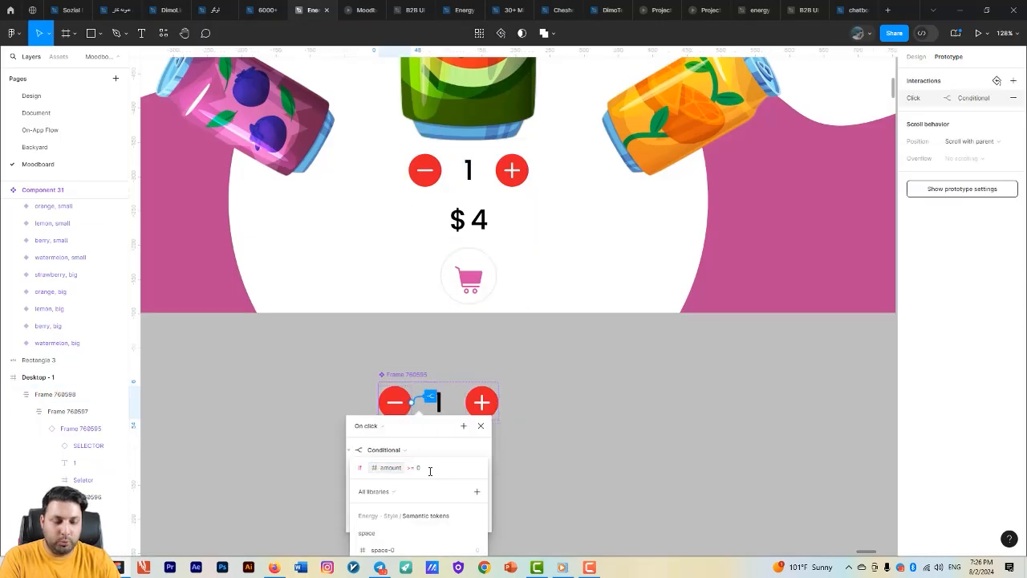
key(BackSpace)
key(BackSpace)
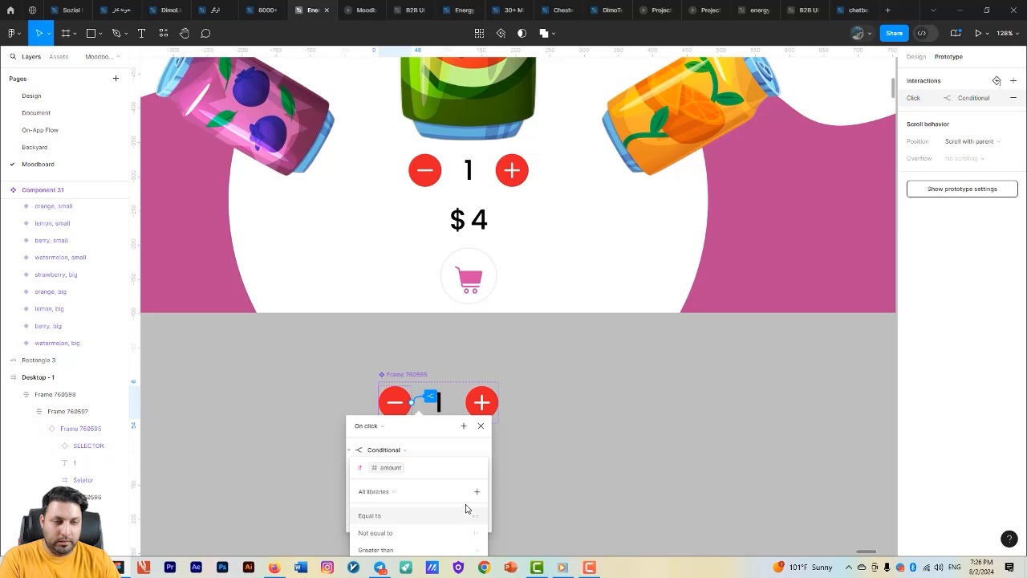
text(>1)
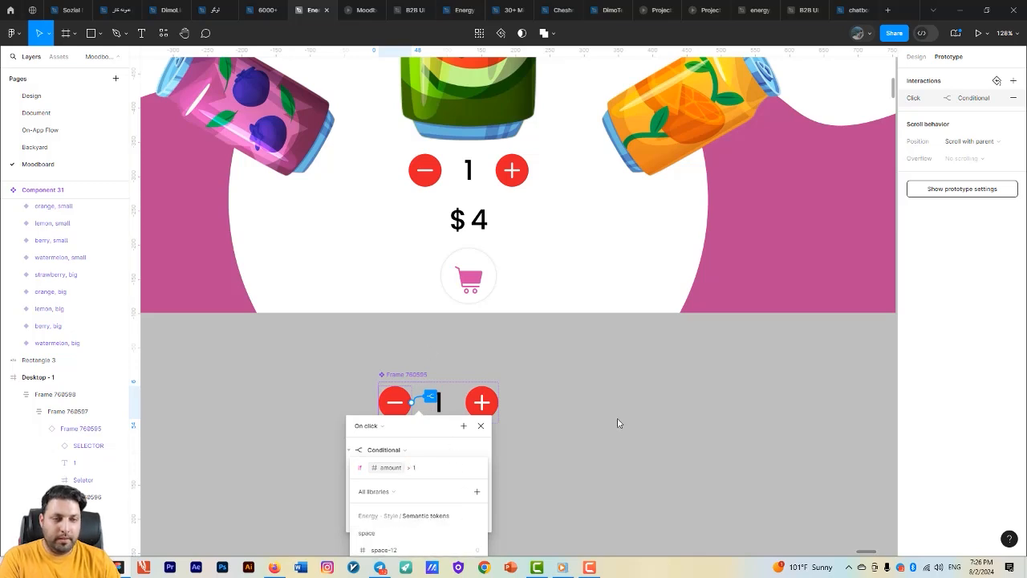
click(617, 423)
click(617, 421)
- Test the minus button's lower limit in the running prototype by raising and lowering the quantity repeatedly
click(373, 5)
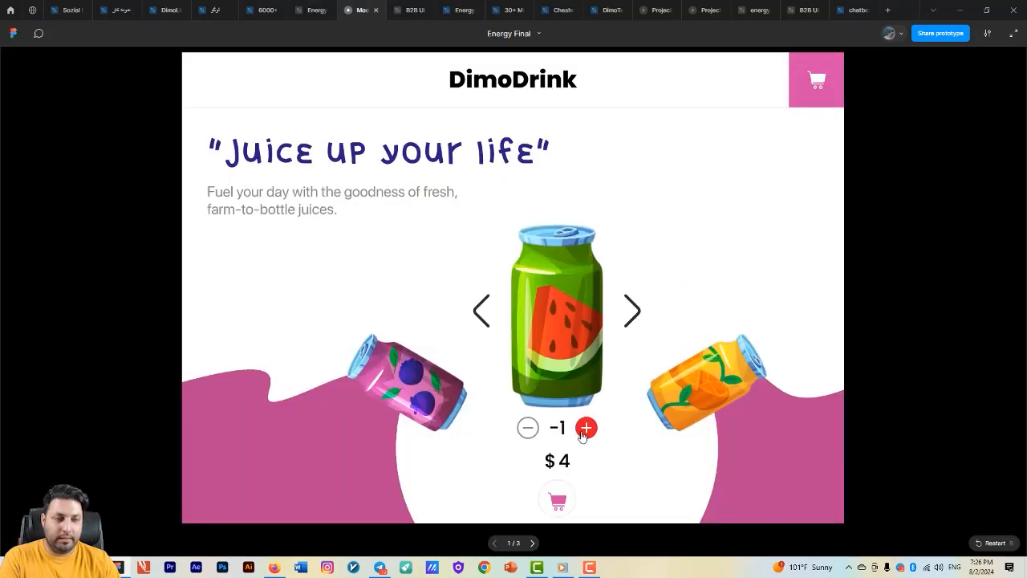
double_click(585, 429)
double_click(584, 429)
double_click(527, 428)
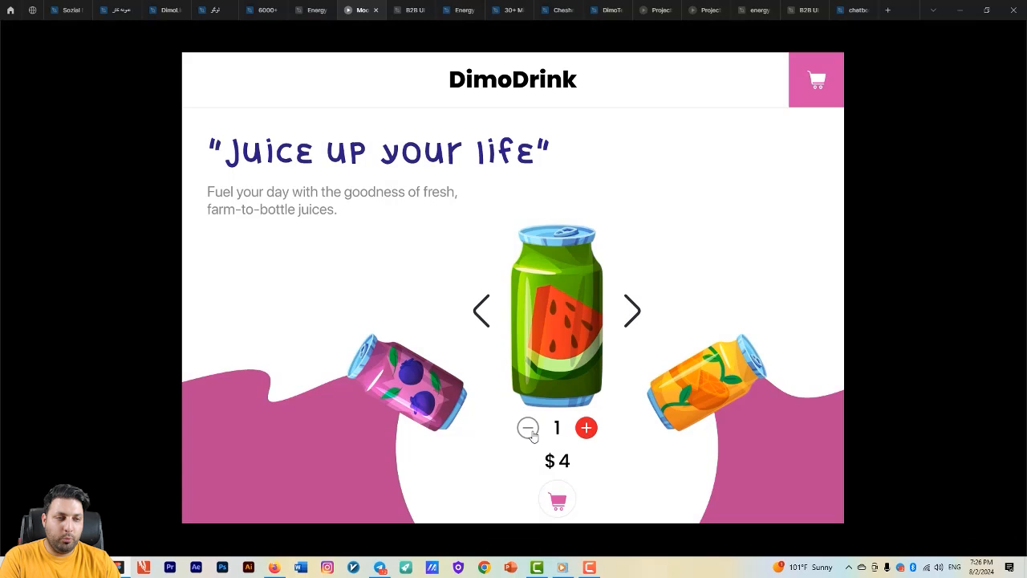
triple_click(584, 429)
double_click(527, 429)
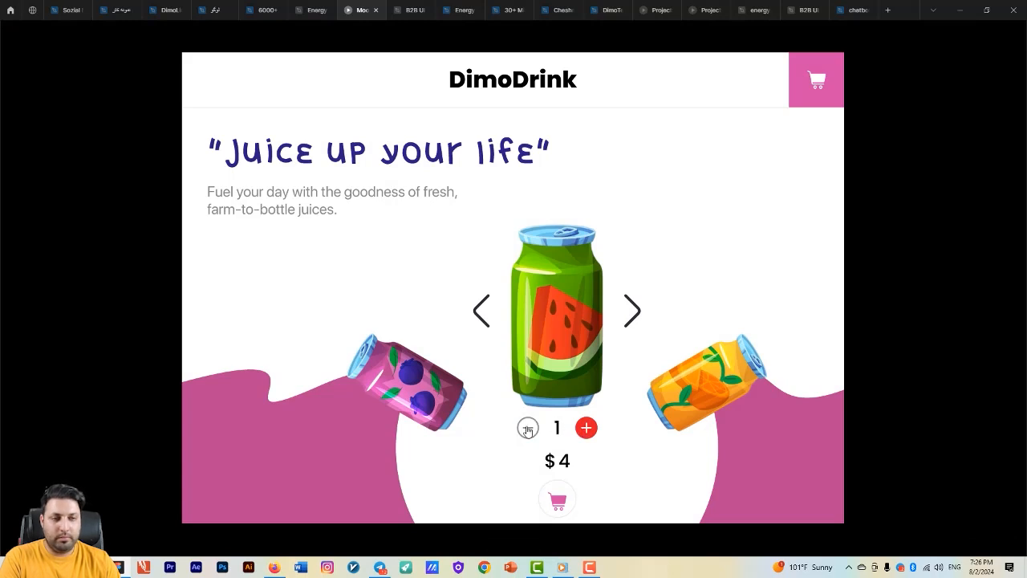
click(586, 427)
- Revise the if condition of the component's minus button conditional to amount > 0 in the design file
click(298, 9)
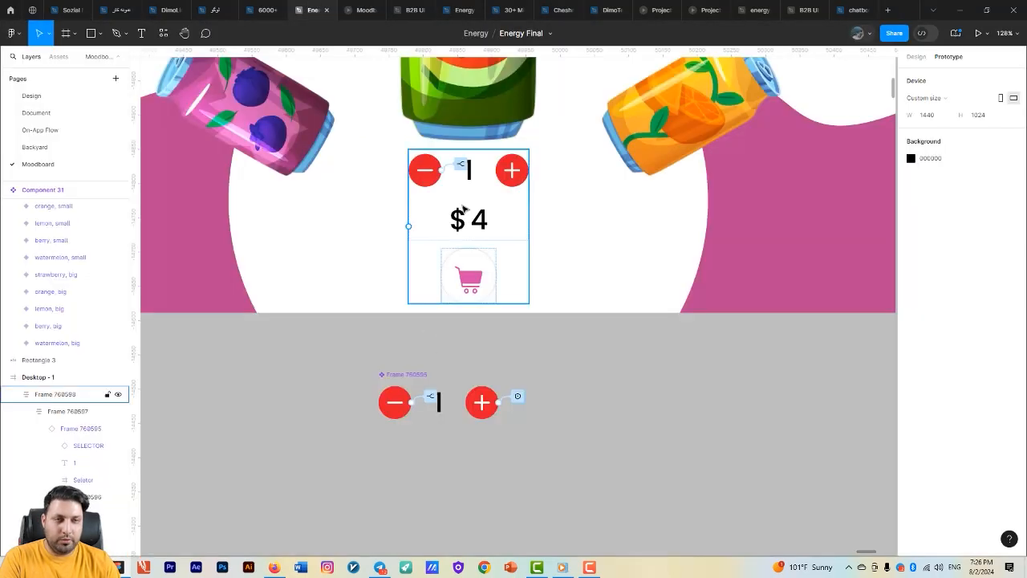
click(424, 402)
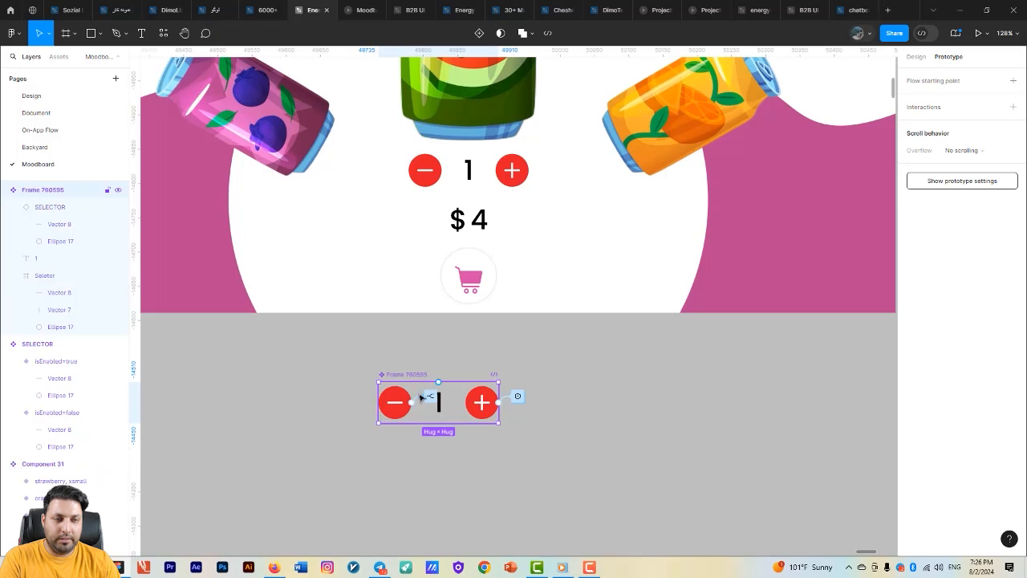
click(429, 397)
click(426, 464)
text(0)
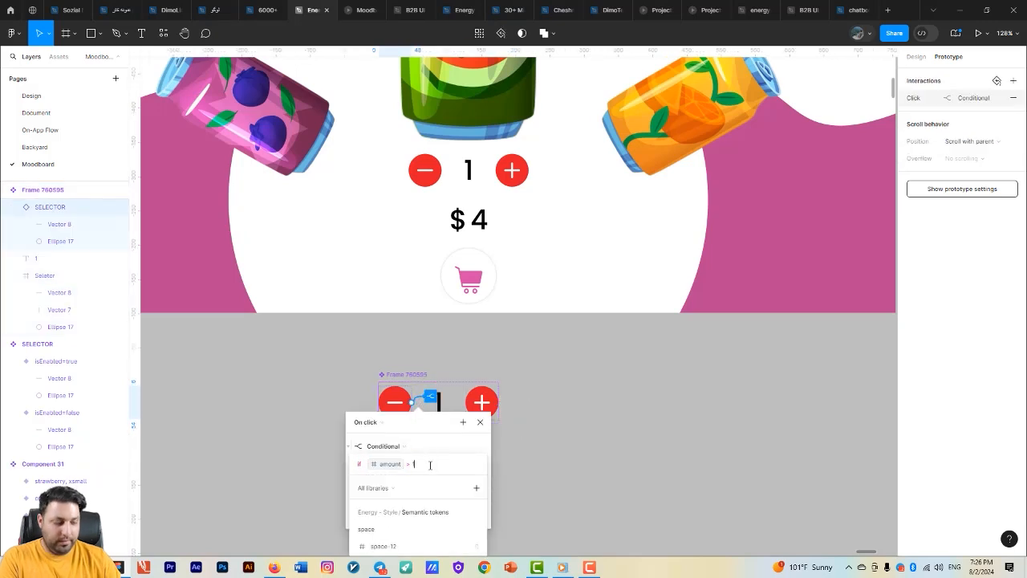
click(576, 448)
click(576, 448)
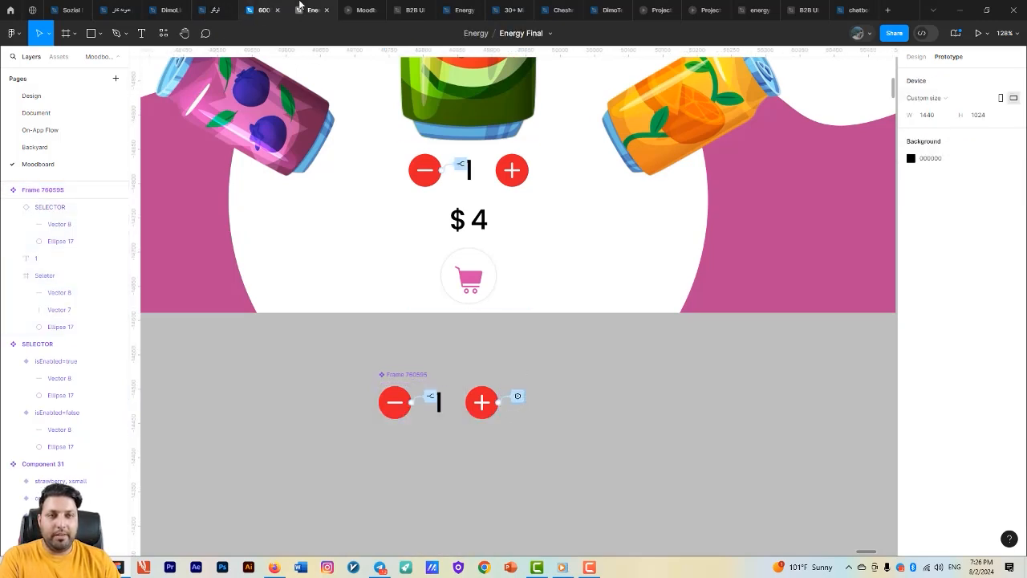
- Check in the running prototype how the quantity and price respond to increasing and decreasing the amount
click(359, 10)
click(583, 431)
click(582, 431)
click(525, 431)
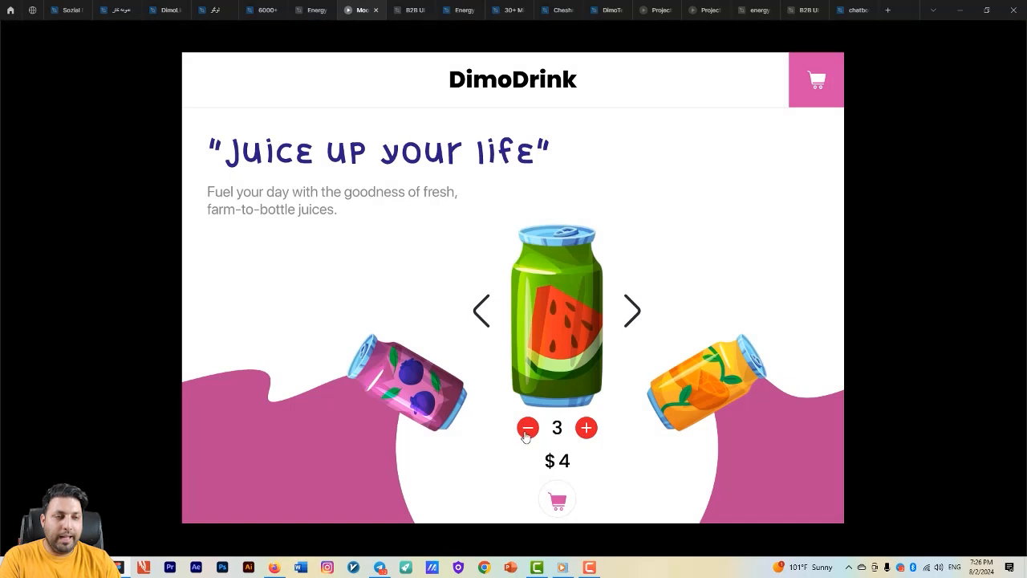
click(525, 432)
click(525, 431)
click(525, 432)
click(585, 431)
click(585, 432)
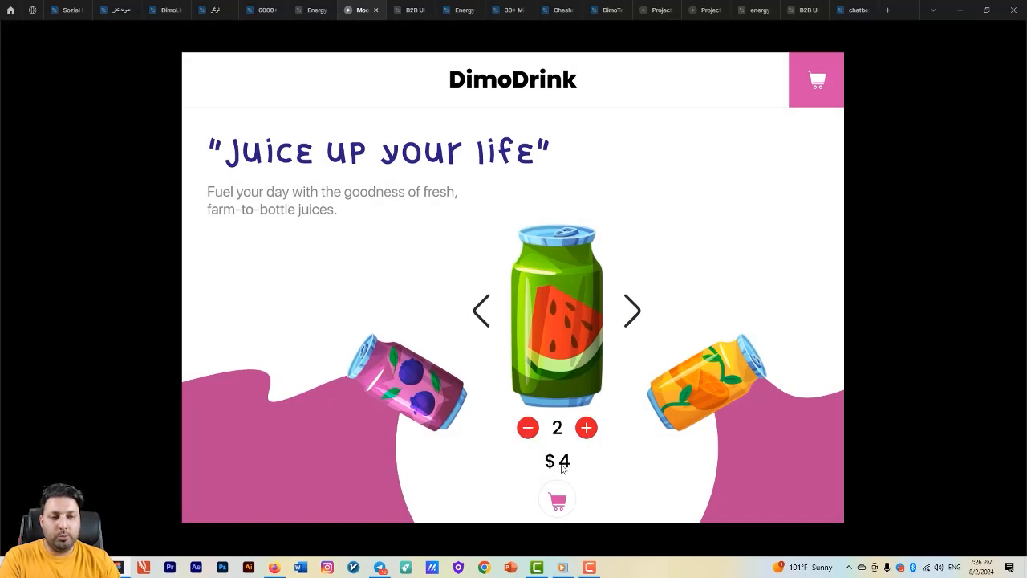
click(527, 431)
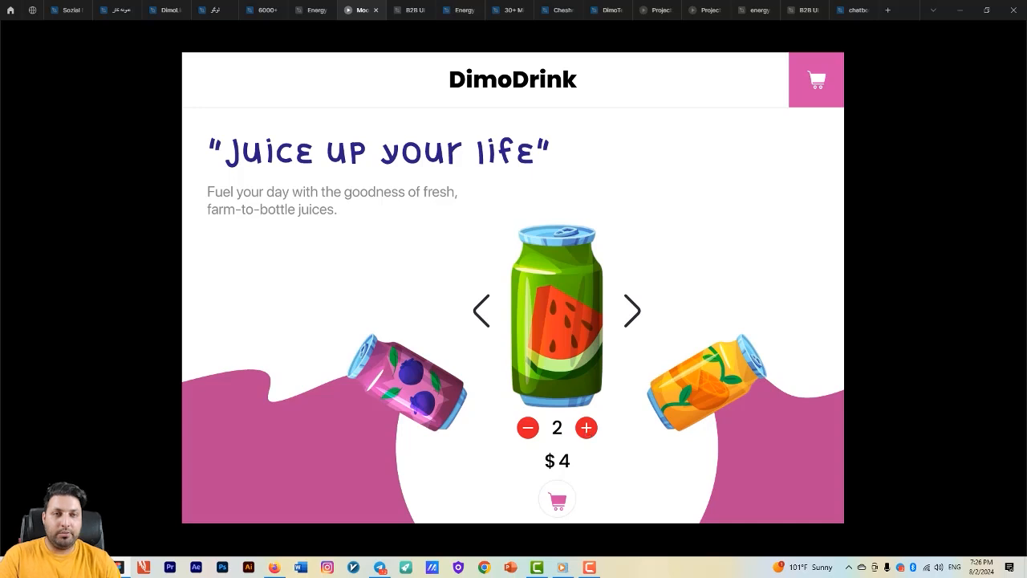
- Add a Set variable action to the component's plus button interaction that sets price to amount * 4
click(314, 10)
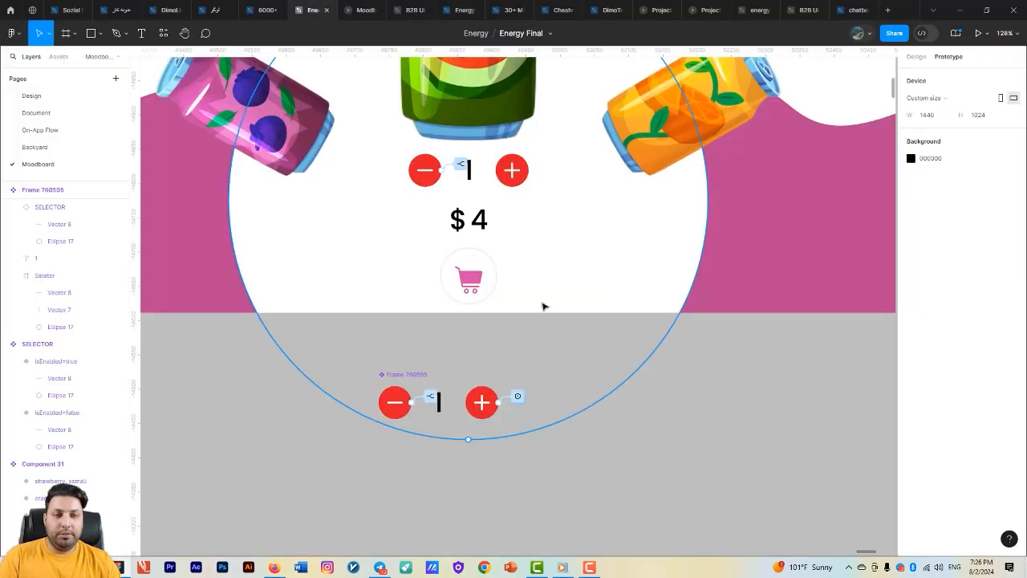
click(487, 231)
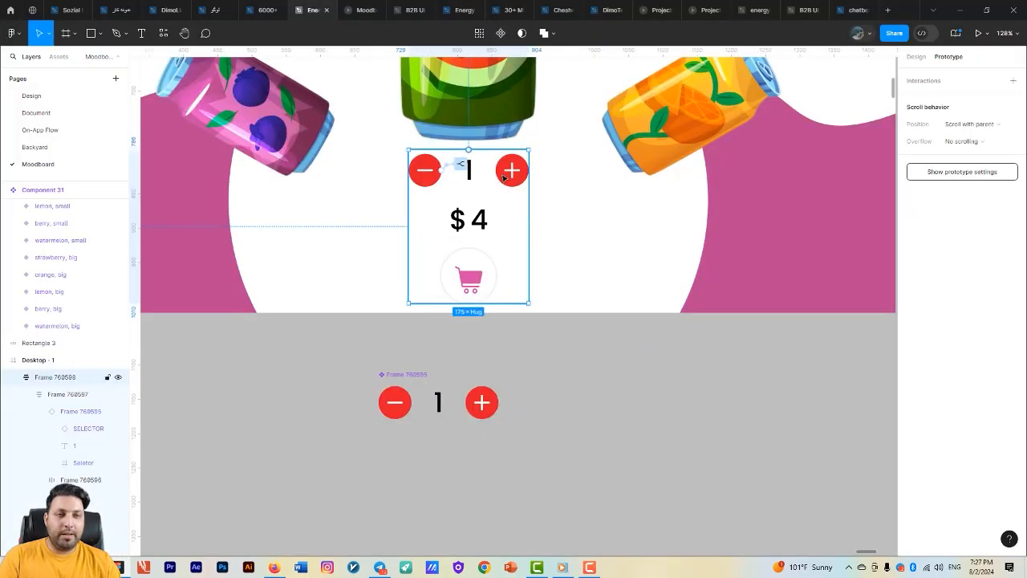
click(496, 401)
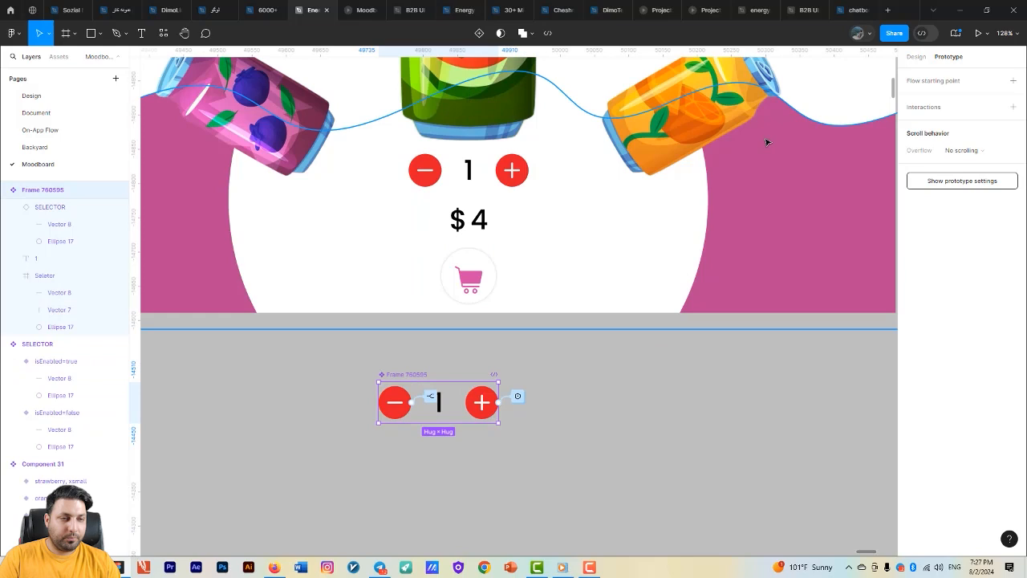
click(518, 398)
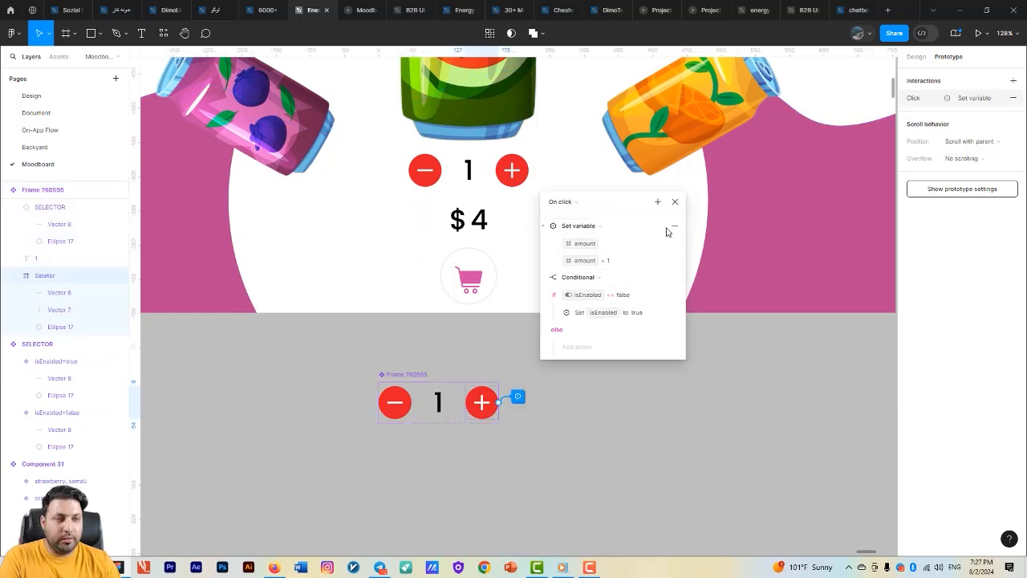
click(658, 202)
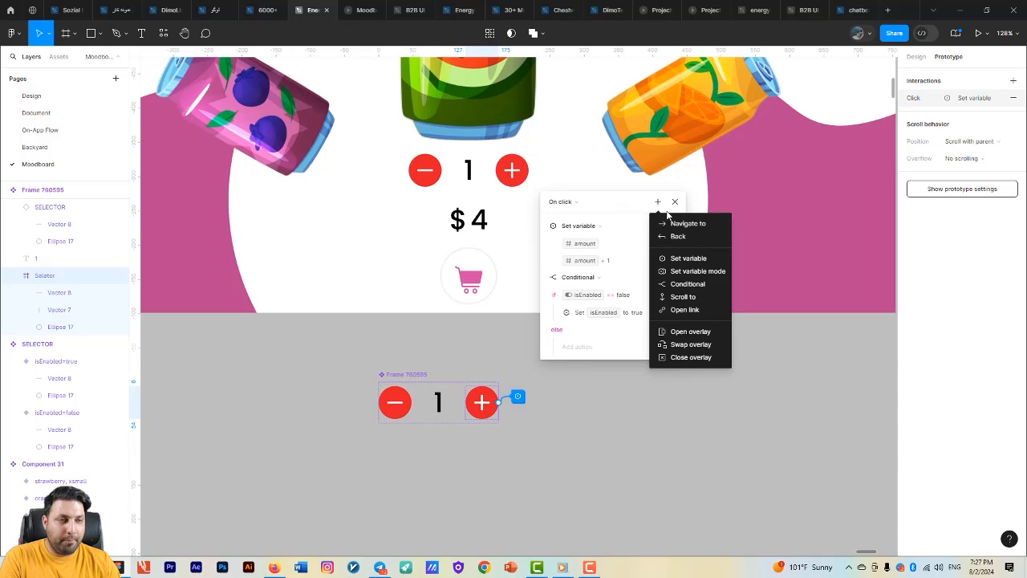
click(666, 260)
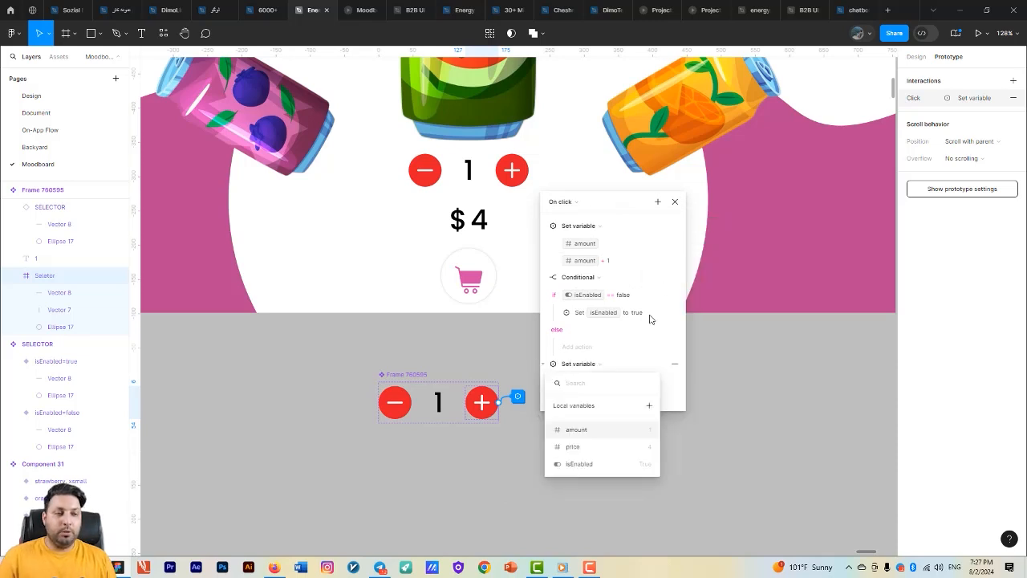
click(572, 446)
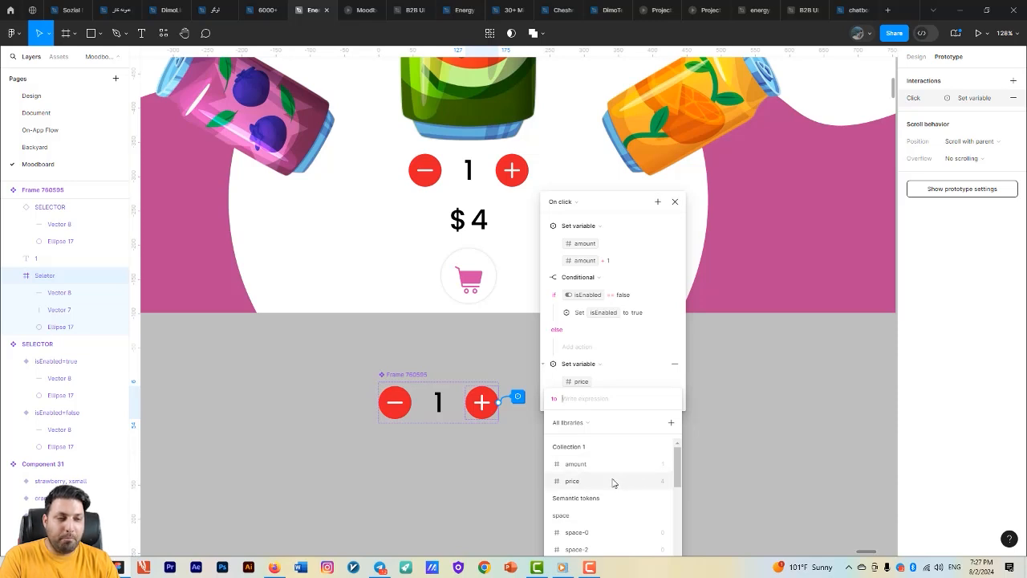
click(607, 469)
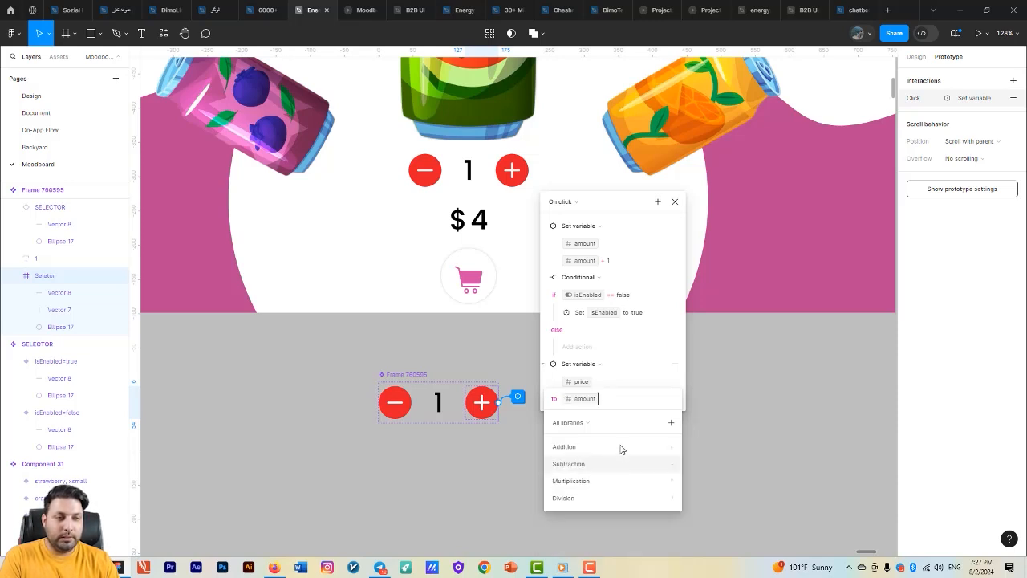
click(603, 486)
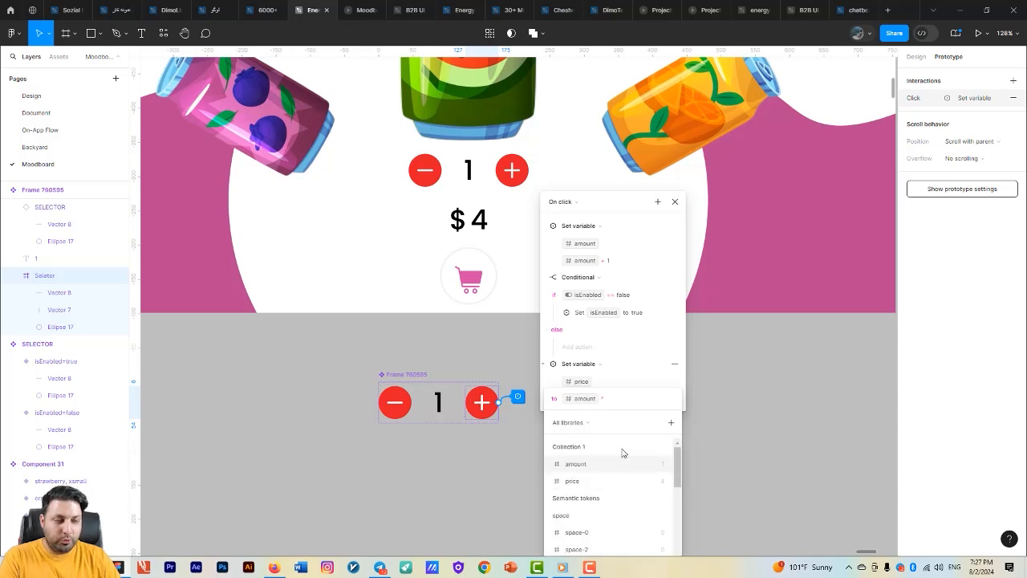
text(4)
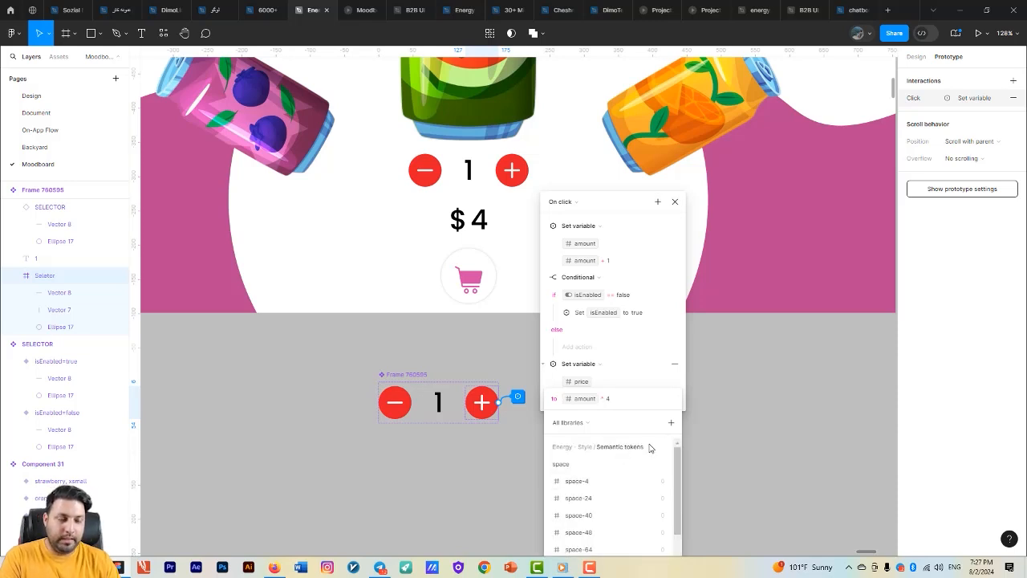
click(729, 440)
click(728, 439)
- Test in the running prototype whether the price follows the quantity when the amount is increased
click(360, 9)
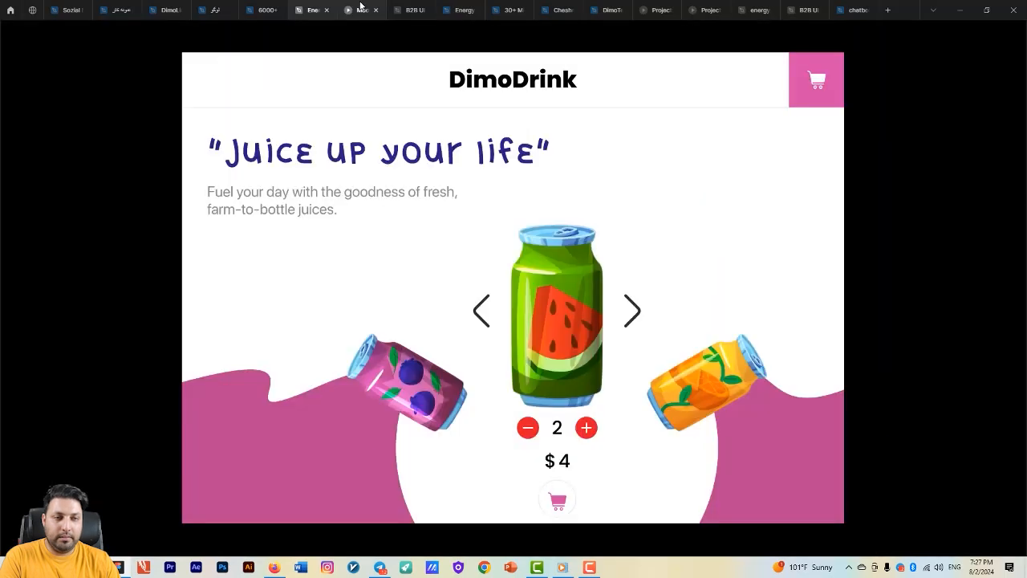
click(527, 427)
click(589, 428)
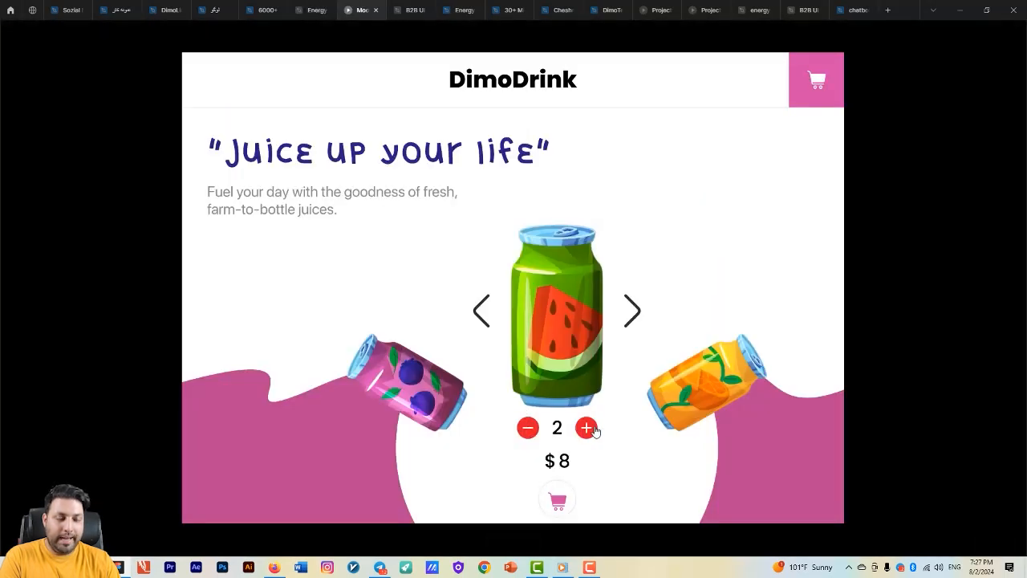
click(589, 428)
click(589, 428)
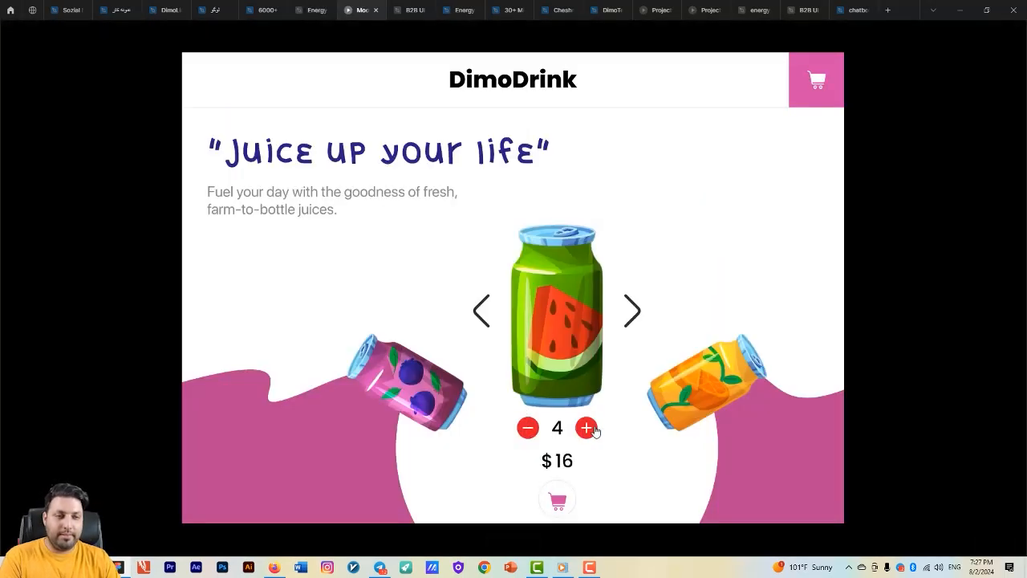
- Add a Set variable action to the if branch of the component's minus button conditional that sets price to price - 4
click(314, 9)
click(425, 402)
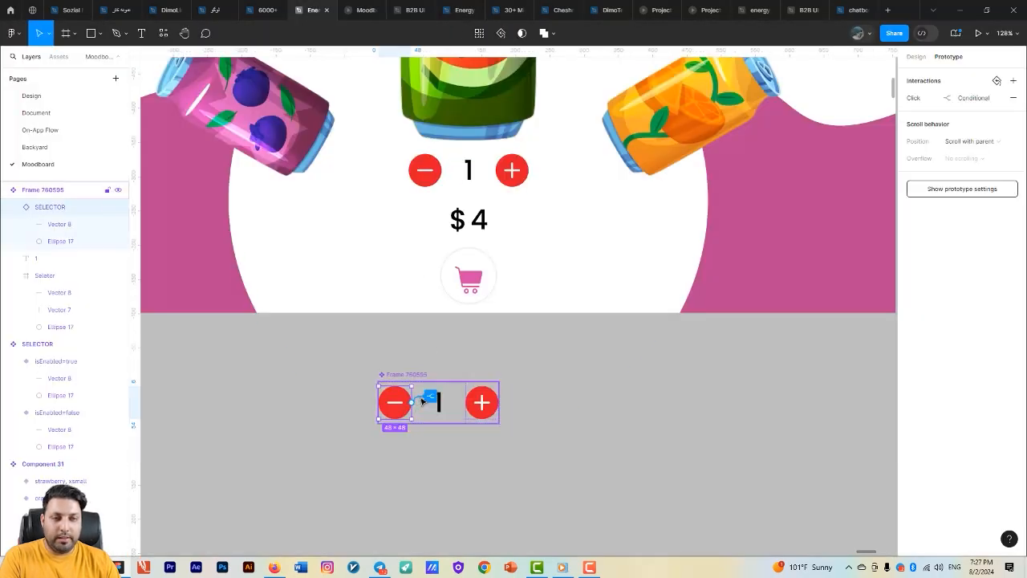
click(429, 398)
drag(440, 417, 546, 249)
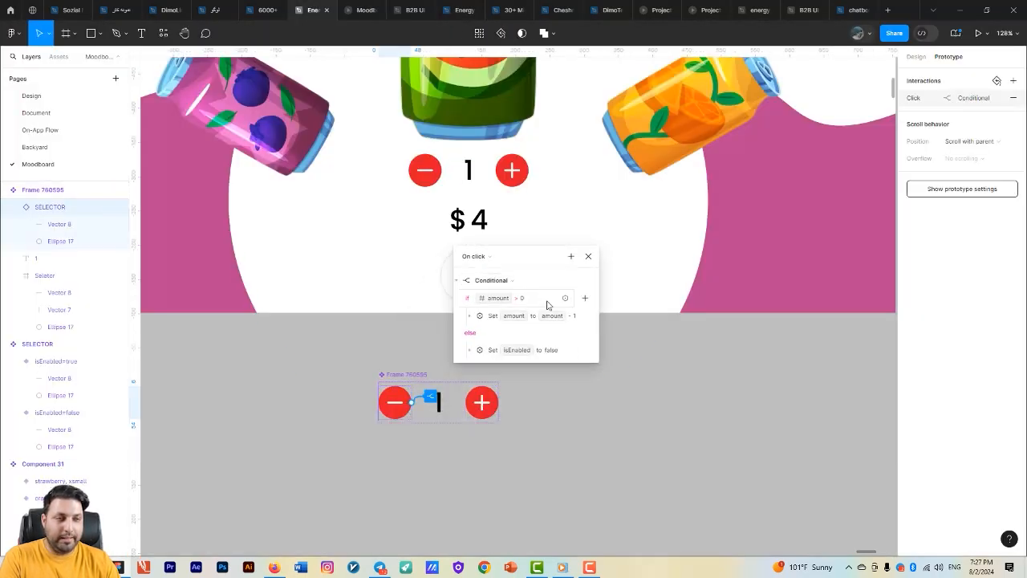
click(584, 299)
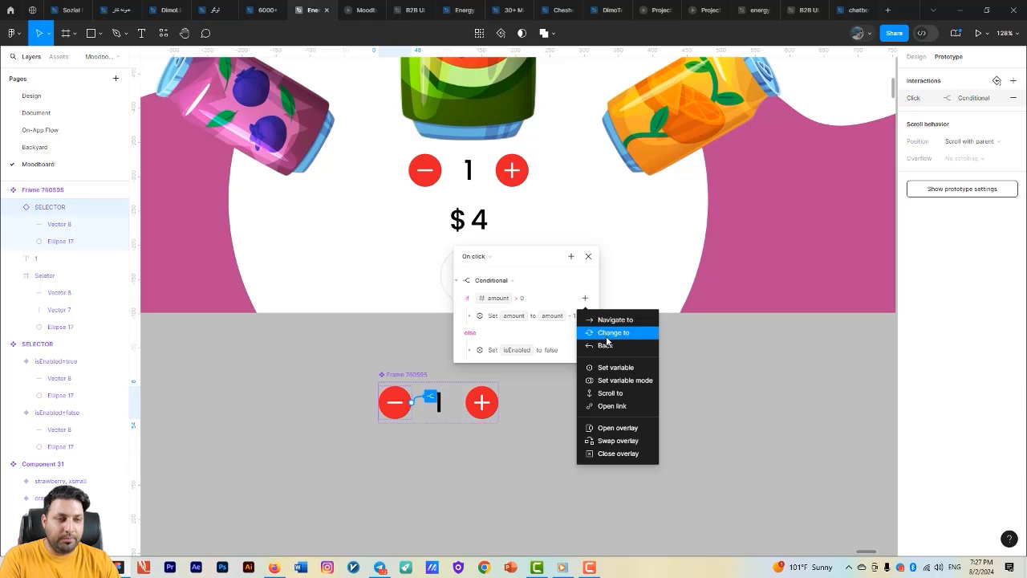
click(612, 367)
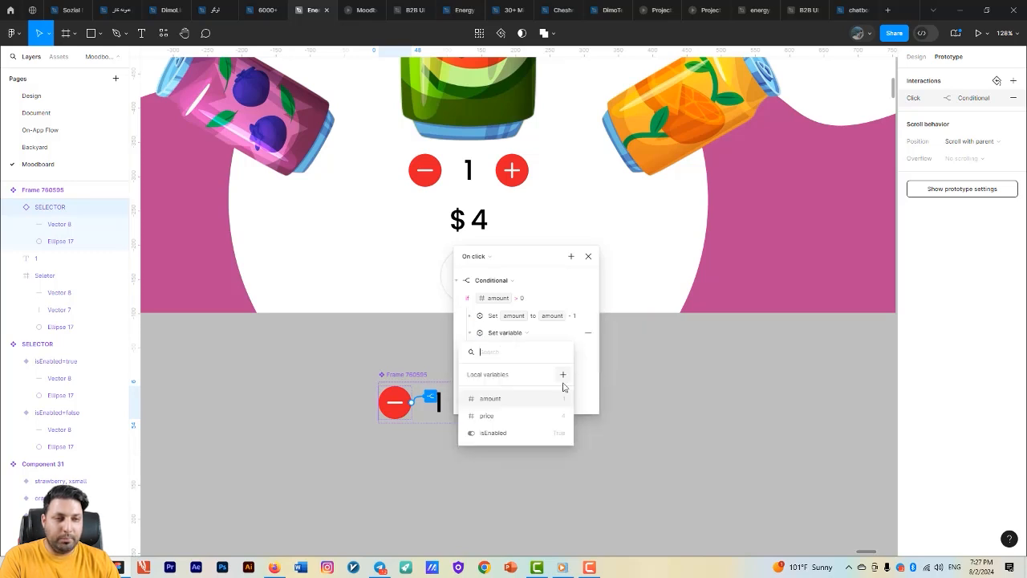
click(511, 415)
click(508, 449)
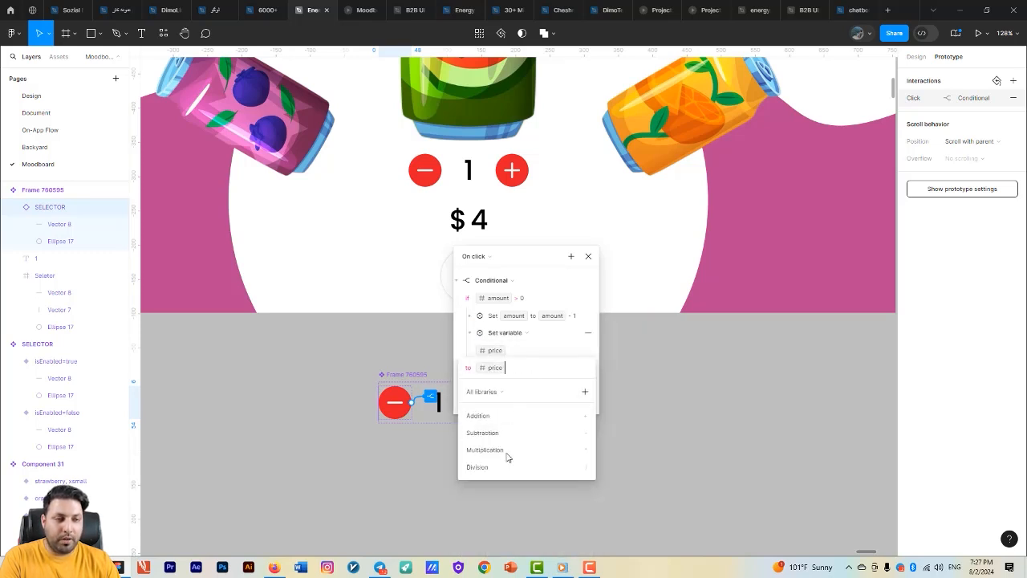
text(-4)
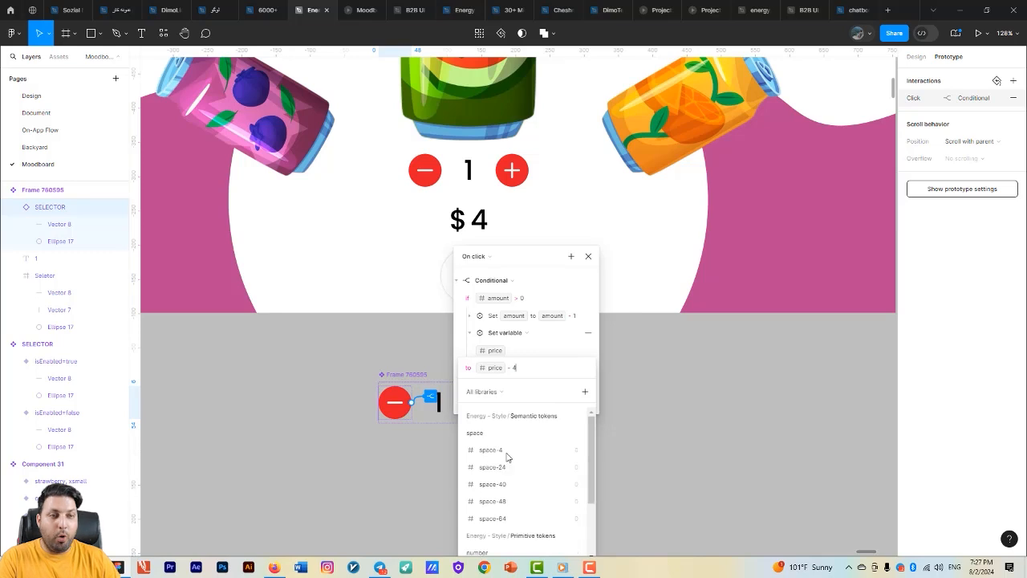
click(688, 470)
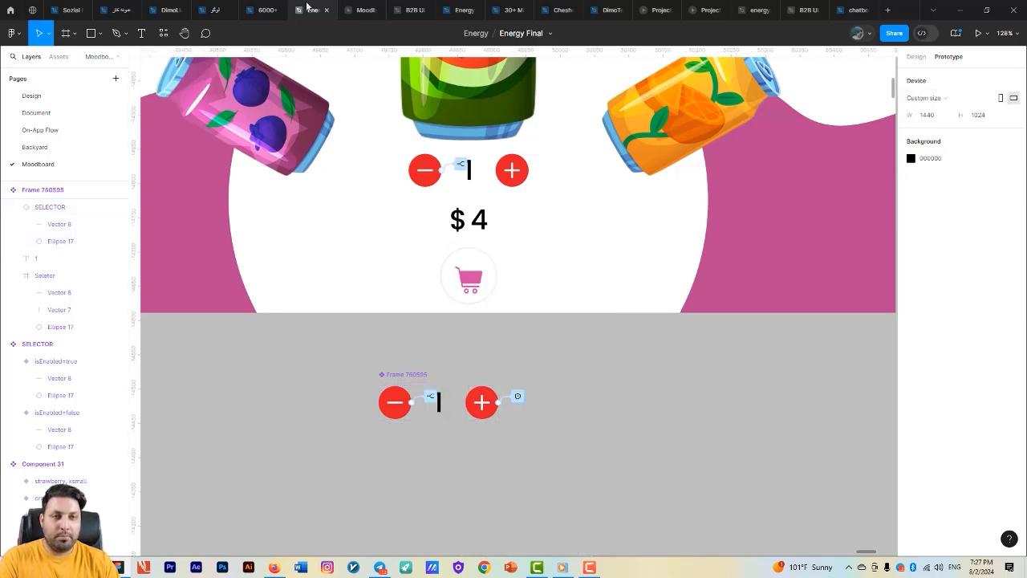
- Test in the running prototype how the quantity and price respond to repeatedly increasing and decreasing the amount, including at zero
click(359, 9)
click(586, 428)
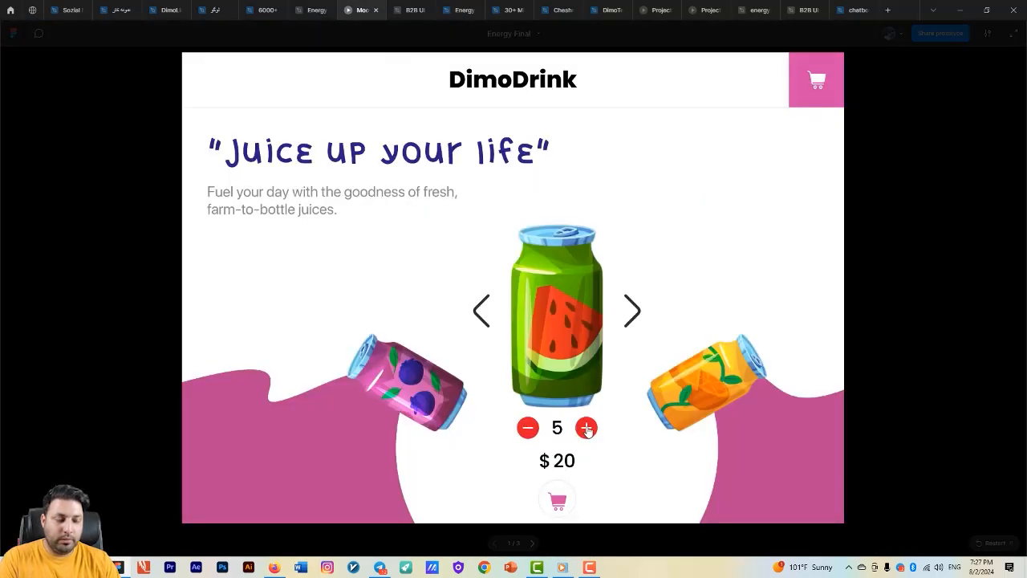
click(531, 430)
click(531, 430)
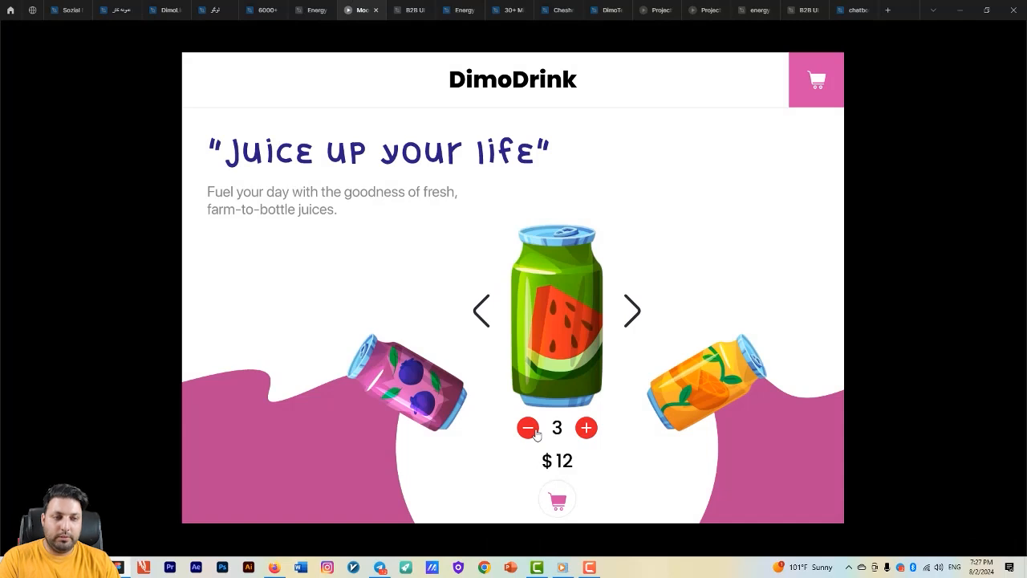
click(531, 429)
click(532, 430)
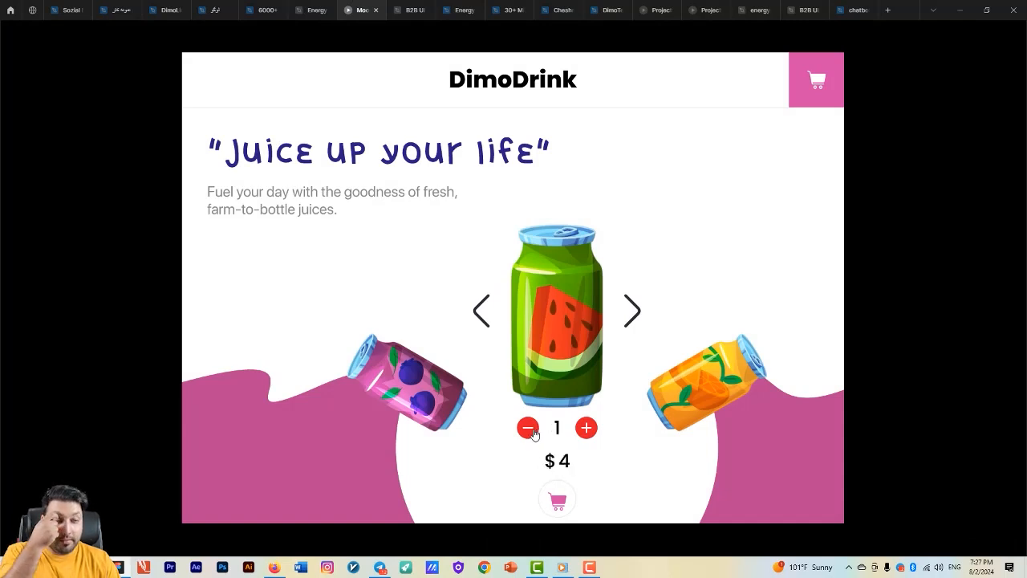
click(531, 430)
click(588, 431)
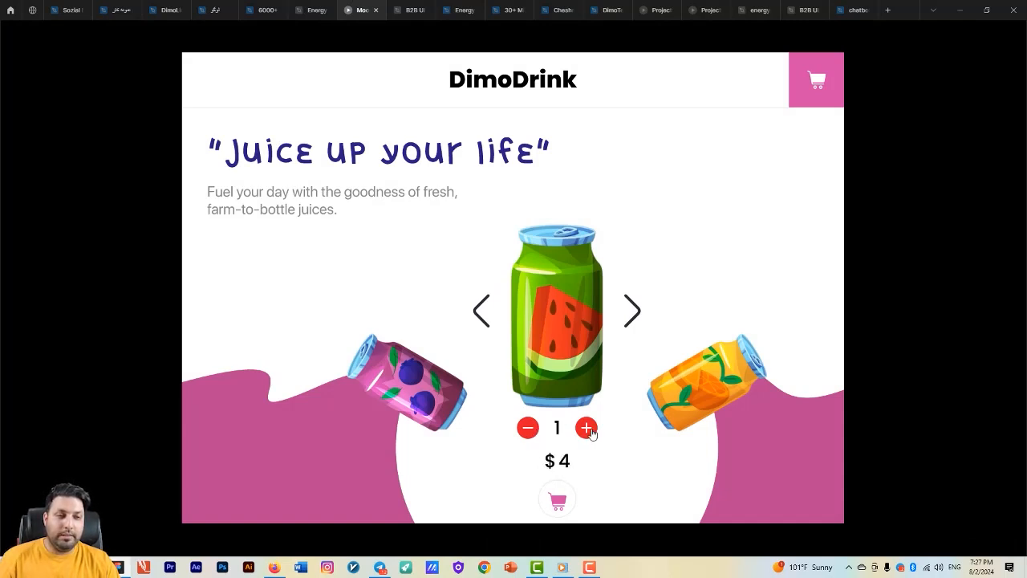
click(588, 431)
click(588, 431)
click(531, 430)
click(531, 430)
click(531, 430)
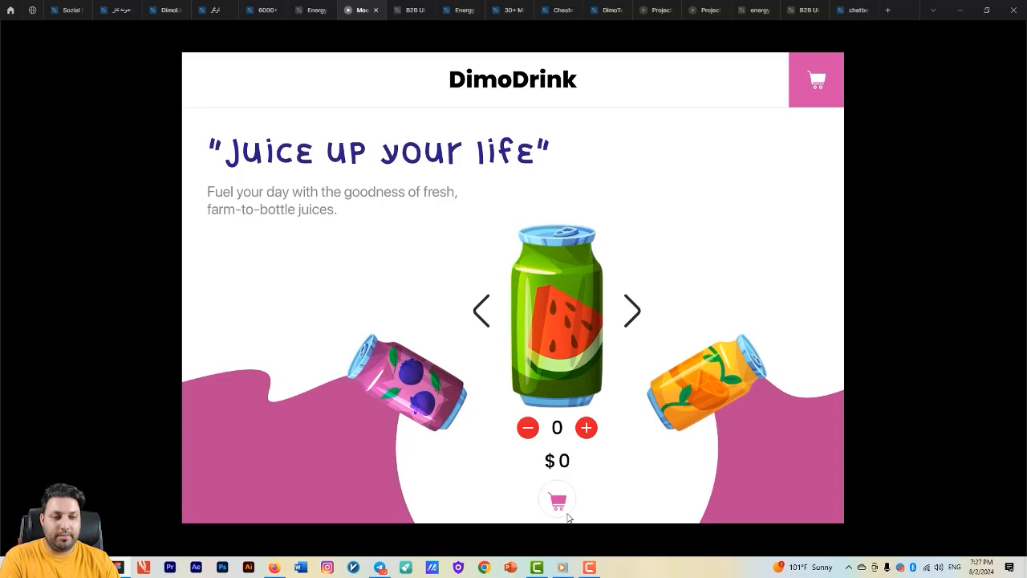
click(586, 427)
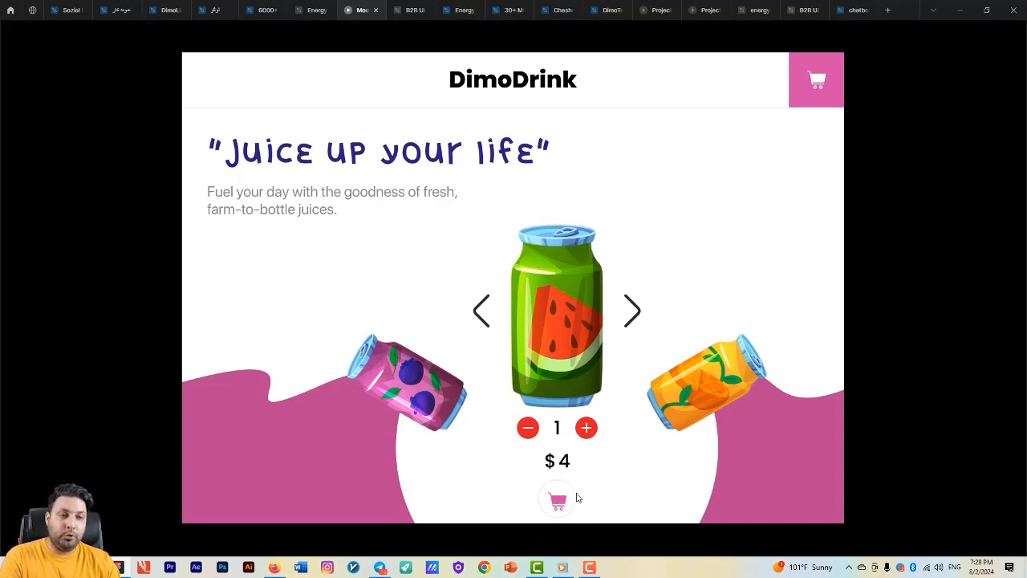
- Add a While hovering interaction to Component 30's white cart variant that changes it to the pink cart variant
click(315, 10)
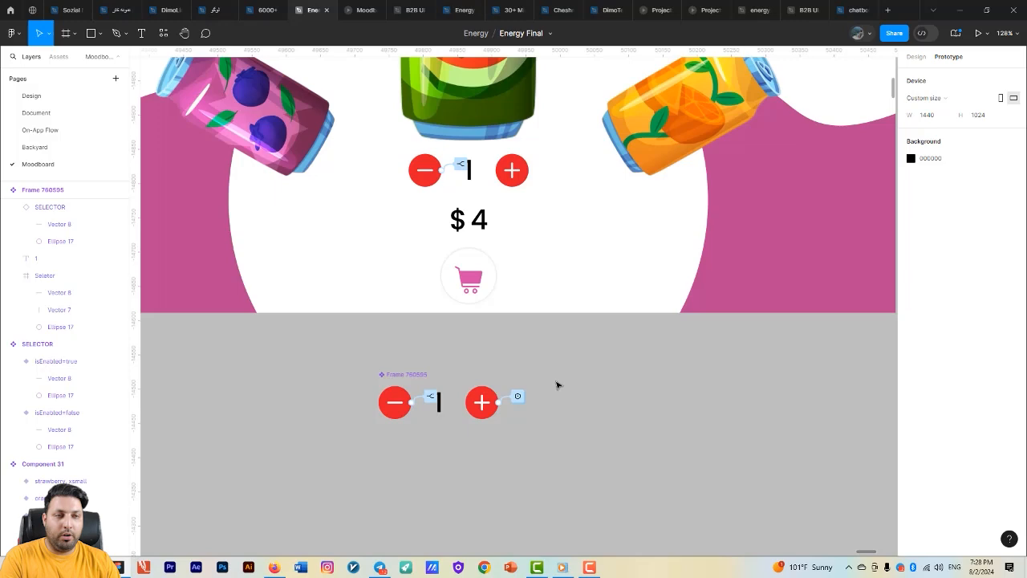
click(529, 312)
scroll(476, 388, down, 6)
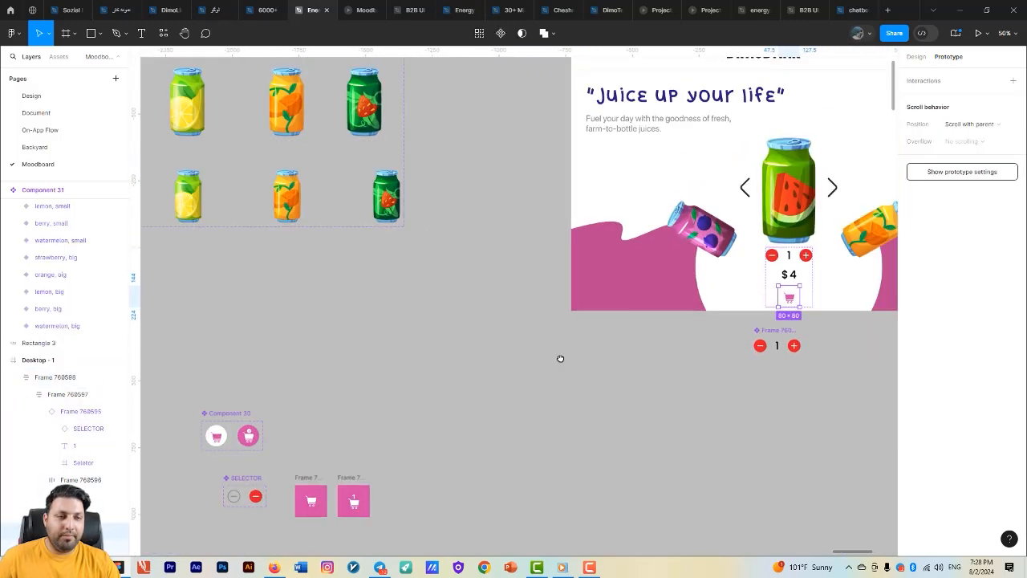
drag(560, 359, 887, 196)
scroll(565, 283, up, 5)
click(522, 264)
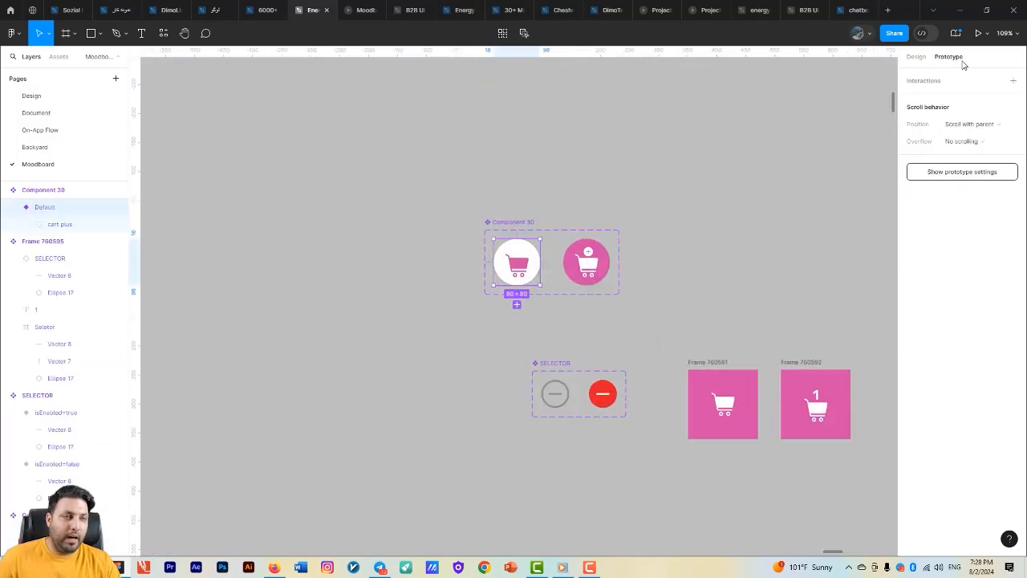
drag(540, 262, 586, 261)
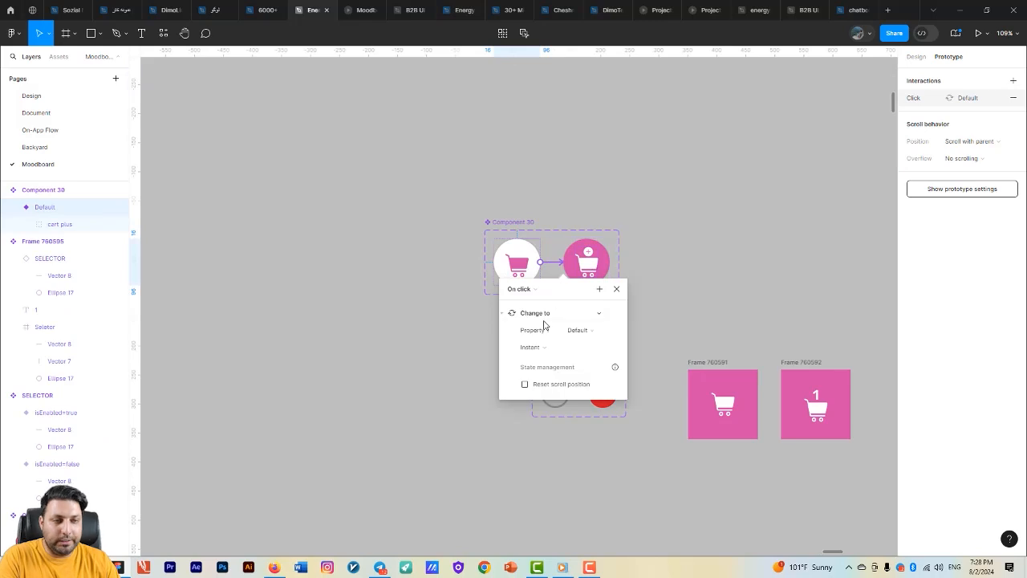
click(534, 291)
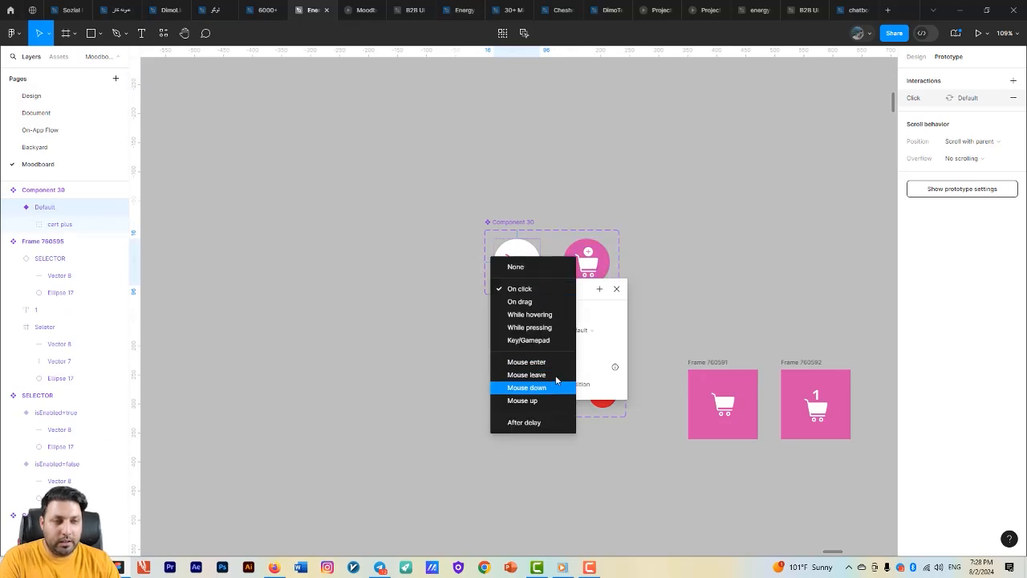
click(549, 314)
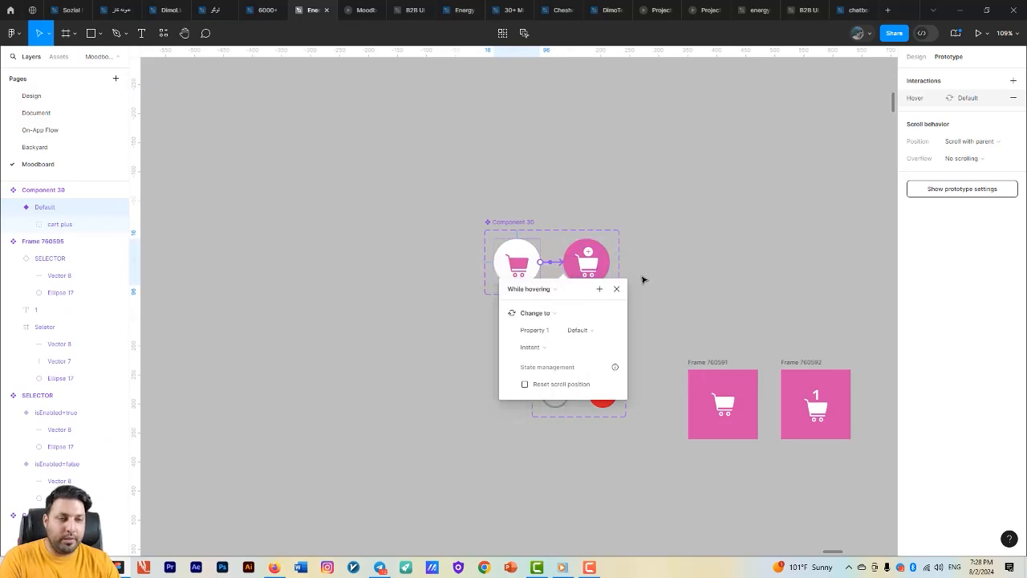
click(615, 289)
- Preview the cart button in the running prototype, and examine the header's cart icon and the separate cart frames in the design
click(362, 10)
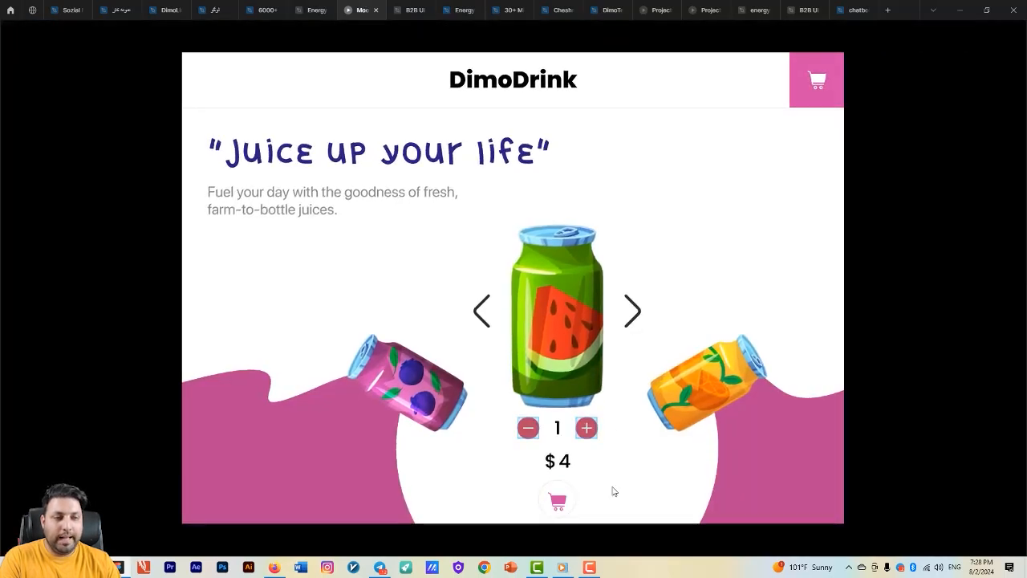
click(313, 10)
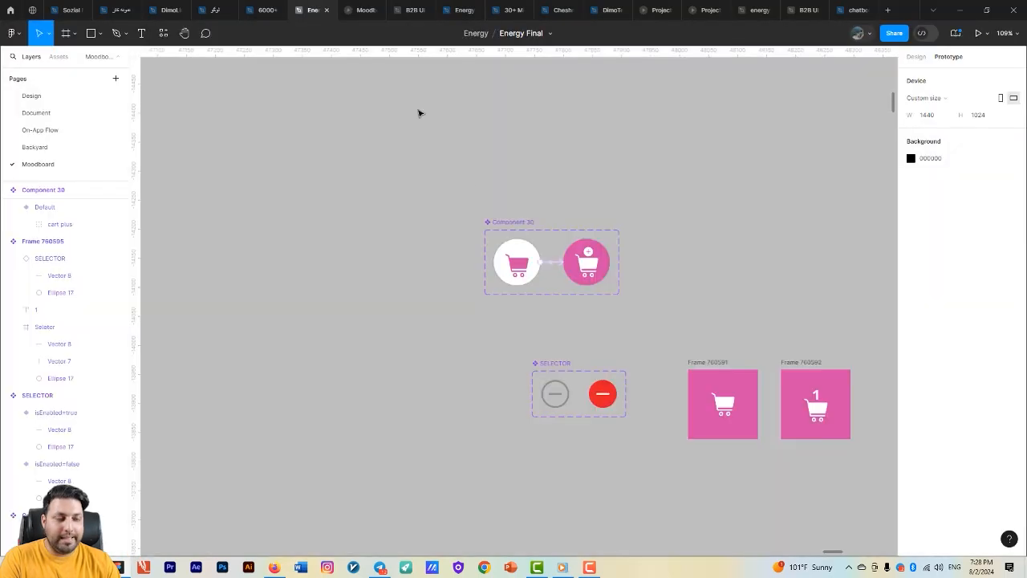
scroll(337, 177, right, 5)
scroll(543, 387, down, 6)
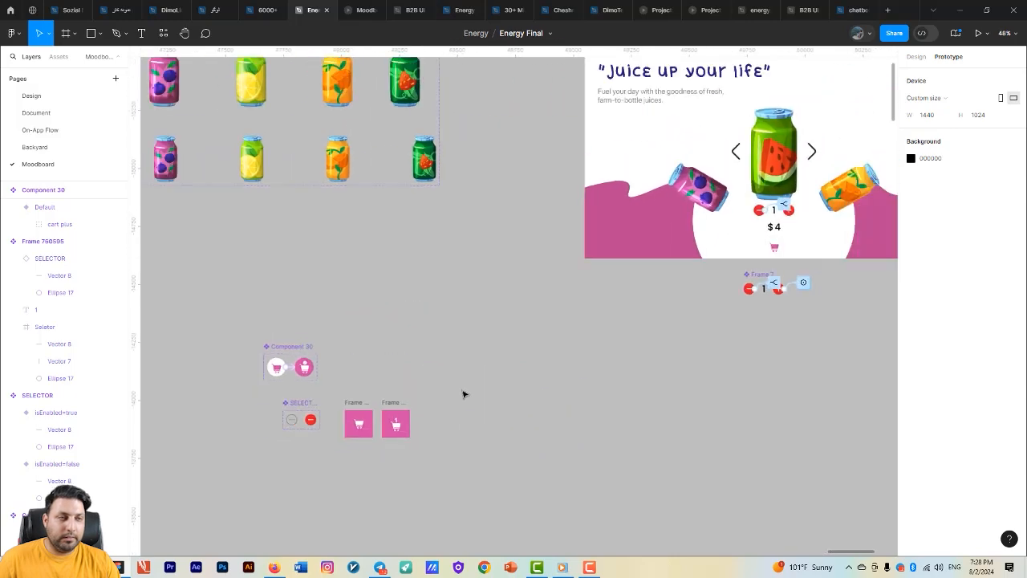
scroll(722, 202, up, 3)
scroll(714, 188, up, 5)
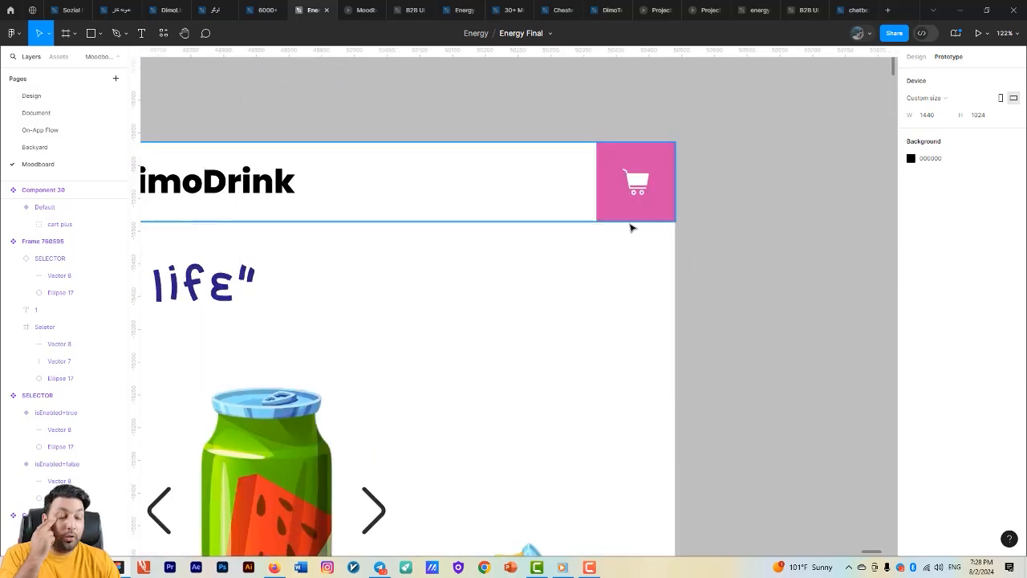
drag(602, 241, 727, 82)
drag(554, 255, 697, 94)
scroll(620, 214, down, 2)
drag(667, 199, 869, 79)
drag(479, 359, 770, 211)
scroll(608, 259, down, 1)
drag(589, 274, 607, 166)
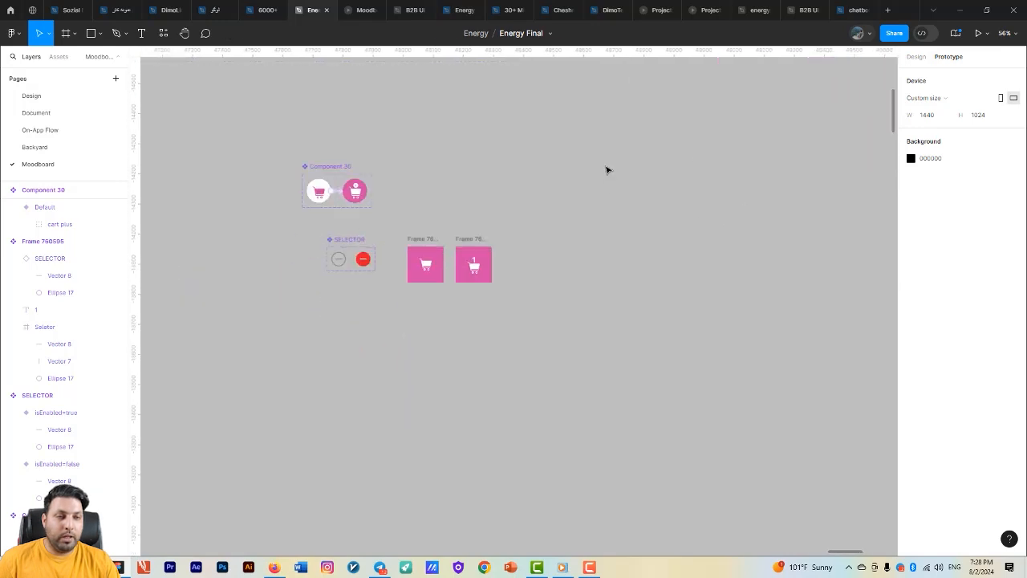
- Detach the existing variable from the cart count text in Frame 760592 and bind the text to the number variable amount
scroll(485, 256, up, 4)
click(452, 265)
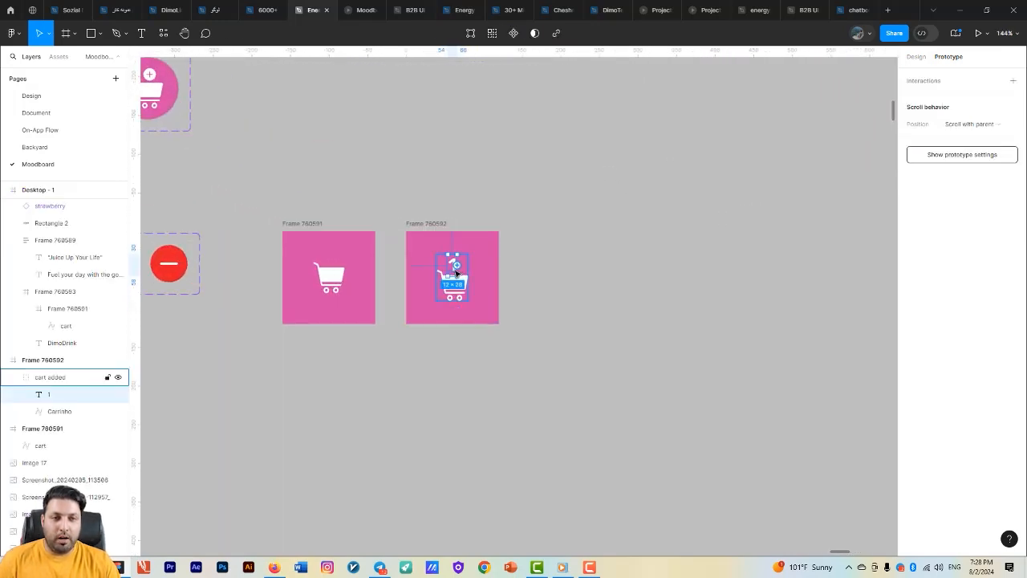
scroll(625, 245, up, 2)
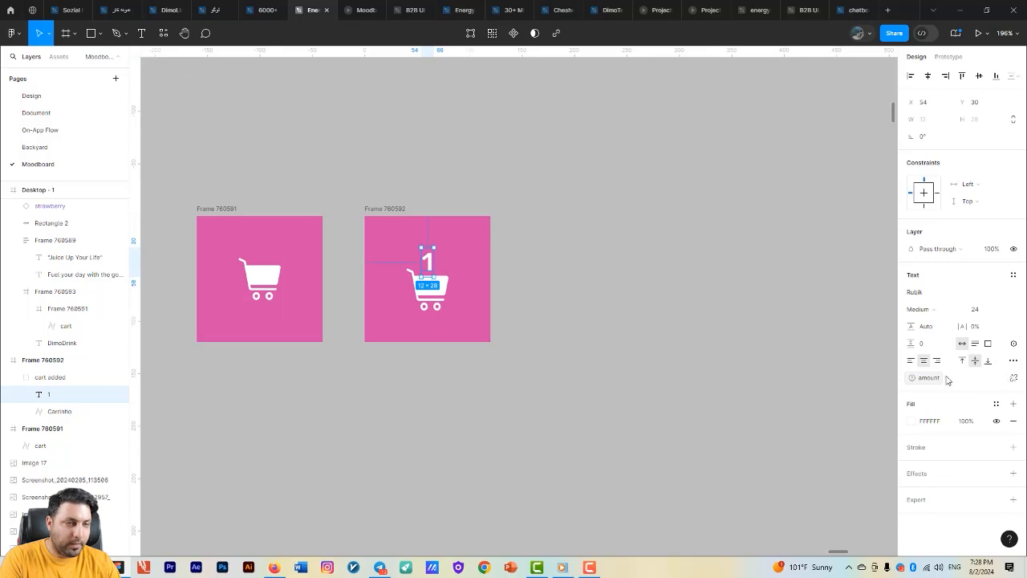
click(1015, 384)
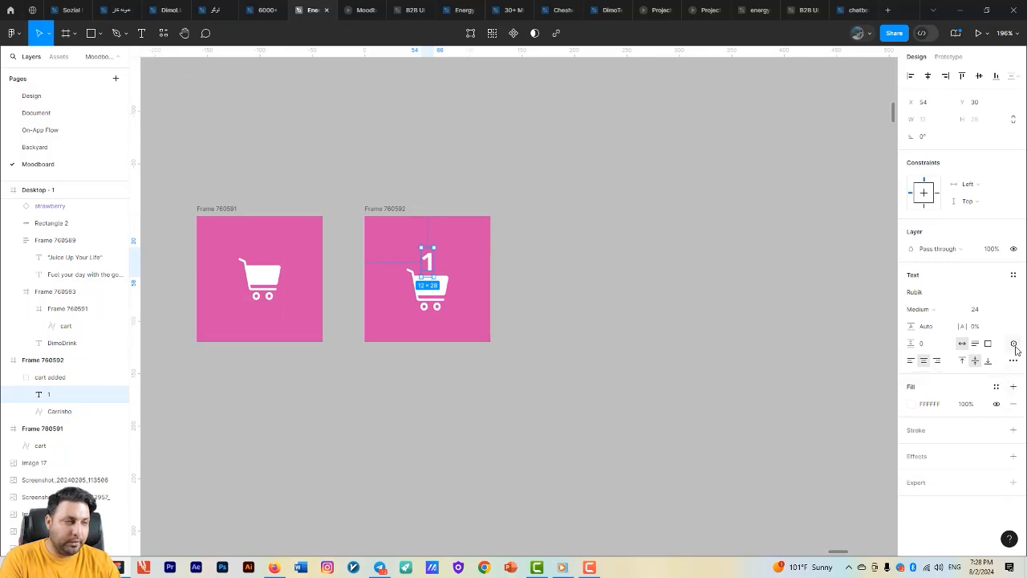
click(1014, 345)
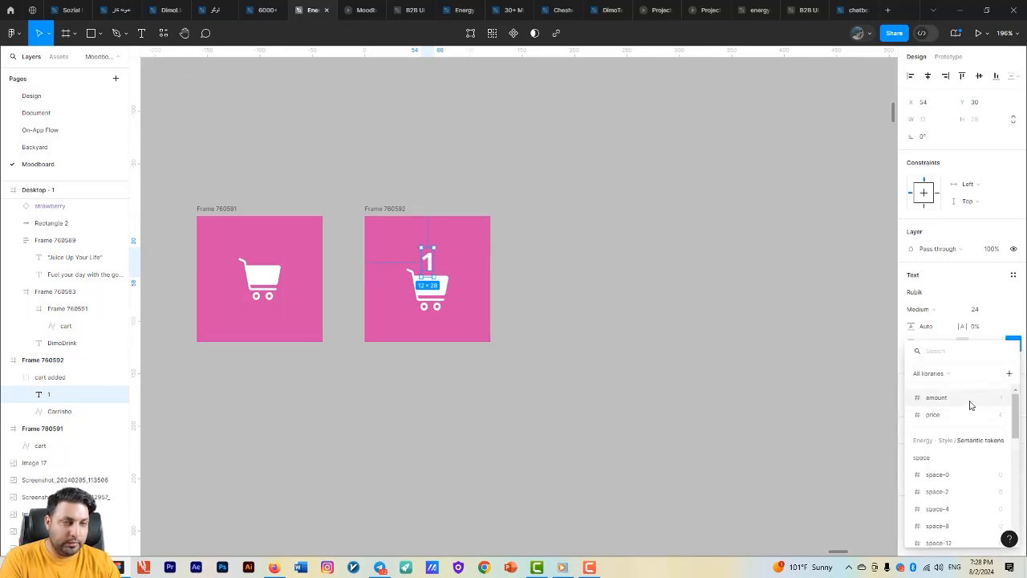
click(970, 402)
click(582, 348)
- Add an On click interaction to Component 30's pink cart variant that opens Frame 760592 as an overlay
scroll(609, 323, down, 7)
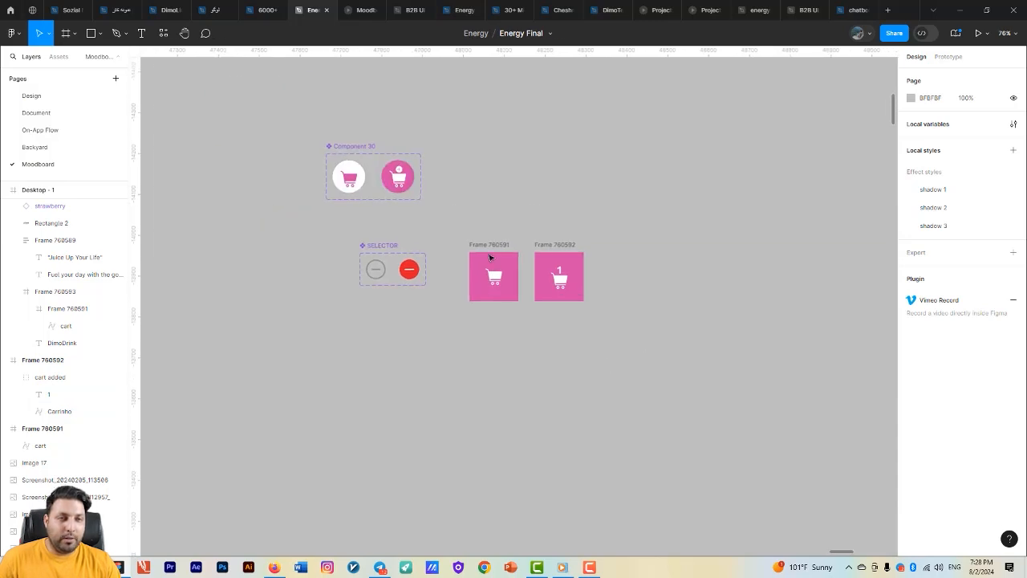
scroll(379, 152, up, 3)
click(406, 223)
click(949, 57)
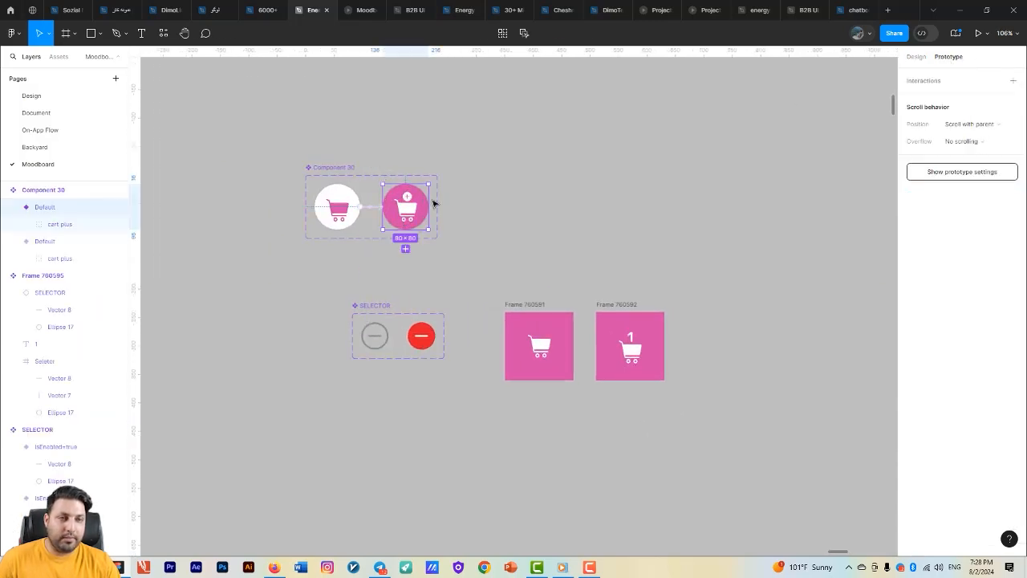
drag(429, 209, 630, 325)
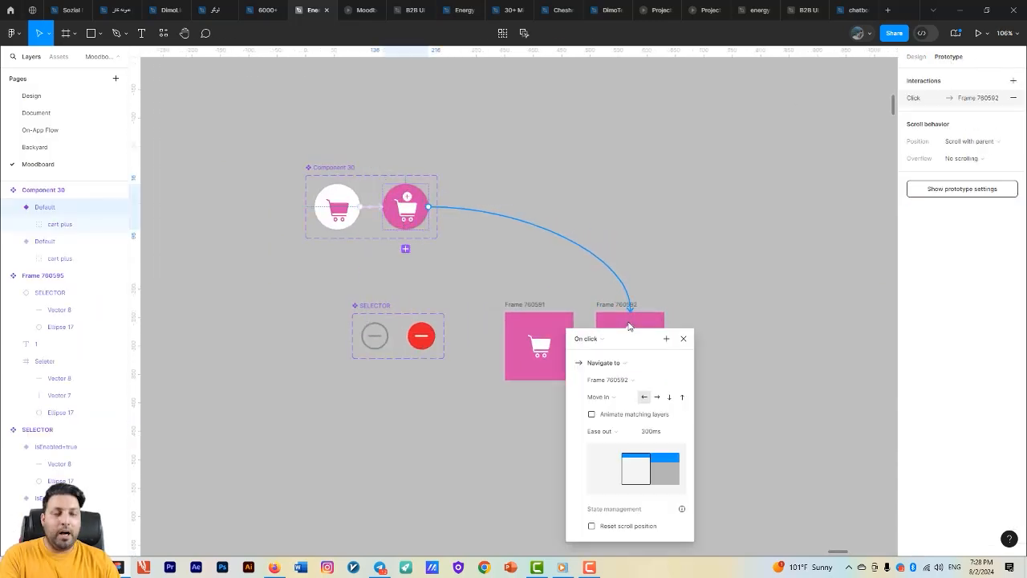
click(619, 367)
click(626, 485)
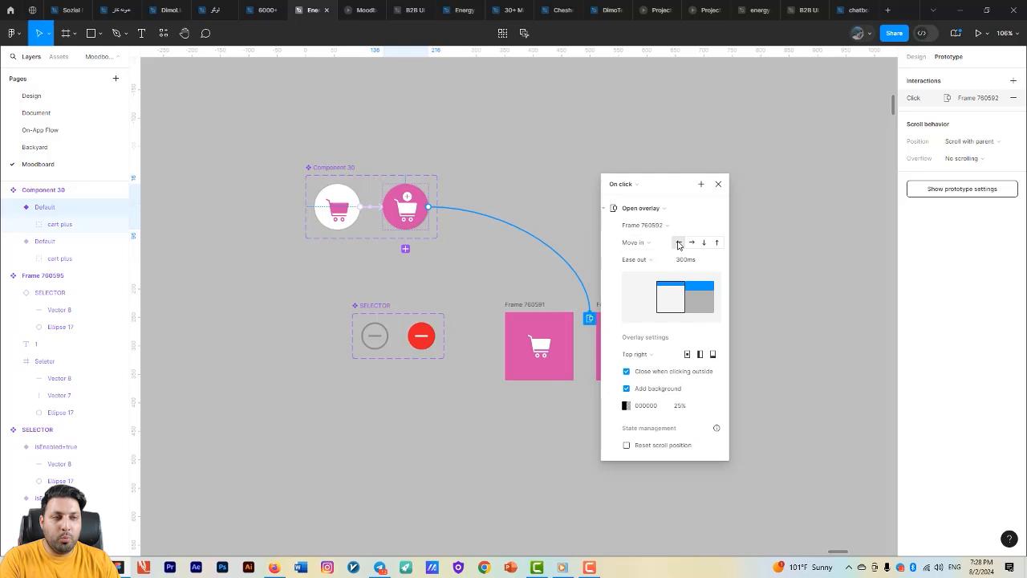
- Set the cart overlay to move in leftward and position it at Top right
click(653, 243)
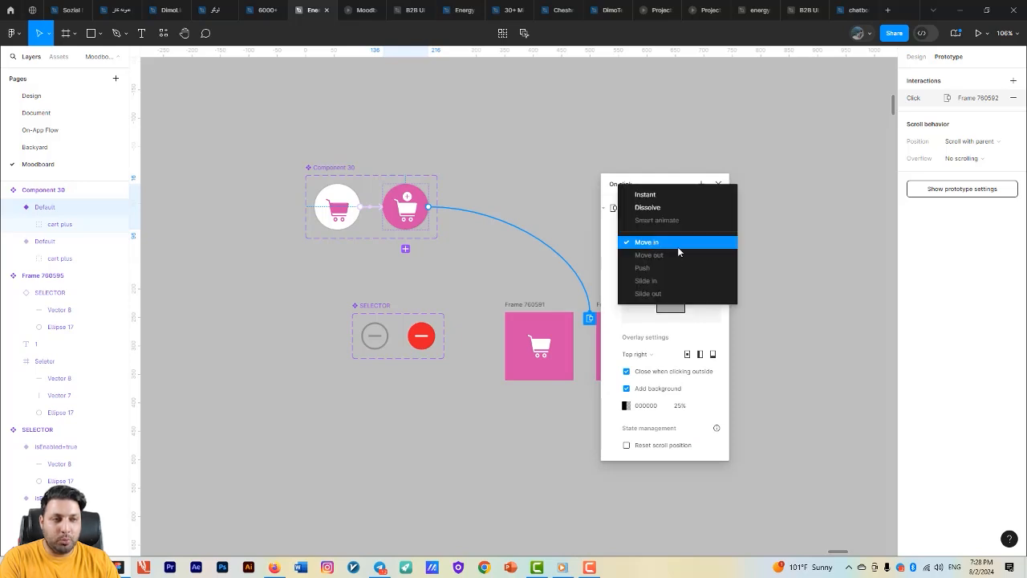
click(678, 245)
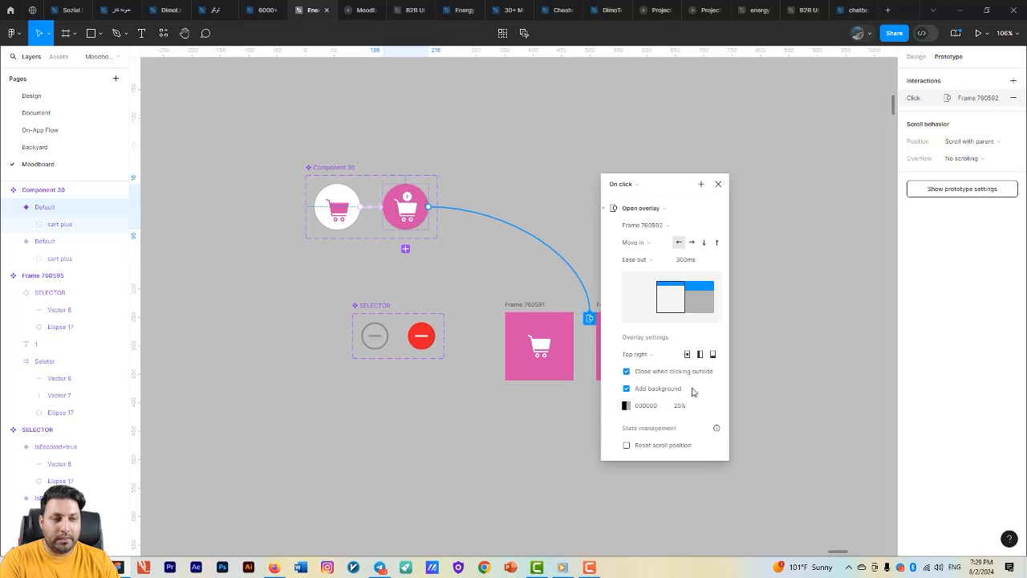
click(654, 360)
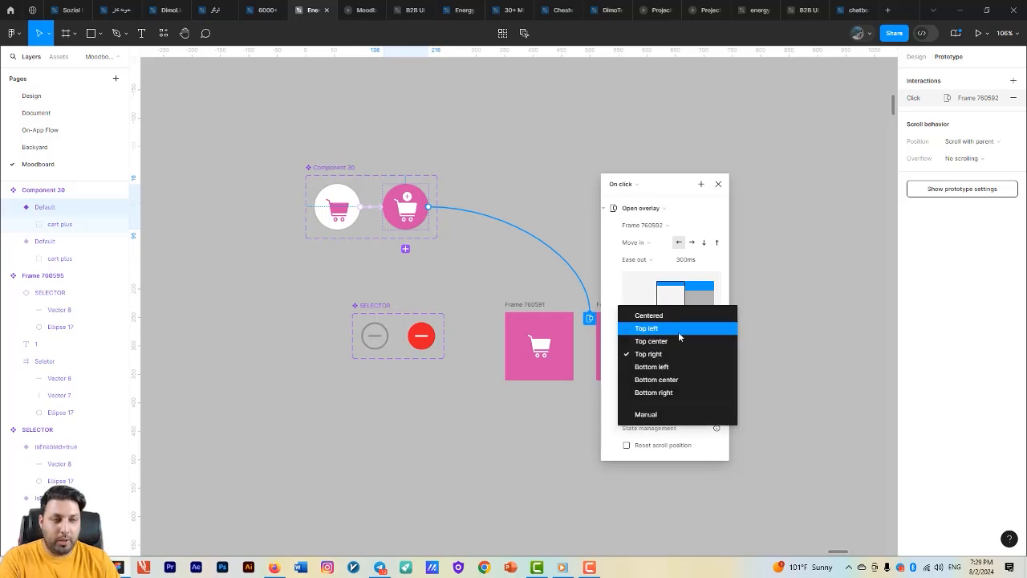
click(677, 353)
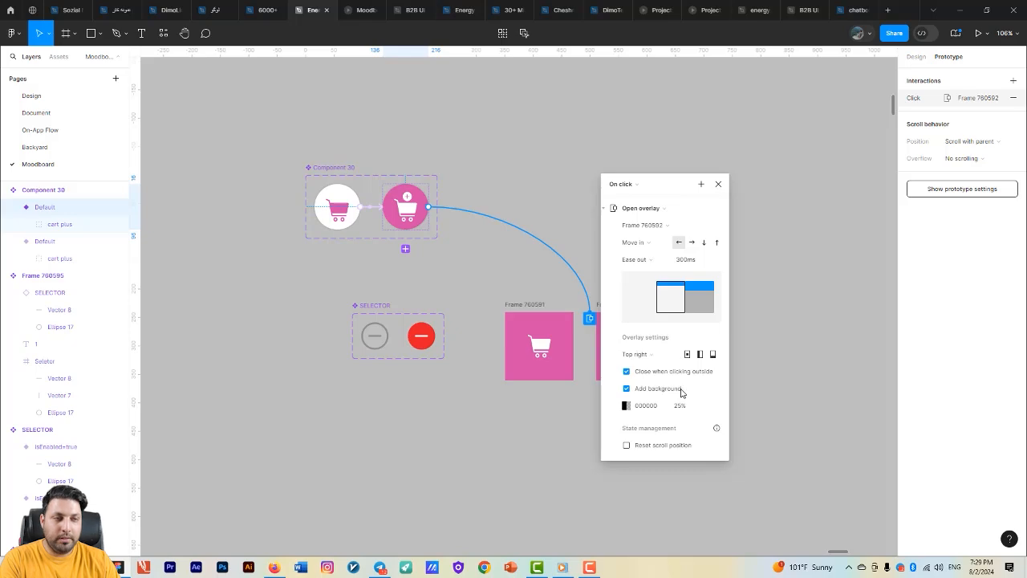
click(809, 373)
- Test in the running prototype how the cart button's hover state and counter overlay behave when repeatedly opening and dismissing the overlay
click(366, 9)
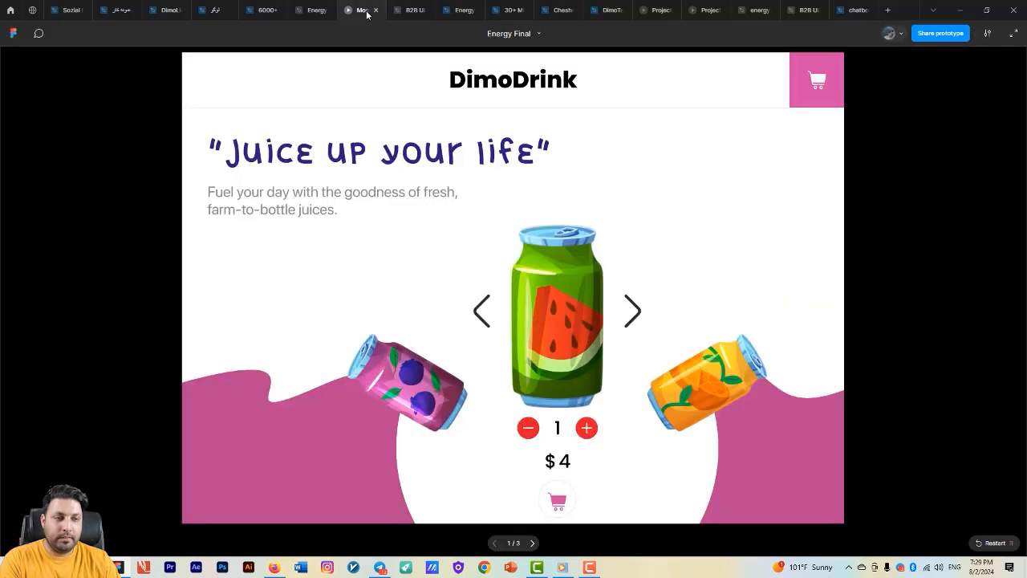
click(564, 504)
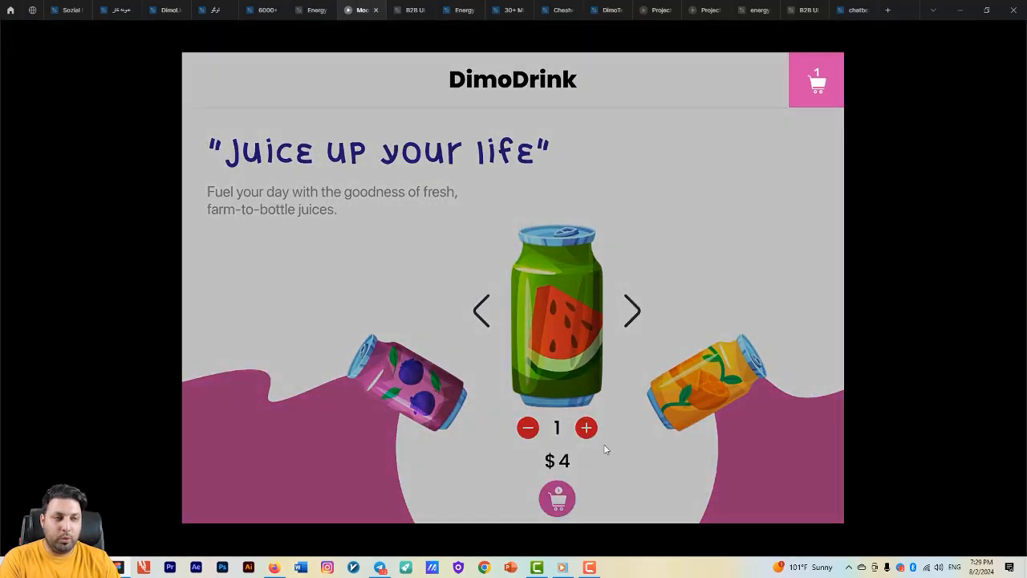
click(637, 416)
click(566, 507)
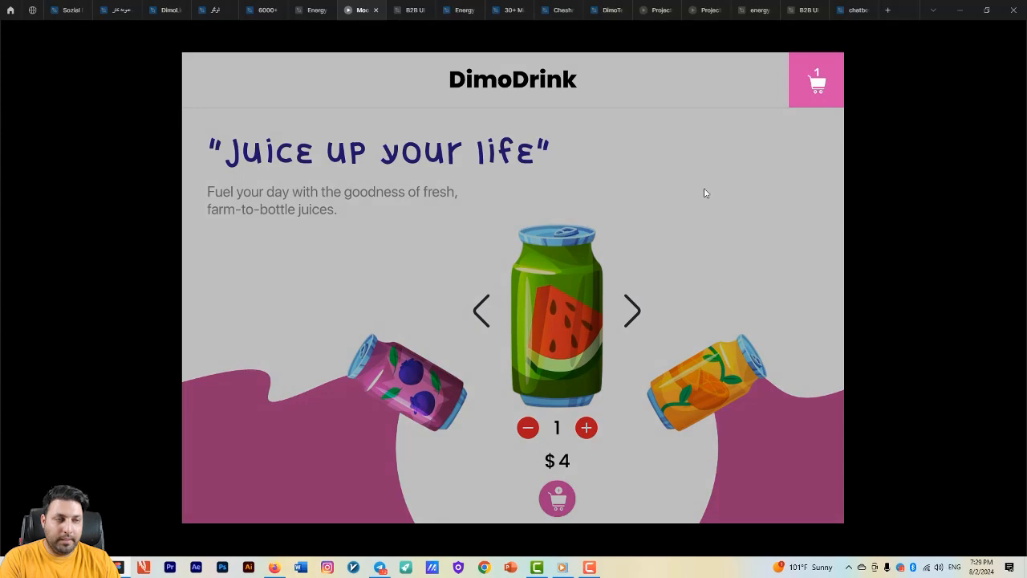
click(706, 194)
click(558, 503)
click(760, 178)
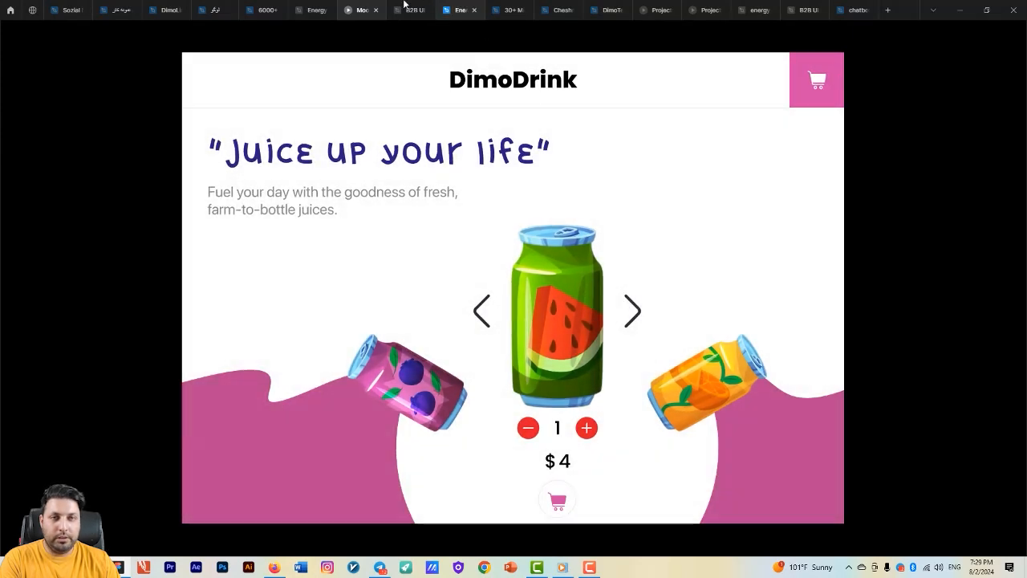
- Detach the amount variable from the cart count text in Frame 760592 and bind the text to the number variable price
click(317, 10)
click(631, 342)
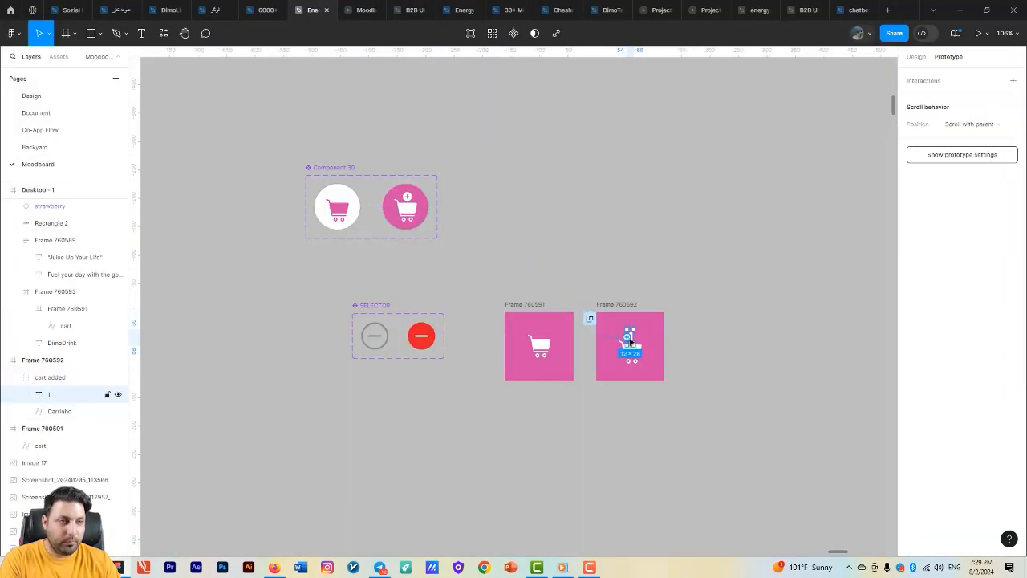
click(915, 56)
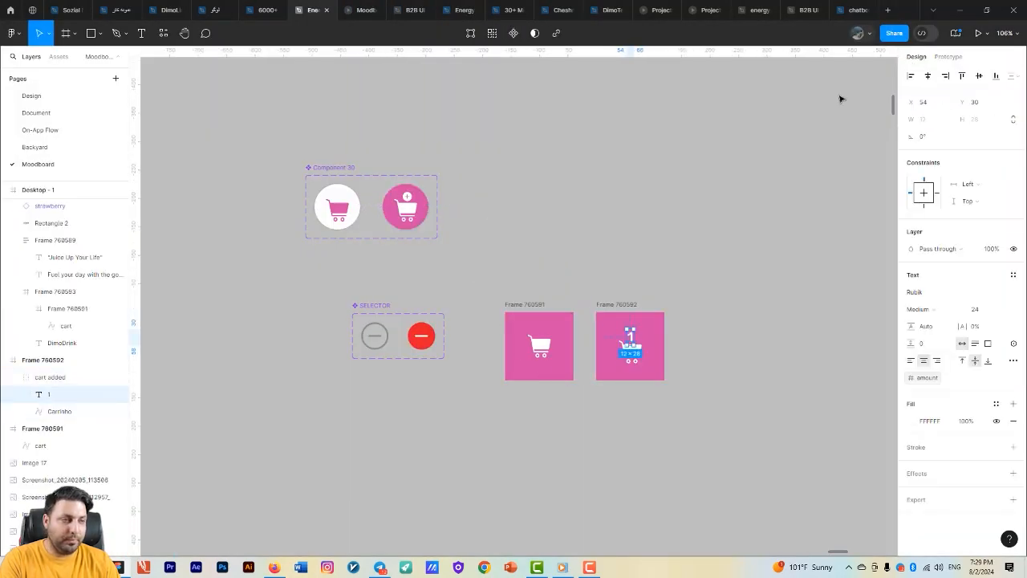
click(1012, 377)
click(1013, 344)
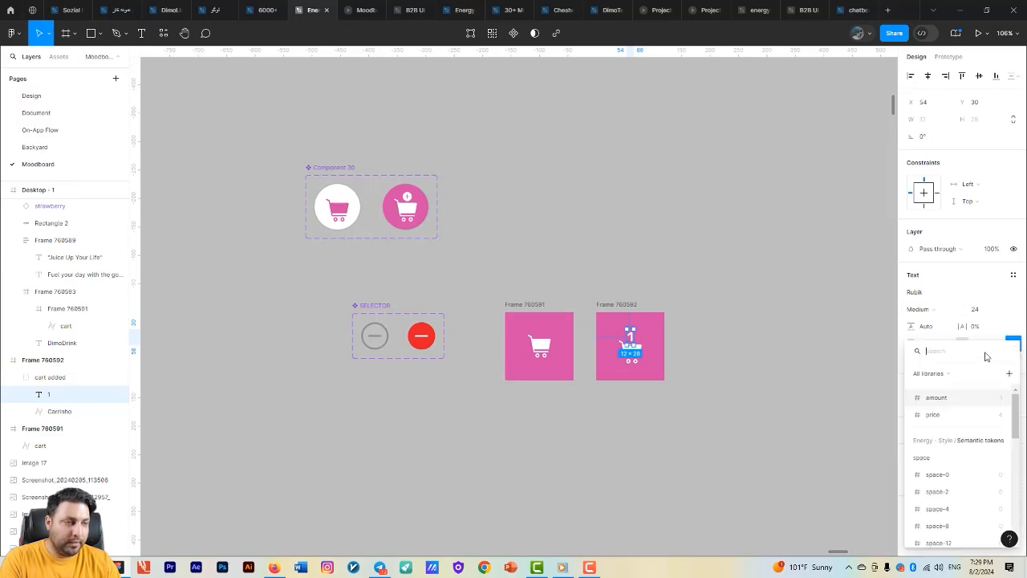
click(934, 414)
click(747, 304)
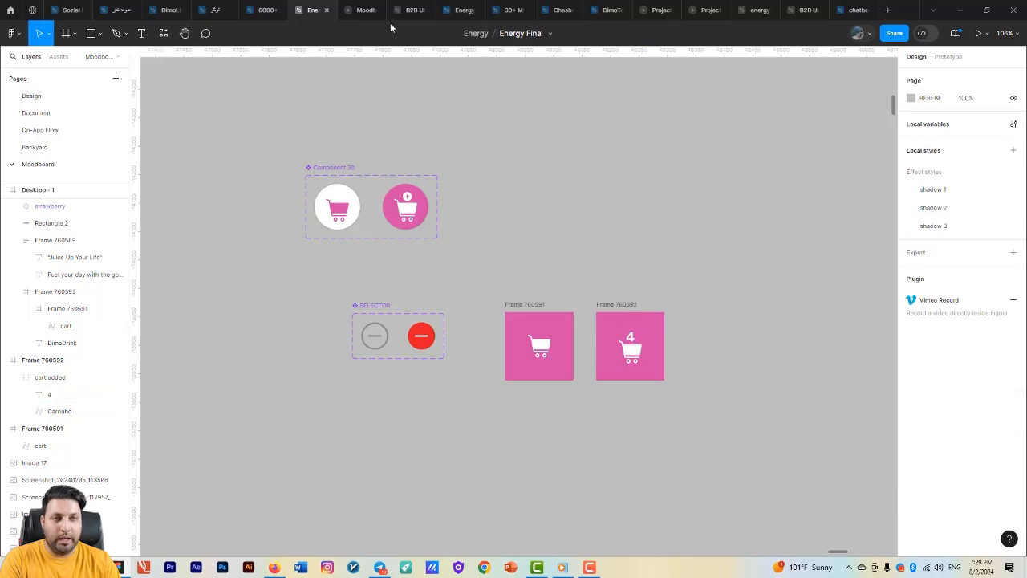
- Test the cart counter overlay in the running prototype, first at quantity 1 and again with the quantity raised to 2
click(370, 6)
click(566, 491)
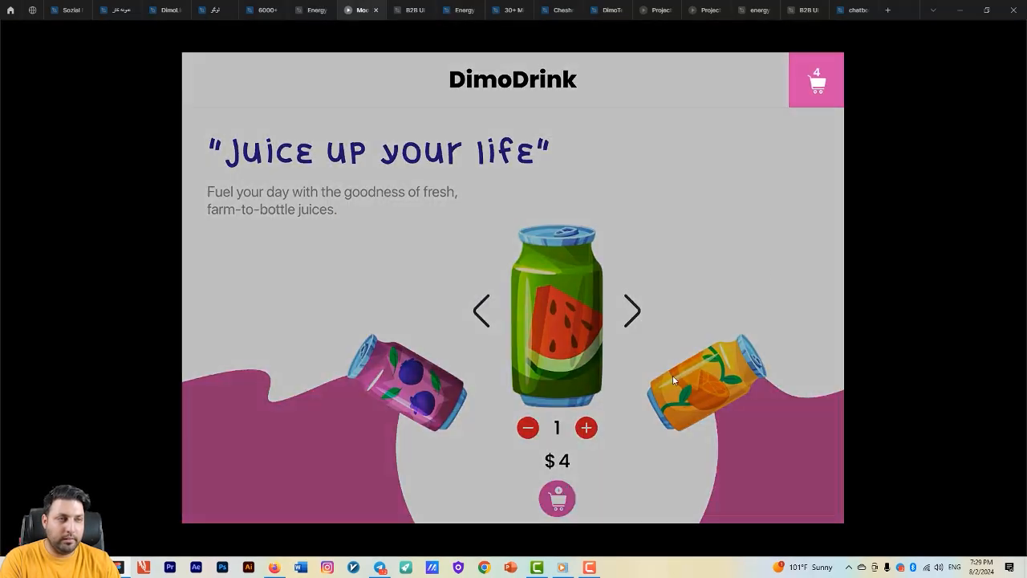
click(718, 256)
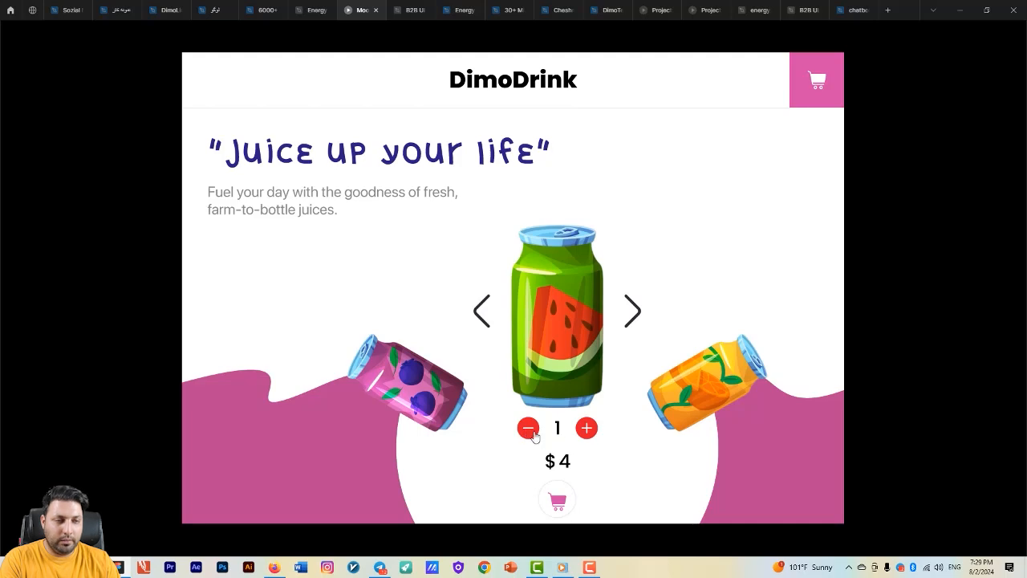
click(729, 290)
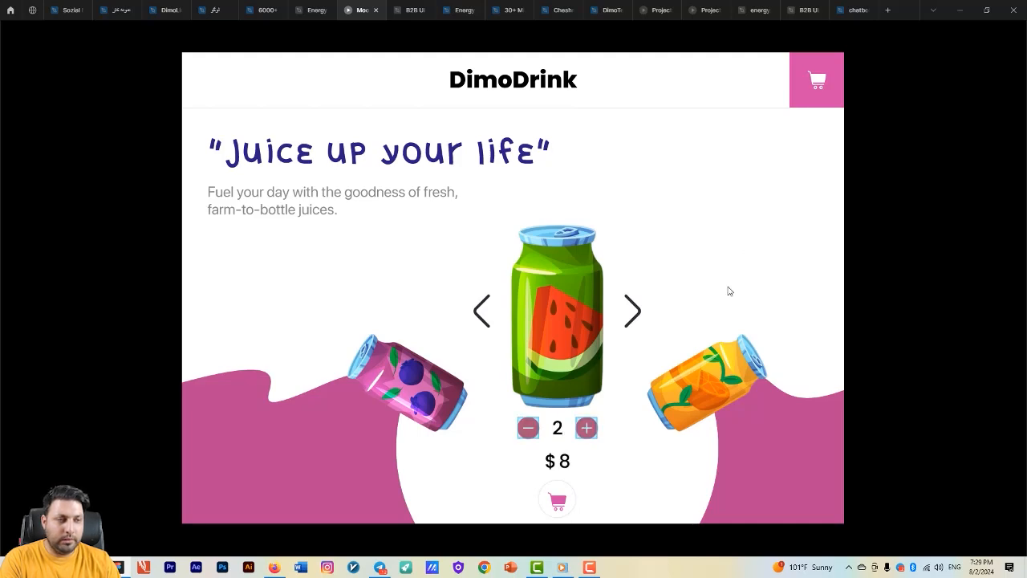
click(559, 497)
click(768, 261)
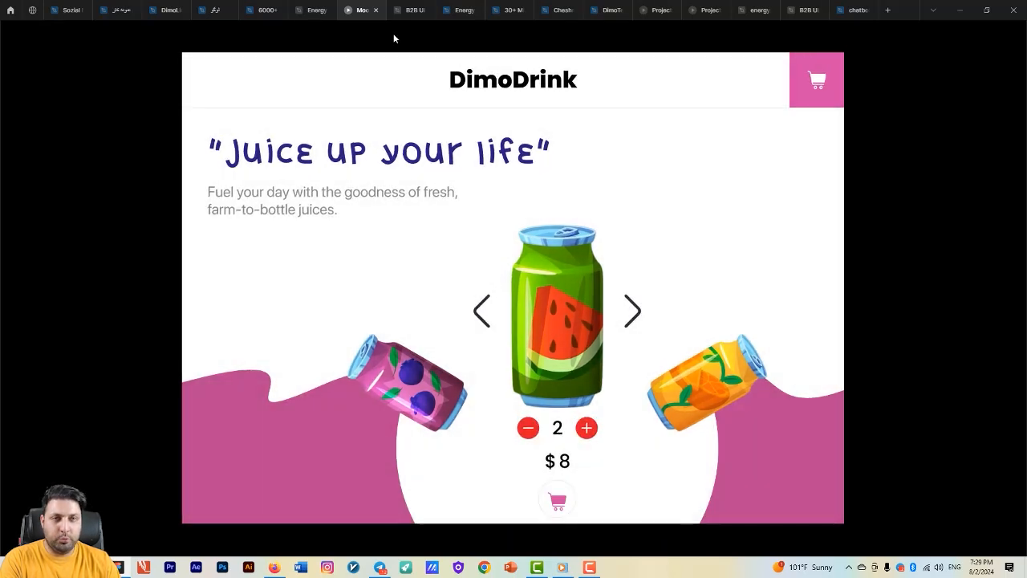
- Detach the price variable from the cart count text in Frame 760592 and bind the text to amount again
click(313, 9)
scroll(549, 386, down, 8)
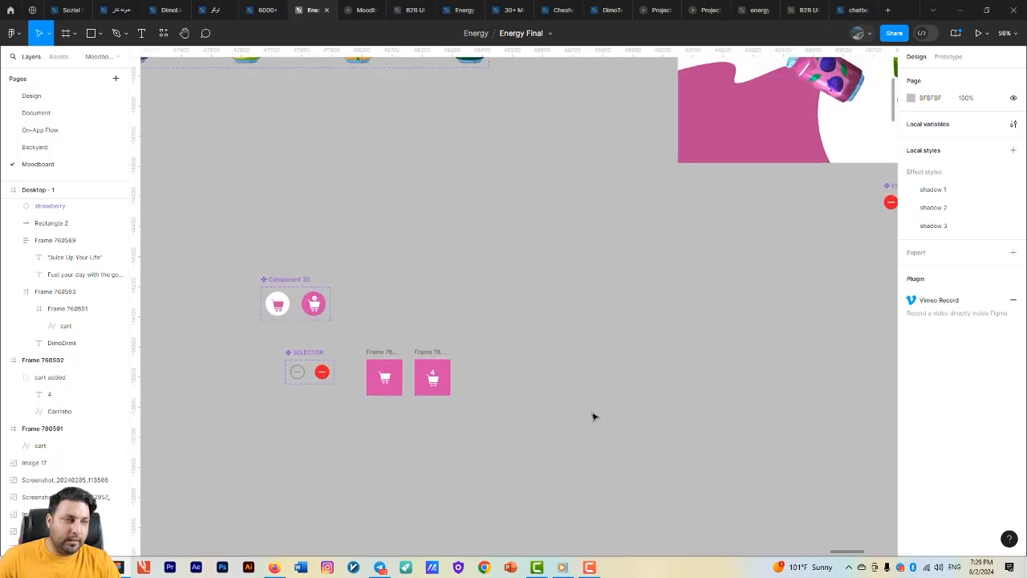
scroll(474, 400, up, 10)
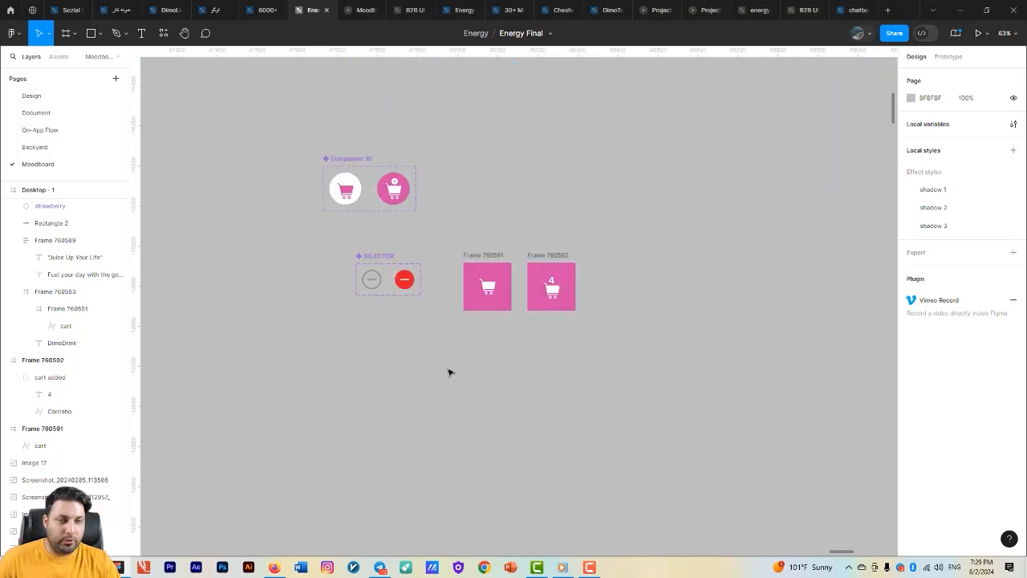
double_click(522, 295)
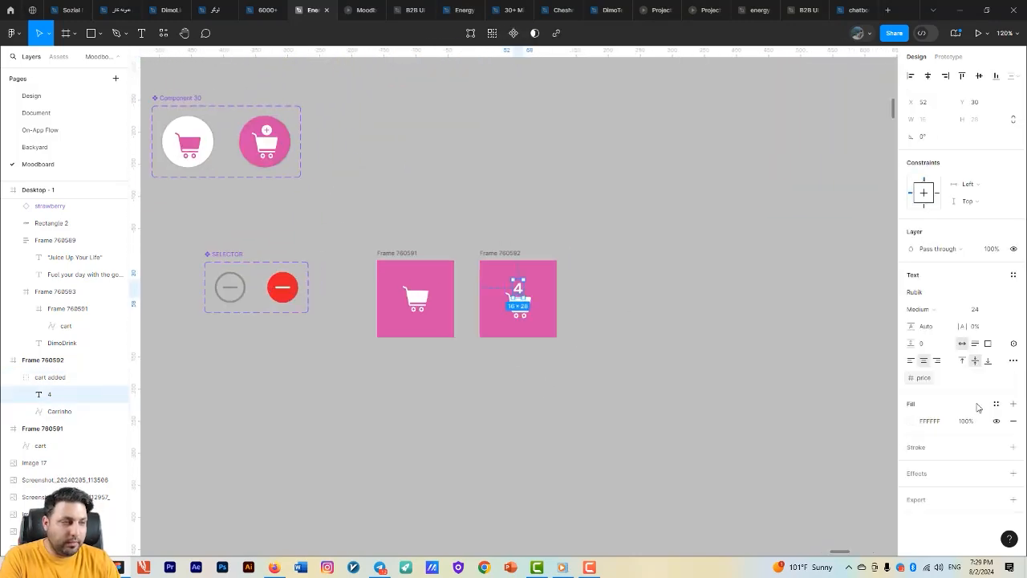
click(1014, 378)
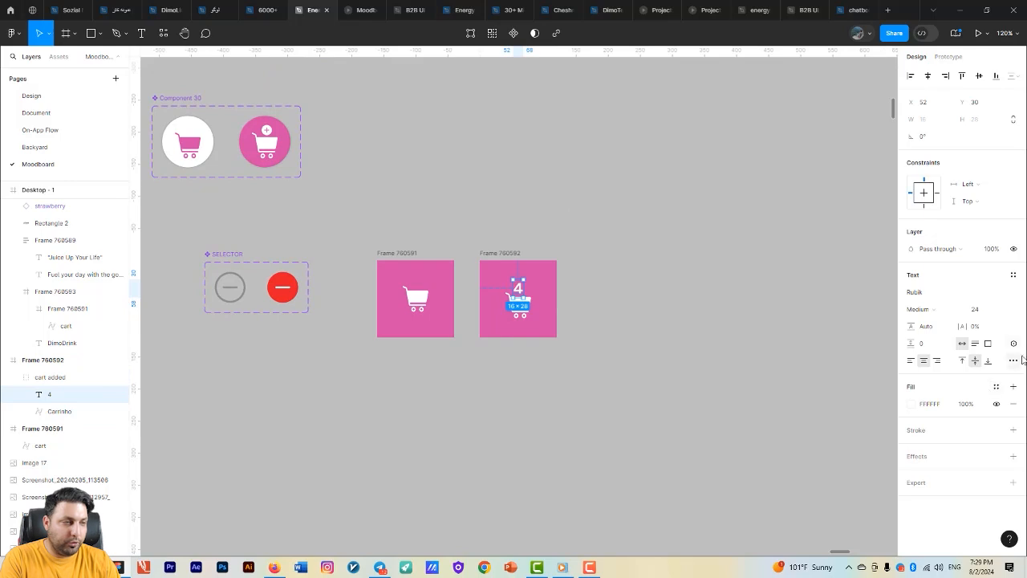
click(1012, 360)
click(969, 398)
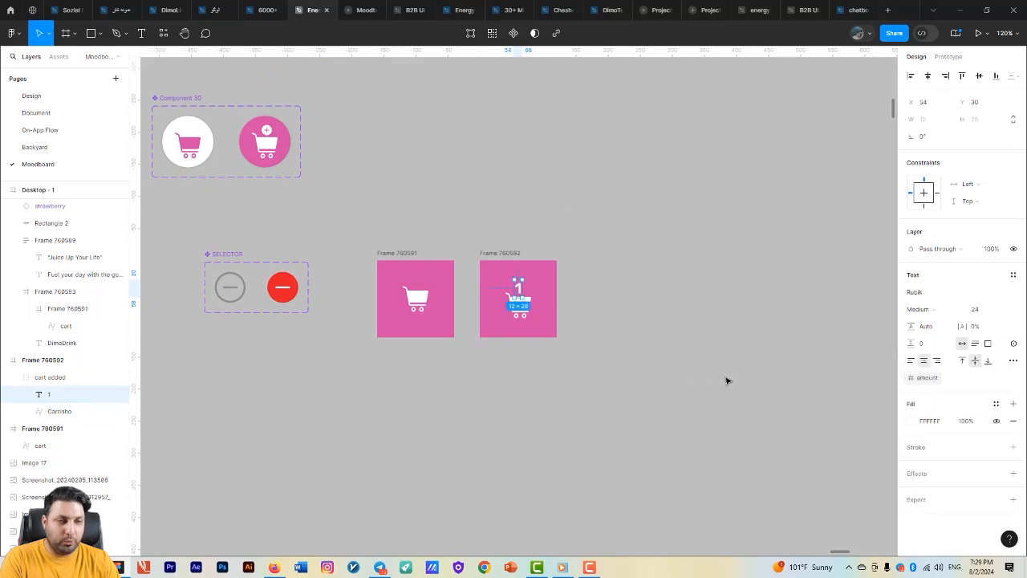
click(726, 380)
- Test the cart counter overlay in the running prototype at quantity 2 and after increasing the quantity to 3
click(364, 9)
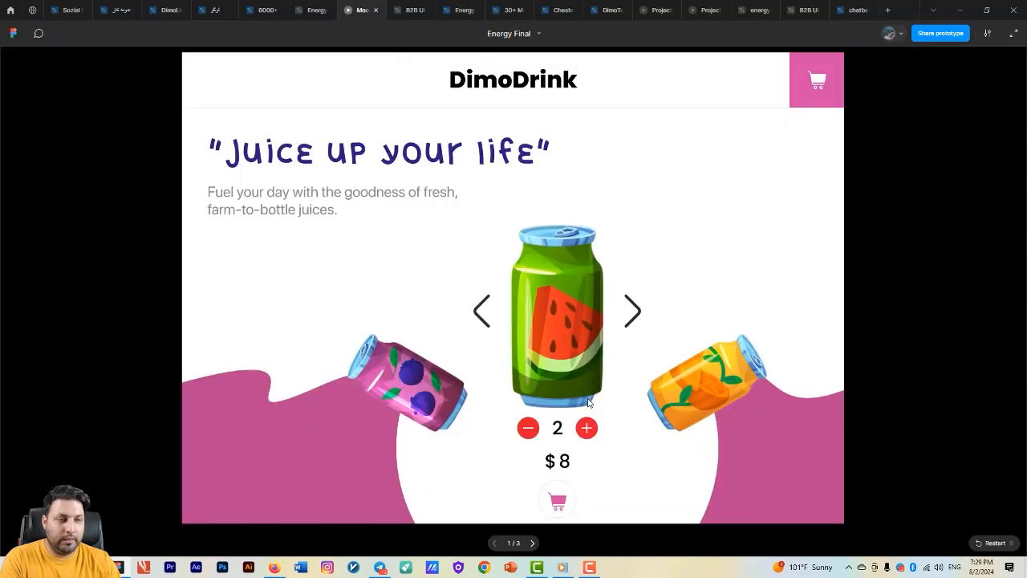
click(558, 500)
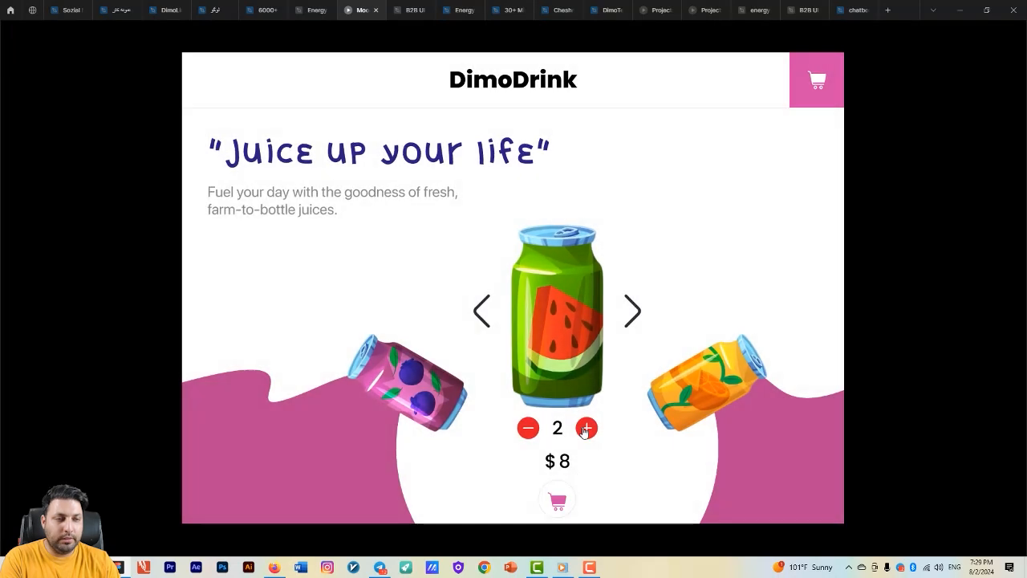
click(586, 428)
click(558, 500)
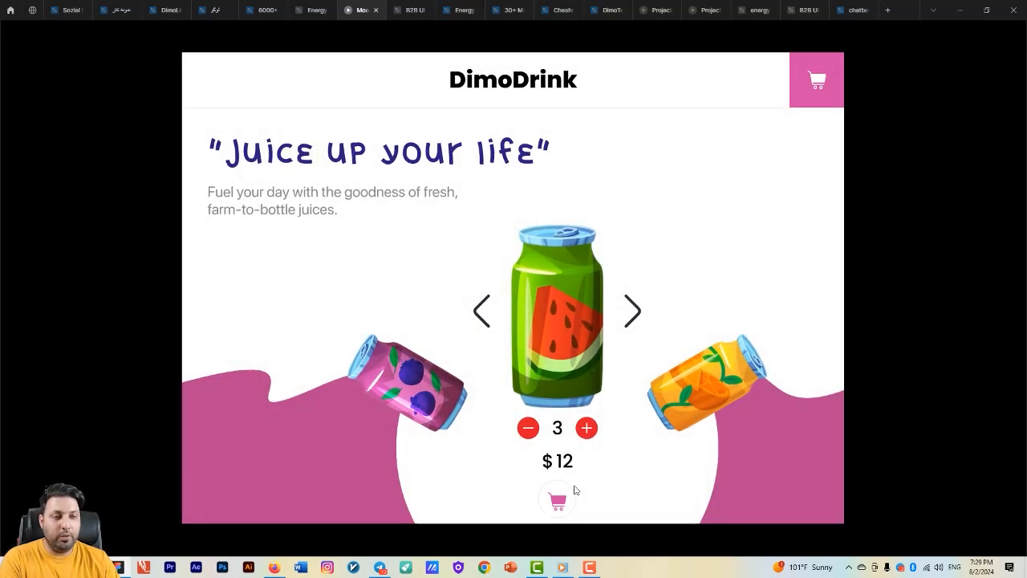
click(574, 493)
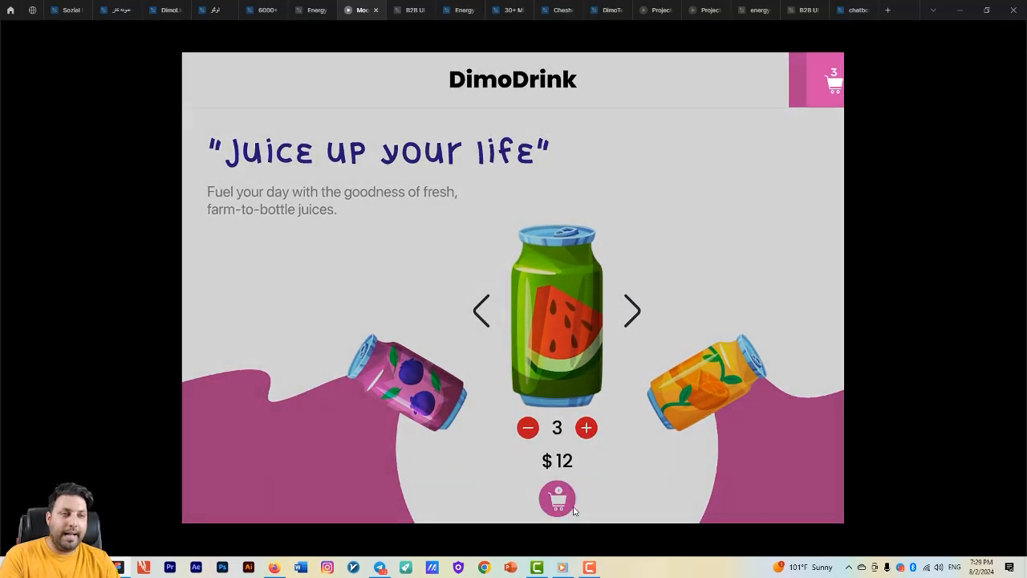
- Set the background opacity of the cart overlay interaction on Component 30's pink variant to 80%
click(315, 10)
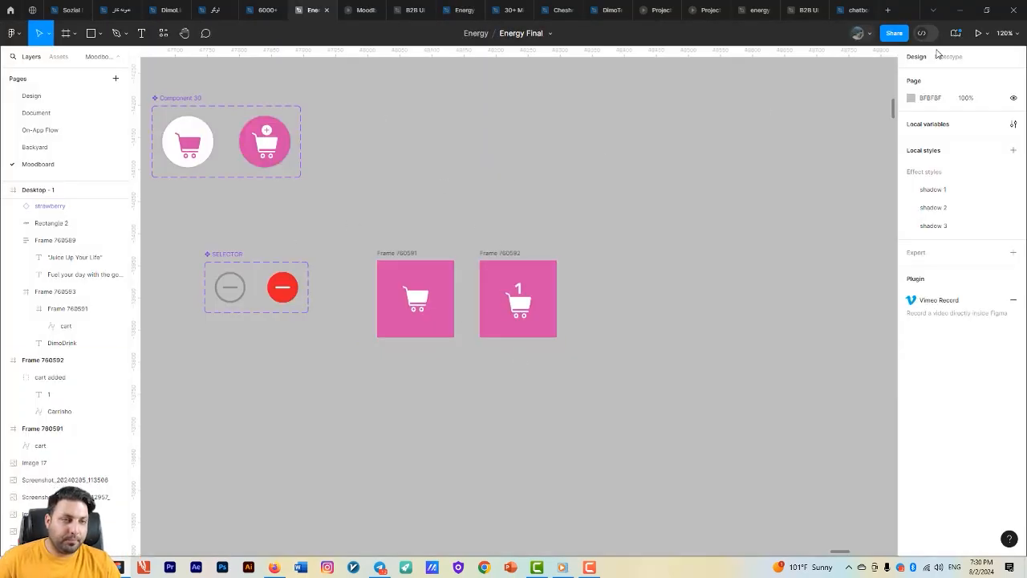
key(shift+e)
click(458, 240)
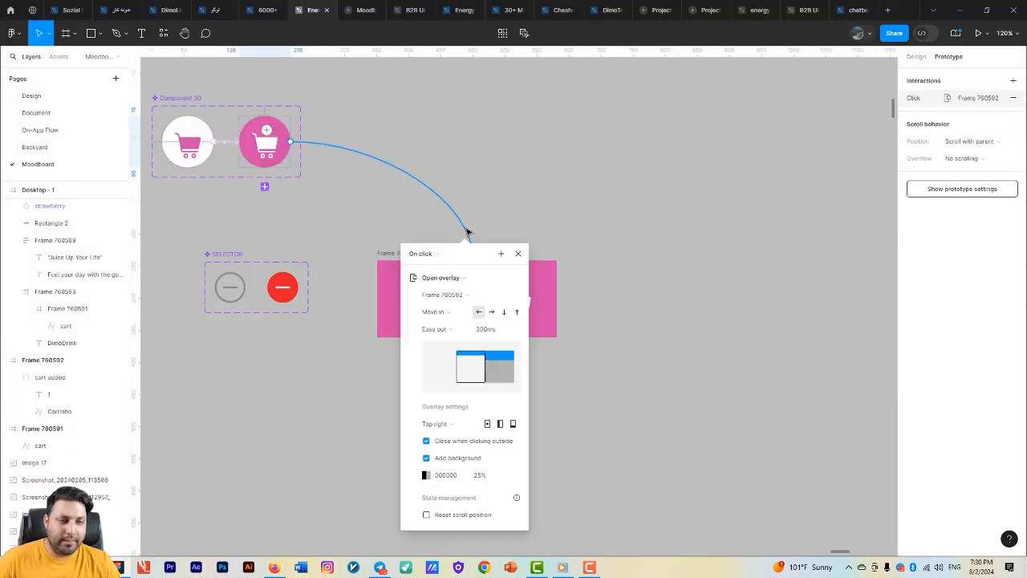
click(479, 475)
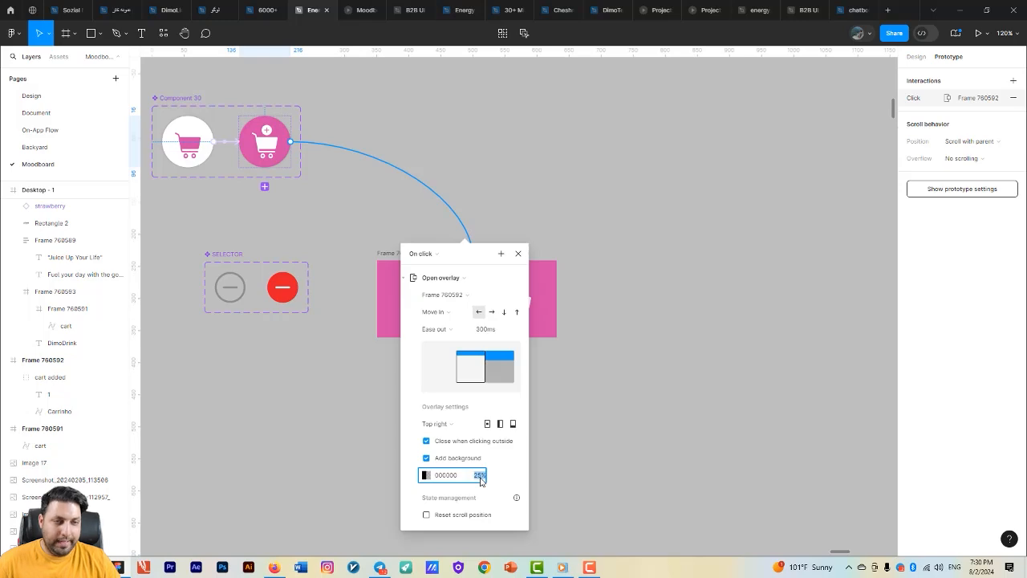
click(613, 374)
- Dismiss and reopen the cart overlay in the prototype to check its background dimming
key(ctrl+alt+Return)
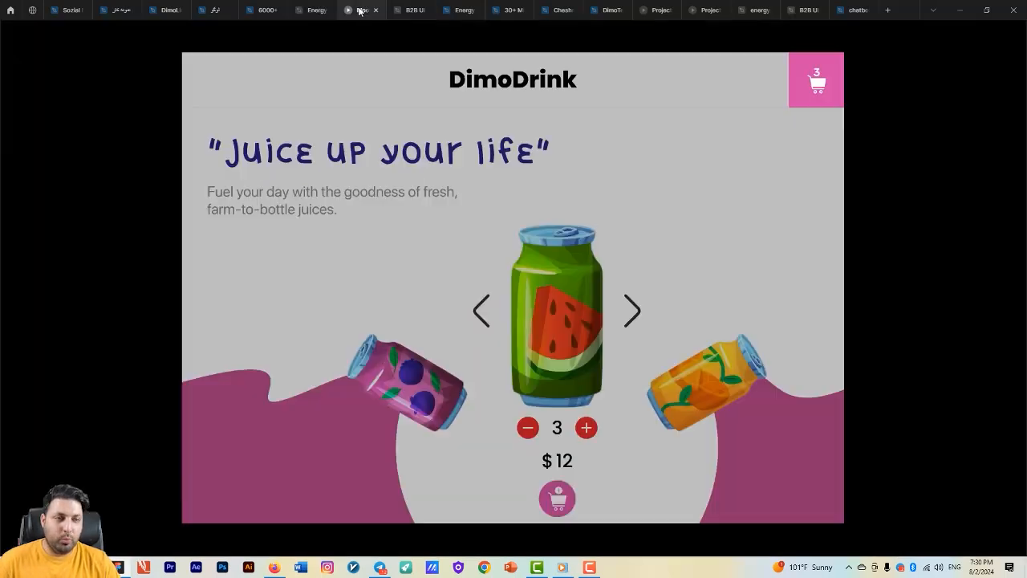
click(739, 242)
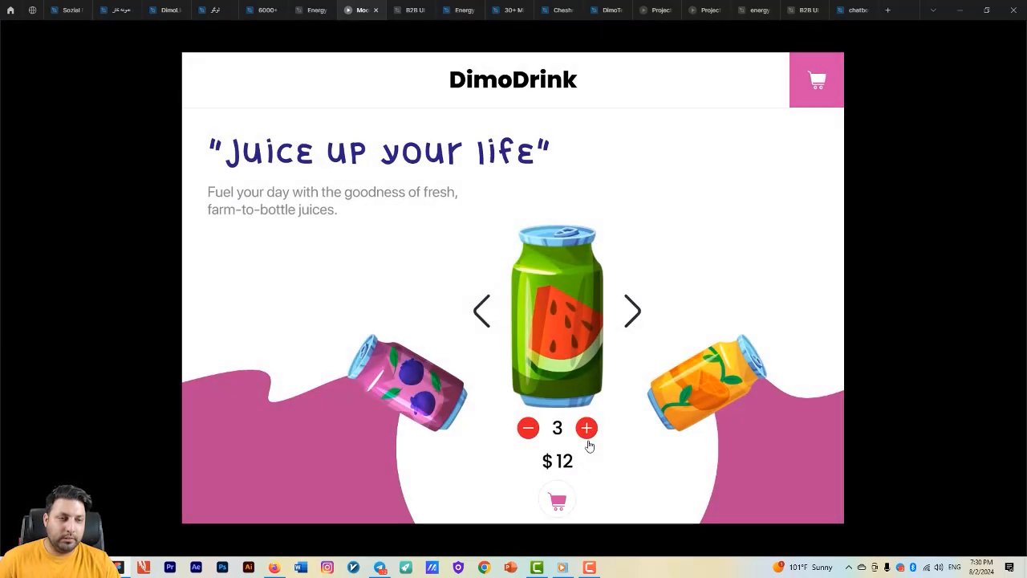
click(557, 498)
- Lower the background opacity of the overlay interaction linking Component 30's pink variant to Frame 760592
click(309, 9)
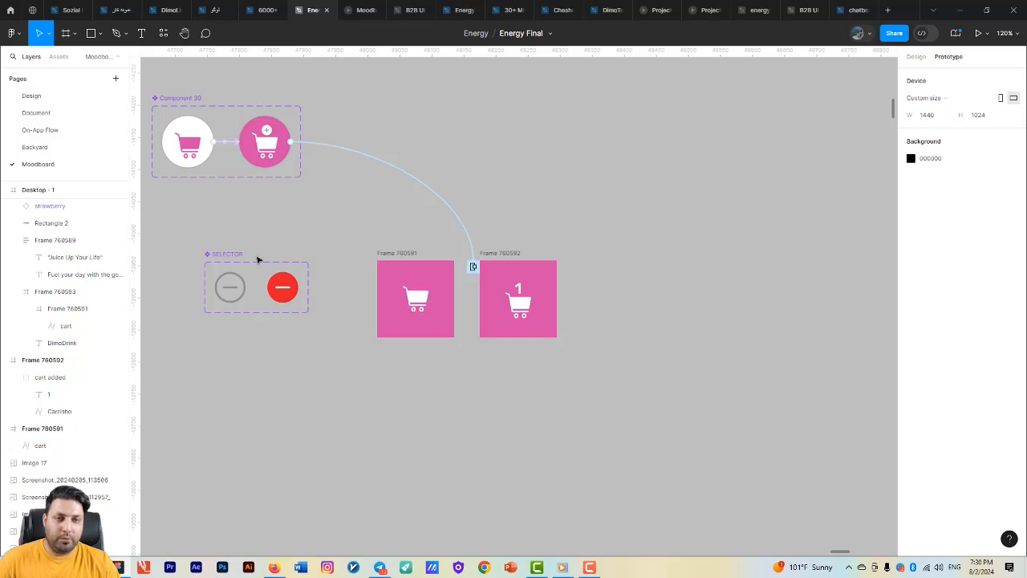
click(449, 207)
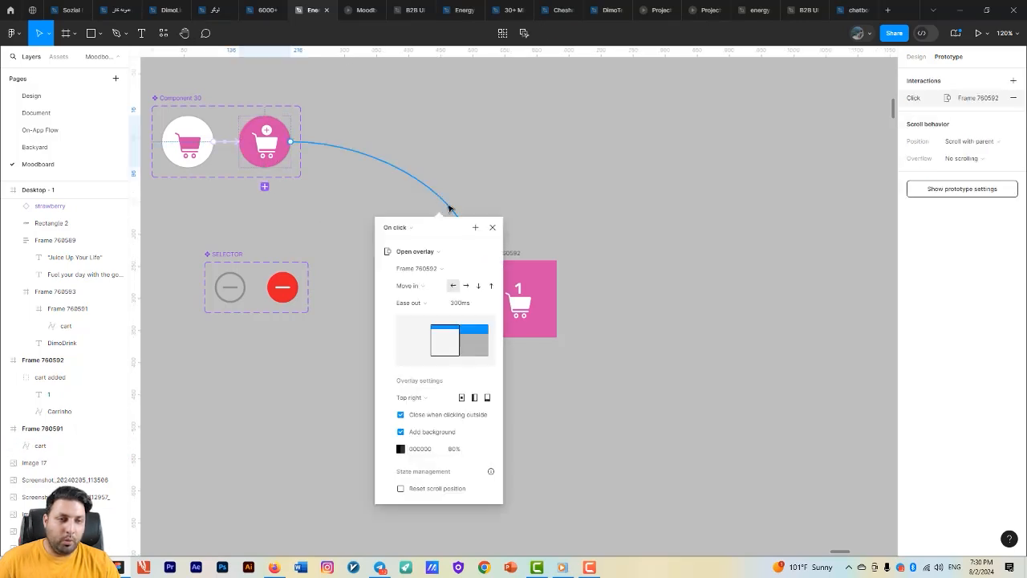
click(455, 449)
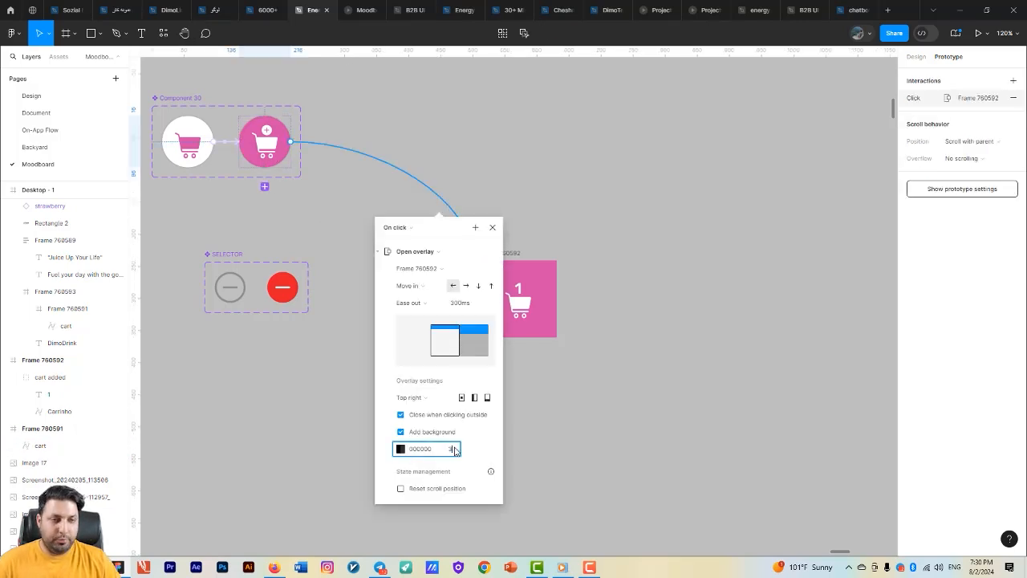
click(666, 400)
- Check the reduced overlay background in the running prototype by closing, reopening and dismissing the cart overlay
click(371, 7)
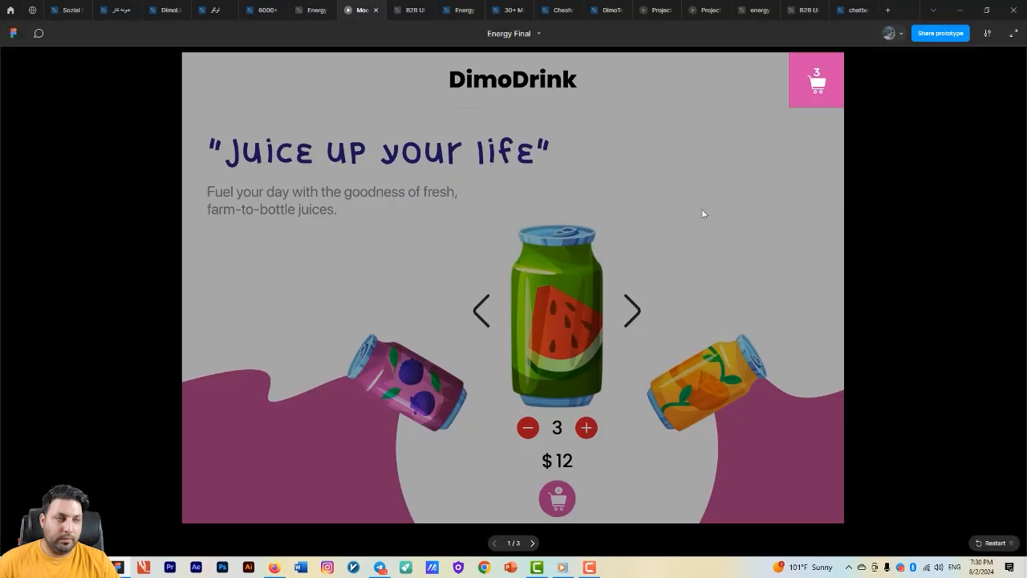
click(710, 205)
click(556, 498)
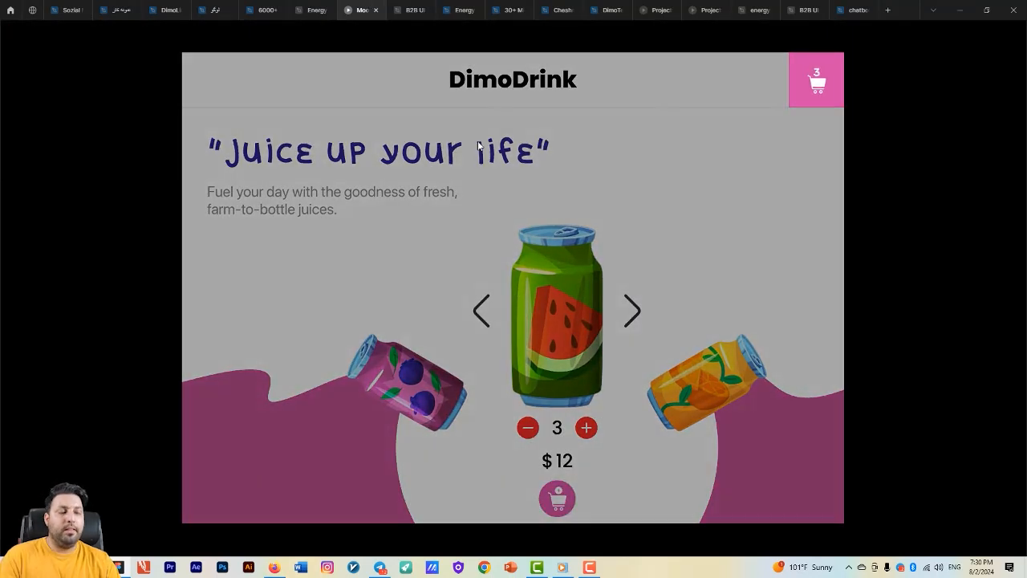
click(670, 205)
- Duplicate the Desktop - 1 frame and place the copy directly below the original at about Y -14147
click(313, 10)
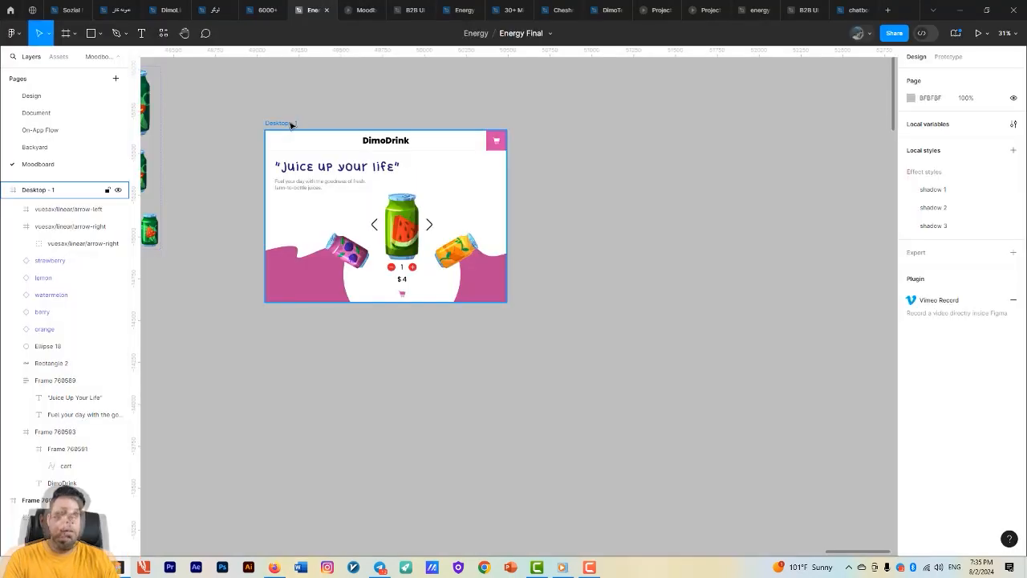
scroll(433, 211, up, 5)
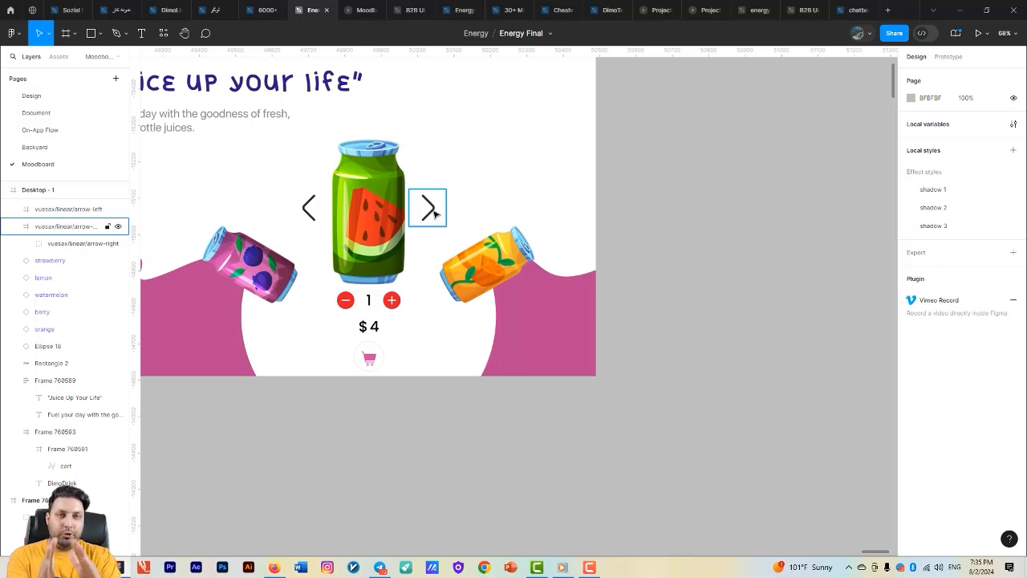
scroll(434, 213, down, 3)
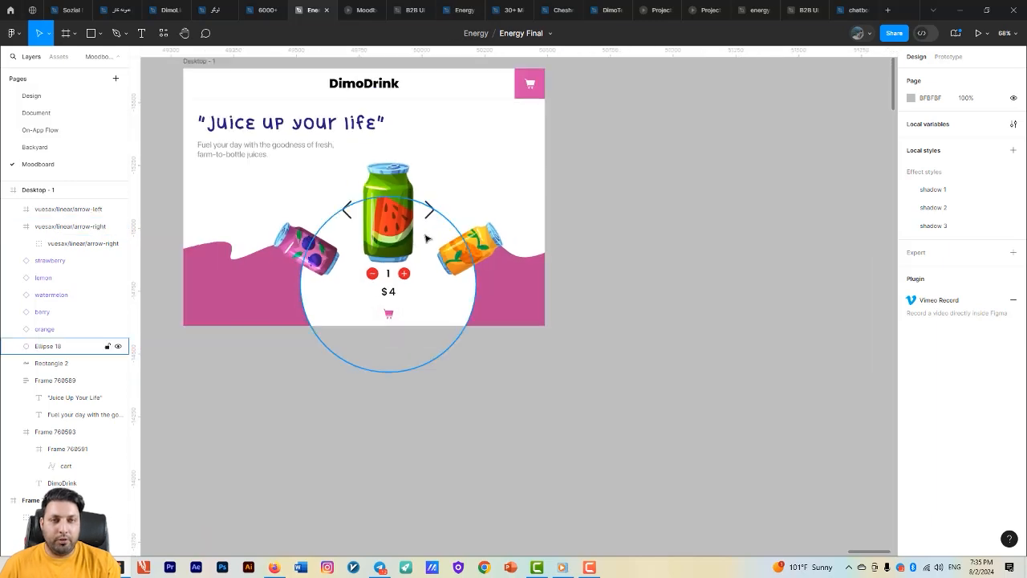
click(184, 64)
key(ctrl+d)
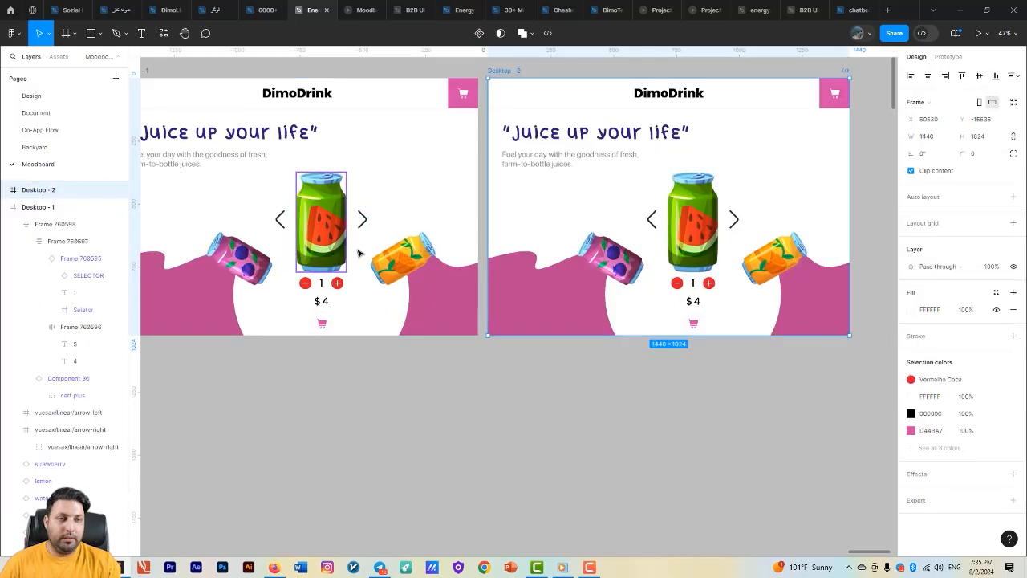
scroll(360, 251, down, 3)
drag(454, 135, 228, 377)
drag(340, 313, 394, 246)
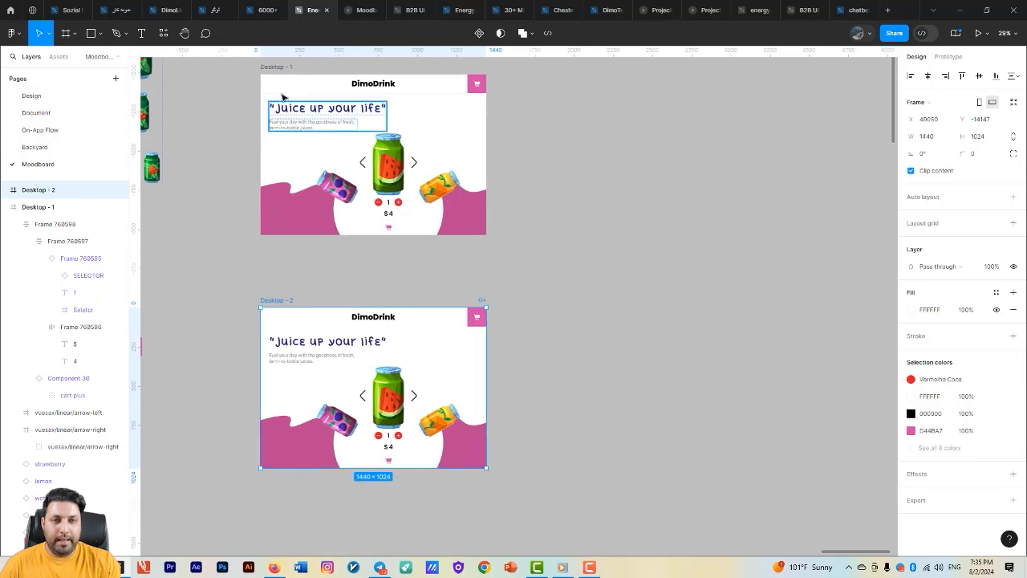
- Extend the Desktop - 1 frame downward to a height of about 1274 and the Desktop - 2 frame to about 1441
click(277, 67)
drag(310, 238, 309, 274)
scroll(313, 240, down, 2)
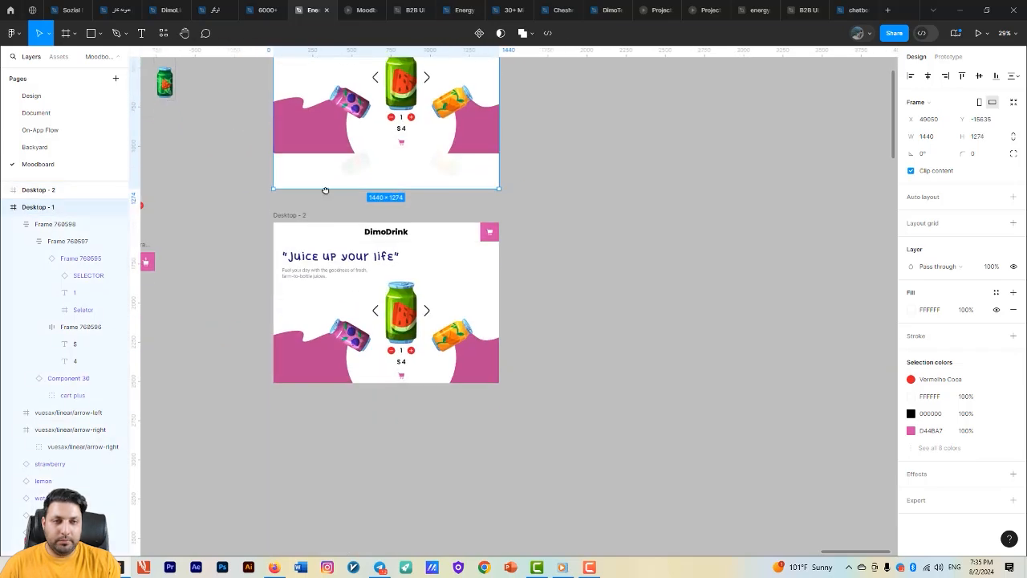
click(284, 214)
drag(329, 384, 325, 447)
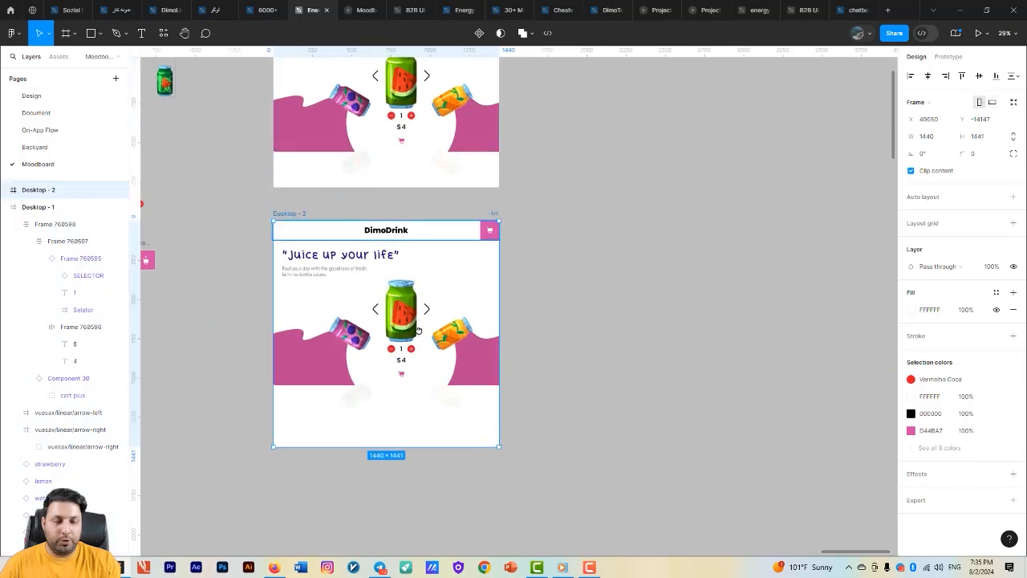
scroll(435, 227, up, 5)
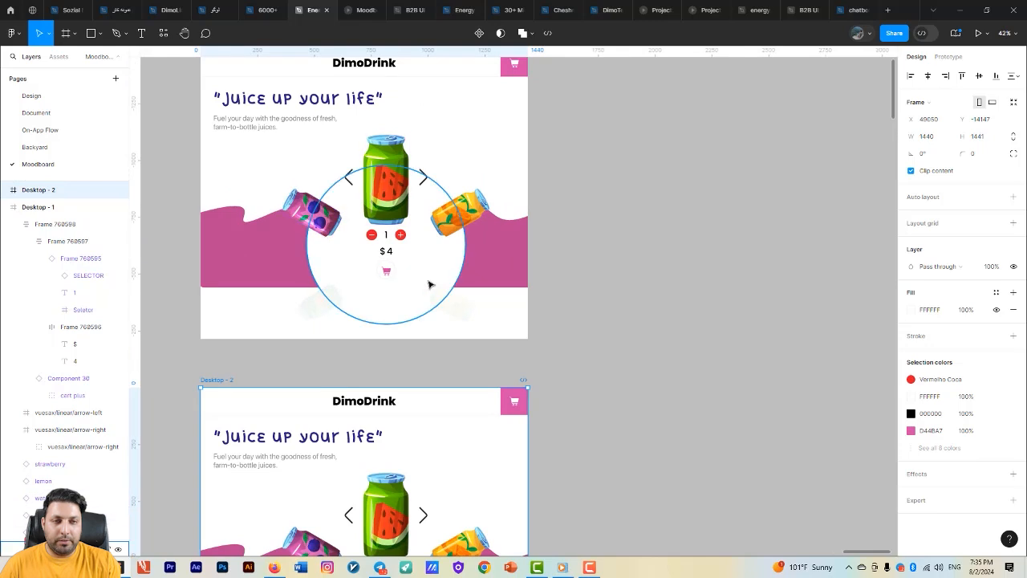
- Check the layer opacity of the faint strawberry and lemon cans at the bottom of Desktop - 1
click(455, 301)
click(319, 302)
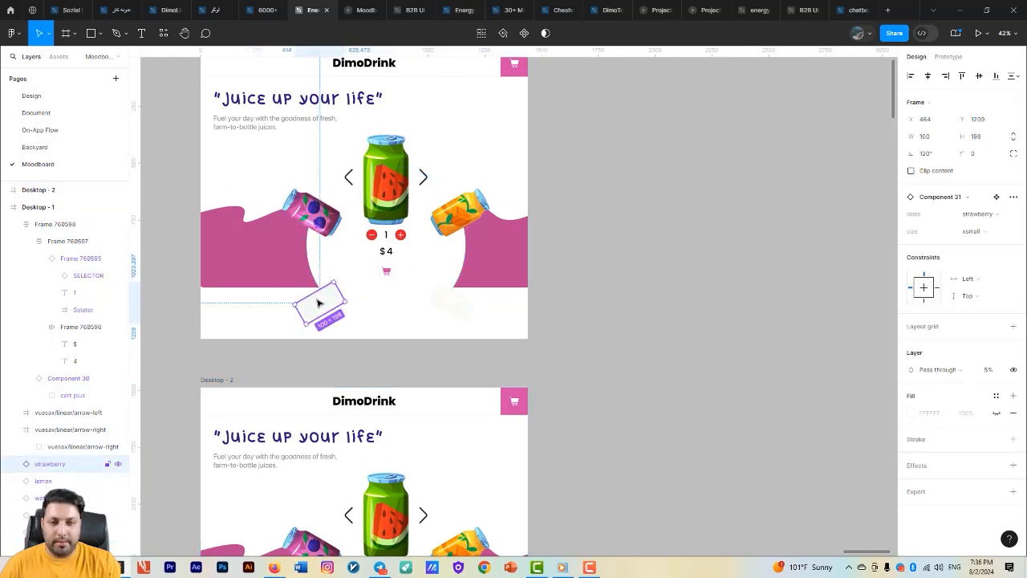
shift+click(454, 303)
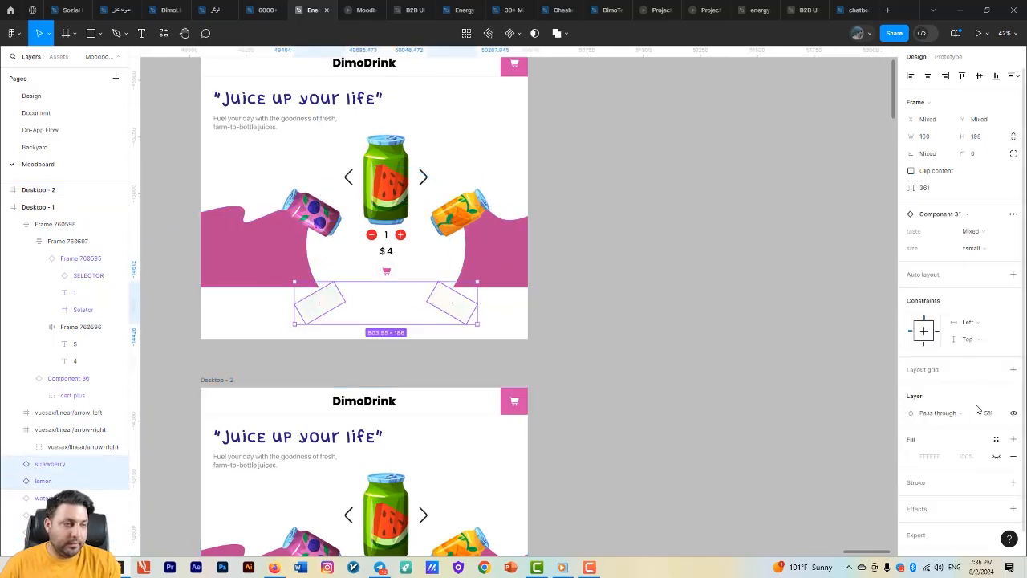
scroll(612, 305, up, 5)
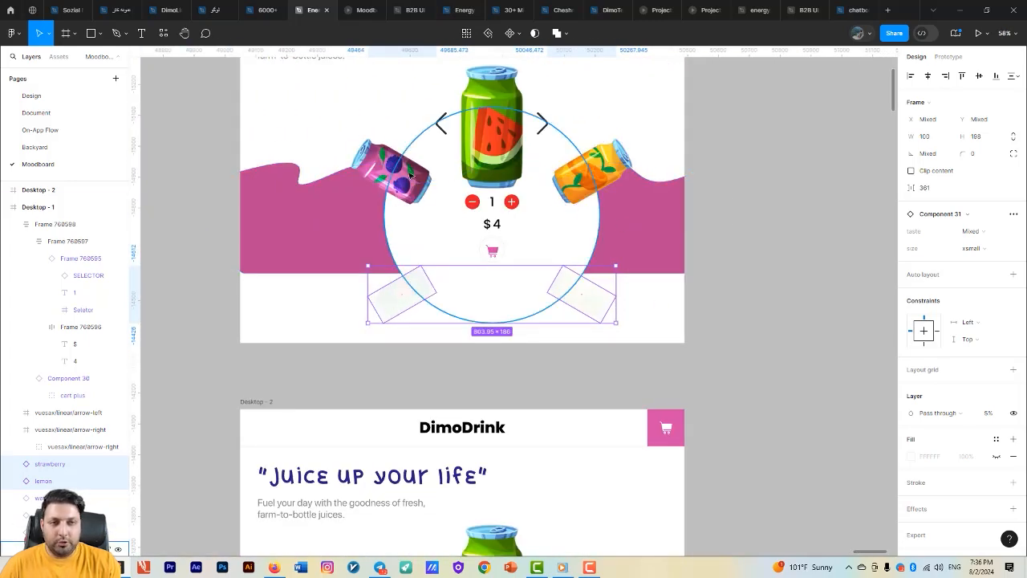
scroll(611, 251, down, 1)
drag(611, 251, 540, 164)
drag(681, 285, 644, 323)
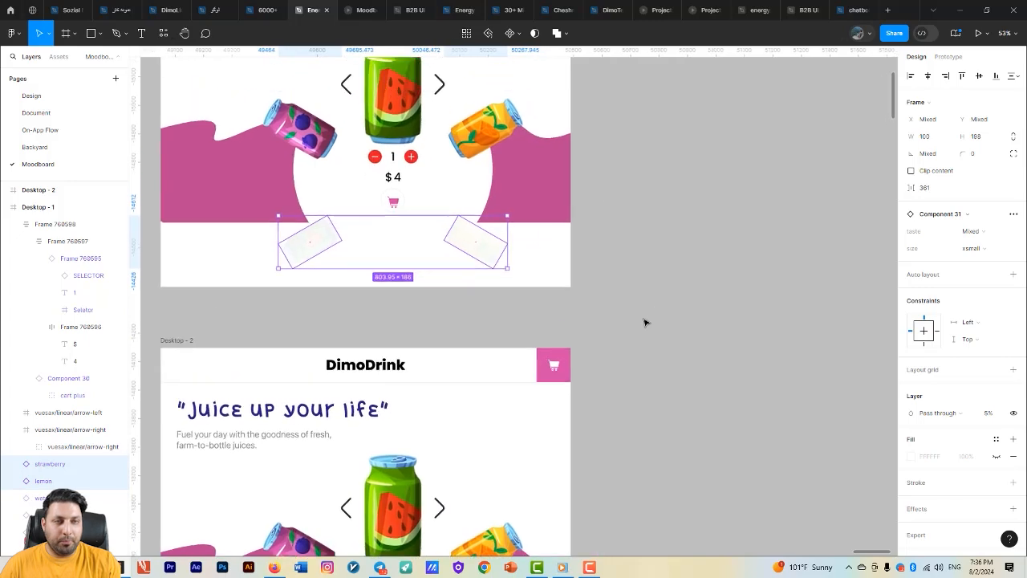
- Move the orange can in Desktop - 1 straight down to about Y 901, just above the faint lemon can
click(579, 193)
drag(507, 142, 523, 185)
click(522, 185)
scroll(543, 243, down, 2)
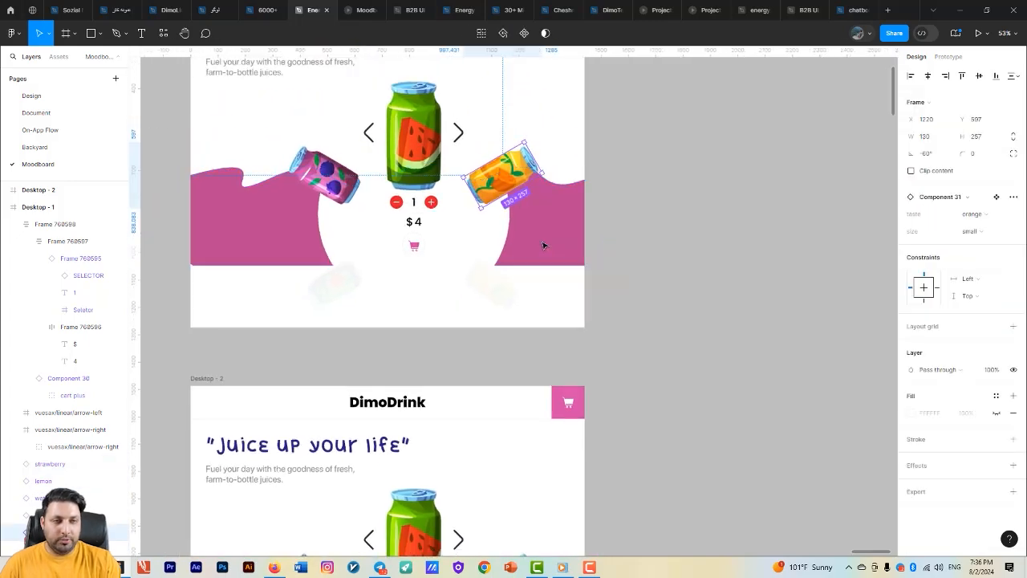
key(shift+Down)
key(shift+Down)
key(shift+Down)
key(shift+Down)
key(shift+Down)
key(shift+Down)
key(shift+Down)
key(shift+Down)
key(shift+Down)
key(shift+Down)
key(shift+Down)
key(shift+Down)
key(shift+Down)
key(shift+Down)
key(shift+Down)
key(shift+Down)
key(shift+Down)
key(shift+Down)
key(shift+Down)
key(shift+Down)
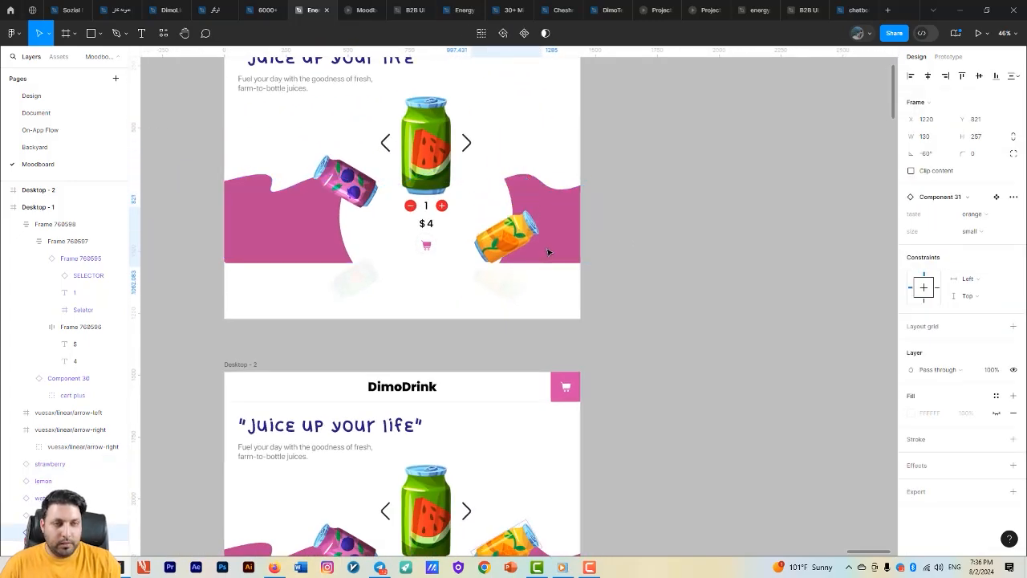
scroll(644, 175, up, 3)
scroll(605, 287, up, 3)
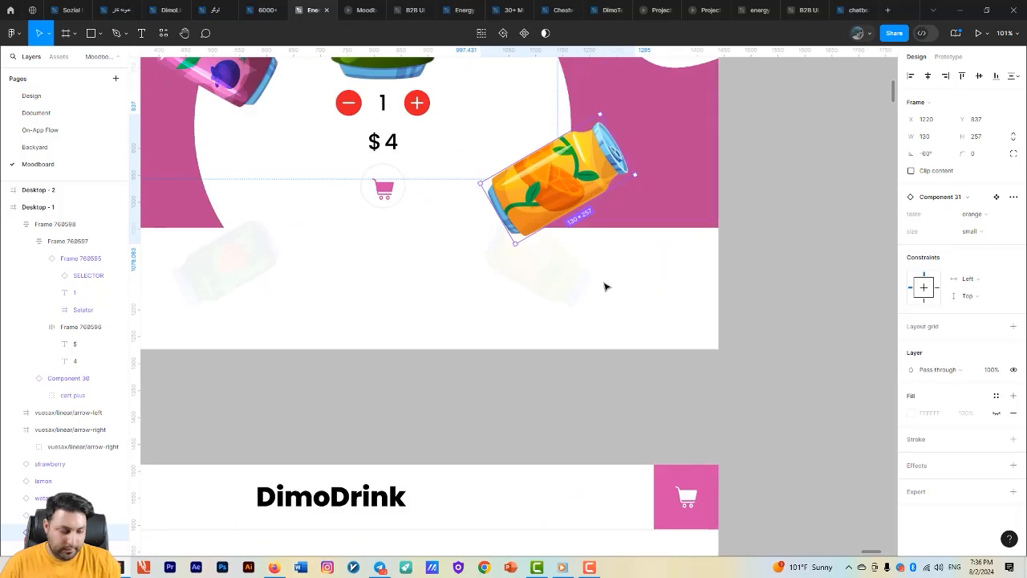
key(shift+Down)
key(shift+Down)
key(shift+Down)
key(shift+Down)
key(shift+Down)
key(shift+Down)
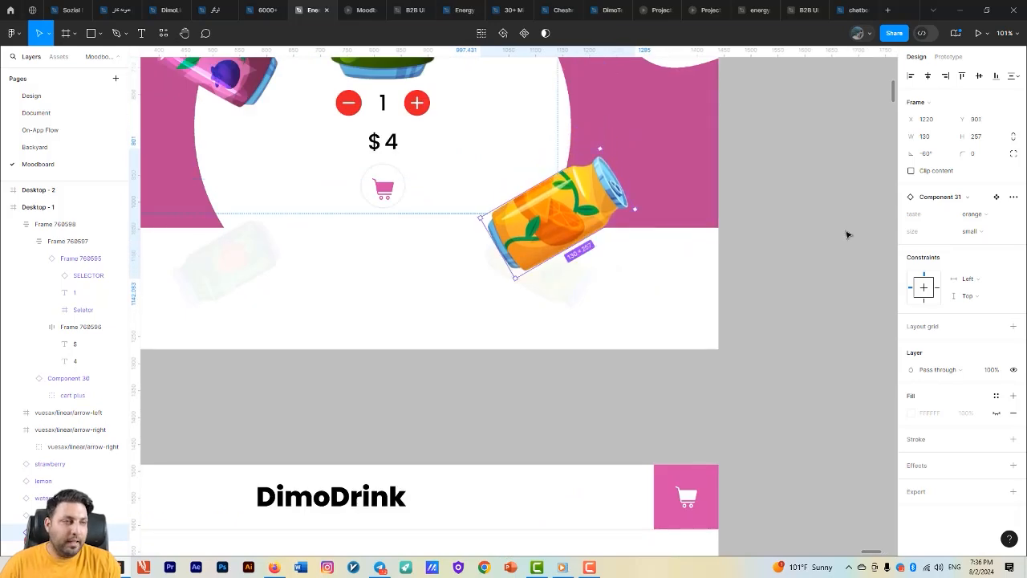
- Rotate the orange can to -120° and set its size variant to xsmall
click(929, 154)
text(-12)
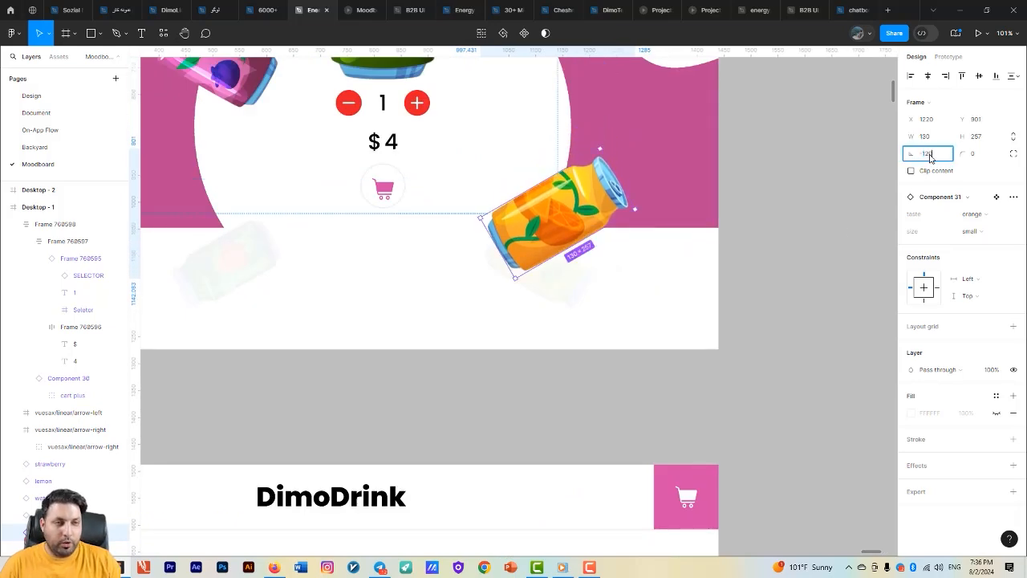
text(0)
key(Return)
scroll(604, 275, up, 1)
drag(604, 275, 537, 186)
click(973, 233)
click(962, 245)
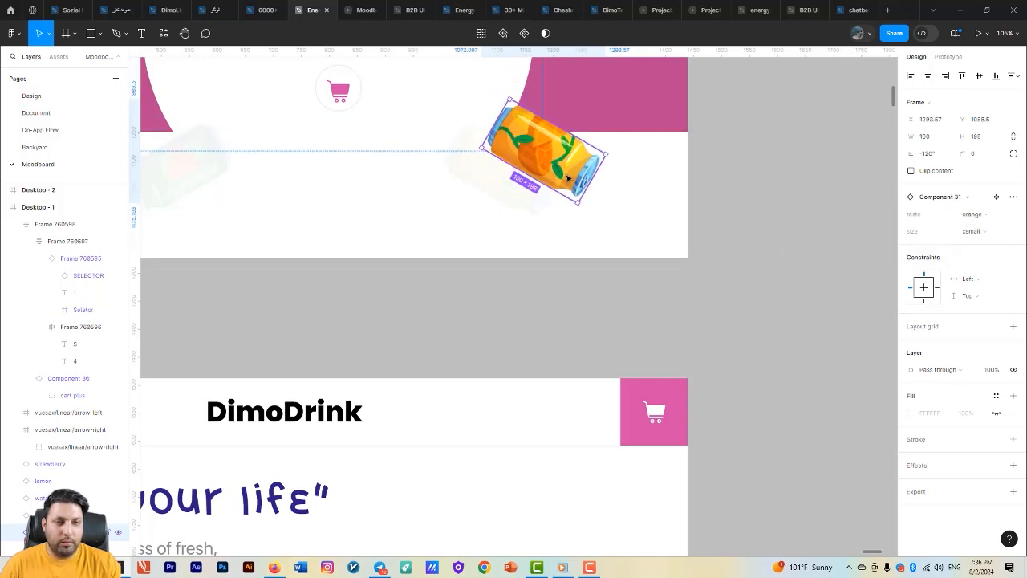
- Position the orange can over the faint lemon can, at about X 1218, Y 1122
scroll(568, 178, up, 5)
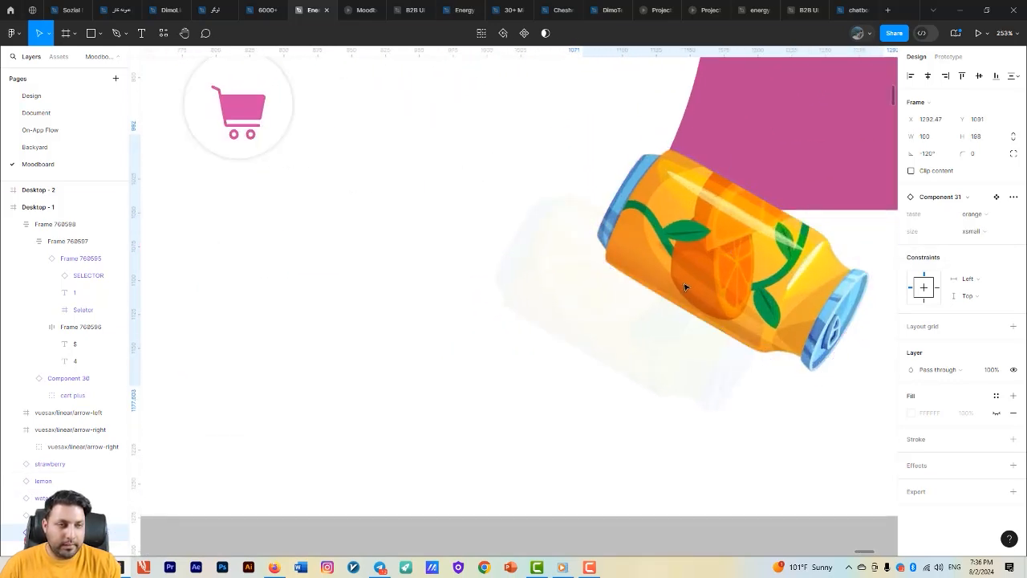
drag(686, 287, 669, 310)
scroll(809, 334, down, 3)
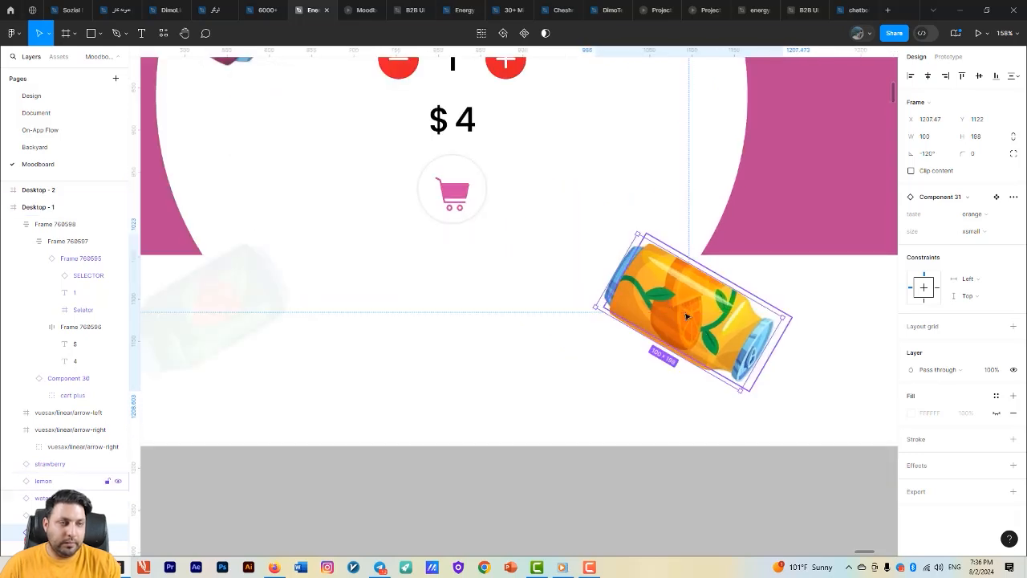
scroll(631, 345, down, 3)
scroll(649, 345, up, 6)
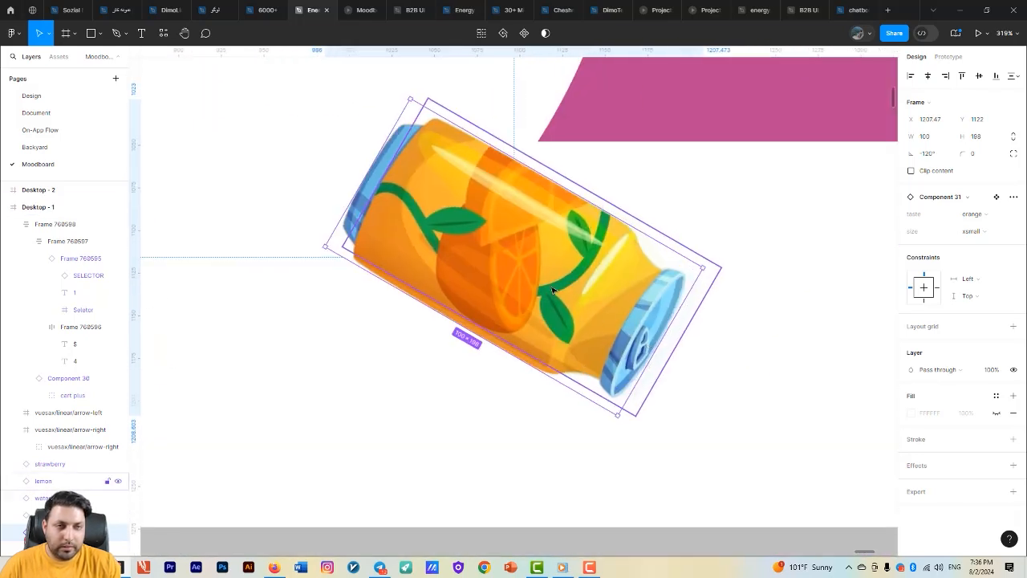
drag(560, 295, 670, 364)
scroll(603, 313, down, 1)
scroll(604, 313, down, 1)
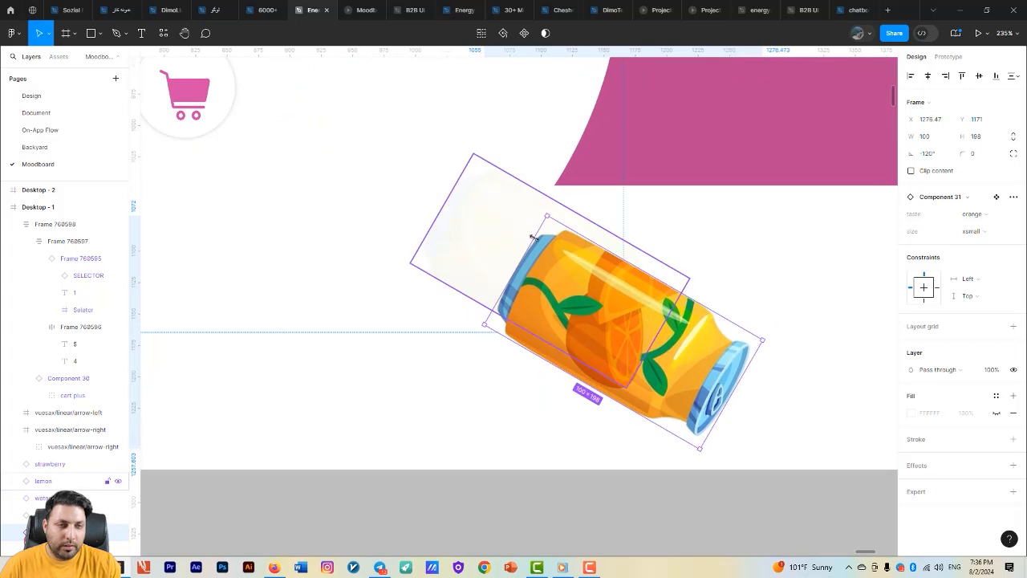
drag(626, 329, 554, 268)
scroll(597, 305, down, 1)
scroll(619, 312, down, 5)
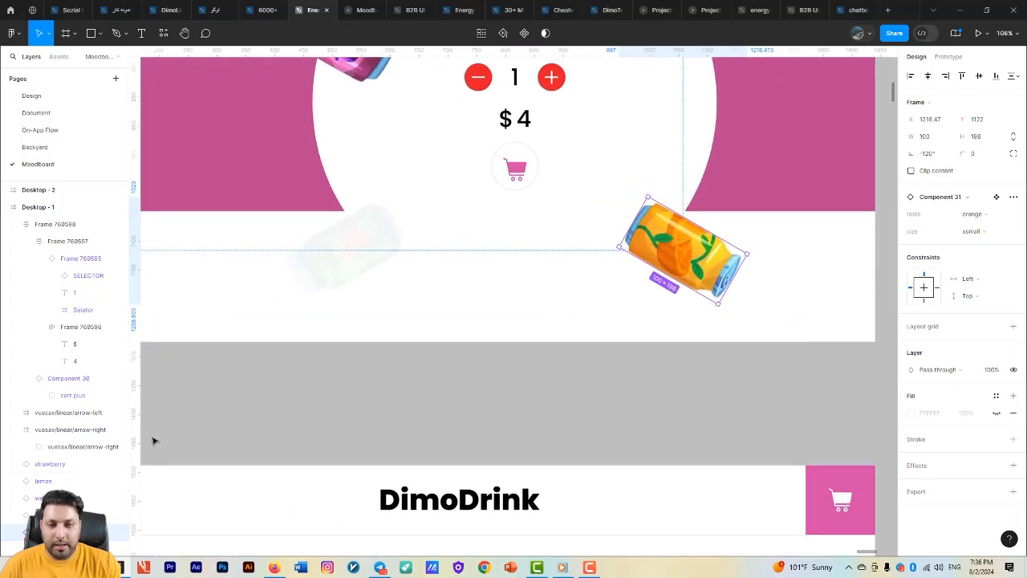
- Move the faint lemon can horizontally toward the strawberry can, to about X 850
click(81, 482)
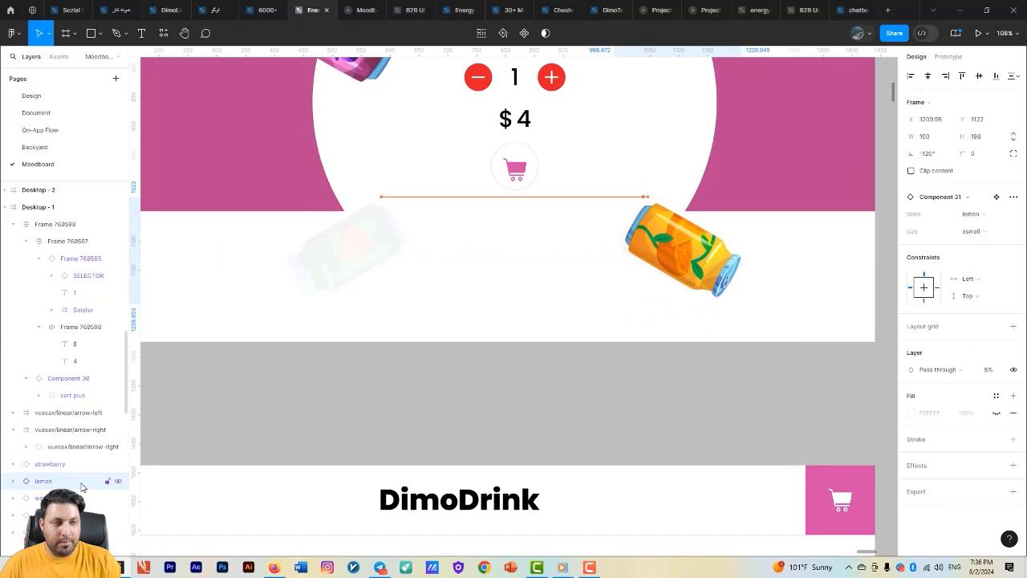
key(shift+Left)
key(shift+Left)
key(shift+Left)
key(shift+Left)
key(shift+Left)
key(shift+Left)
key(shift+Left)
key(shift+Left)
key(shift+Left)
key(shift+Left)
key(shift+Left)
key(shift+Left)
key(shift+Left)
key(shift+Left)
key(shift+Left)
key(shift+Left)
key(shift+Left)
key(shift+Left)
key(shift+Left)
key(shift+Left)
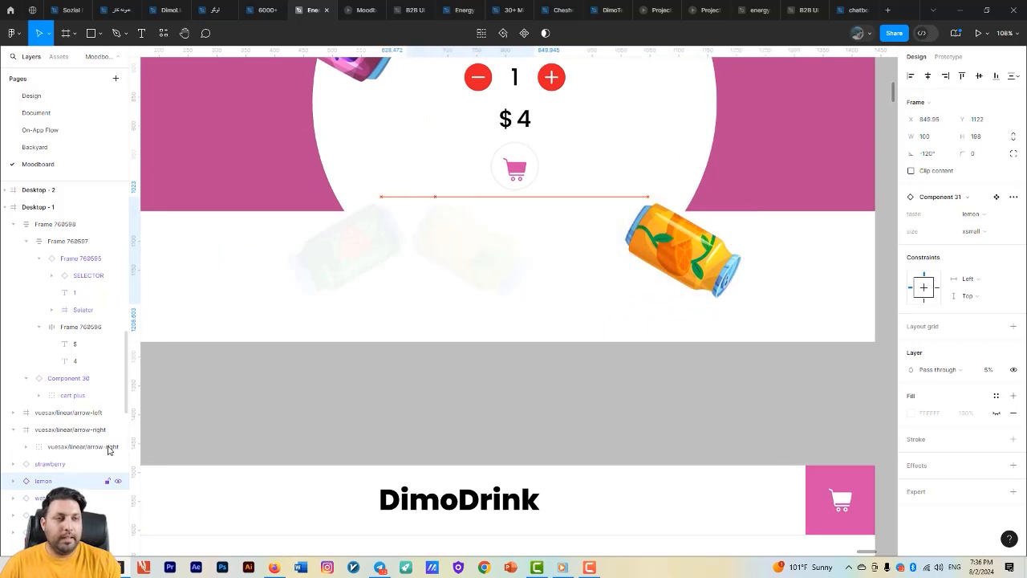
- Set the orange can's layer opacity to 5%
click(681, 251)
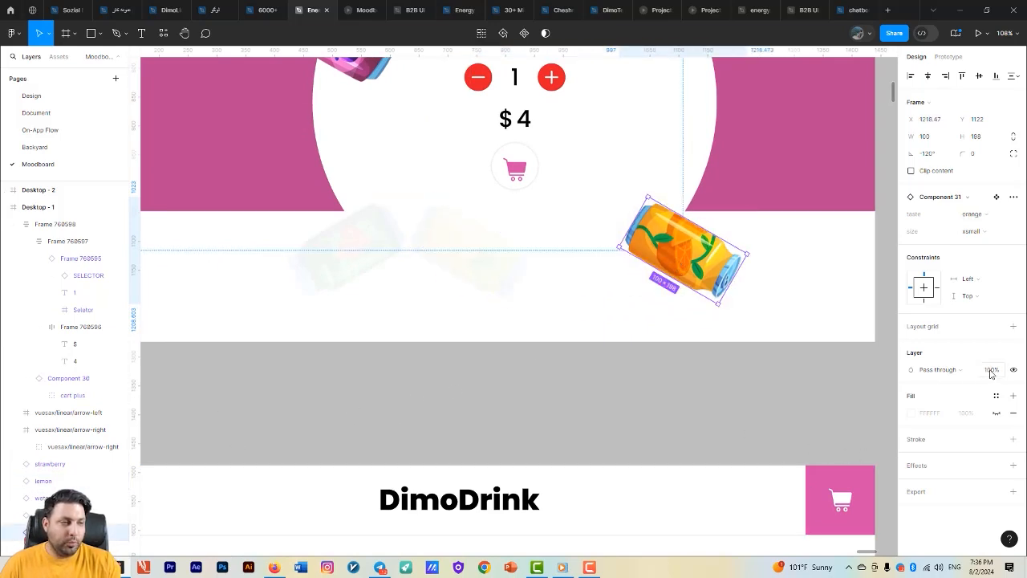
key(Return)
drag(457, 286, 548, 284)
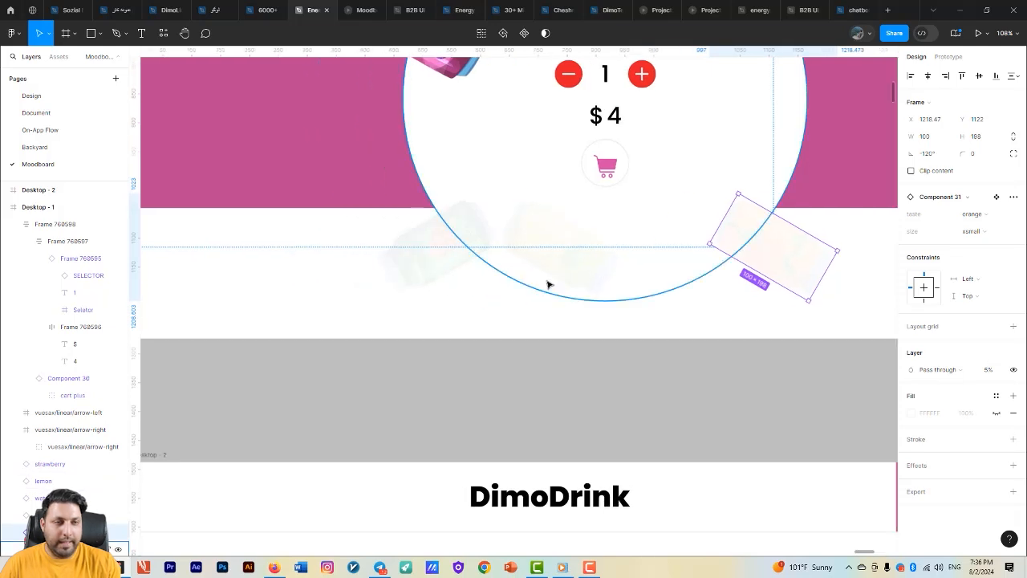
- Rotate the lemon can to 120° and place it over the faint strawberry can at about X 464, Y 1209
scroll(548, 284, up, 2)
click(573, 236)
click(933, 157)
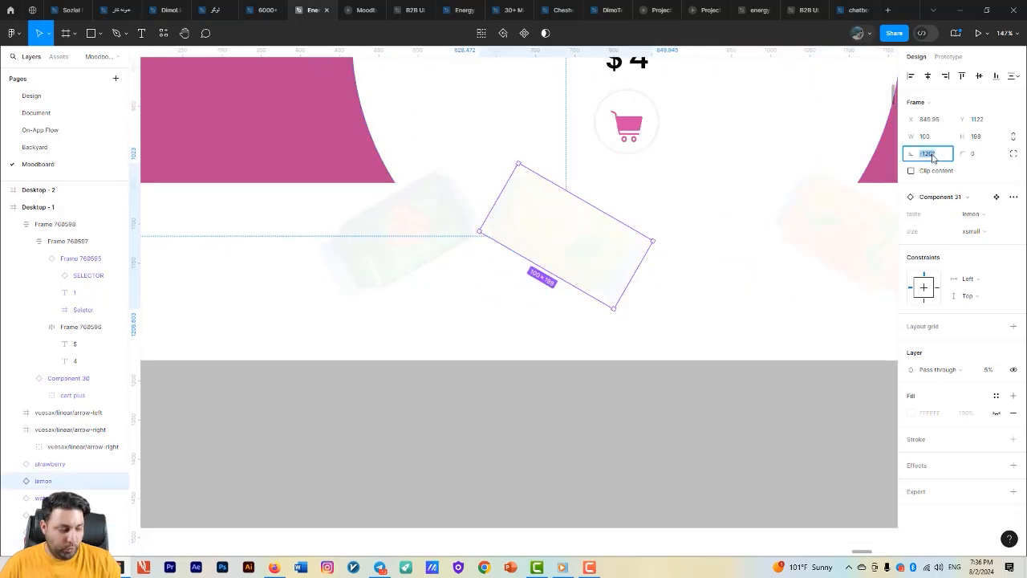
key(Return)
drag(566, 266, 540, 305)
drag(540, 305, 542, 305)
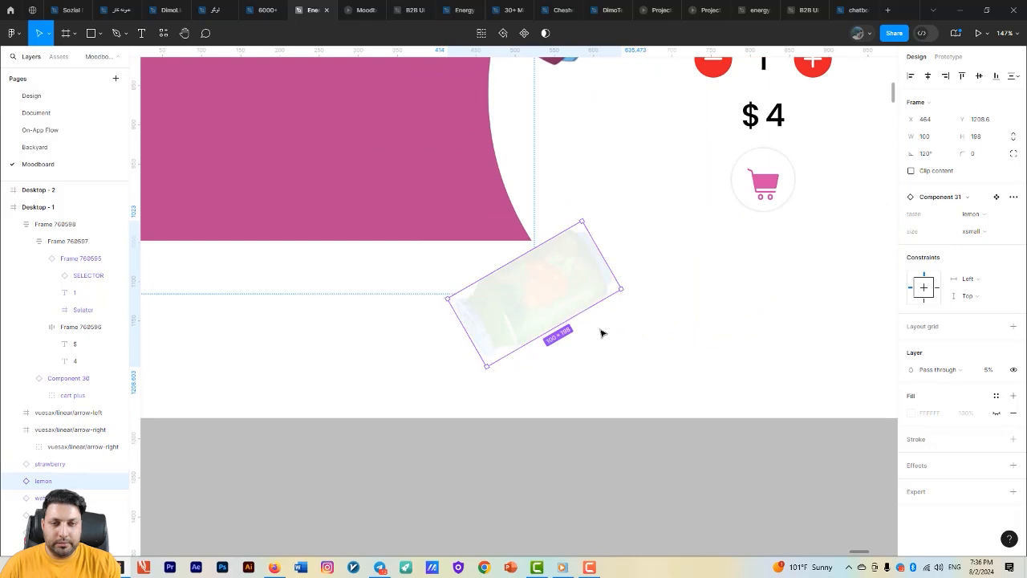
click(78, 498)
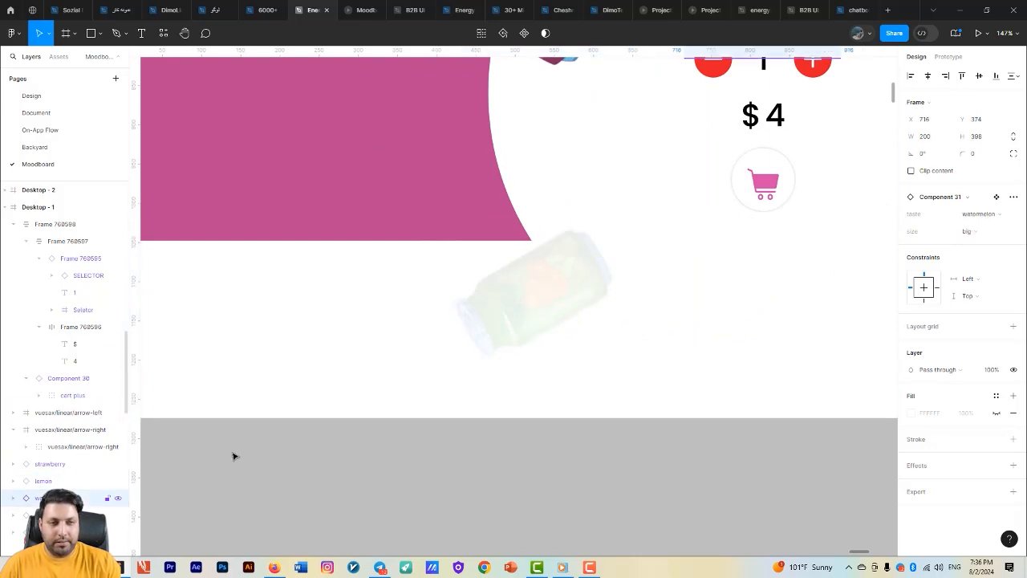
scroll(277, 442, down, 5)
key(shift+Up)
key(shift+Down)
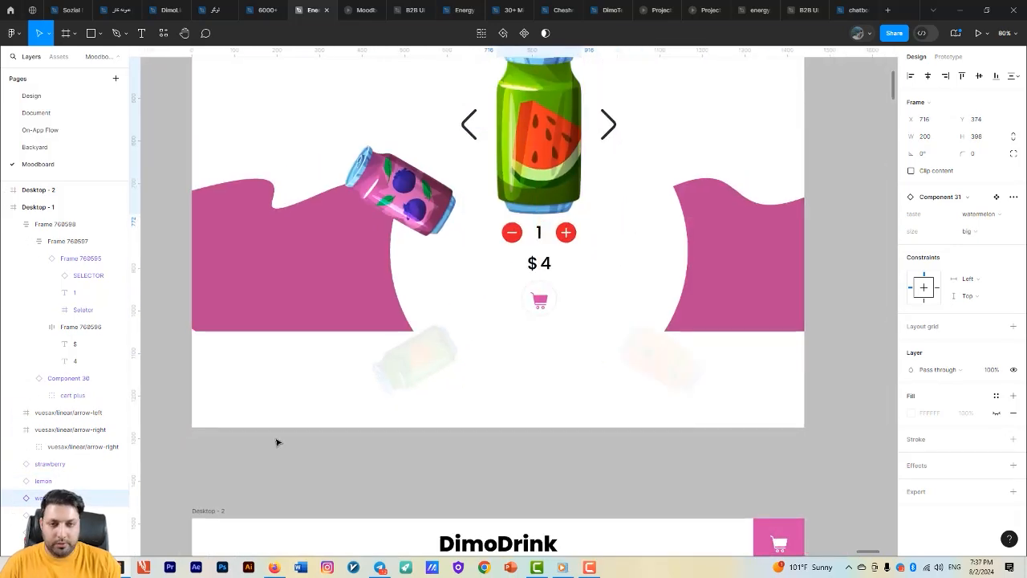
- Move the strawberry can straight up to about Y 937 and set its layer opacity to 100%
click(56, 465)
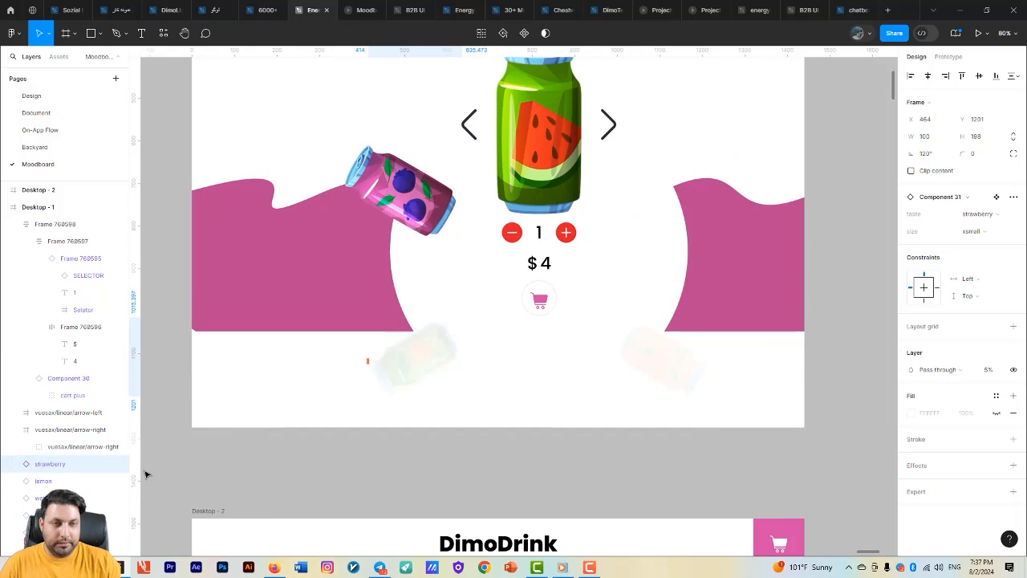
key(shift+Up)
key(shift+Up)
key(shift+Up)
key(shift+Up)
key(shift+Up)
key(shift+Up)
key(shift+Up)
key(shift+Up)
key(shift+Up)
key(shift+Up)
key(shift+Up)
key(shift+Up)
key(shift+Up)
key(shift+Up)
key(shift+Up)
key(shift+Up)
key(shift+Up)
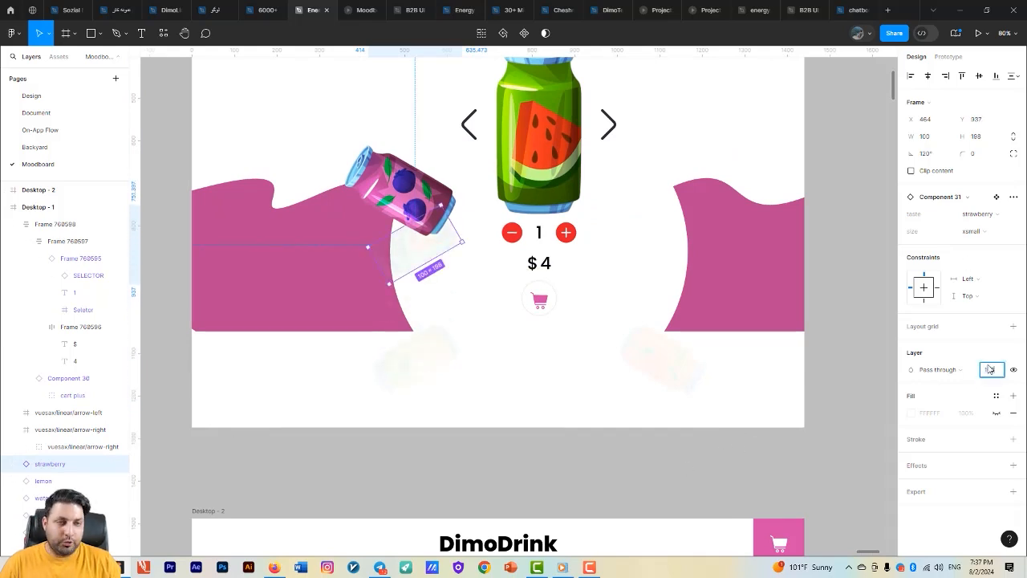
text(100)
key(Return)
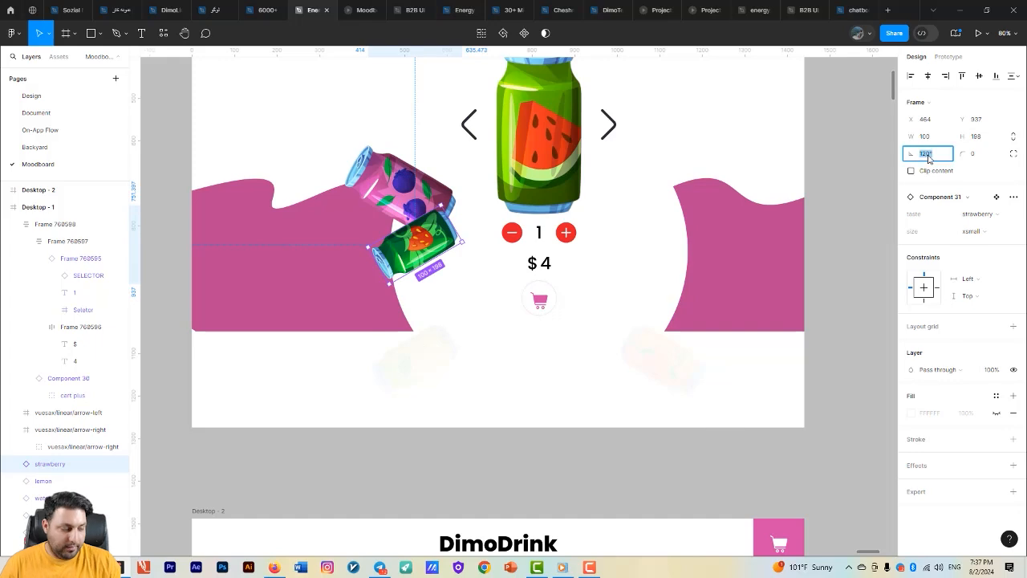
- Rotate the strawberry can to 60° and move it onto the berry can
key(Return)
scroll(499, 363, up, 5)
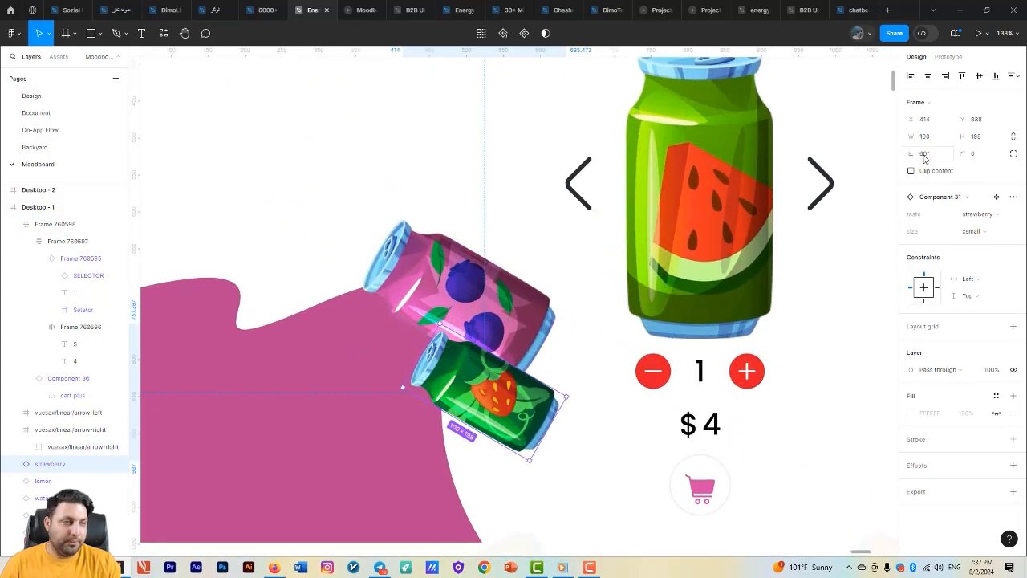
drag(507, 410, 497, 324)
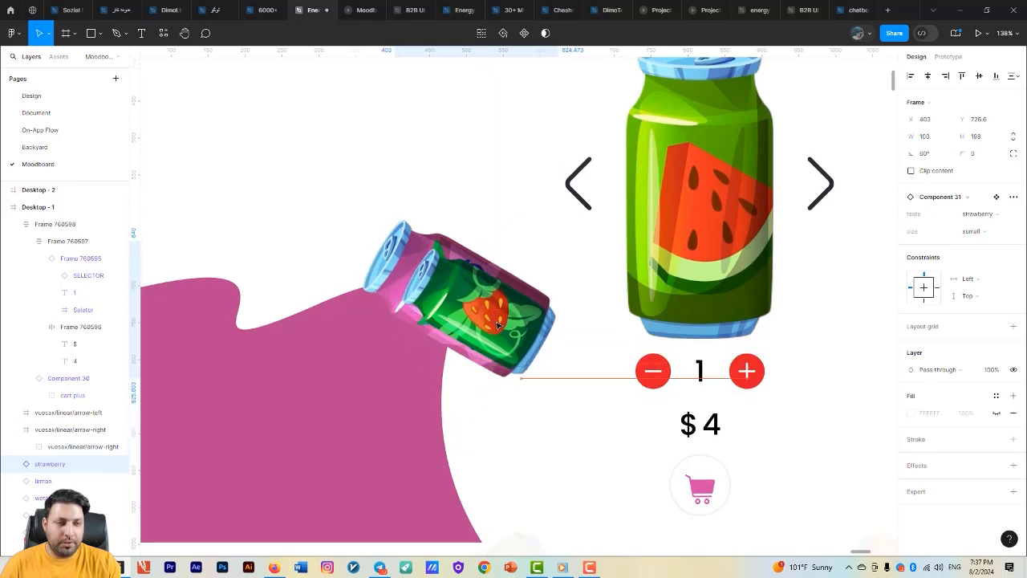
- Set the strawberry can's size variant to small and fit it over the berry can at about X 347, Y 710
click(978, 232)
click(955, 220)
drag(539, 331, 498, 321)
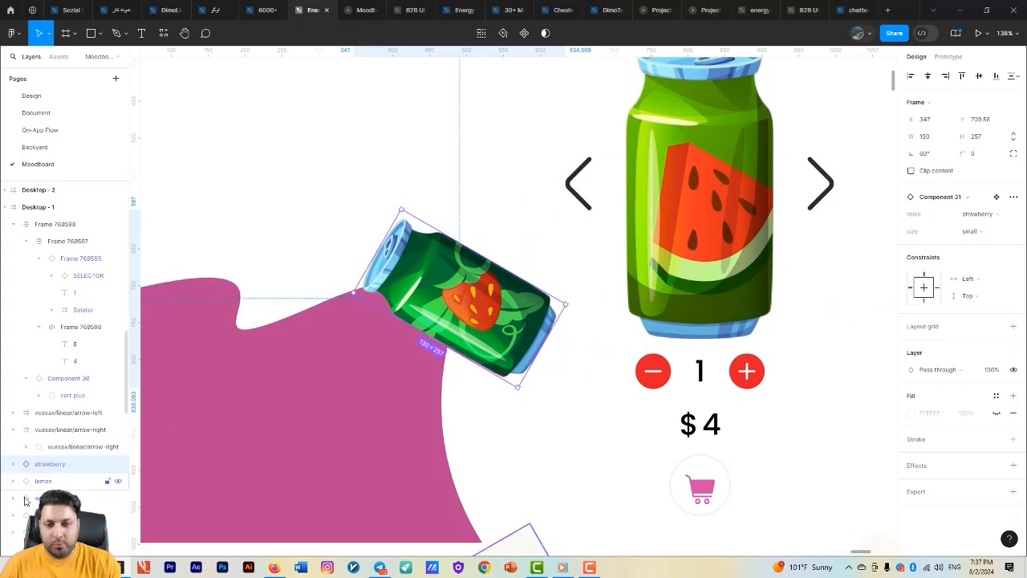
- Move the berry can horizontally out from beneath the strawberry can toward the watermelon can, to about X 587
key(shift+Right)
key(shift+Right)
key(shift+Right)
key(shift+Right)
key(shift+Right)
key(shift+Right)
key(shift+Right)
key(shift+Right)
key(shift+Right)
key(shift+Right)
key(shift+Right)
key(shift+Right)
key(shift+Right)
key(shift+Right)
key(shift+Right)
key(shift+Right)
key(shift+Right)
key(shift+Right)
key(shift+Right)
key(shift+Right)
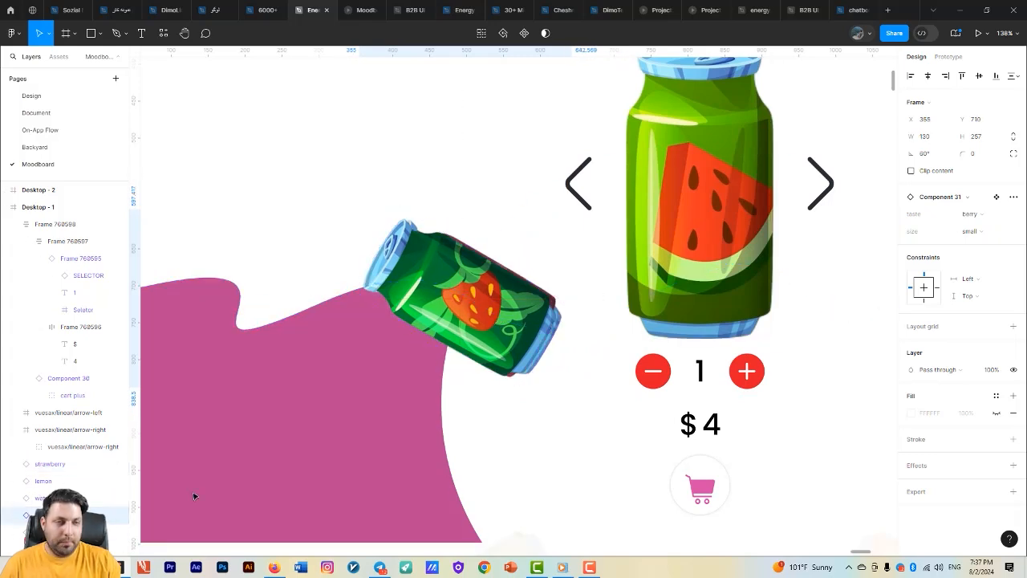
key(Right)
key(Right)
key(Right)
key(Right)
key(Right)
key(Right)
key(Right)
key(Right)
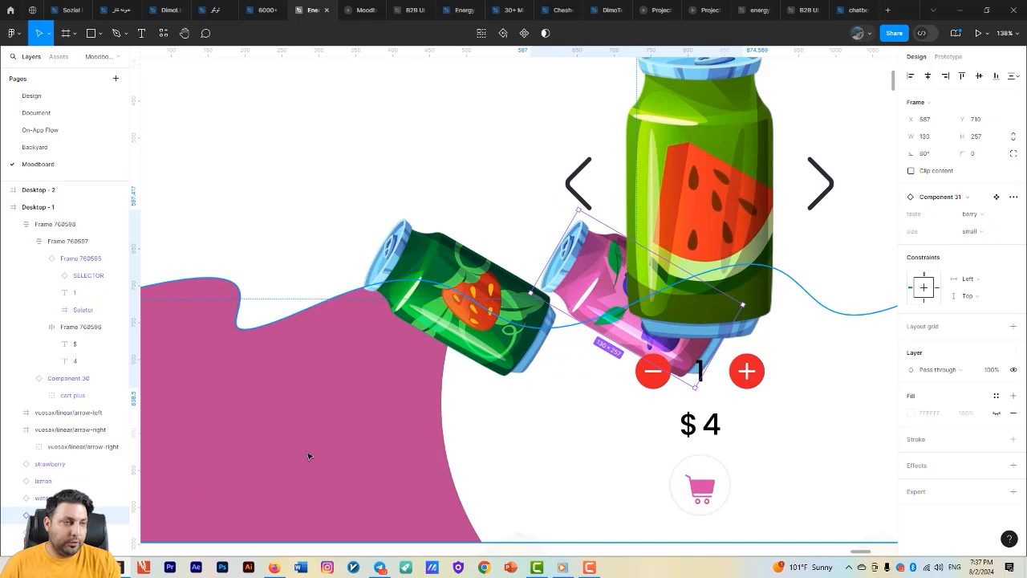
- Set the berry can's size variant to big and its rotation to 0°
click(977, 232)
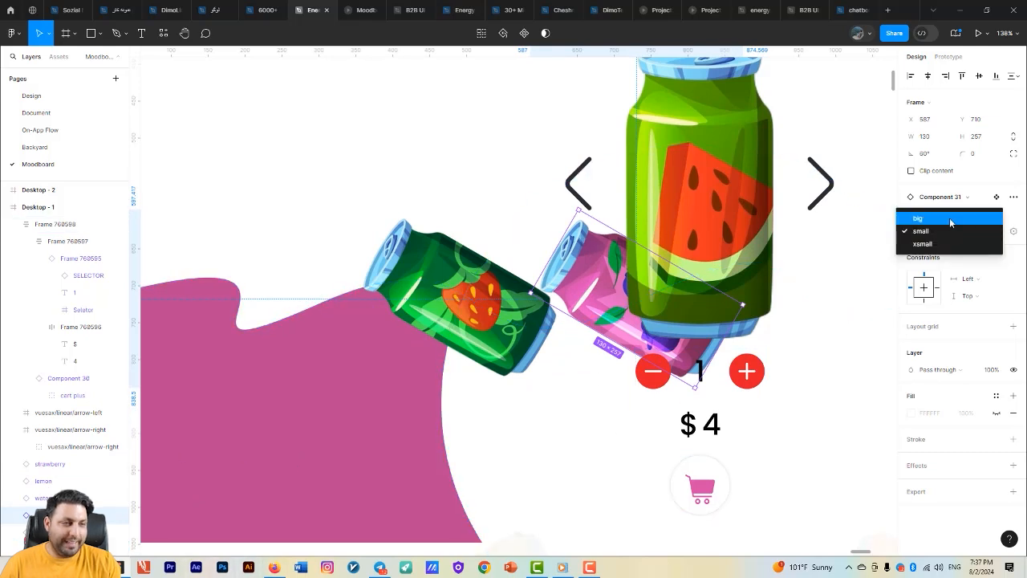
click(949, 218)
text(0)
key(Return)
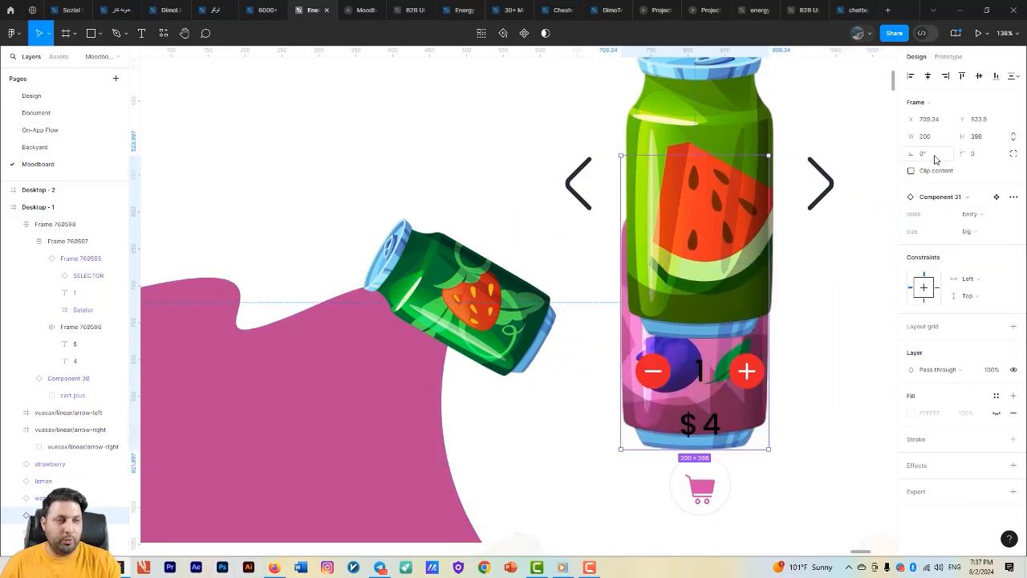
- Align the berry can's top with the watermelon can and shift it horizontally to about X 716, directly behind that can
scroll(701, 241, up, 1)
shift+click(702, 180)
key(alt+w)
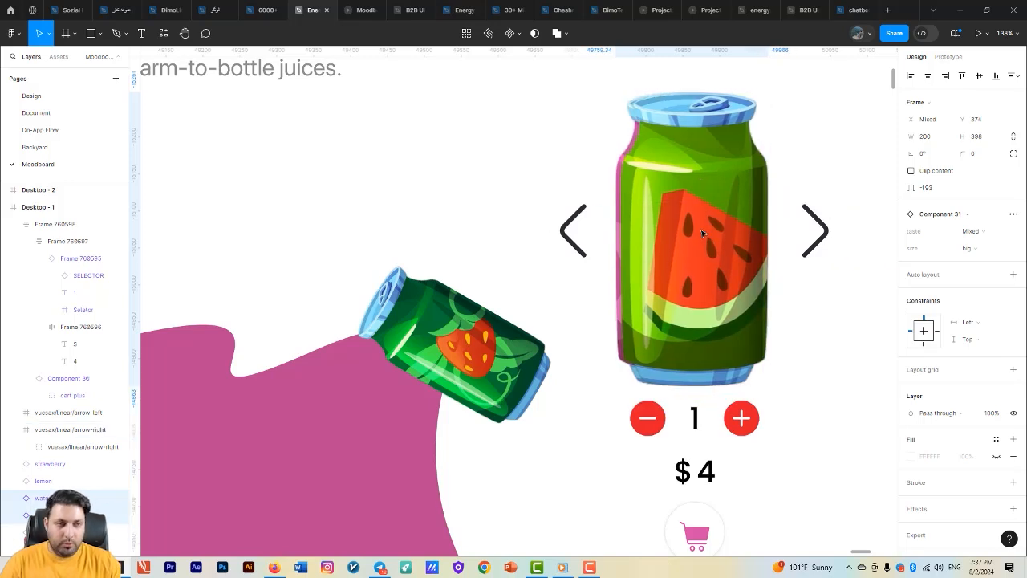
click(72, 515)
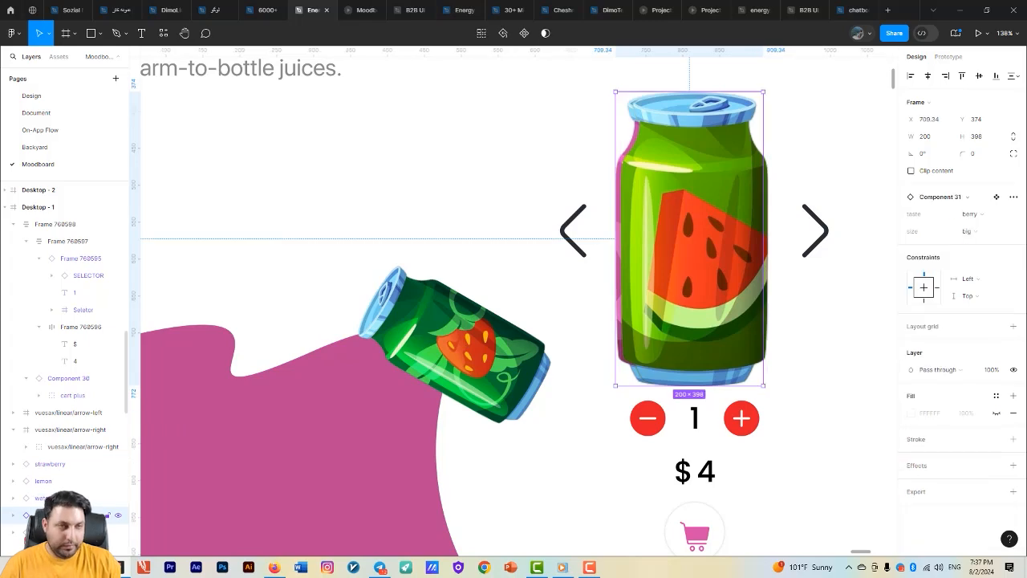
key(Right)
key(Right)
key(Right)
key(Right)
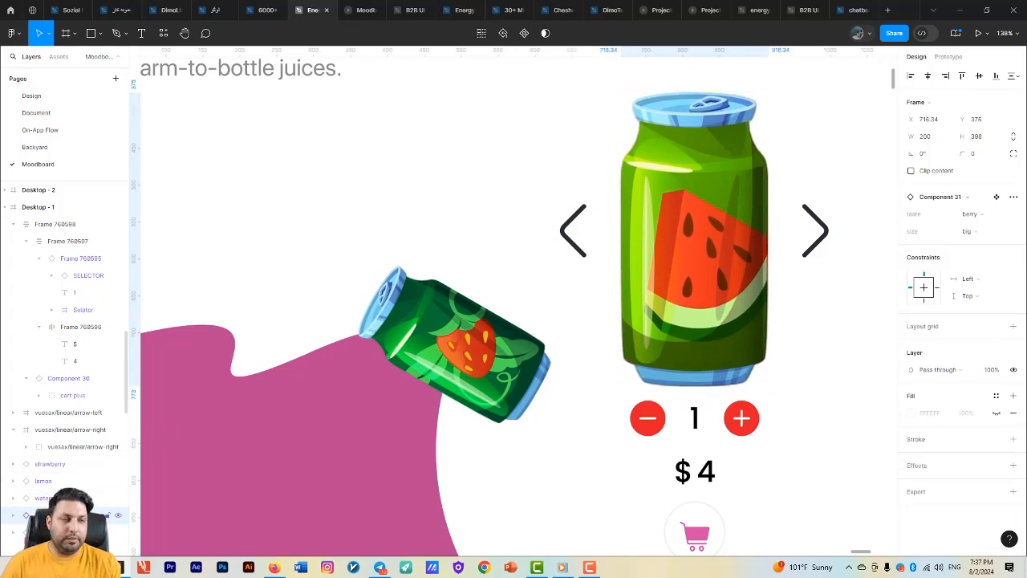
- Move the watermelon can off the berry can toward the frame's right side, to about X 948, Y 390
scroll(461, 314, down, 5)
click(505, 271)
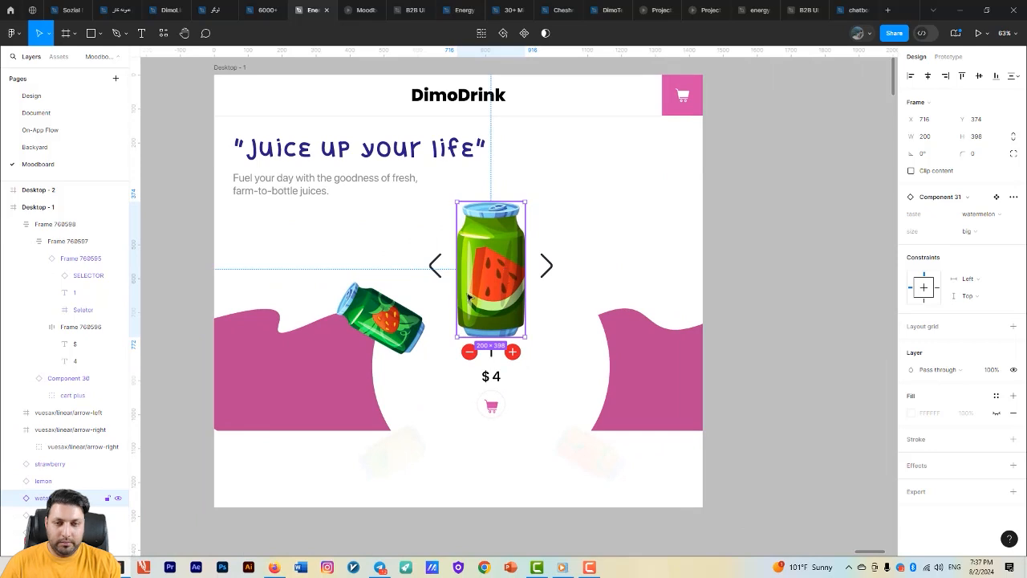
key(shift+Right)
key(shift+Right)
key(shift+Right)
key(shift+Right)
key(shift+Right)
key(shift+Right)
key(shift+Right)
key(shift+Right)
key(shift+Right)
key(shift+Right)
key(shift+Right)
key(shift+Right)
key(shift+Right)
key(shift+Right)
key(shift+Right)
key(shift+Right)
key(shift+Right)
key(shift+Right)
key(shift+Right)
key(shift+Right)
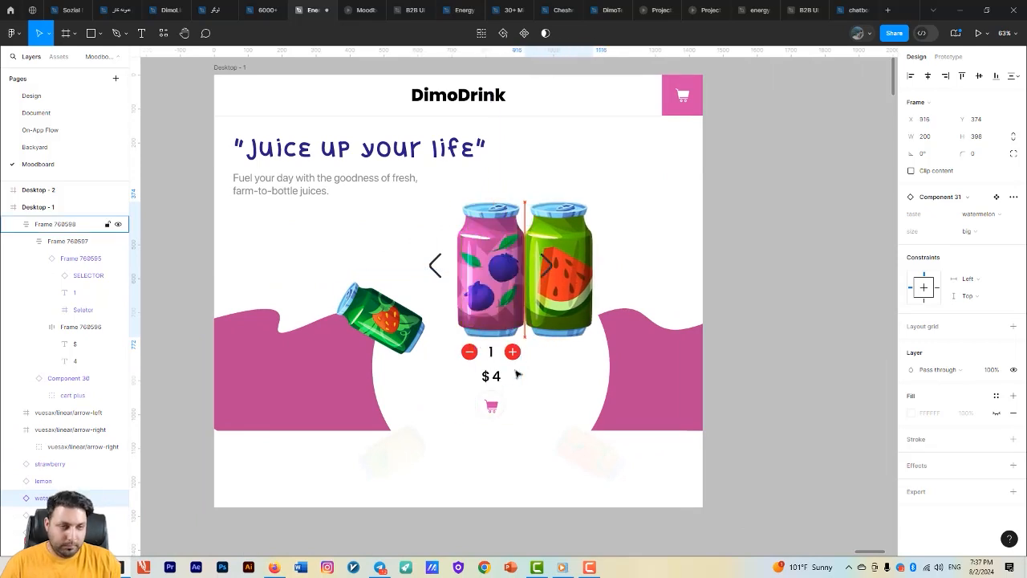
key(shift+Right)
key(shift+Right)
key(shift+Right)
key(shift+Right)
key(shift+Down)
key(shift+Down)
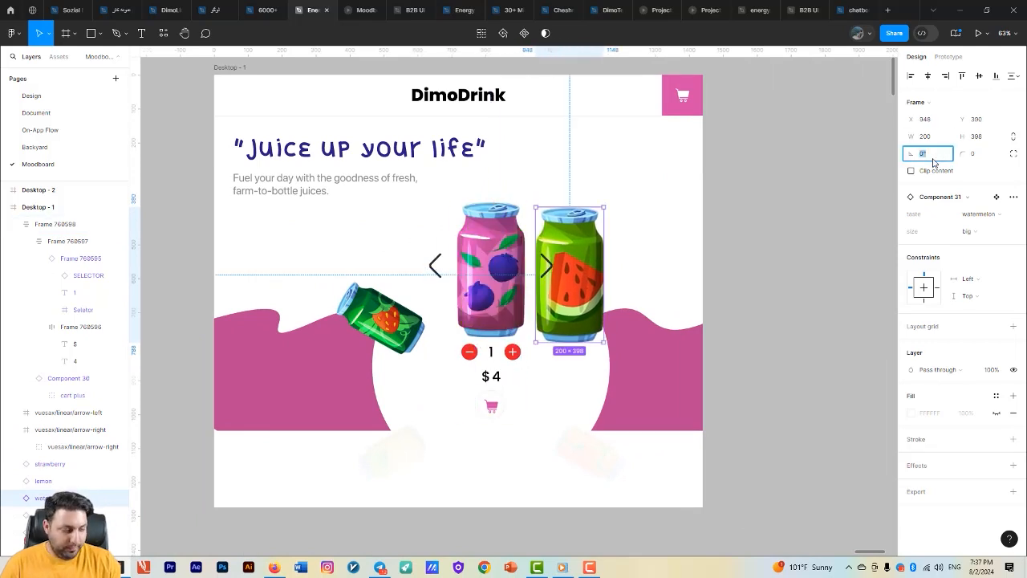
- Rotate the watermelon can to -60° and set its size variant to small
key(Return)
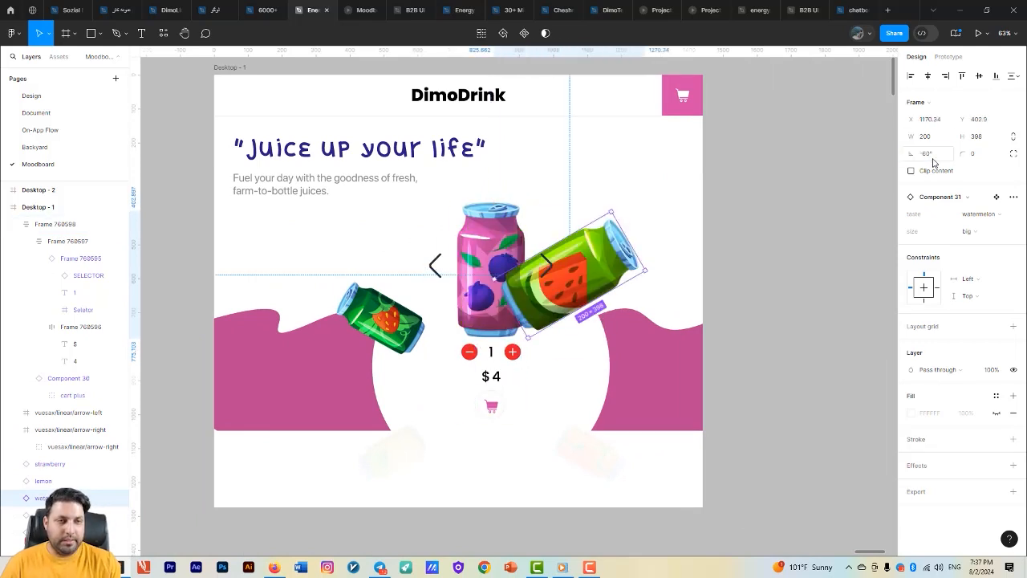
shift+click(388, 314)
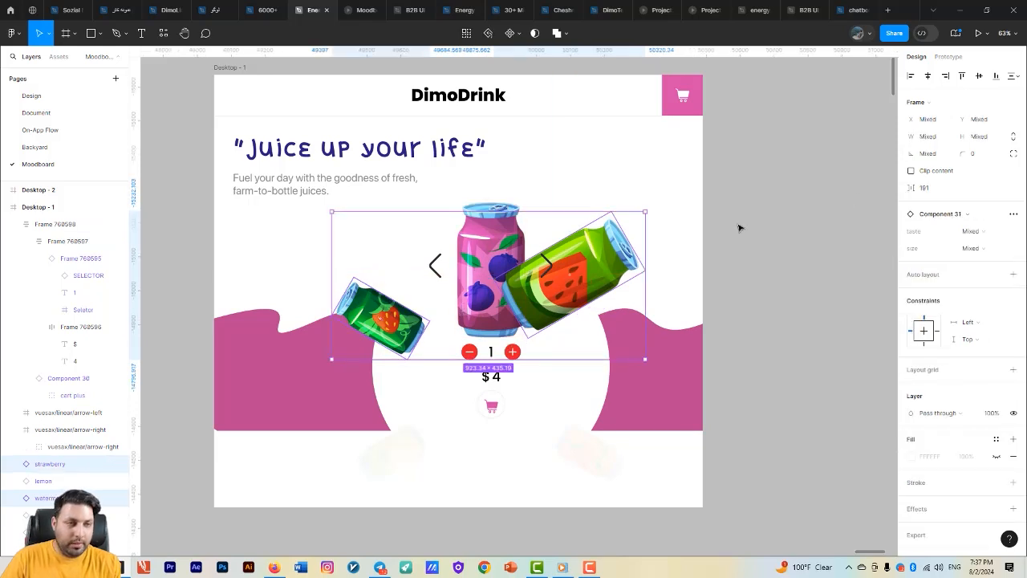
click(617, 256)
click(980, 237)
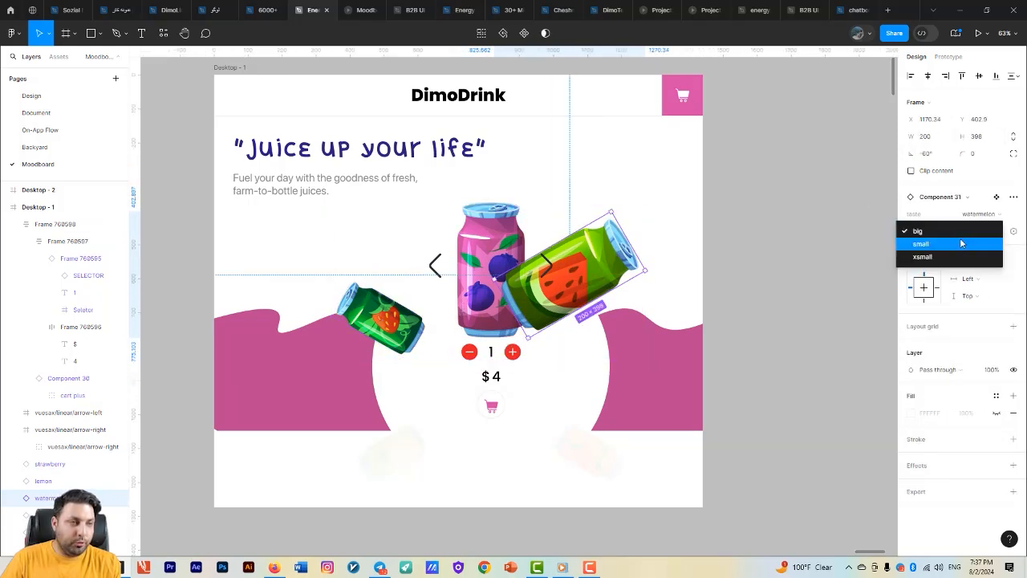
click(926, 246)
- Align the watermelon can vertically with the strawberry can so both sit at the same height
shift+click(388, 321)
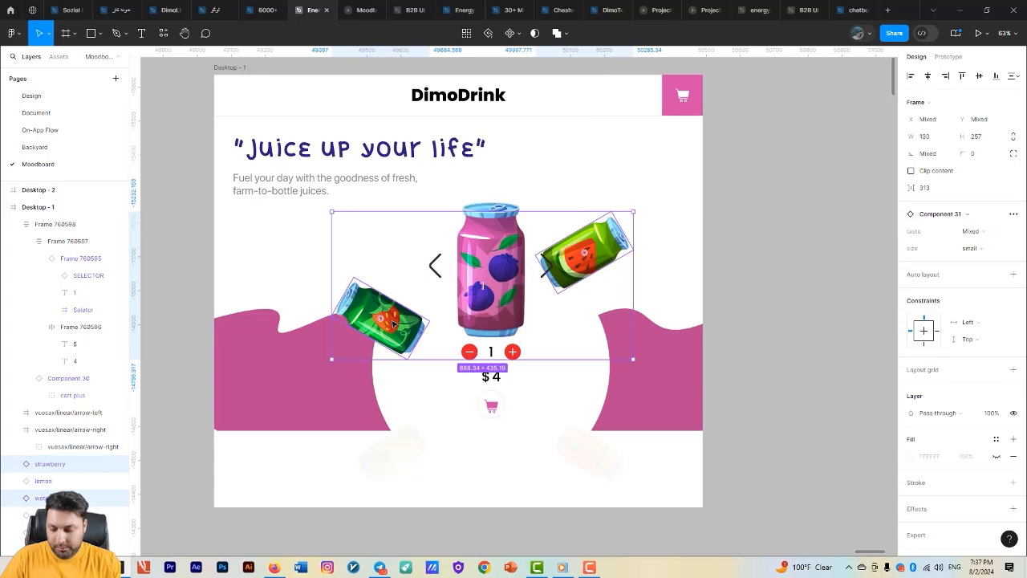
scroll(393, 322, up, 5)
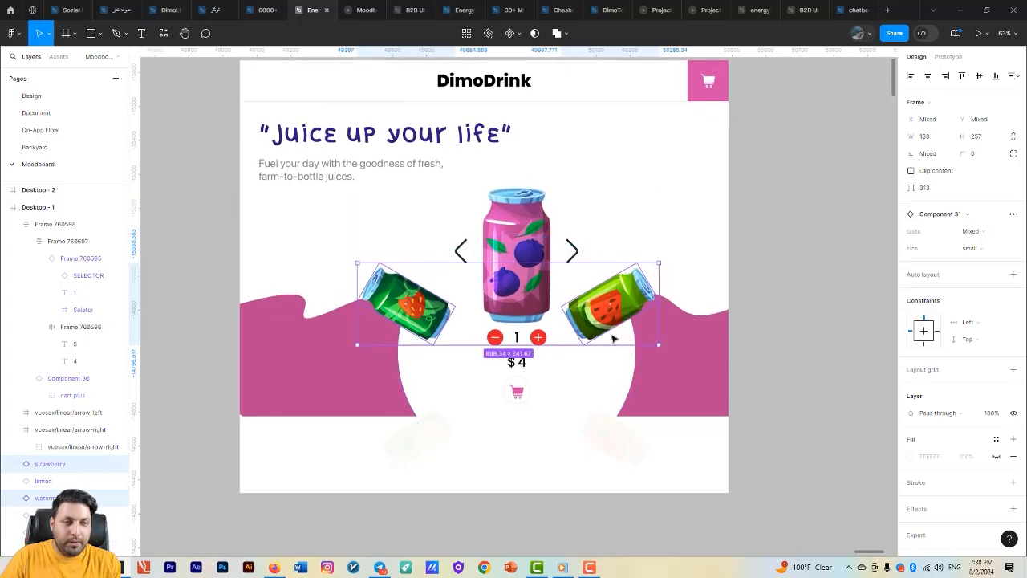
- Move the watermelon can horizontally away from the berry can to about X 1219, checking the gap between them
click(552, 329)
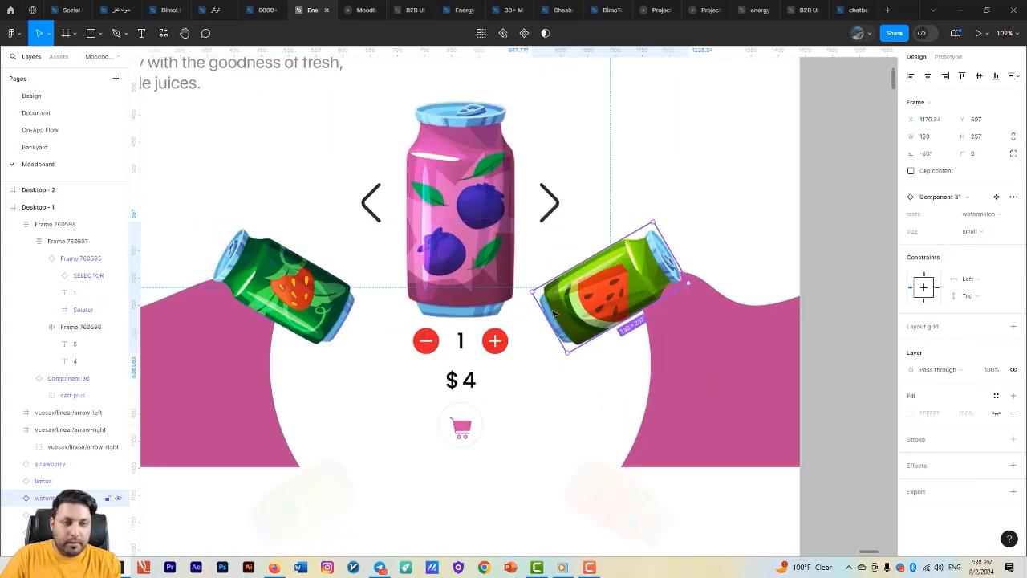
key(alt)
key(alt)
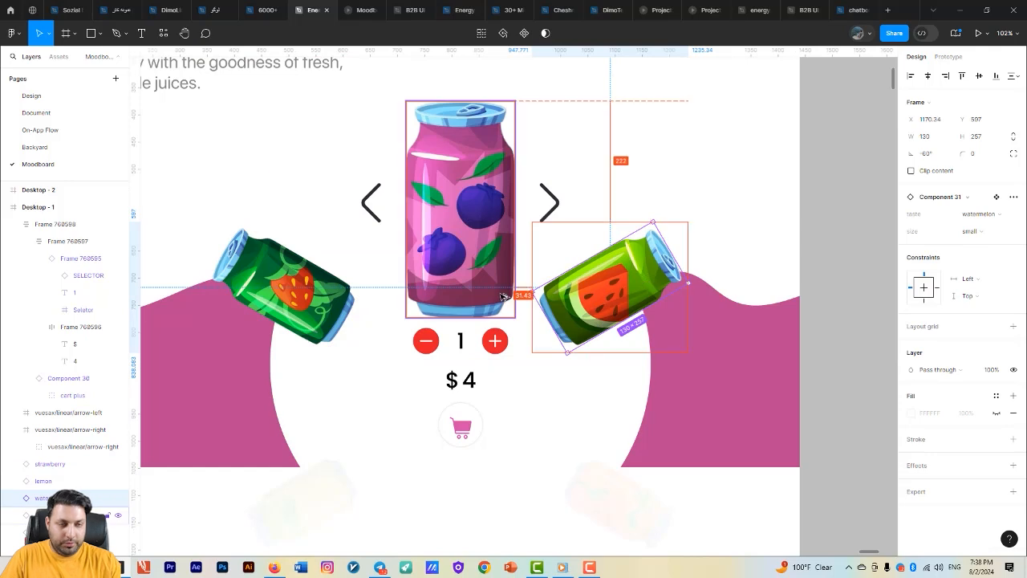
key(shift+Right)
key(Right)
key(Right)
key(Right)
key(Right)
key(Right)
key(Right)
key(alt)
key(Right)
key(Right)
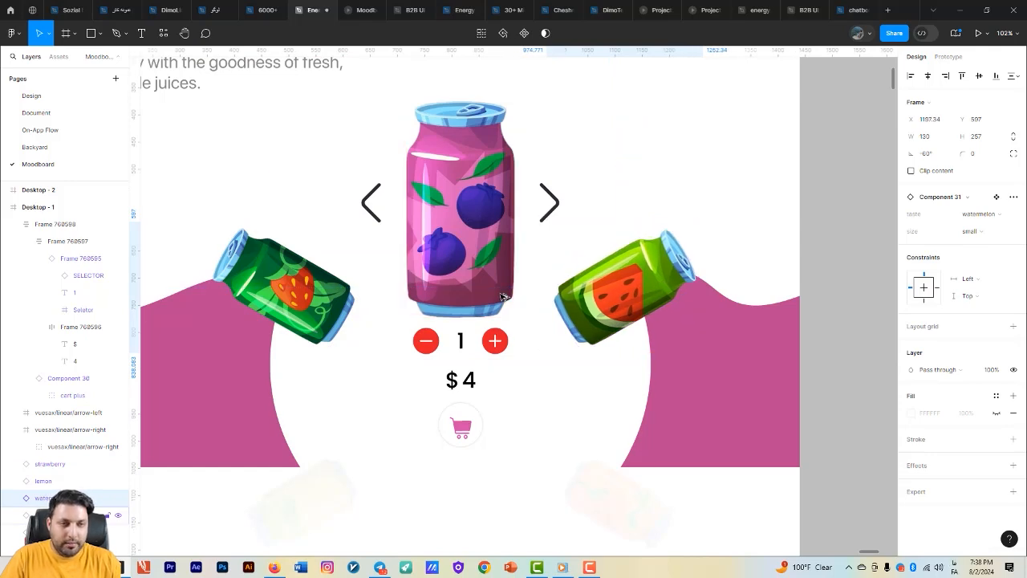
key(shift+Right)
key(alt+shift)
key(Right)
key(Right)
key(Right)
key(Right)
key(Right)
key(Right)
key(alt+shift)
key(Right)
key(Right)
key(Right)
key(Right)
key(alt)
key(Right)
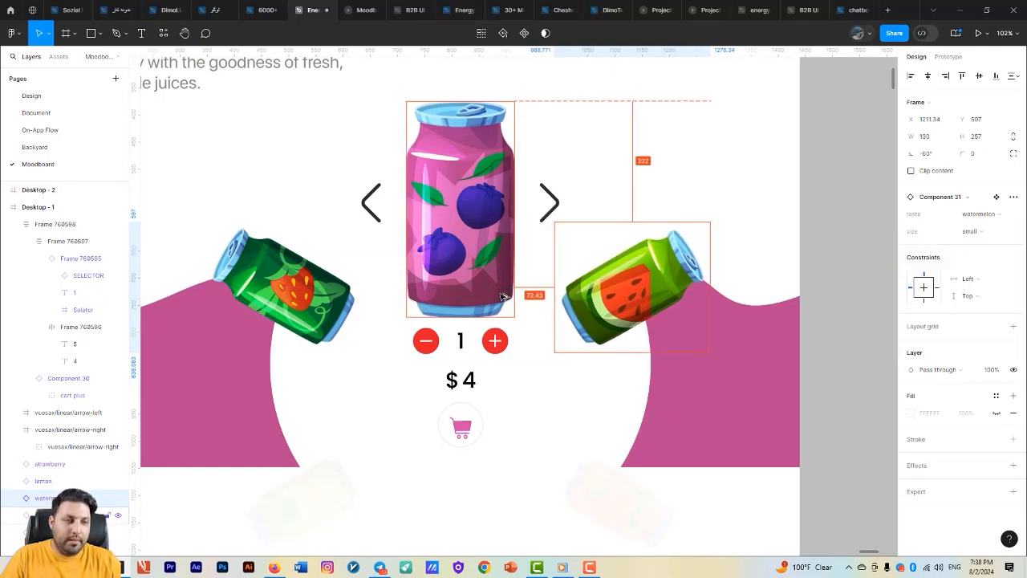
key(Right)
key(shift+Right)
- Compare the strawberry can's gap to the berry can and fine-tune the watermelon can's position to about X 1220
key(alt)
key(Right)
key(Left)
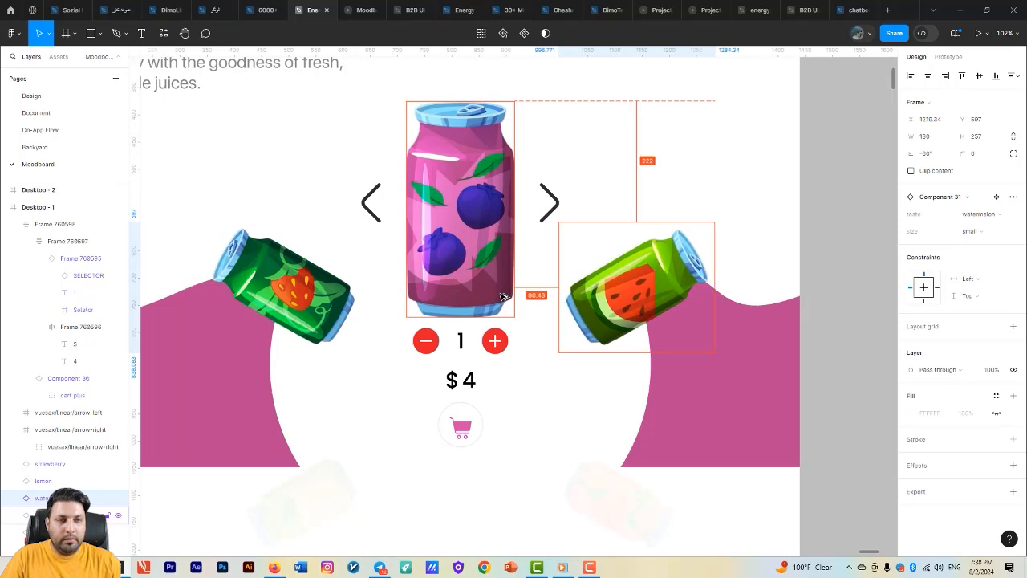
click(309, 287)
key(alt)
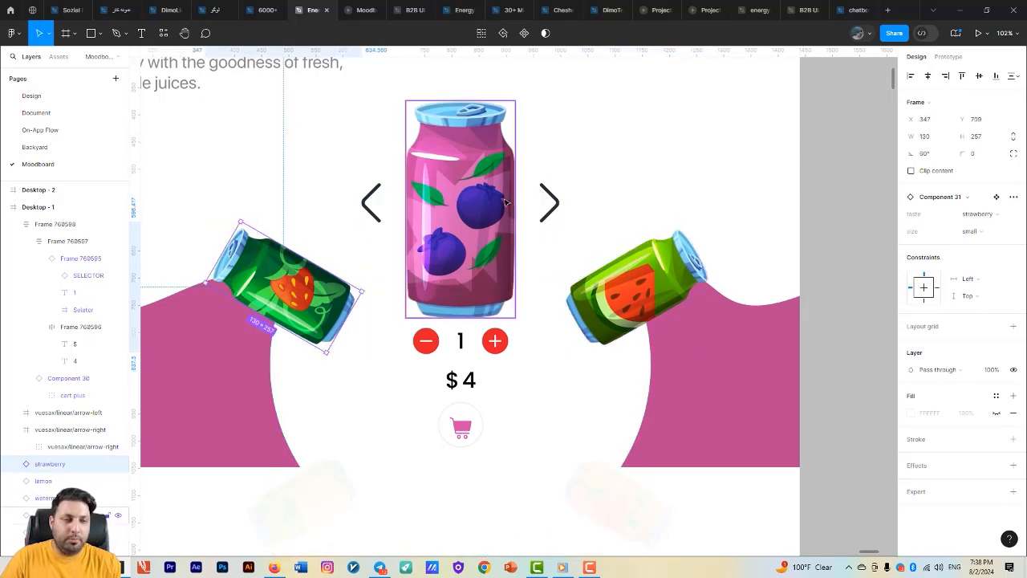
click(622, 287)
key(alt)
key(Right)
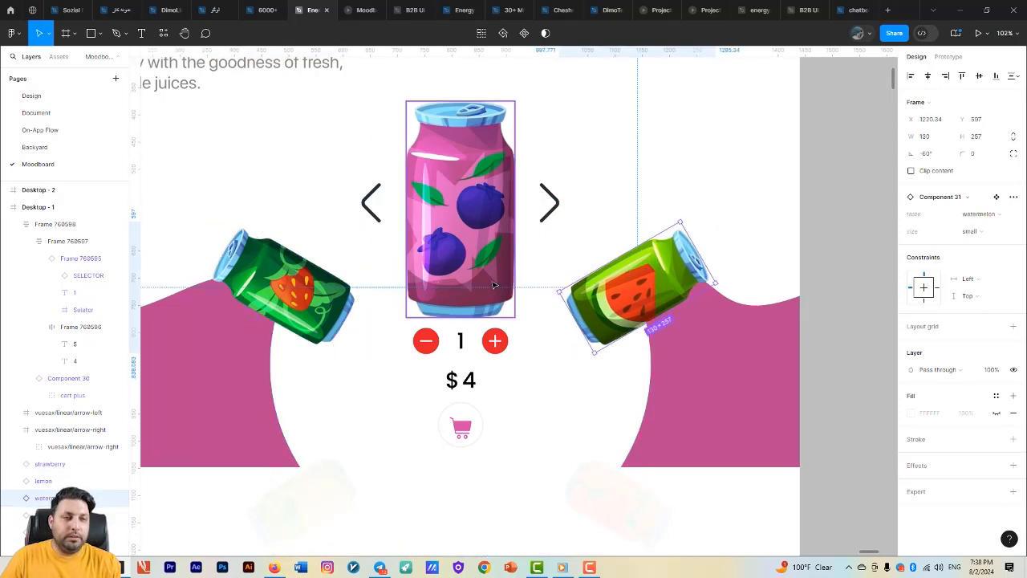
- Rearrange the two frames so that Desktop - 2 is above and Desktop - 1 sits directly below it
scroll(498, 288, down, 5)
drag(648, 383, 647, 261)
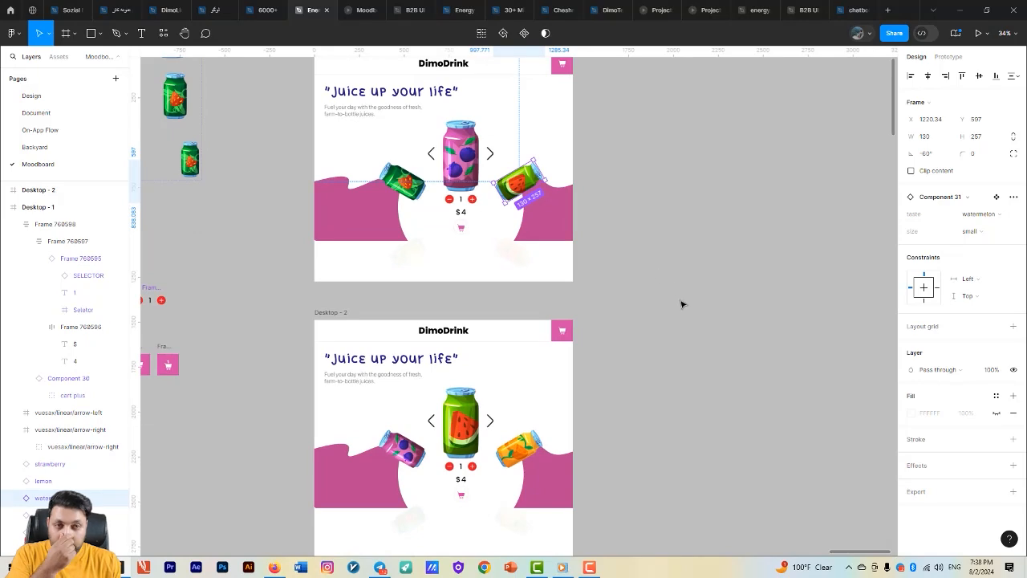
drag(671, 310, 599, 271)
scroll(670, 320, down, 2)
click(358, 94)
drag(358, 94, 697, 305)
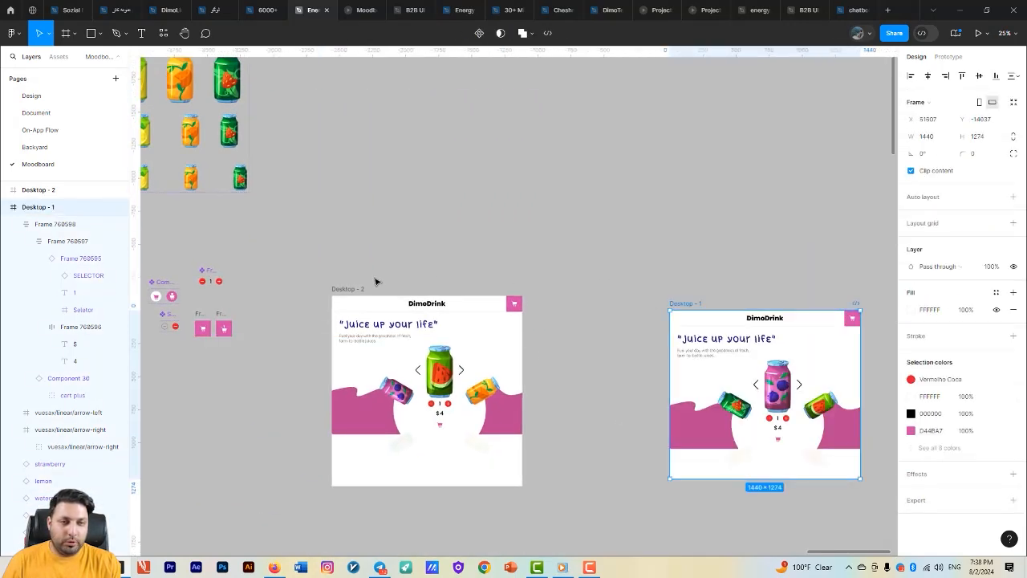
drag(353, 288, 375, 102)
drag(678, 306, 377, 312)
scroll(574, 292, up, 3)
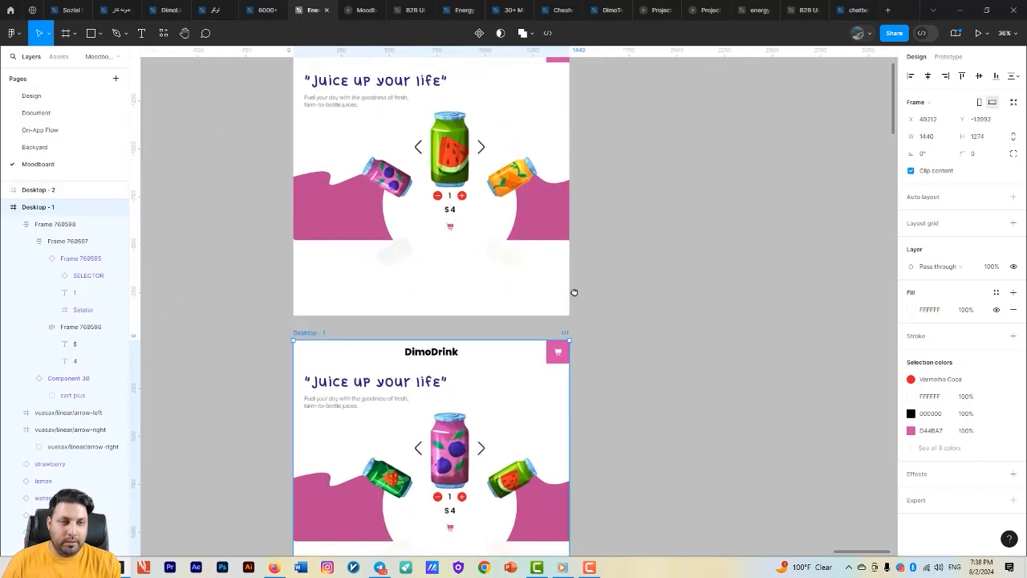
- Set the height of both desktop frames to 1024 and move Desktop - 1 up closer beneath Desktop - 2
drag(574, 292, 596, 309)
scroll(586, 257, down, 1)
drag(714, 363, 695, 381)
click(353, 96)
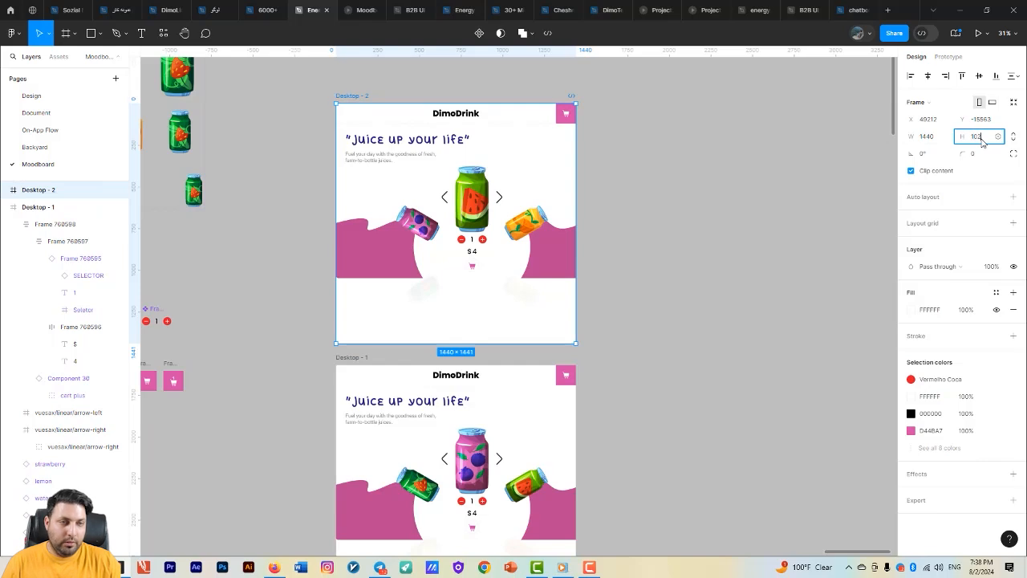
key(Return)
click(349, 358)
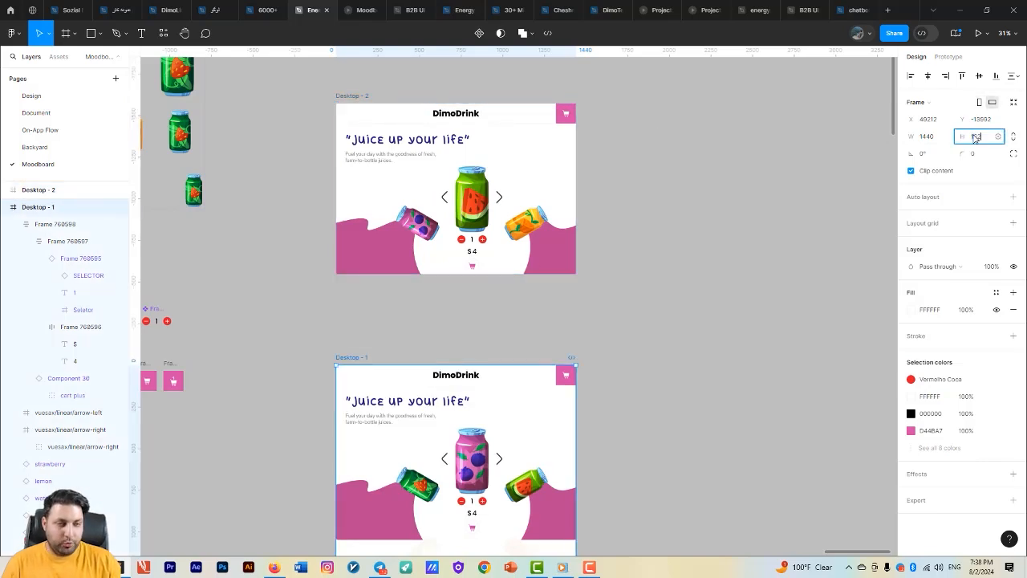
key(Return)
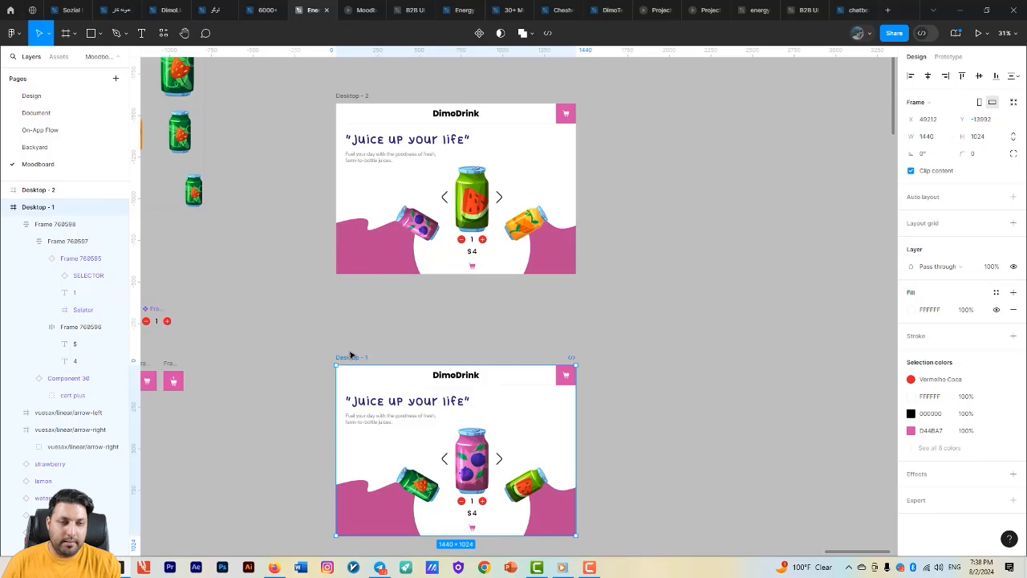
drag(350, 355, 363, 287)
- Link Desktop - 2's right arrow to navigate to Desktop - 1 on click, using Smart animate, ease out, 500ms
click(499, 196)
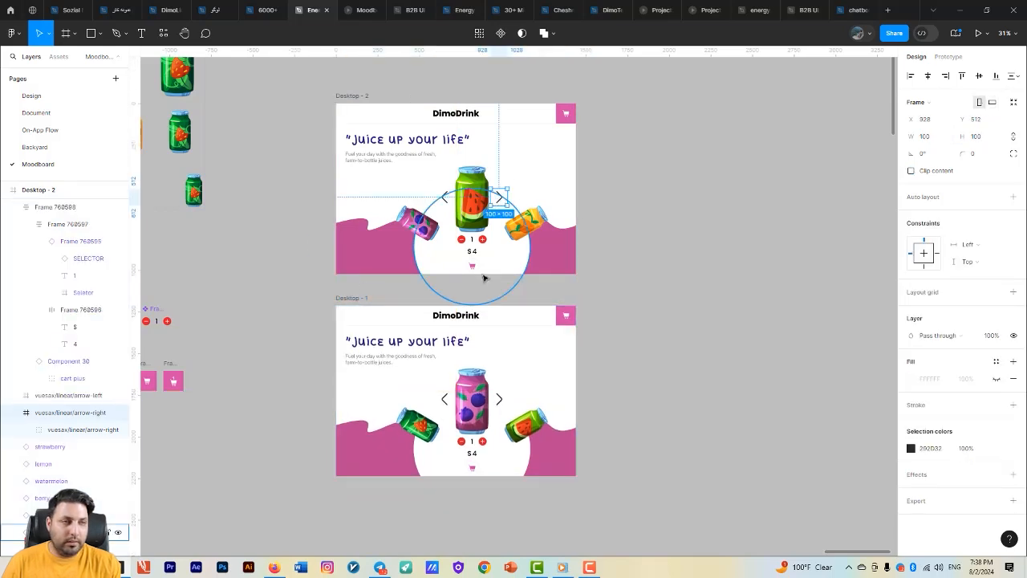
key(shift+e)
drag(507, 196, 495, 318)
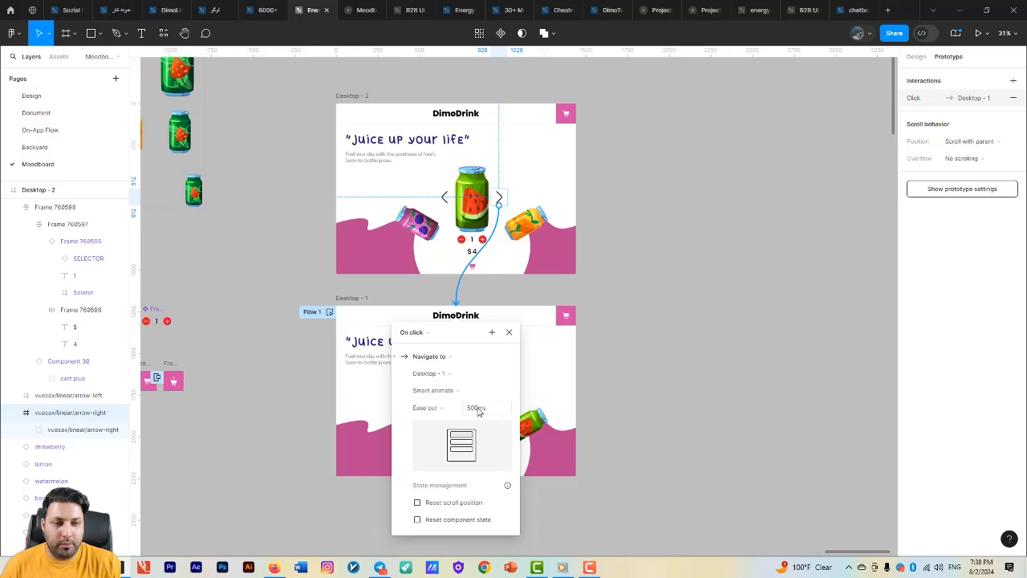
click(393, 299)
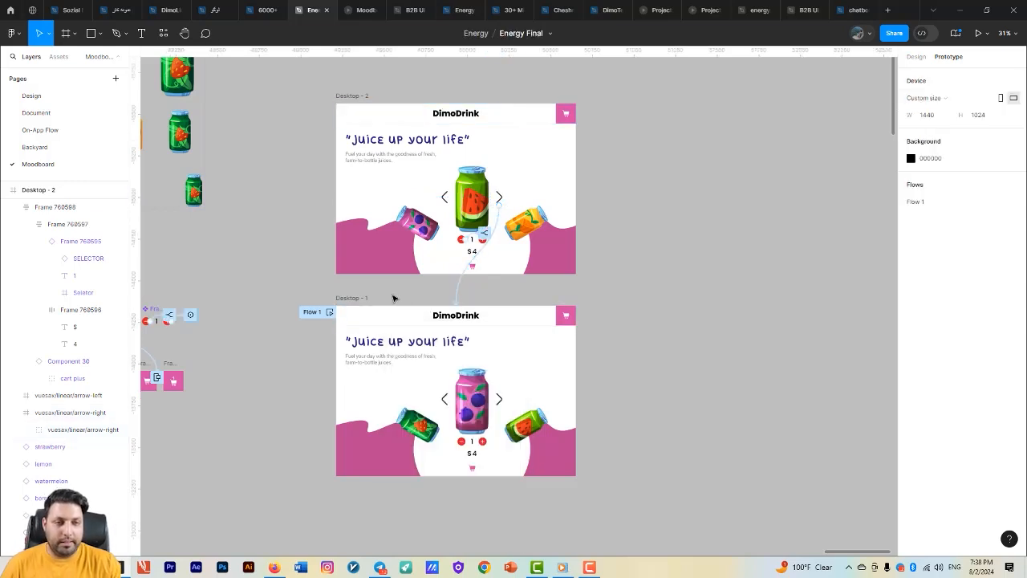
- Link Desktop - 1's left arrow to navigate to Desktop - 2 on click, using Smart animate, ease out, 500ms
click(447, 399)
drag(433, 325, 482, 237)
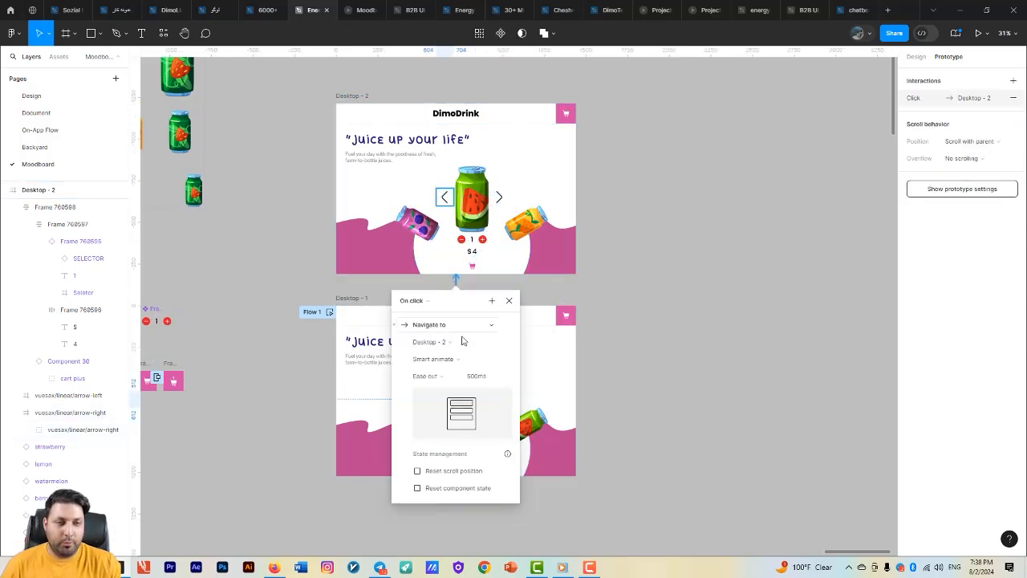
click(683, 318)
- Preview the prototype from Desktop - 2, test the right and left carousel arrows repeatedly, and return to the design file
click(360, 10)
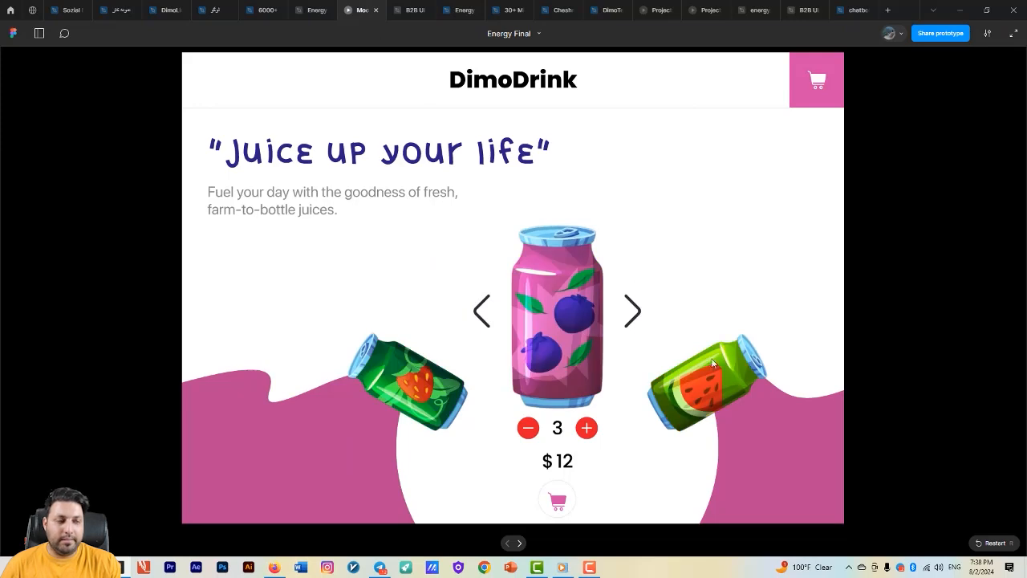
click(314, 9)
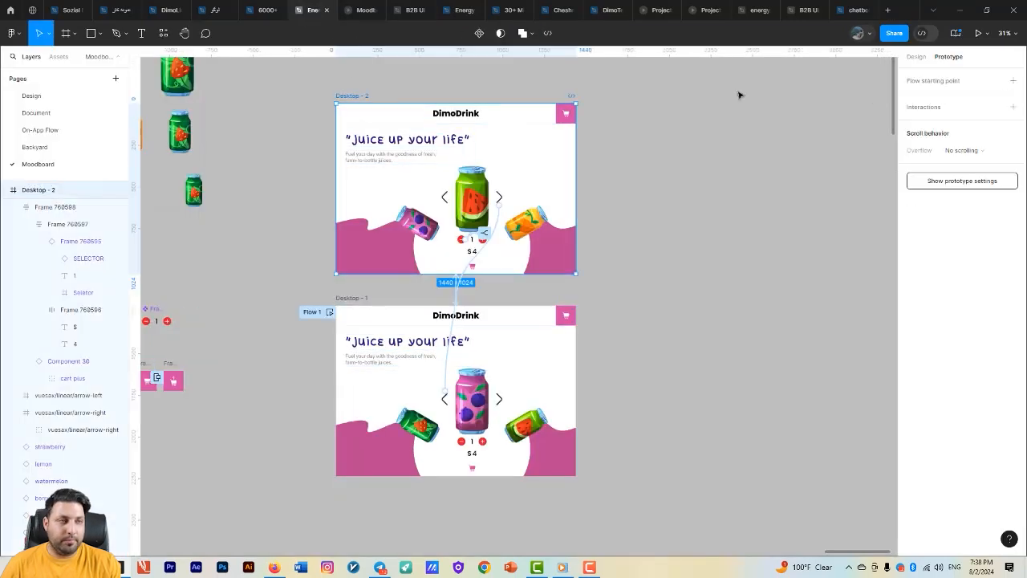
click(977, 33)
click(631, 308)
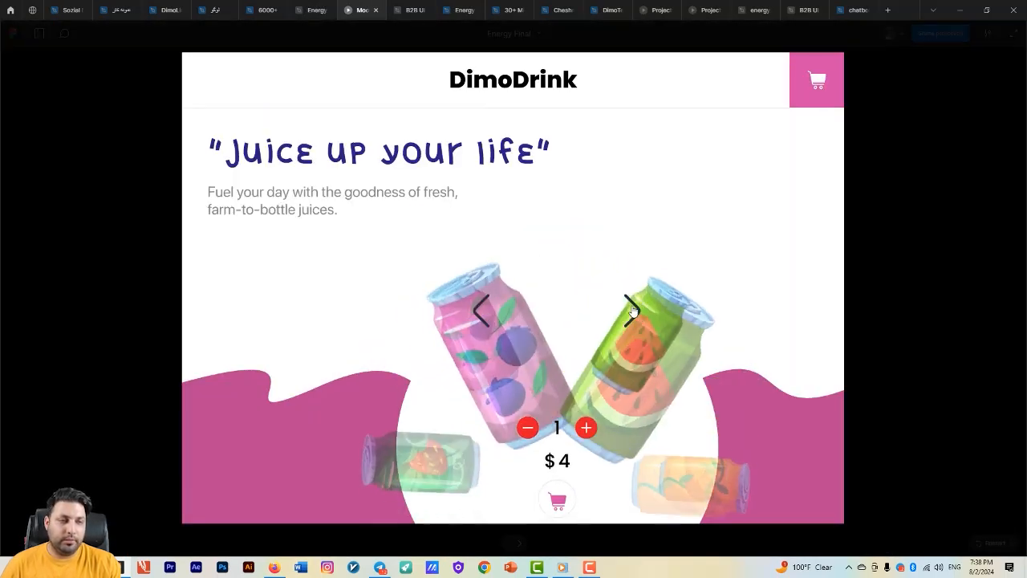
click(480, 319)
click(642, 317)
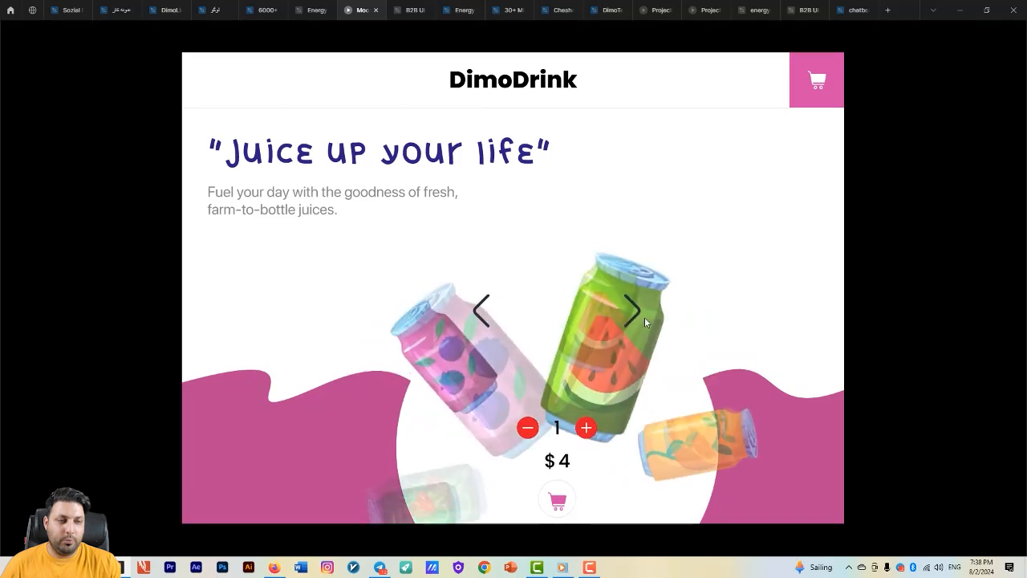
click(483, 322)
click(632, 312)
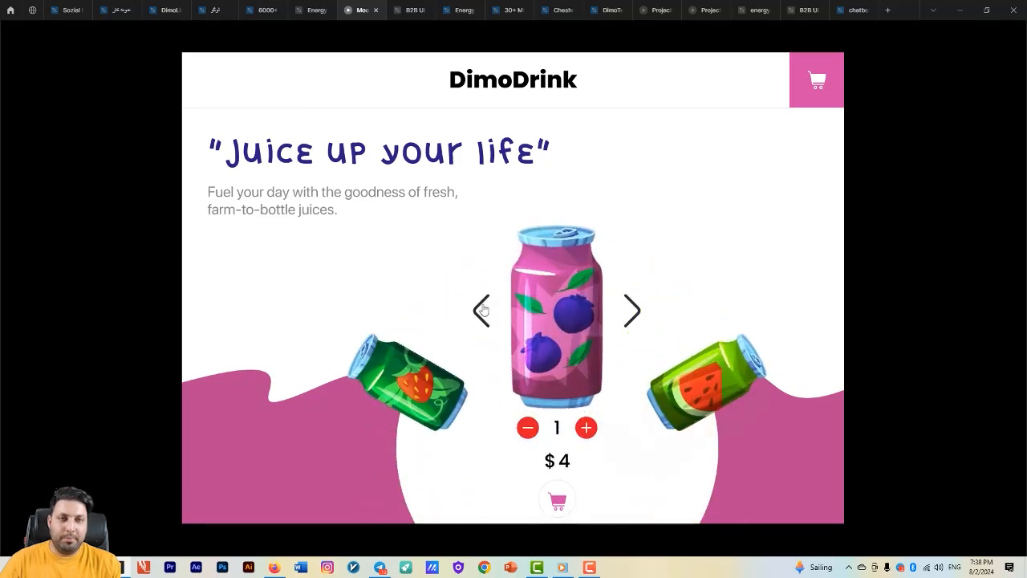
click(312, 10)
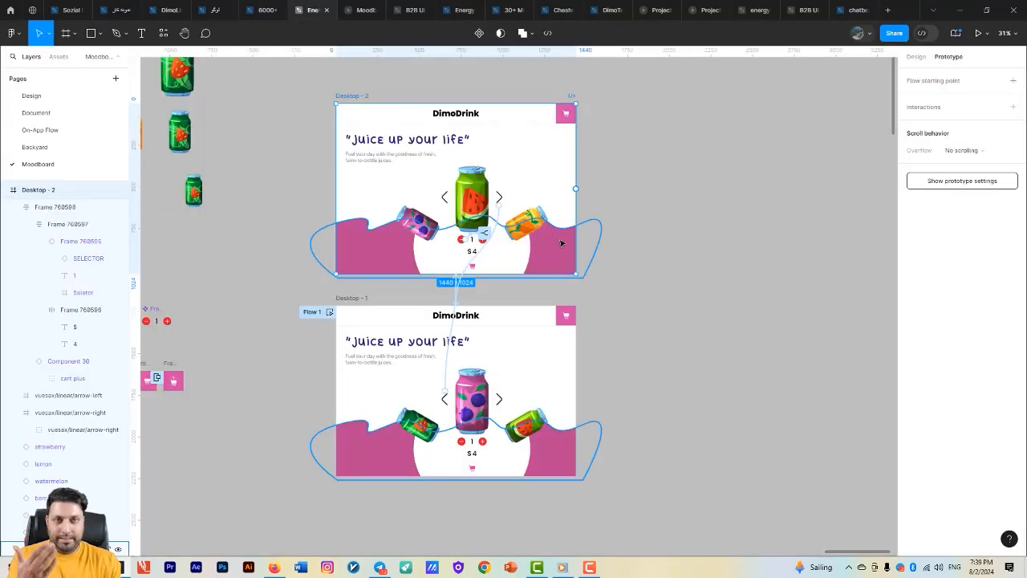
scroll(581, 229, down, 1)
scroll(581, 228, down, 5)
drag(563, 295, 530, 277)
scroll(529, 277, up, 2)
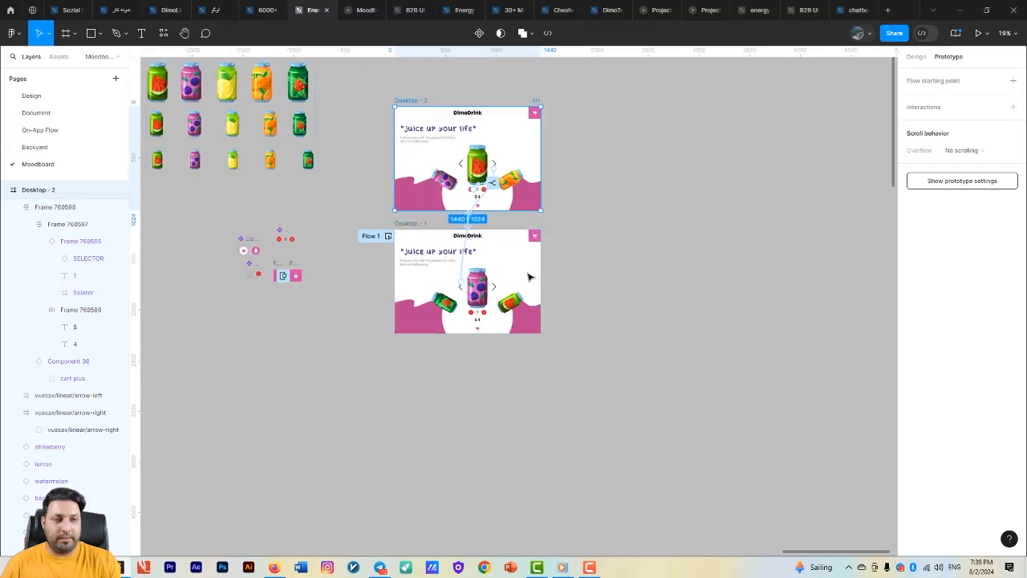
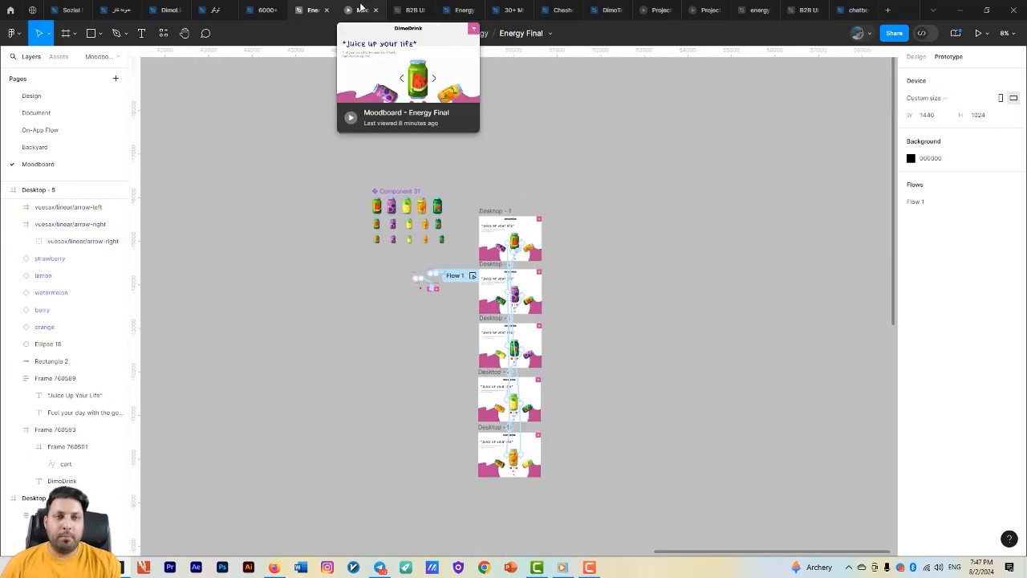
- Preview the prototype and cycle the can carousel repeatedly in both directions with its arrows to check the animations
click(361, 9)
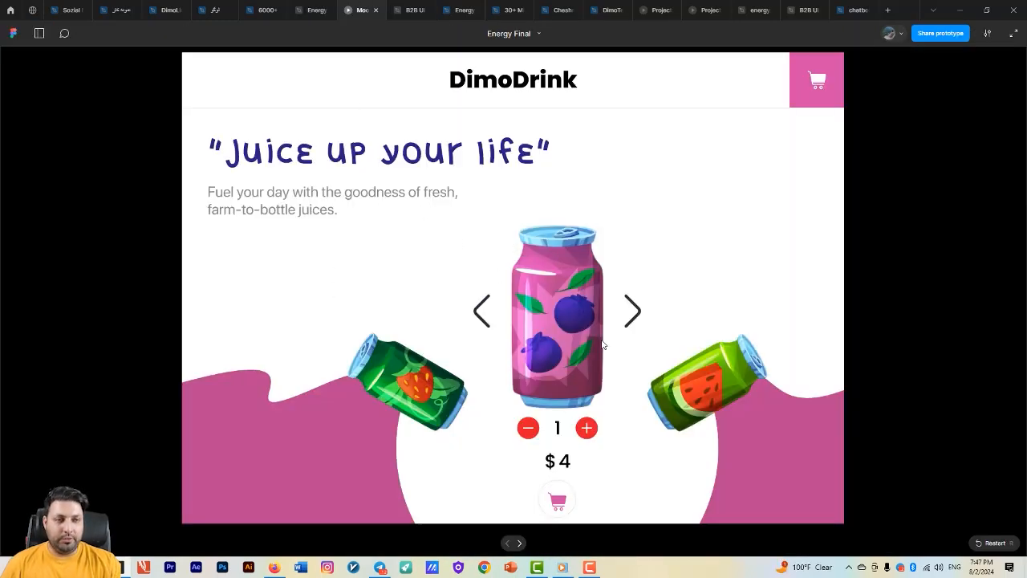
click(486, 315)
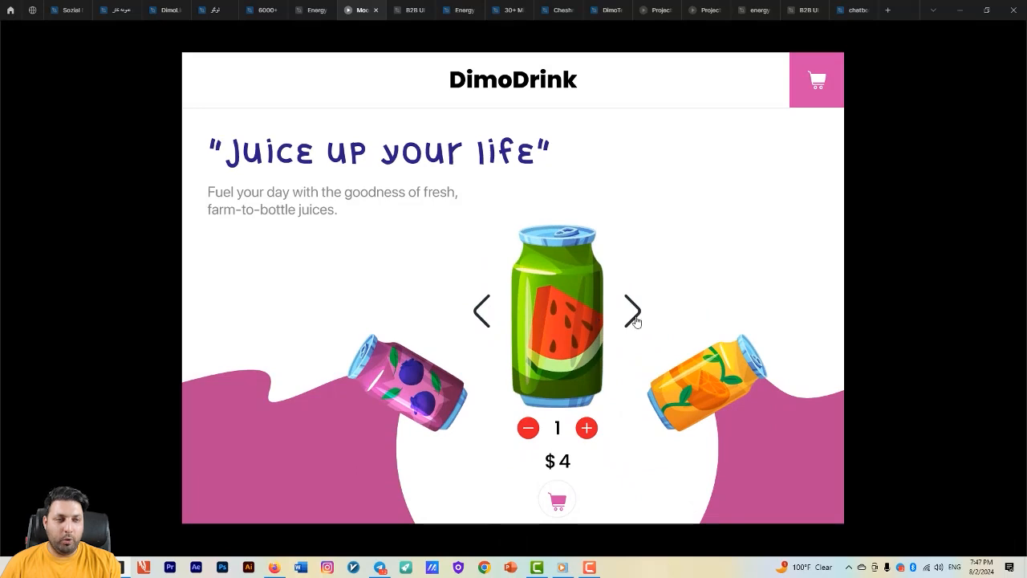
click(632, 313)
click(632, 313)
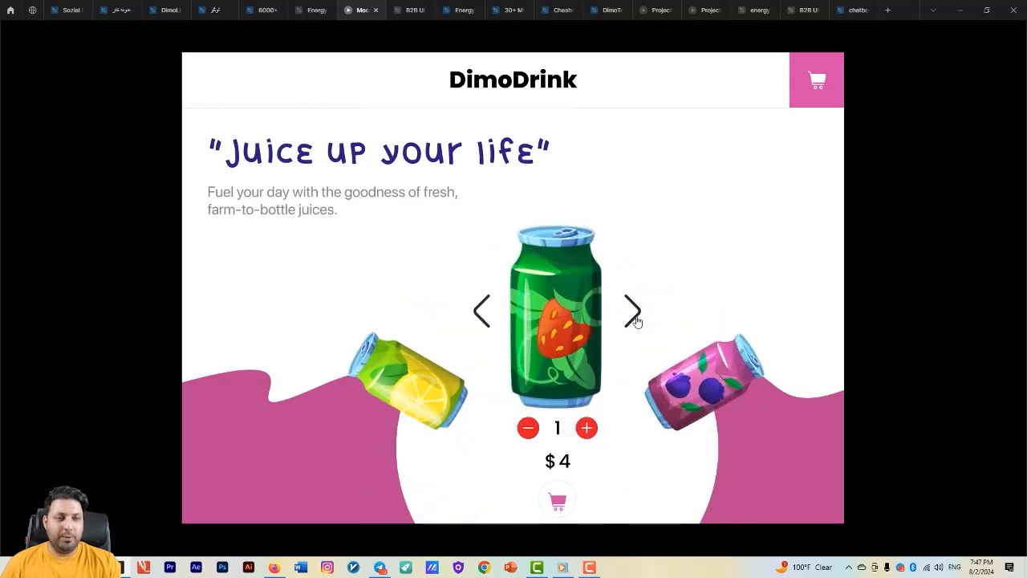
click(633, 314)
click(633, 314)
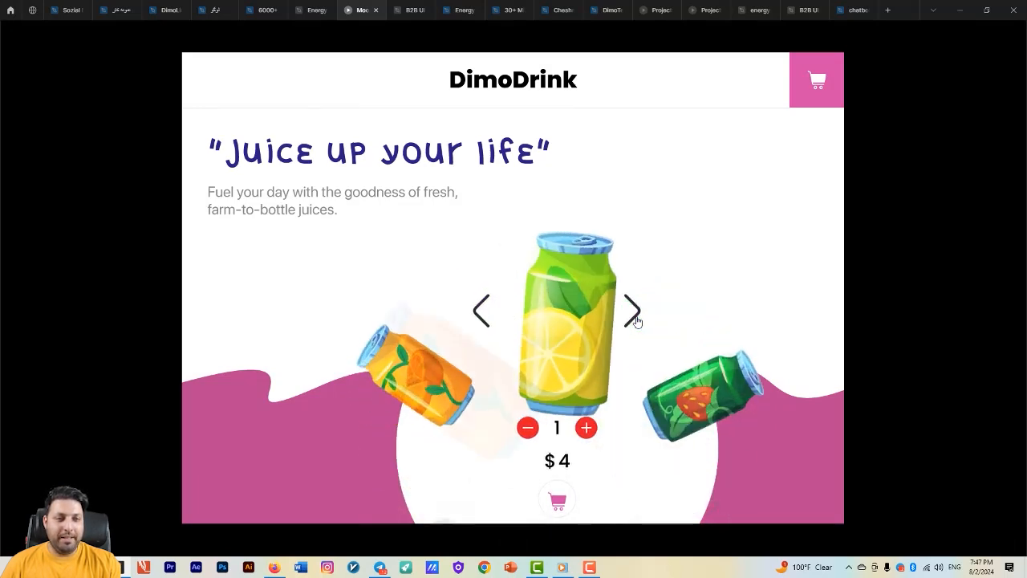
click(633, 314)
click(482, 311)
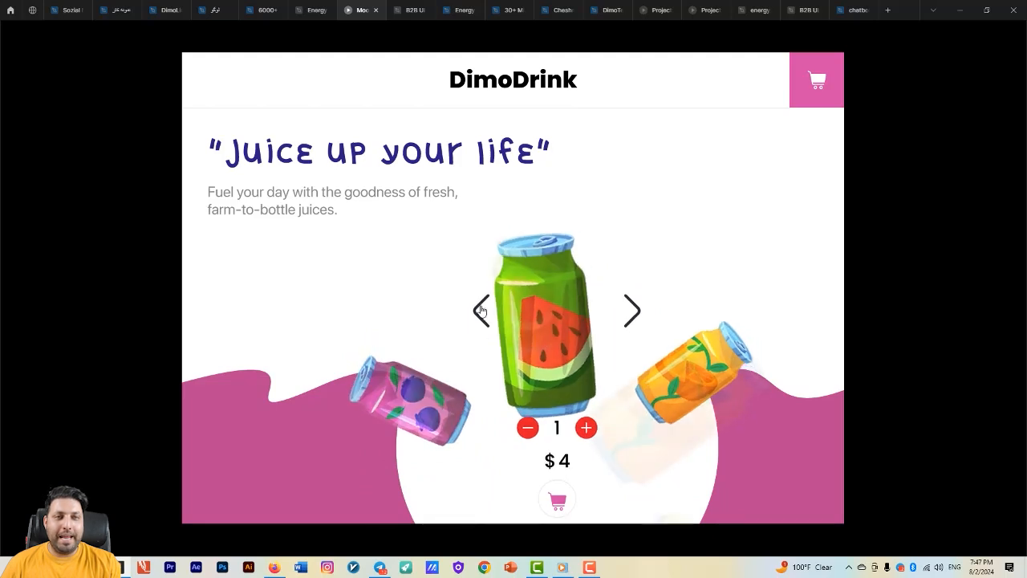
click(482, 311)
click(481, 310)
click(481, 310)
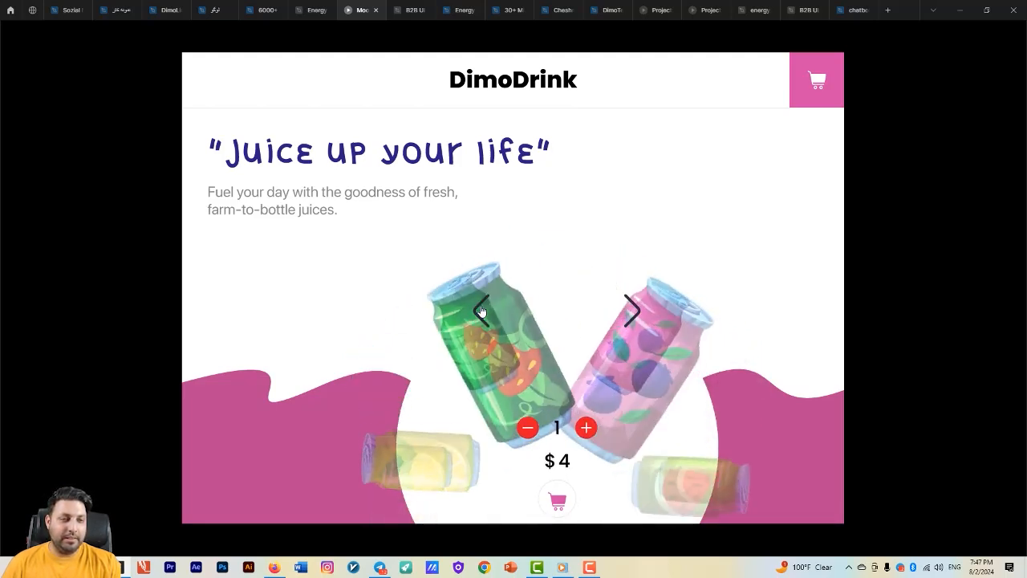
click(481, 311)
click(481, 310)
click(482, 311)
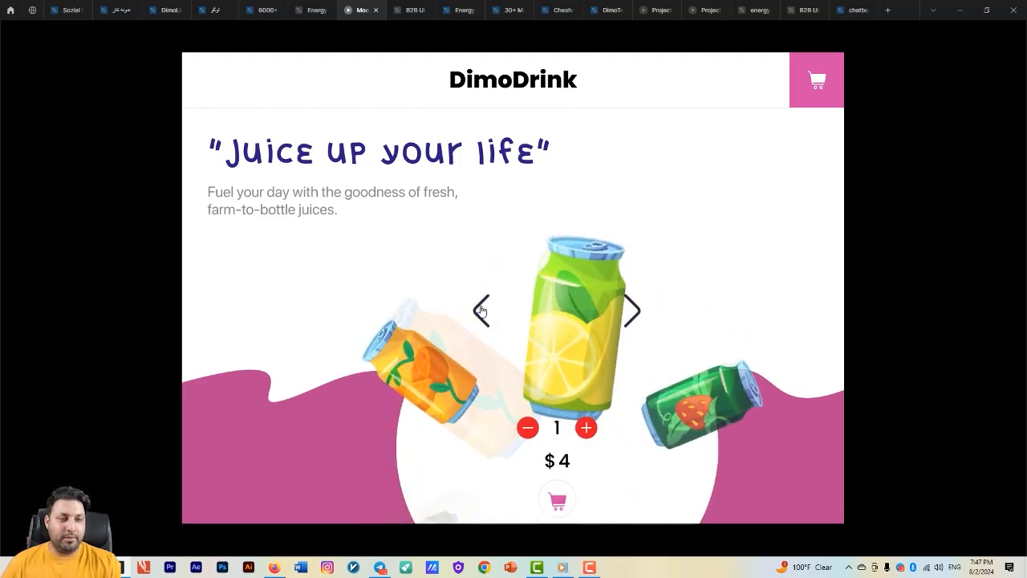
click(482, 310)
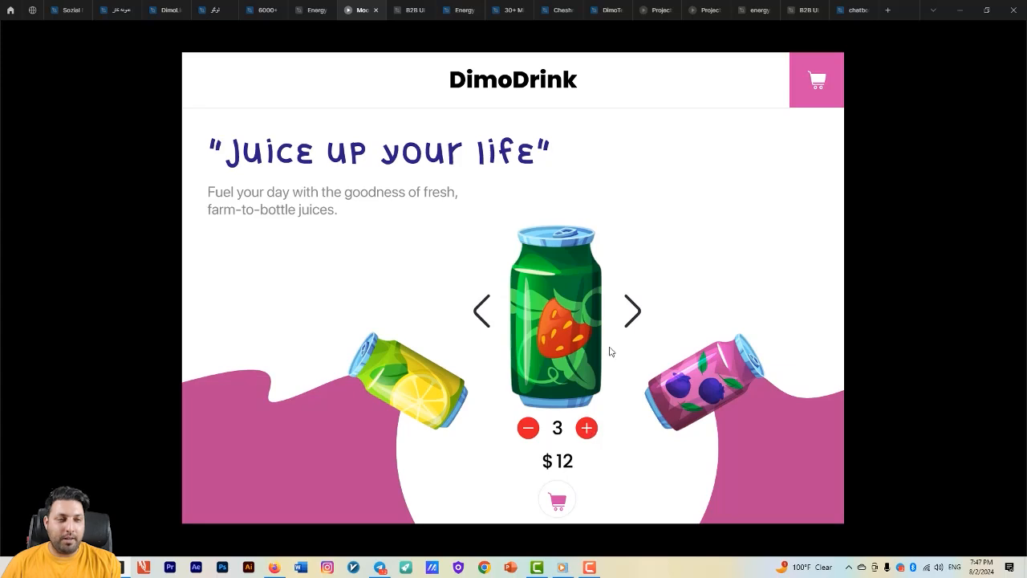
- Test the carousel with a raised can quantity and the add-to-cart control in the preview, then return to the design file
click(631, 315)
click(631, 314)
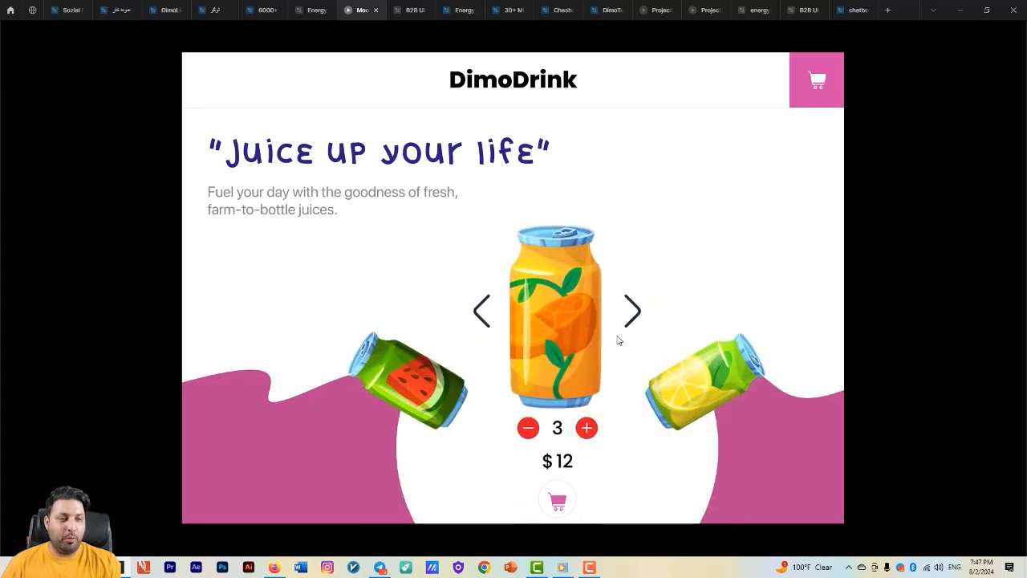
click(558, 501)
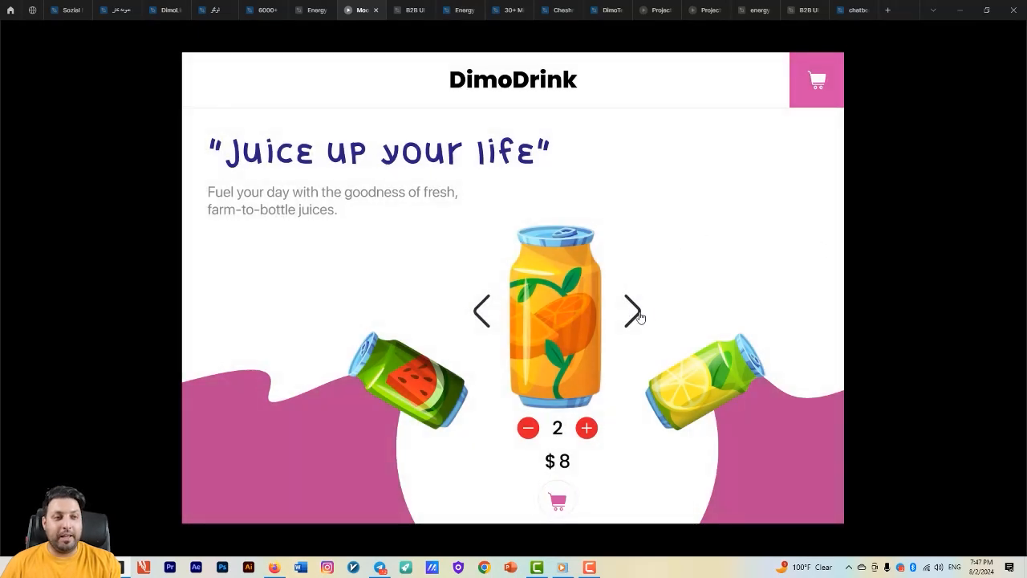
click(633, 313)
click(313, 9)
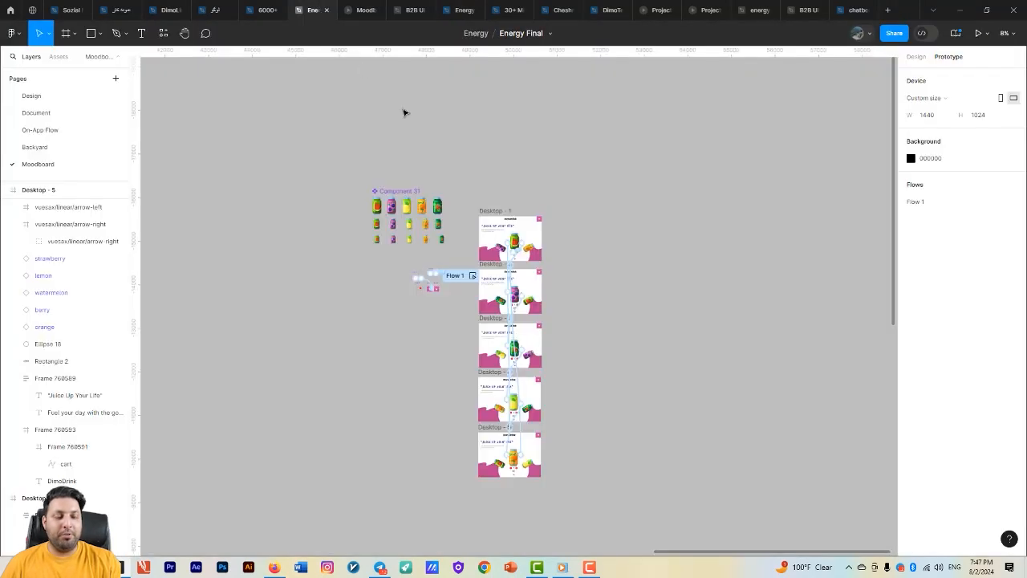
- Draw a 425 × 1024 frame beside Desktop - 1, aligned with its top edge
scroll(622, 311, up, 5)
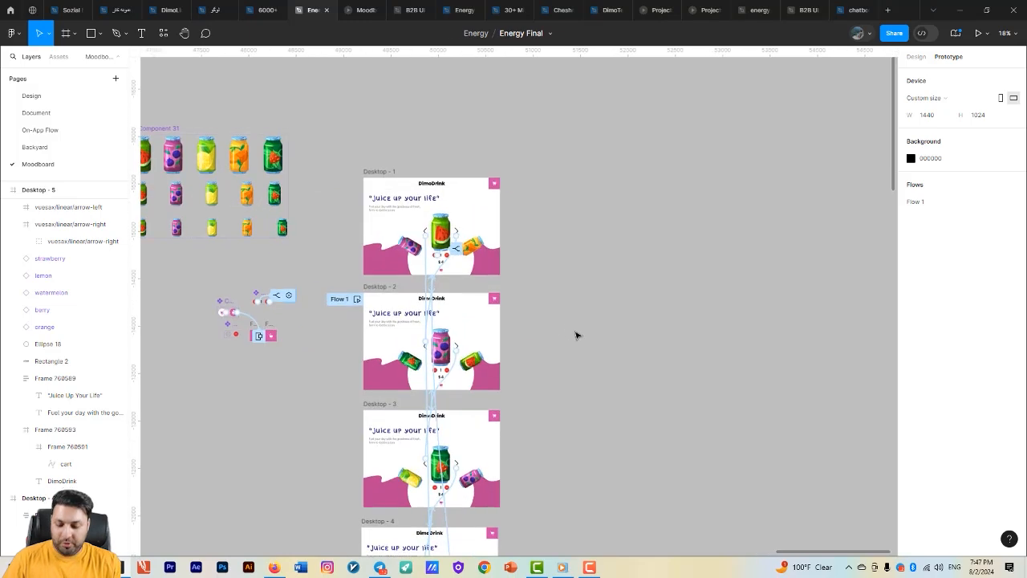
key(f)
scroll(552, 292, up, 4)
drag(492, 176, 568, 355)
scroll(516, 205, up, 2)
scroll(585, 305, up, 3)
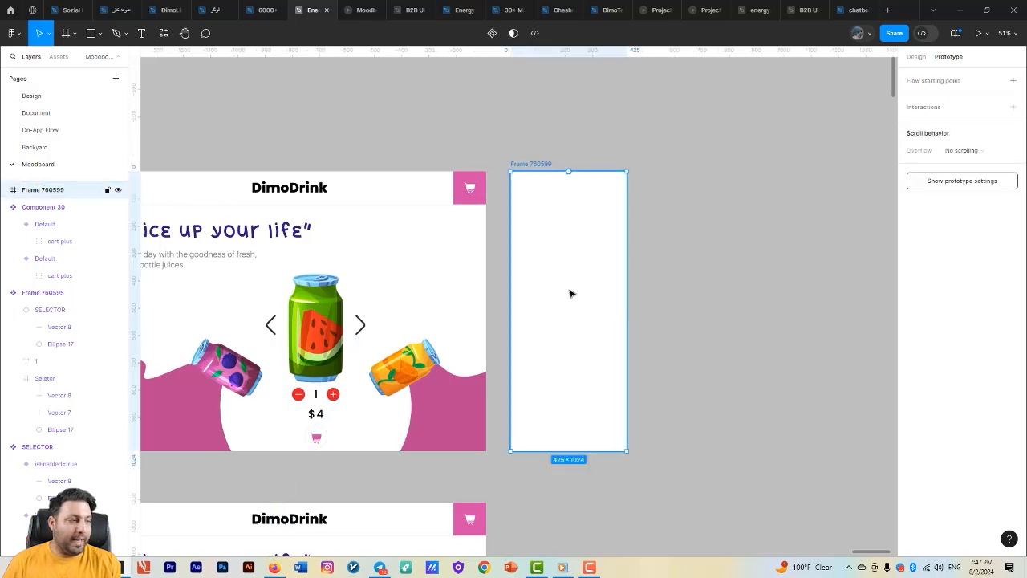
click(740, 333)
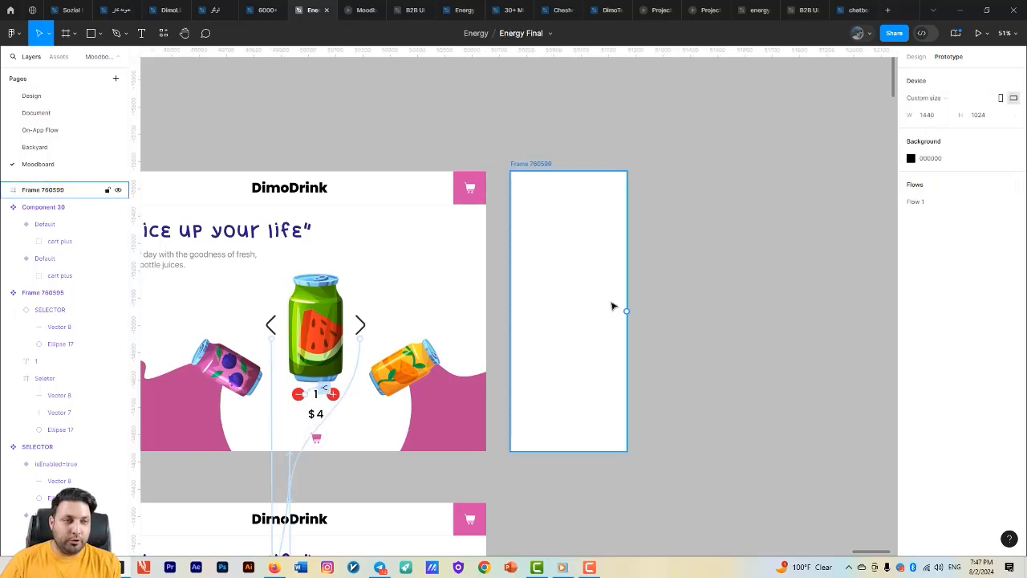
- Draw a full-width header frame at the top of the new side frame and set its height to 120
key(f)
key(Escape)
scroll(682, 304, left, 2)
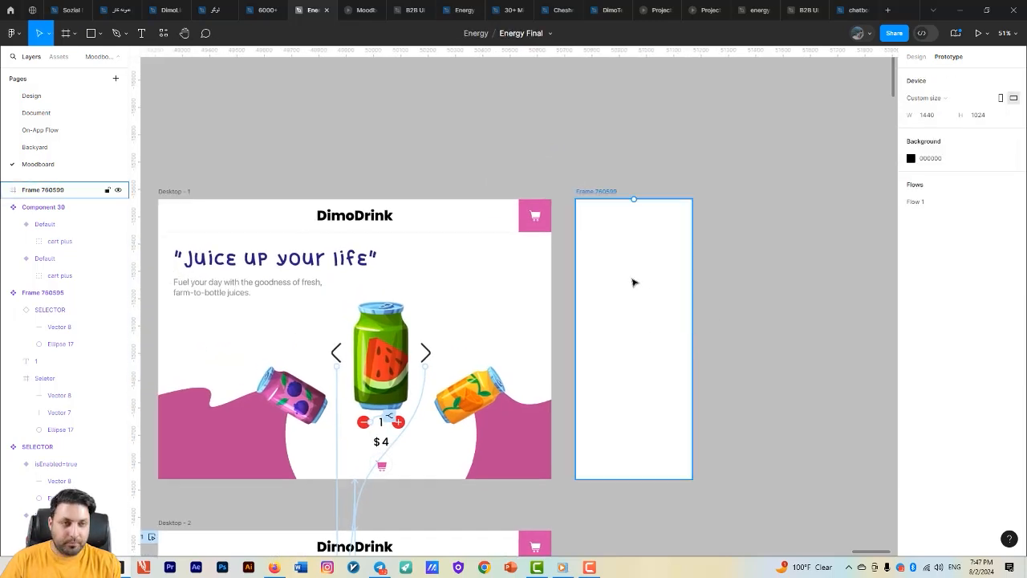
click(490, 213)
click(687, 261)
key(f)
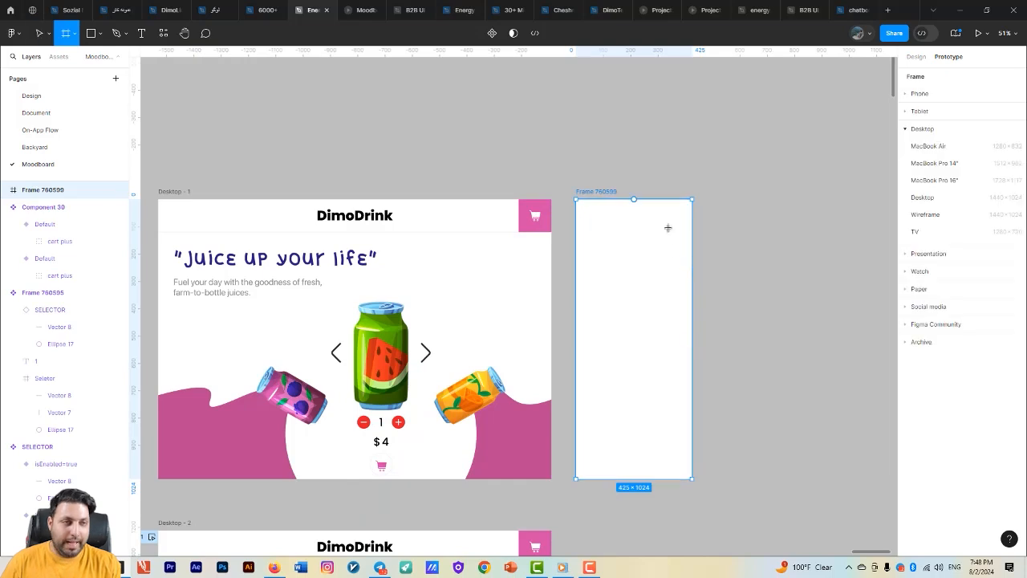
mouse_move(691, 199)
mouse_down()
mouse_move(594, 259)
mouse_move(576, 243)
mouse_up()
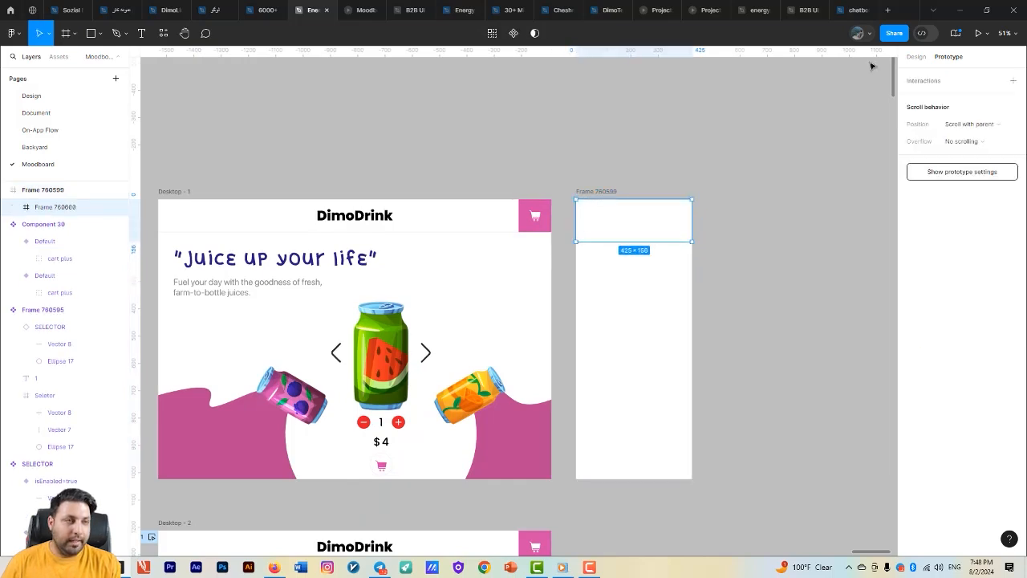
click(917, 58)
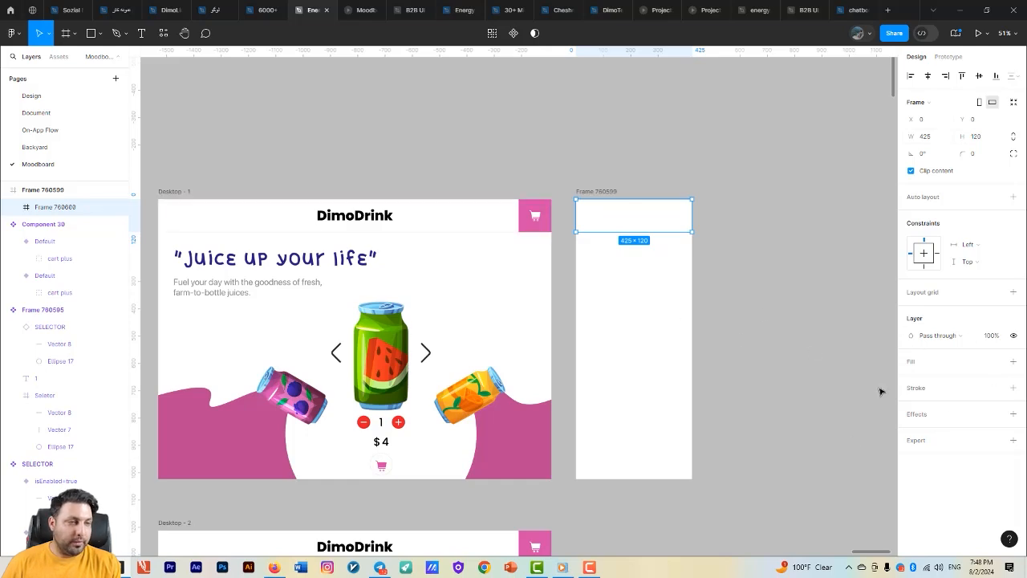
- Add a fill to the header frame, sampling the pink BA468F from Desktop - 1's wave
click(1012, 361)
click(916, 378)
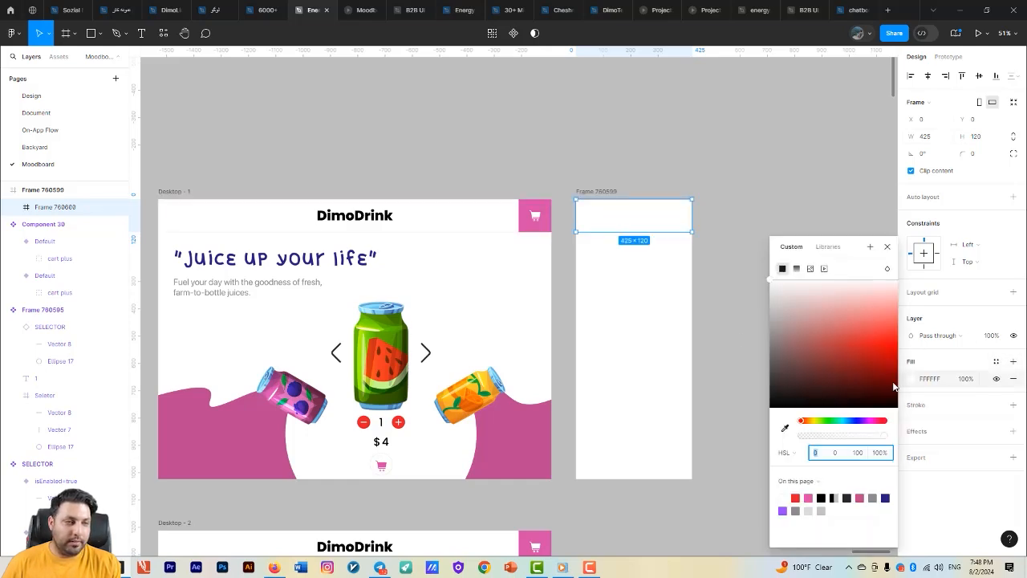
click(784, 428)
click(526, 402)
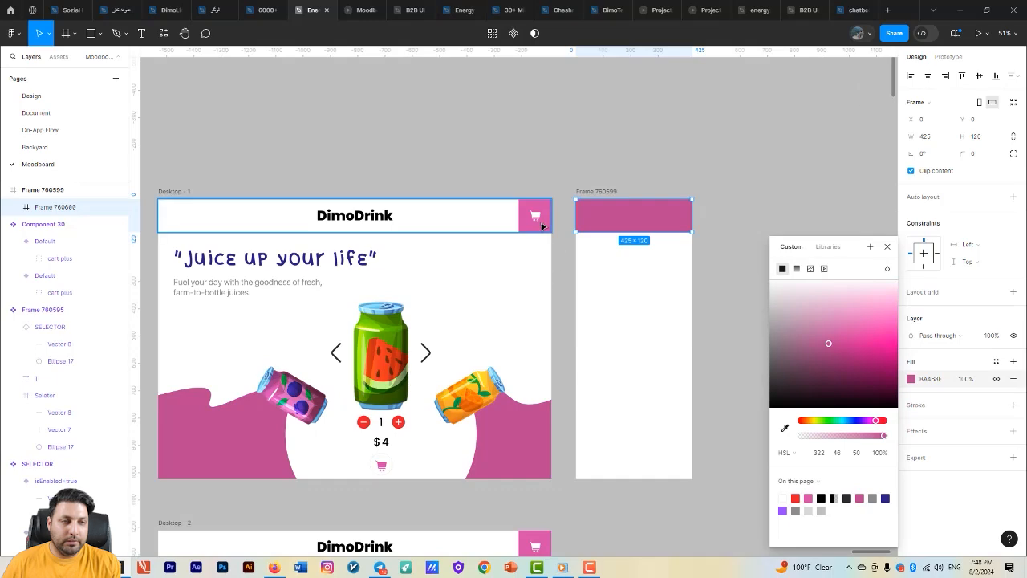
- Copy the 120 × 120 pink cart frame with the item count and paste it into the side frame
ctrl+scroll(636, 355, down, 3)
scroll(634, 369, down, 3)
scroll(646, 322, down, 2)
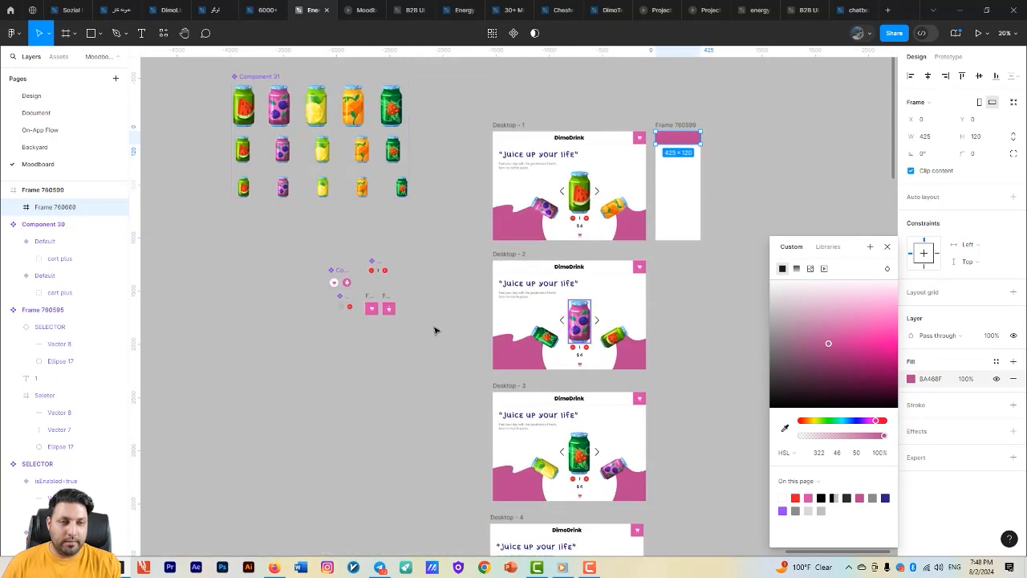
scroll(390, 315, up, 3)
click(389, 279)
drag(592, 335, 383, 392)
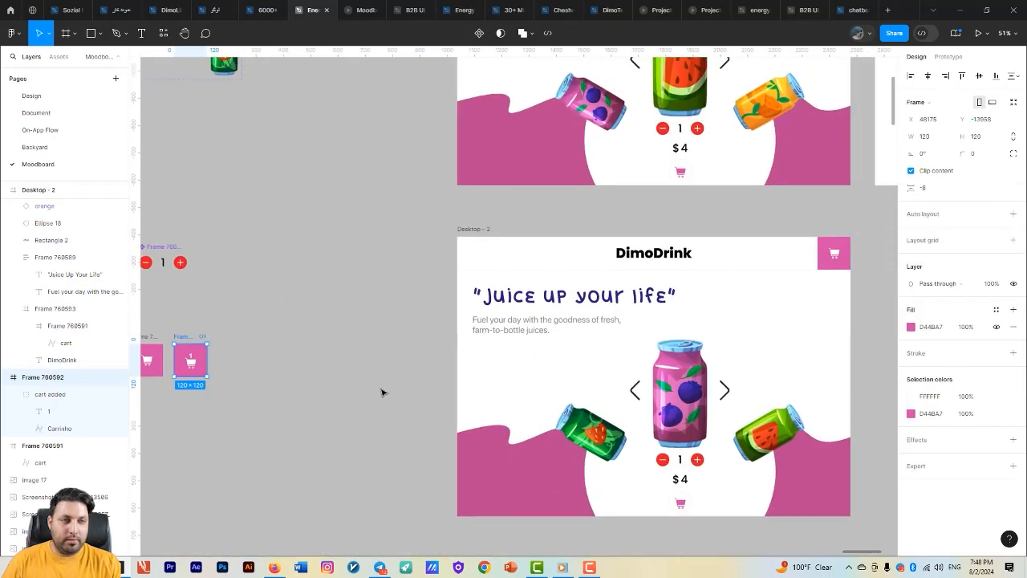
scroll(395, 379, down, 3)
drag(489, 286, 425, 353)
scroll(522, 263, up, 2)
click(522, 261)
key(ctrl+v)
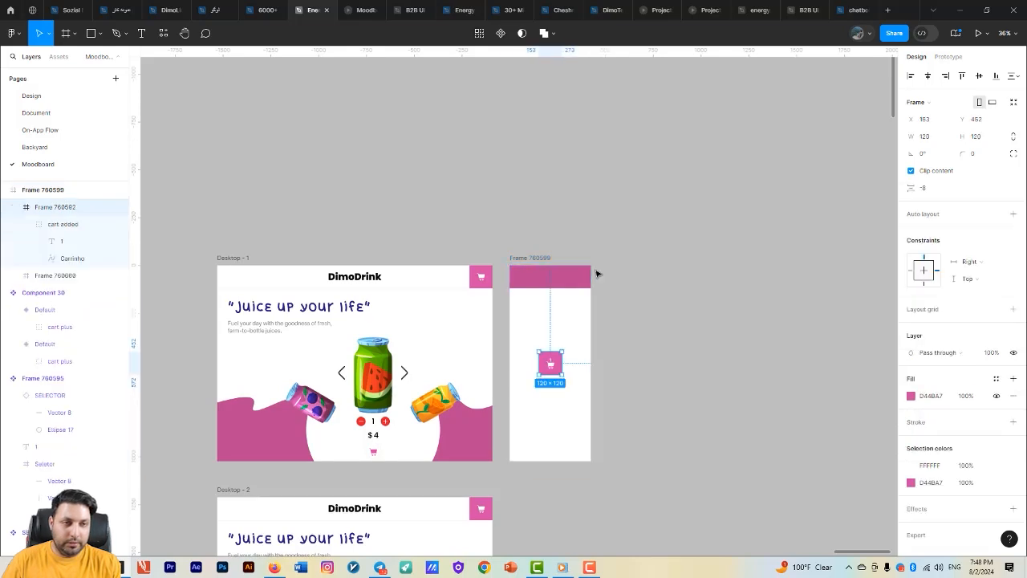
- Move the pasted cart frame into the header, flush with its right end at X 305, Y 0
scroll(596, 272, up, 3)
drag(518, 431, 579, 275)
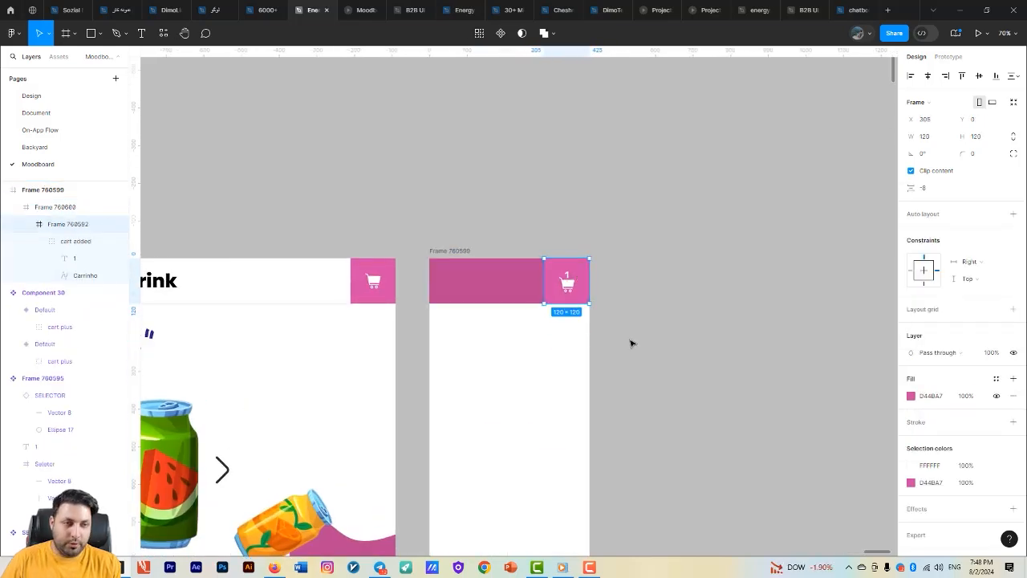
click(632, 343)
drag(667, 351, 753, 355)
scroll(683, 336, up, 1)
- Change the header frame's fill to D44BA7 by sampling the cart frame's pink
click(587, 290)
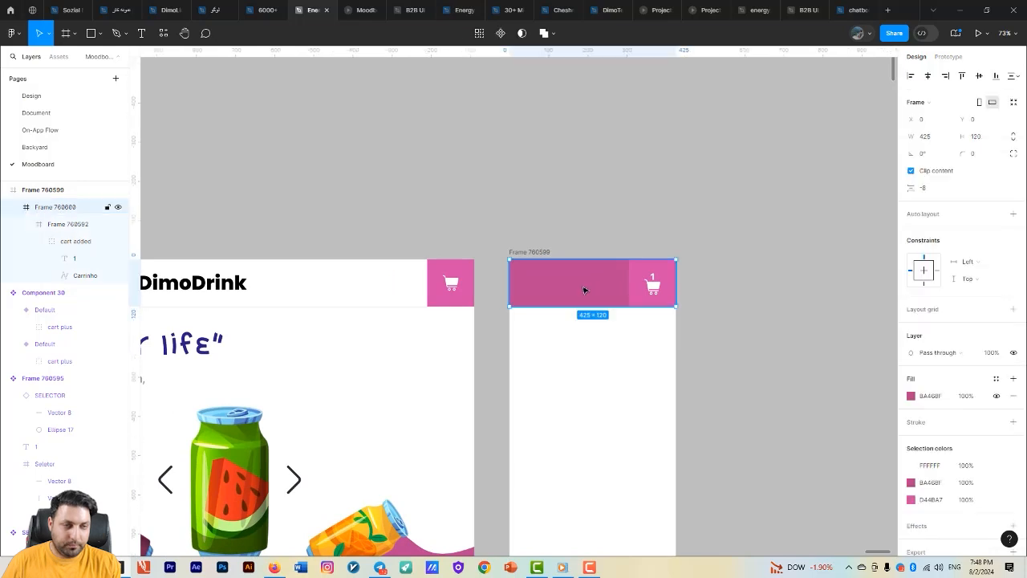
drag(644, 364, 697, 291)
scroll(697, 290, down, 1)
click(910, 396)
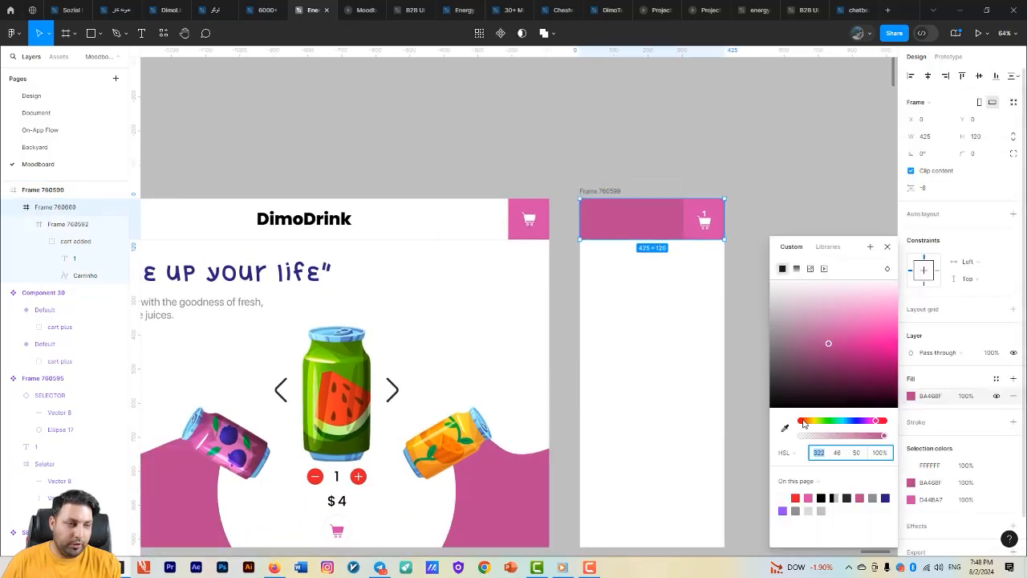
click(784, 427)
click(725, 227)
scroll(690, 217, right, 2)
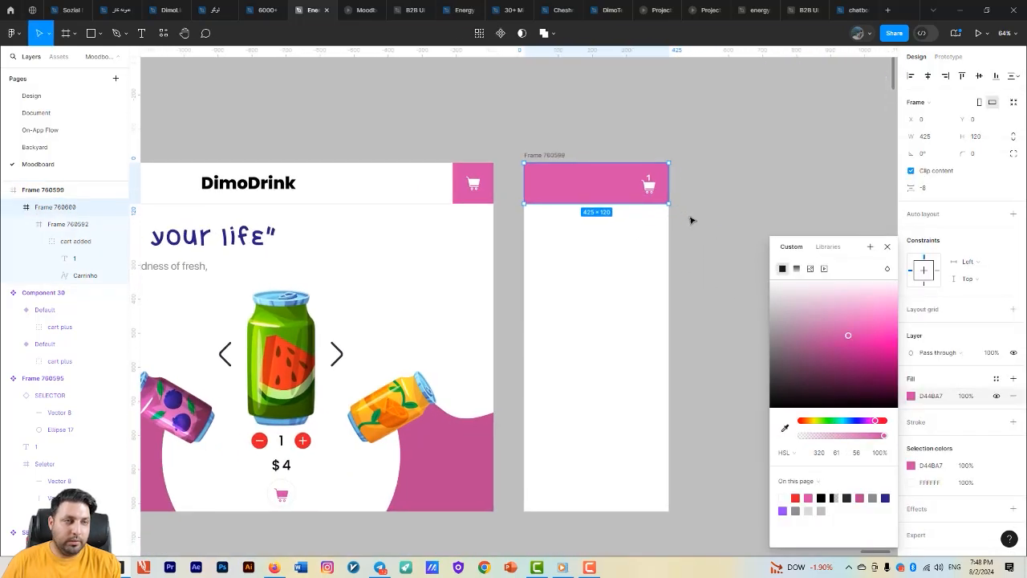
scroll(669, 222, up, 5)
click(680, 207)
- Copy Desktop - 1's left carousel arrow into the side frame and place it at the header's left end
scroll(681, 207, down, 5)
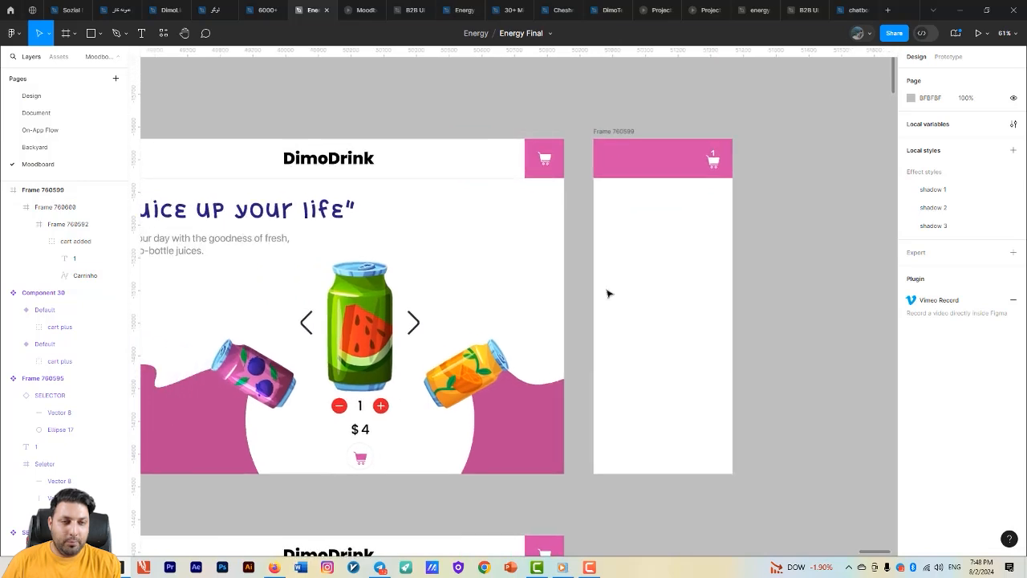
click(318, 321)
key(ctrl+c)
click(614, 131)
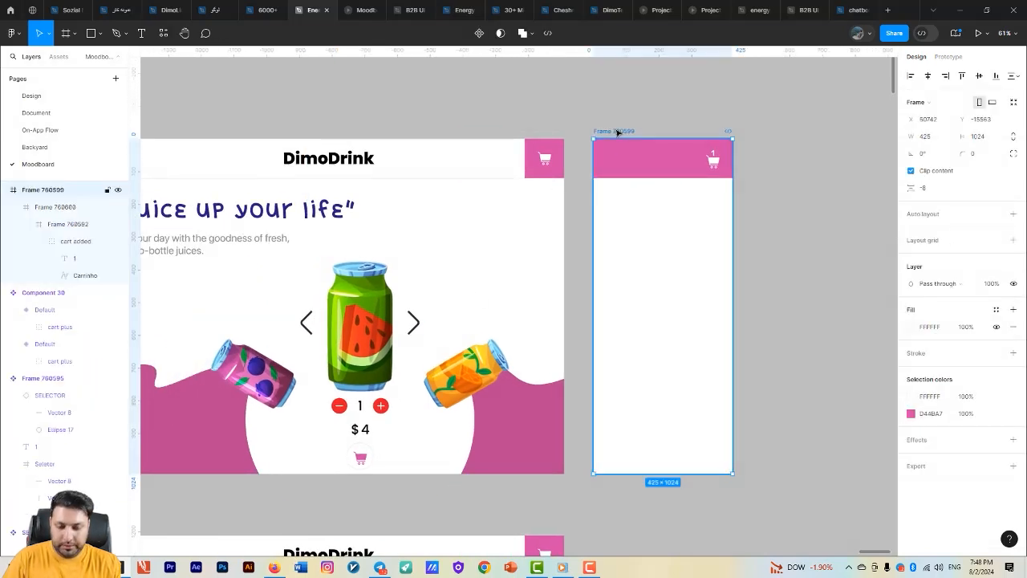
key(ctrl+v)
drag(662, 322, 609, 158)
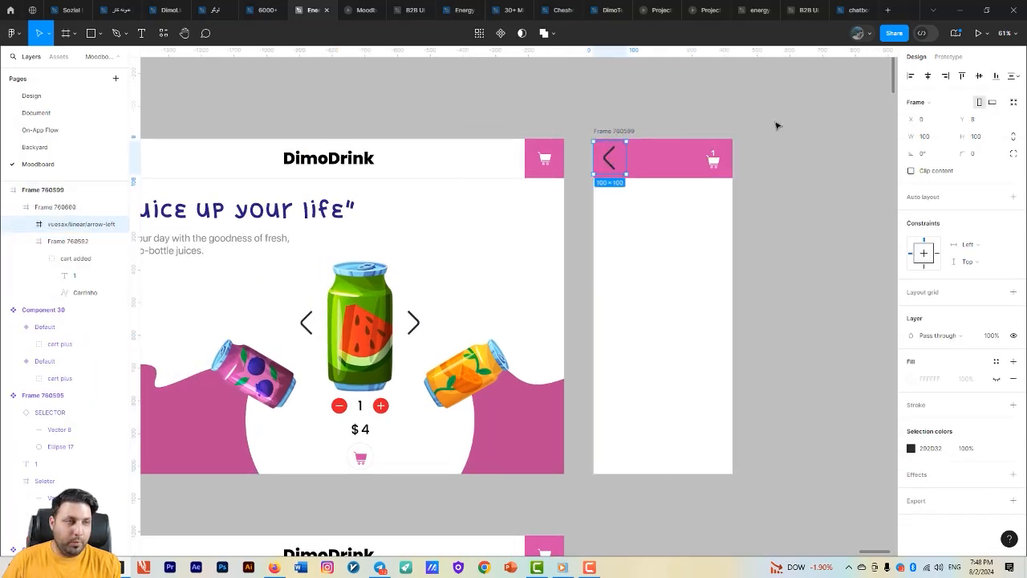
- Remove the header arrow's click interaction that navigates to Desktop - 5
click(947, 58)
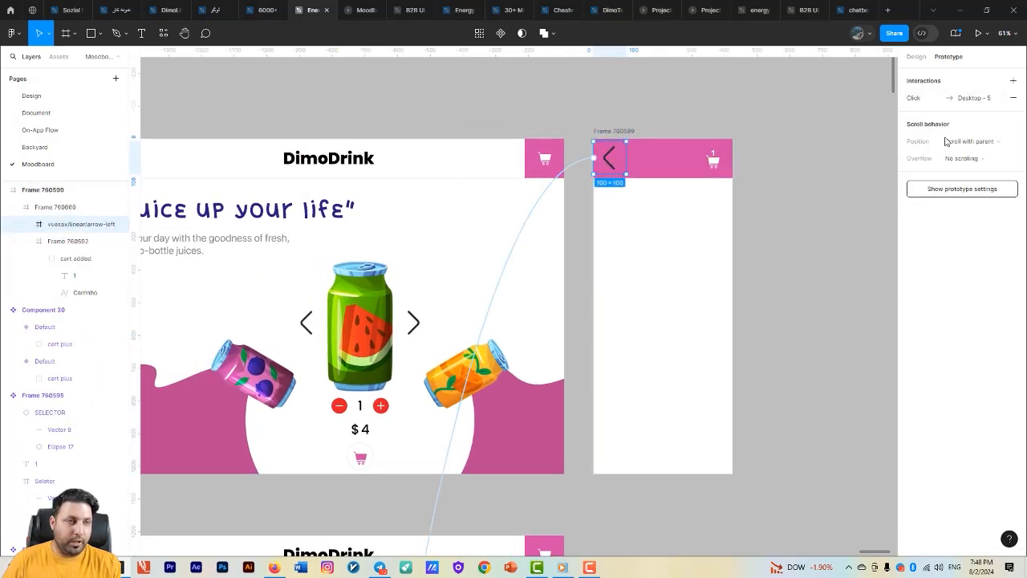
click(580, 166)
key(Delete)
- Resize the header's left arrow in the side frame to 56 × 56
scroll(621, 175, up, 3)
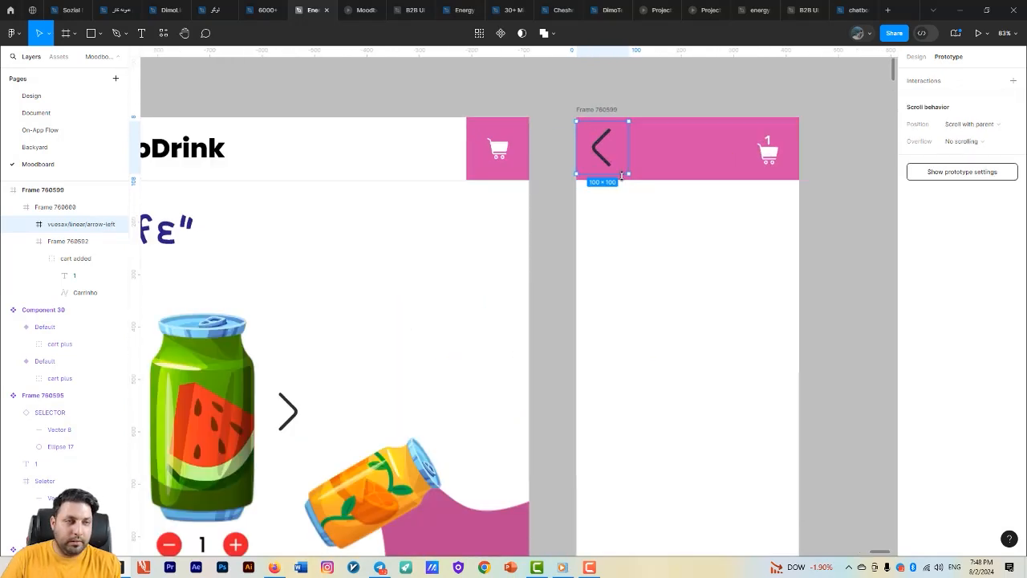
scroll(621, 175, up, 3)
drag(610, 150, 617, 147)
click(916, 57)
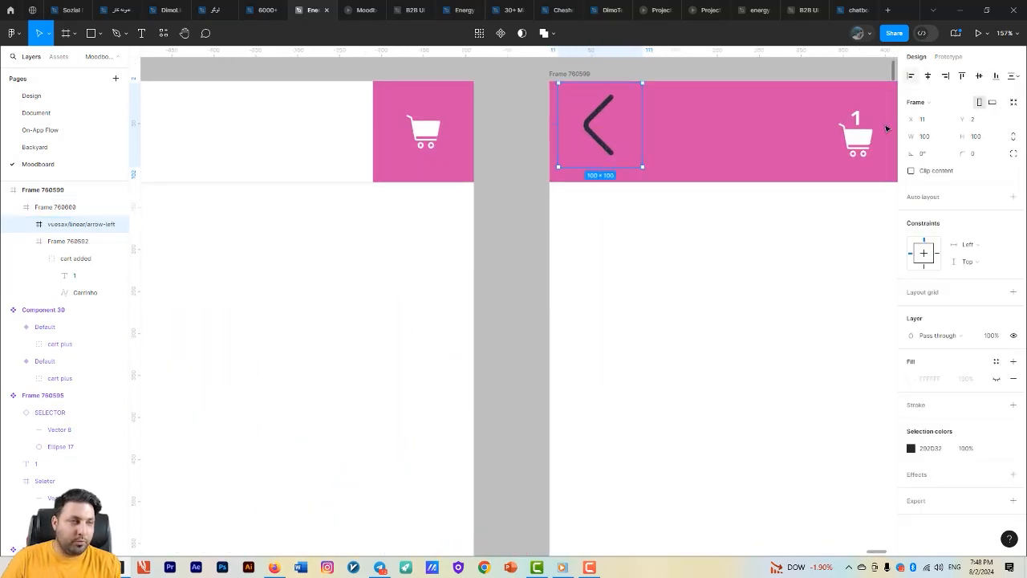
click(938, 141)
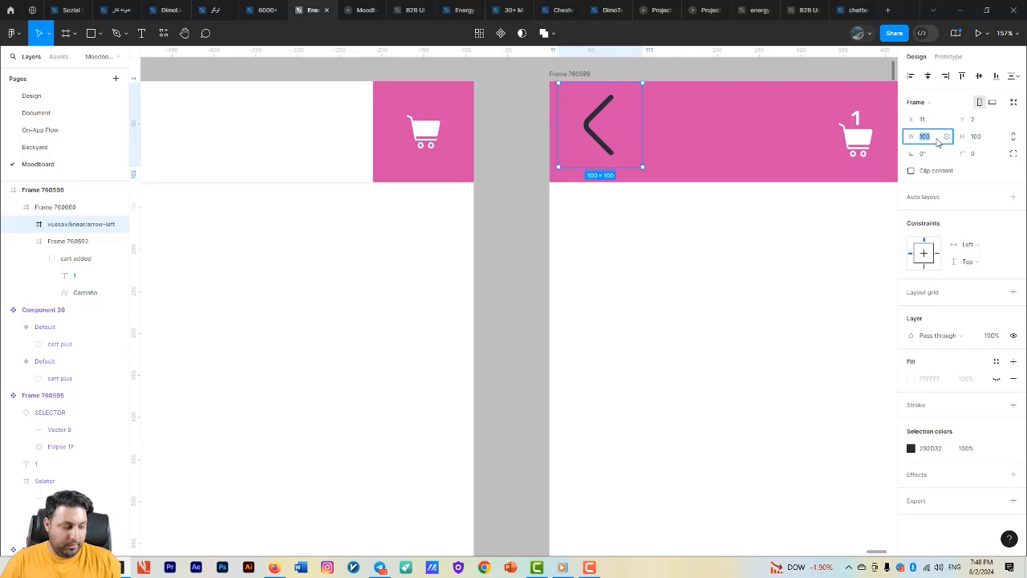
key(Return)
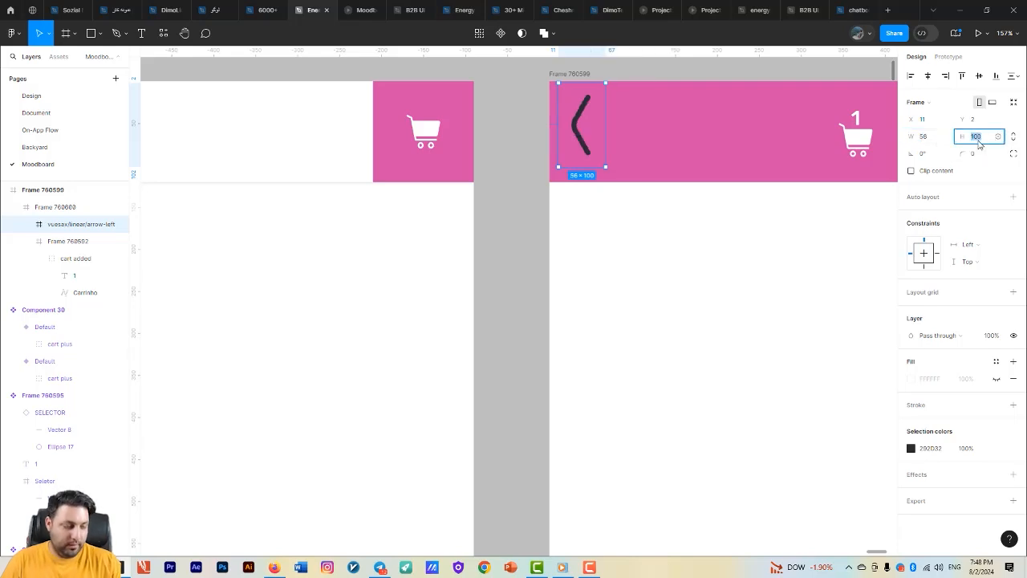
click(978, 140)
text(58)
key(Return)
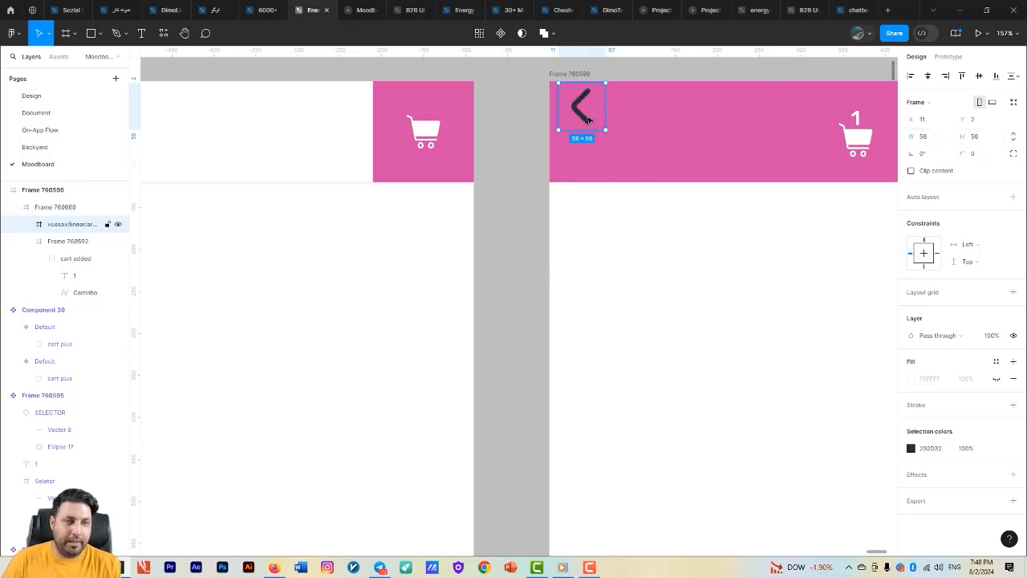
- Centre the arrow vertically in the header and place it at X 24
drag(588, 118, 594, 147)
click(978, 75)
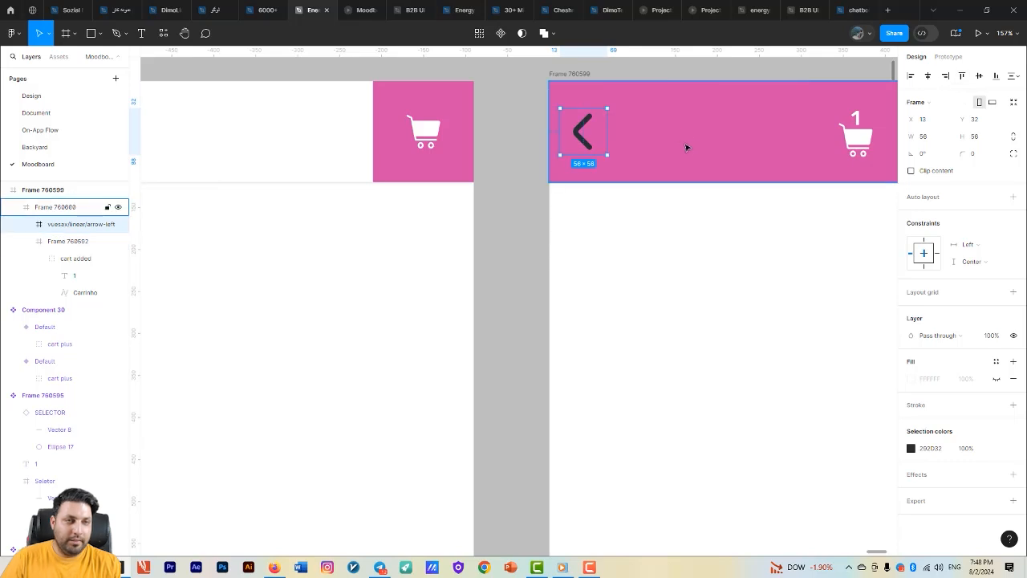
key(Right)
key(Right)
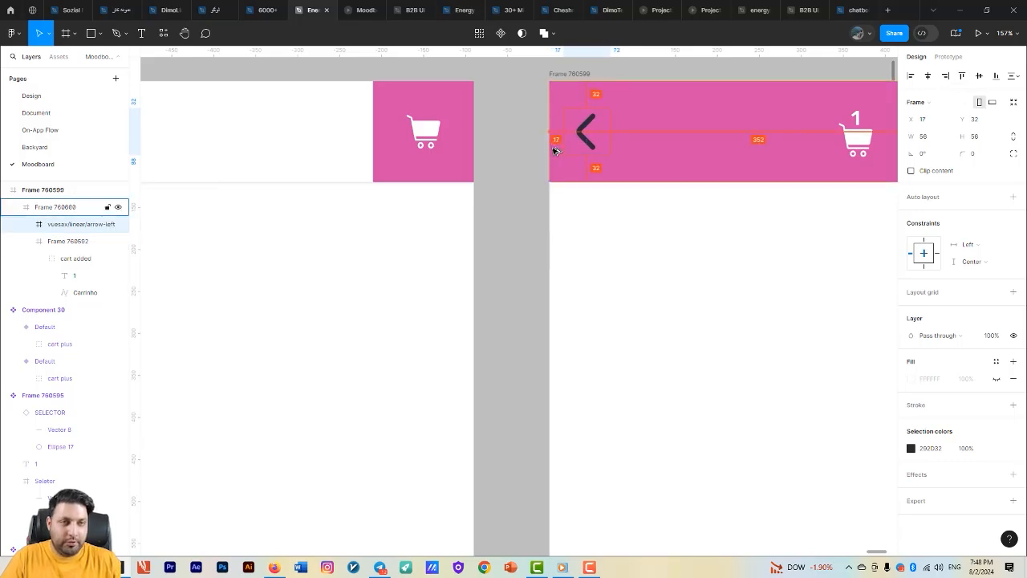
key(Right)
key(Right)
key(Right)
key(Right)
key(Right)
key(Right)
key(Right)
key(Right)
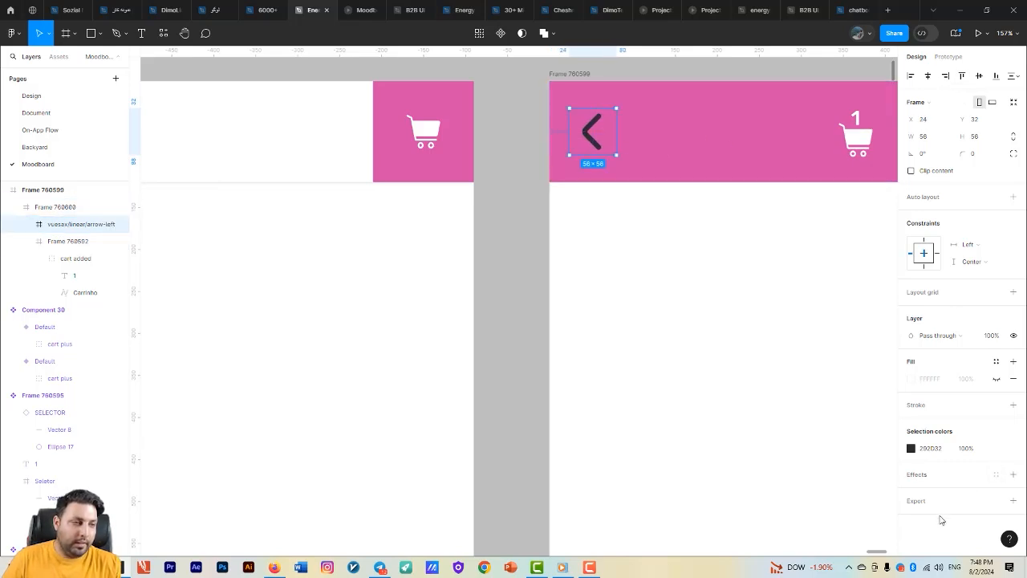
- Change the header arrow's colour to white, FFFFFF
click(911, 448)
scroll(669, 334, down, 5)
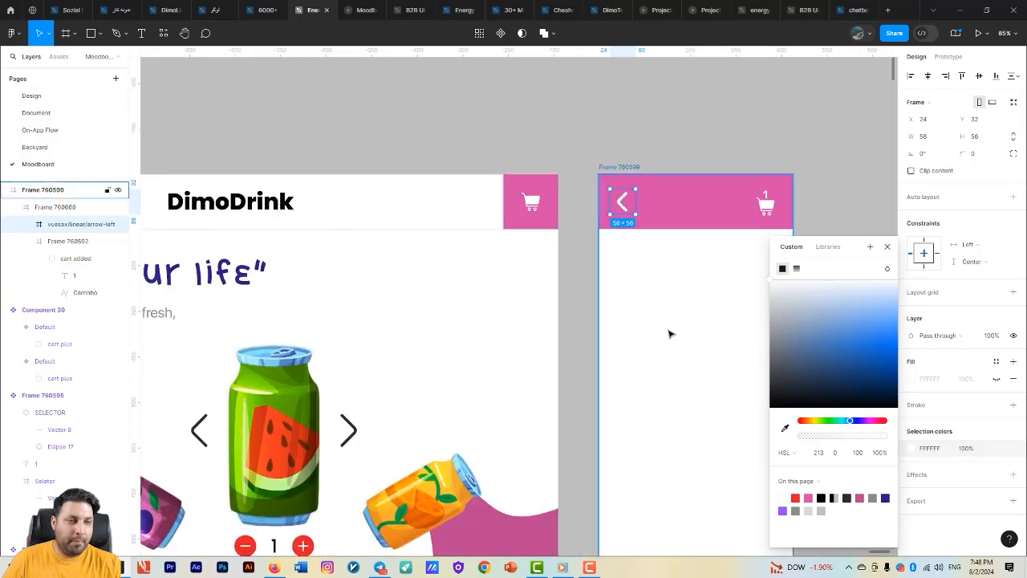
click(585, 262)
- Draw a frame about 260 × 309 below the side frame's header and fill it with BA468F sampled from Desktop - 1's wave shape
key(f)
drag(538, 190, 656, 330)
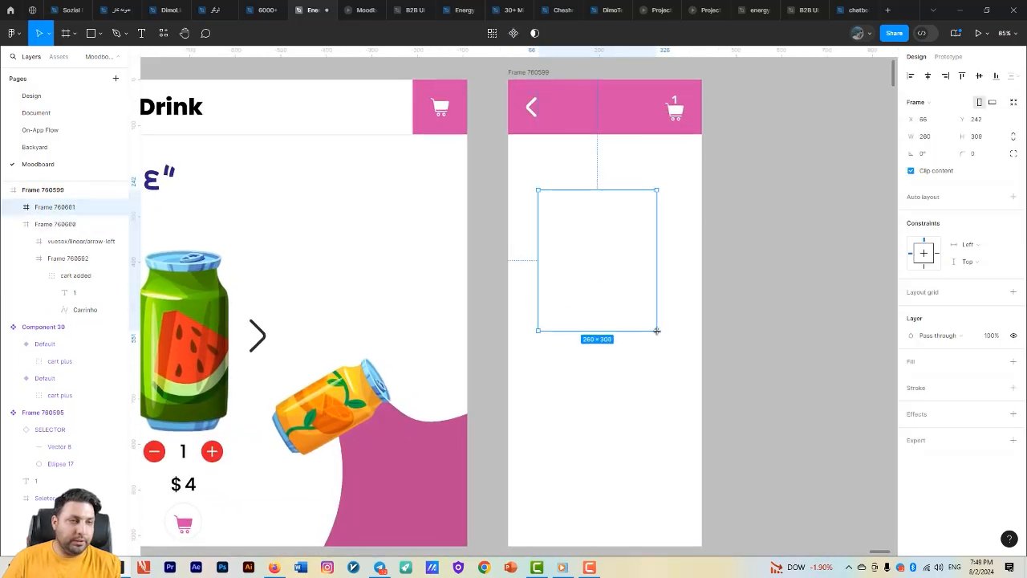
click(1014, 370)
click(910, 379)
click(862, 351)
click(784, 428)
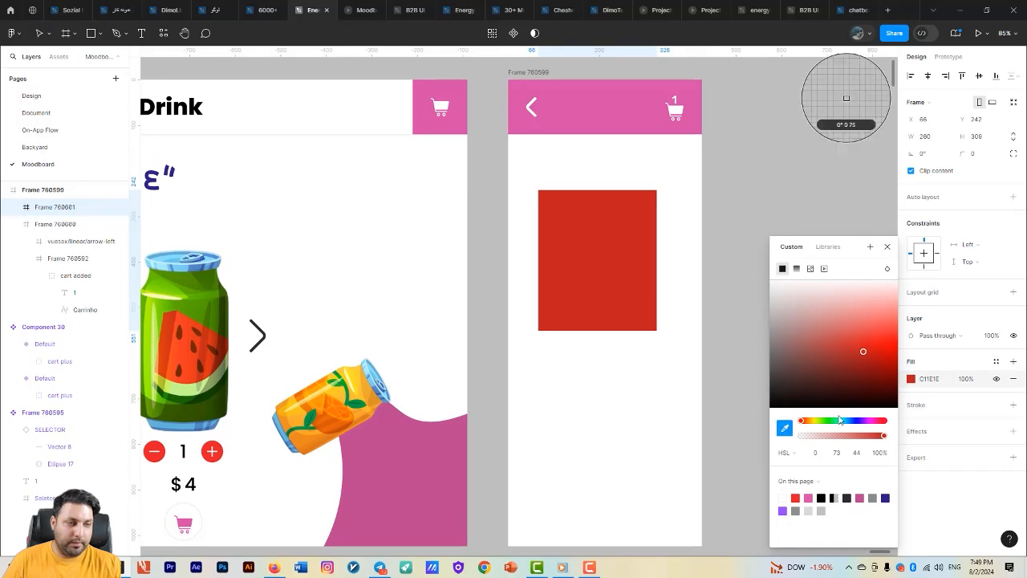
click(464, 437)
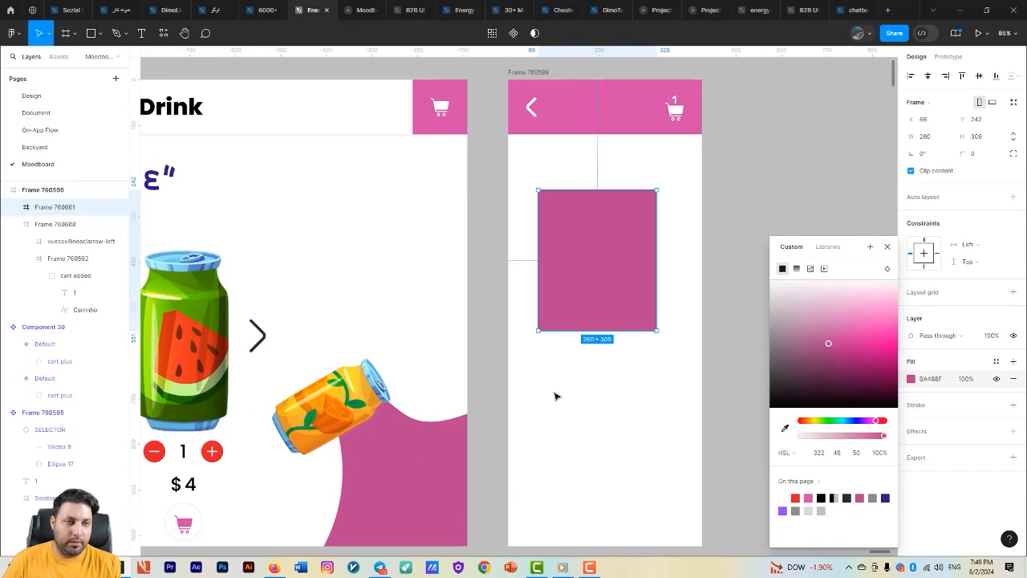
- Round the new pink frame's corners to 19 and set its size to 300 × 300
click(965, 155)
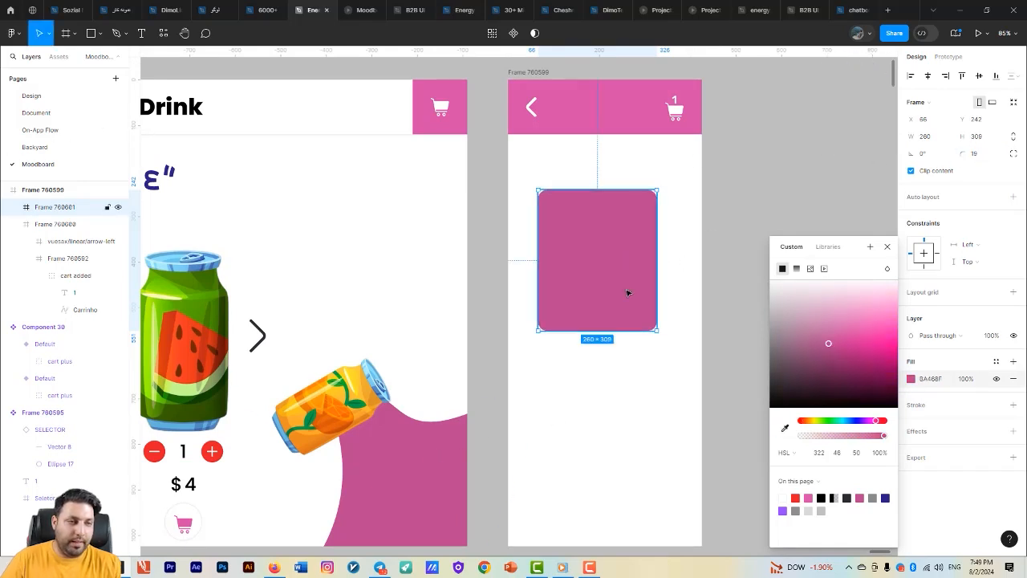
drag(657, 329, 659, 281)
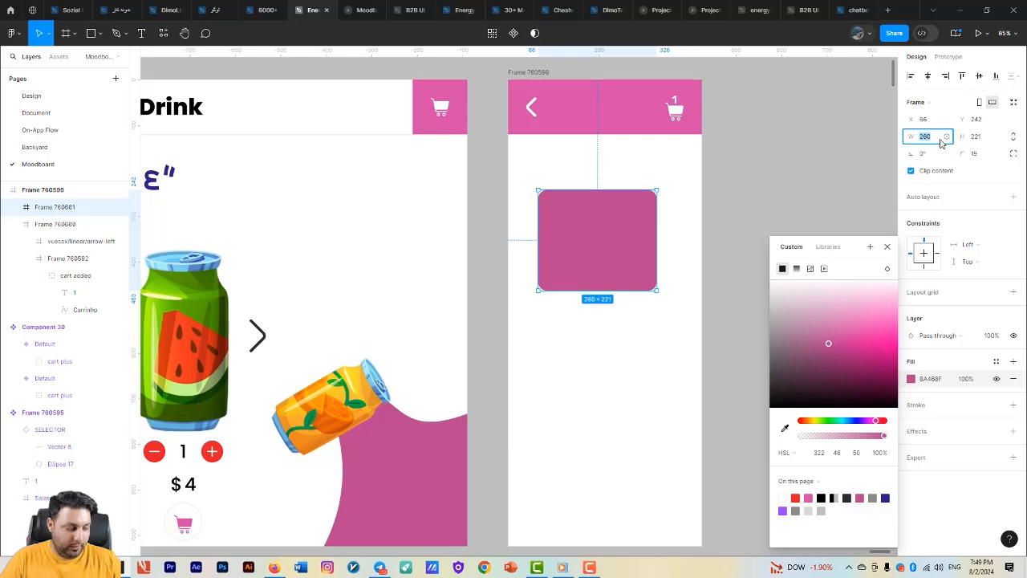
key(Tab)
text(300)
key(Return)
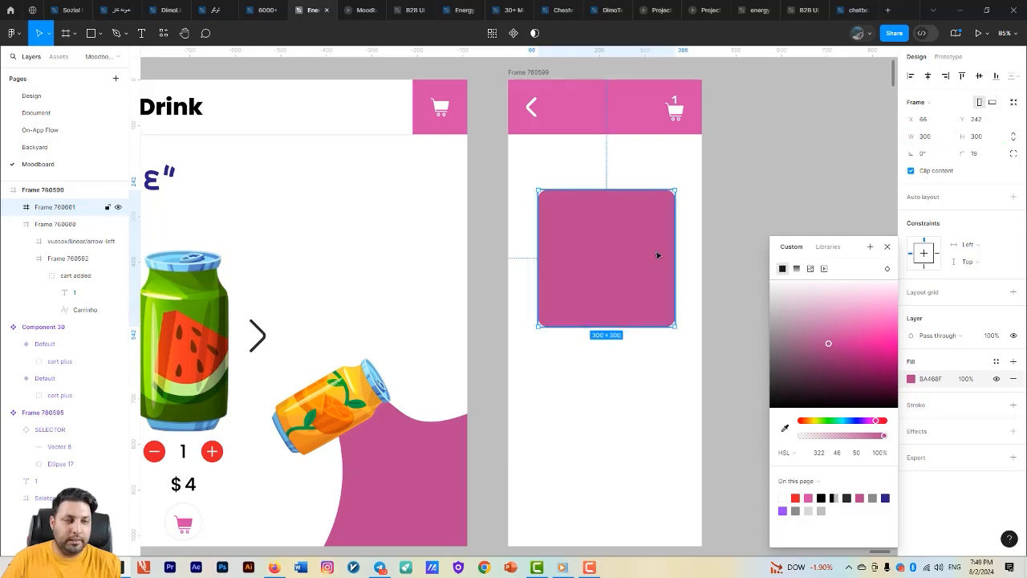
- Copy Desktop - 1's large watermelon can into the rounded pink square
scroll(616, 252, down, 2)
scroll(578, 270, down, 2)
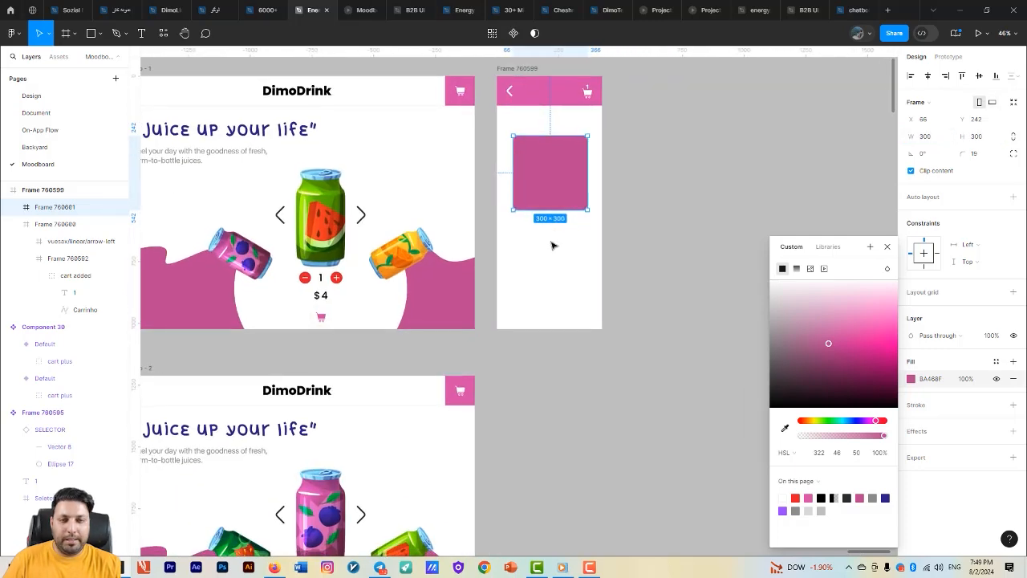
click(341, 209)
click(568, 168)
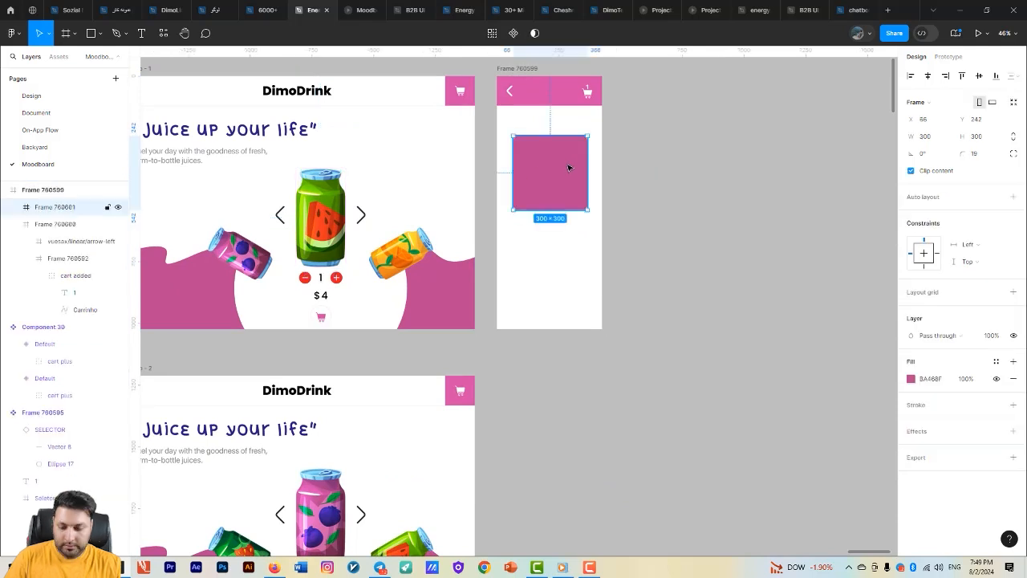
key(ctrl+v)
scroll(545, 181, up, 2)
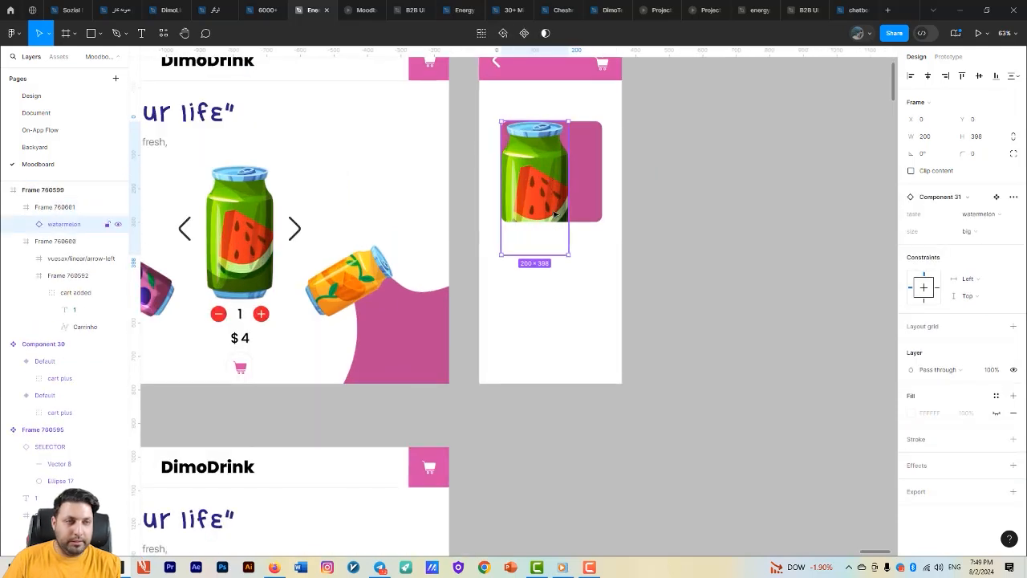
- Switch the copied can's size variant to small and centre it in the pink square
click(976, 238)
click(951, 255)
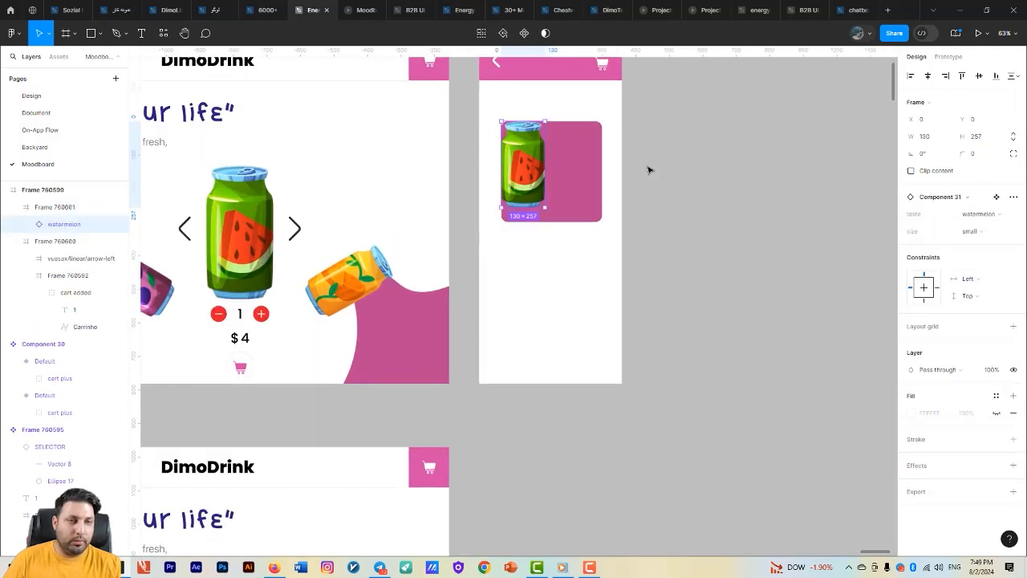
drag(523, 166, 553, 172)
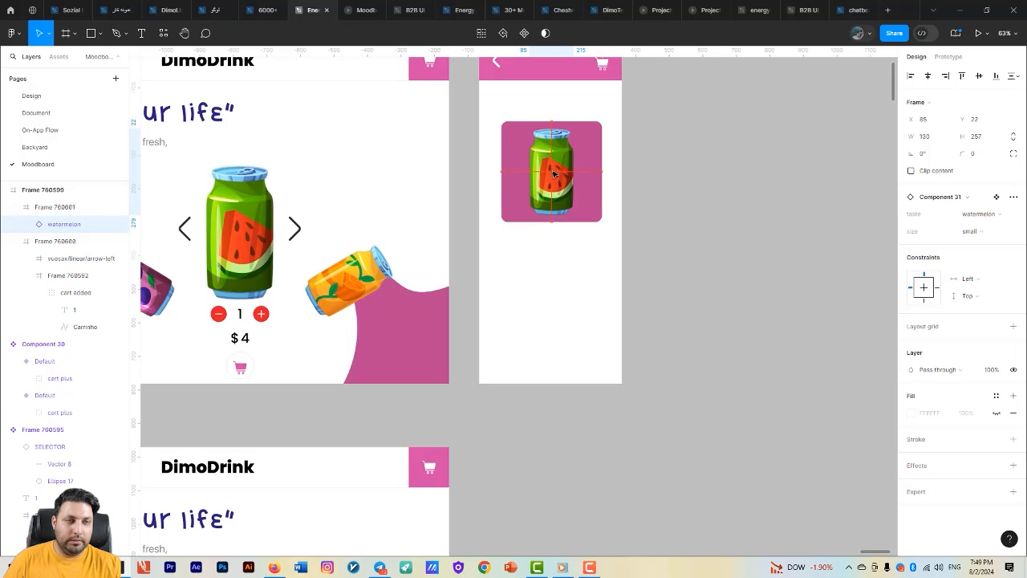
scroll(686, 232, down, 2)
click(656, 268)
- Draw a full-width frame about 425 × 322 along the side frame's lower edge and fill it with the header's pink, D44BA7
key(f)
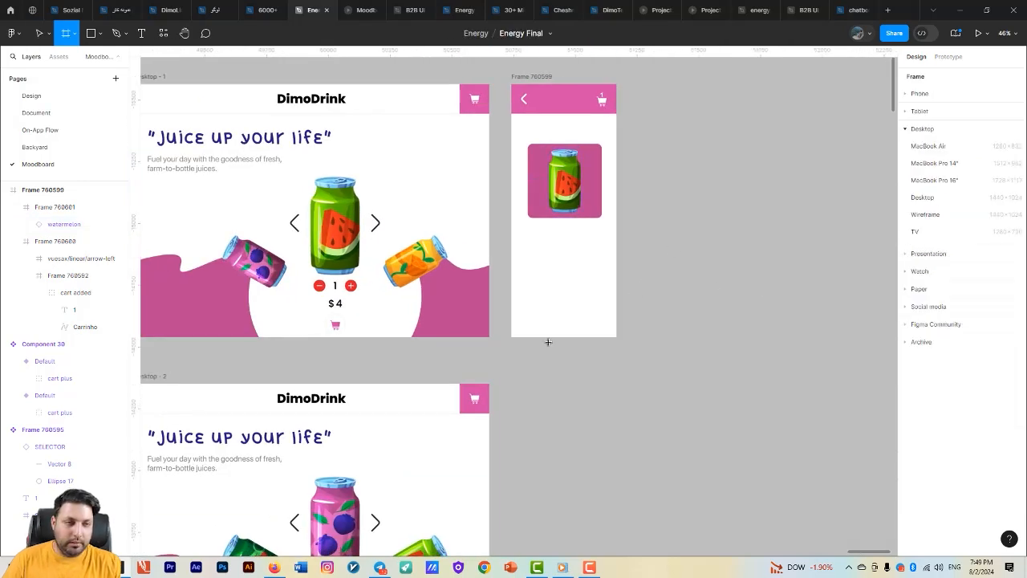
drag(514, 265, 616, 338)
click(1013, 361)
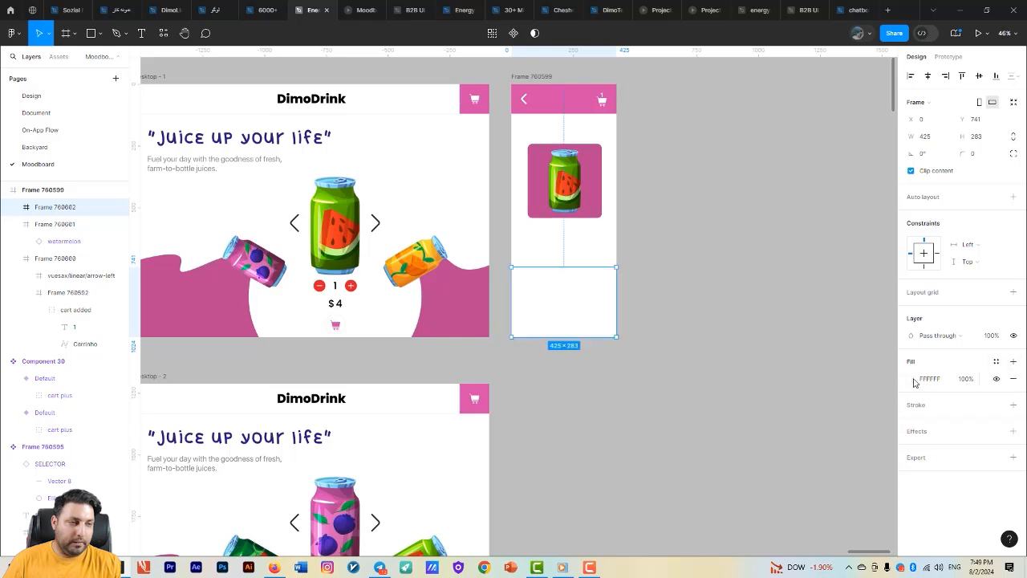
click(911, 378)
click(785, 428)
click(562, 99)
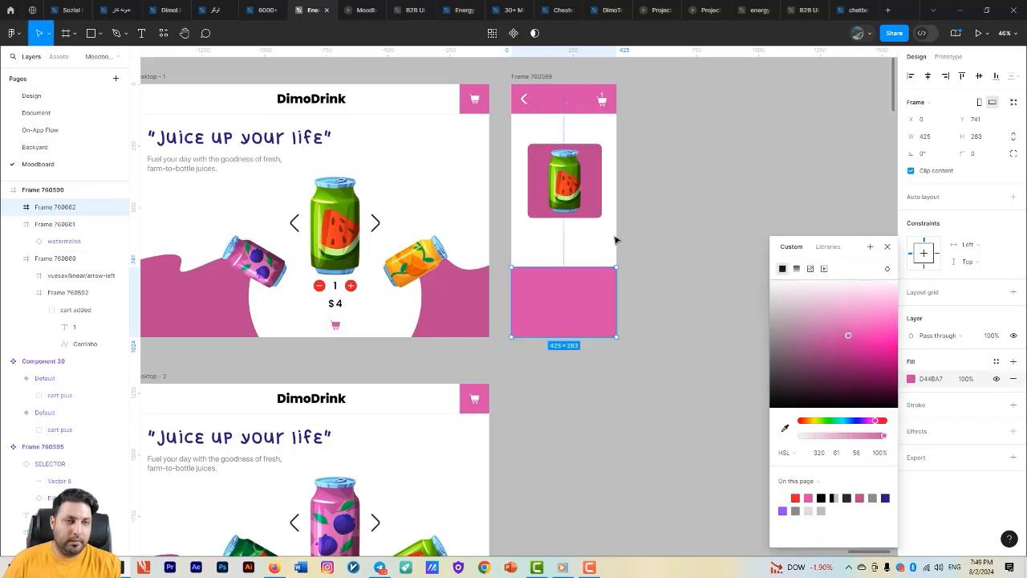
drag(595, 265, 594, 257)
drag(681, 250, 670, 235)
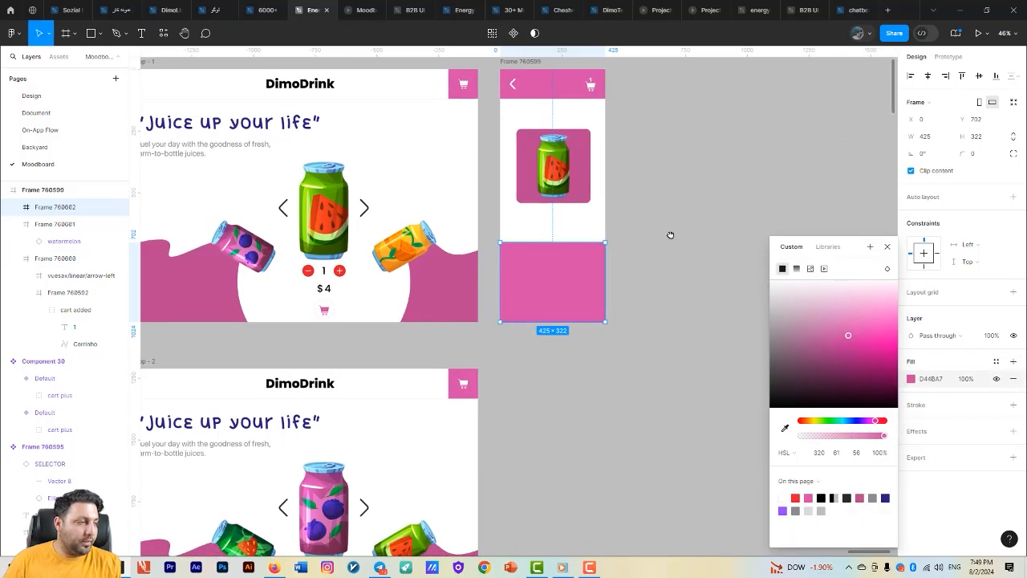
- Move the watermelon can's square up closer to the header, centred horizontally in the side frame
click(580, 187)
scroll(580, 187, up, 3)
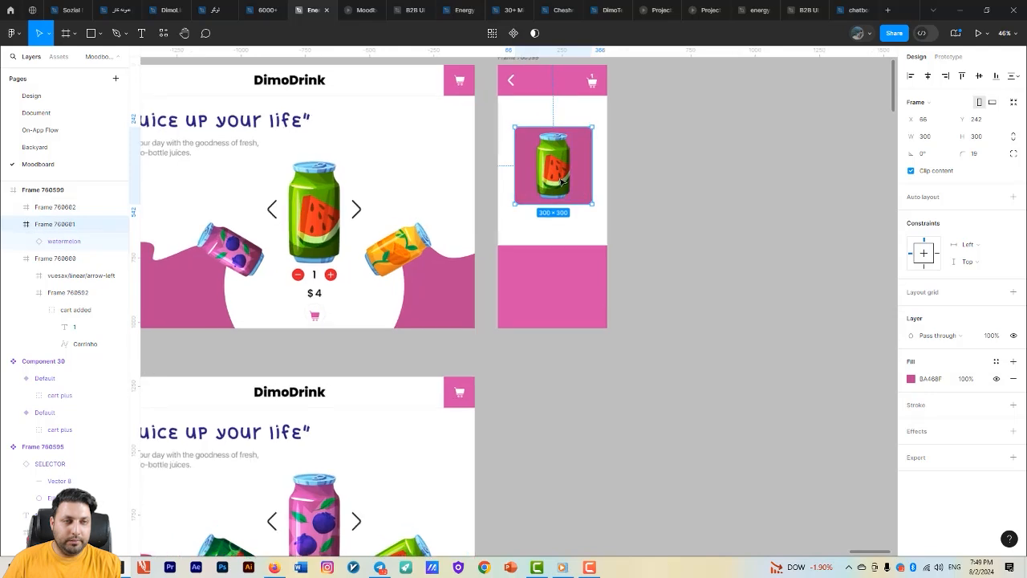
drag(595, 173, 595, 147)
- Add the text "watermelon - $ 4" and centre it beneath the can's square
key(t)
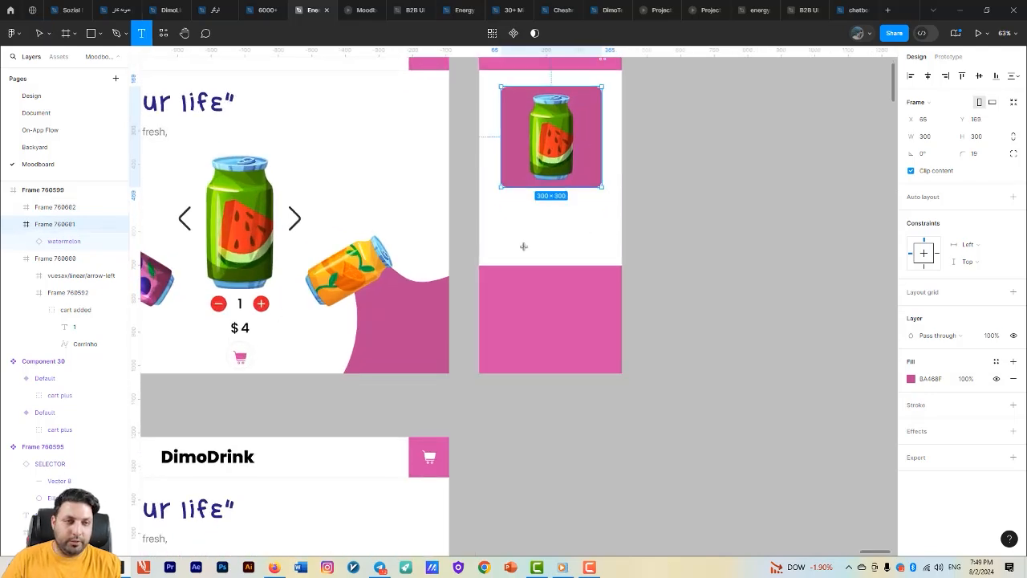
click(517, 204)
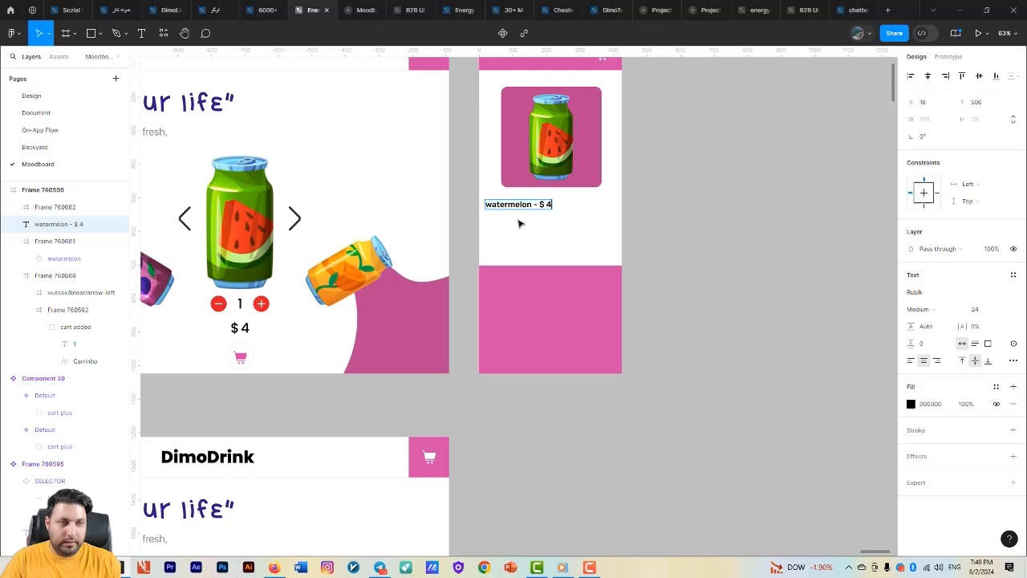
key(Escape)
scroll(538, 223, up, 2)
drag(521, 198, 569, 193)
scroll(597, 215, down, 2)
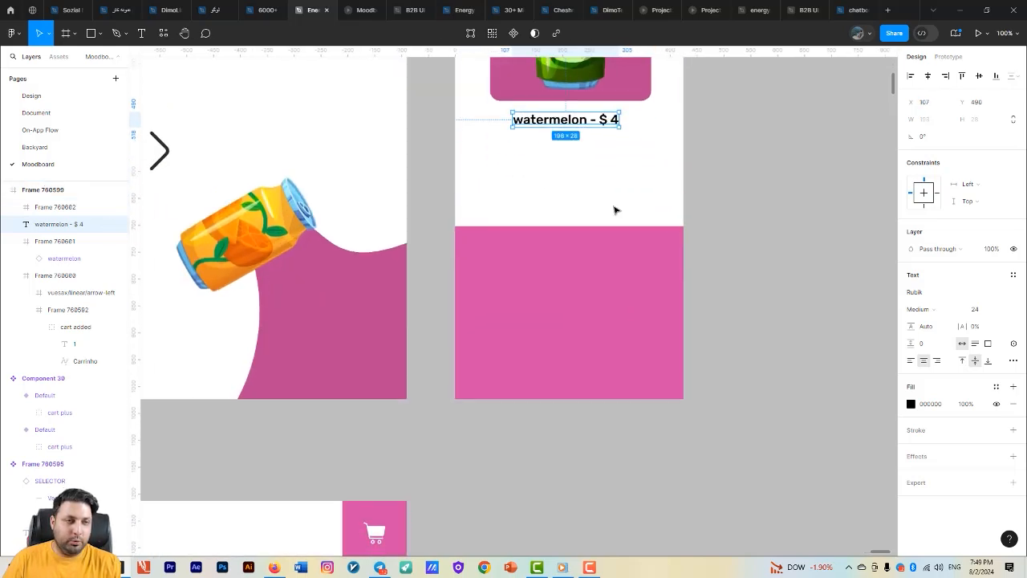
- Add the text "total" to the lower pink frame, enlarge it to font size 87 and centre it horizontally
scroll(614, 210, down, 2)
click(593, 288)
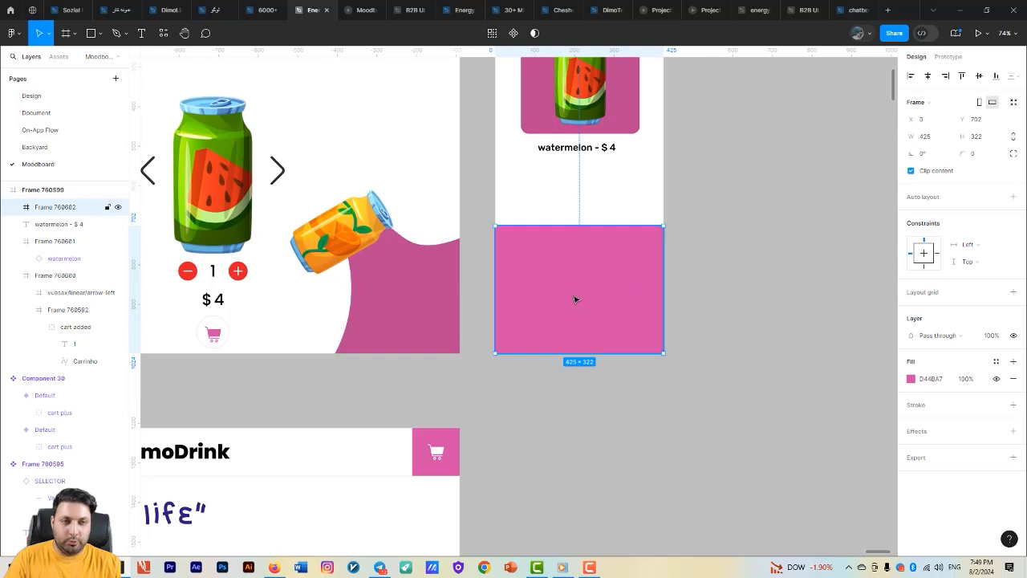
key(t)
click(556, 253)
text(tota)
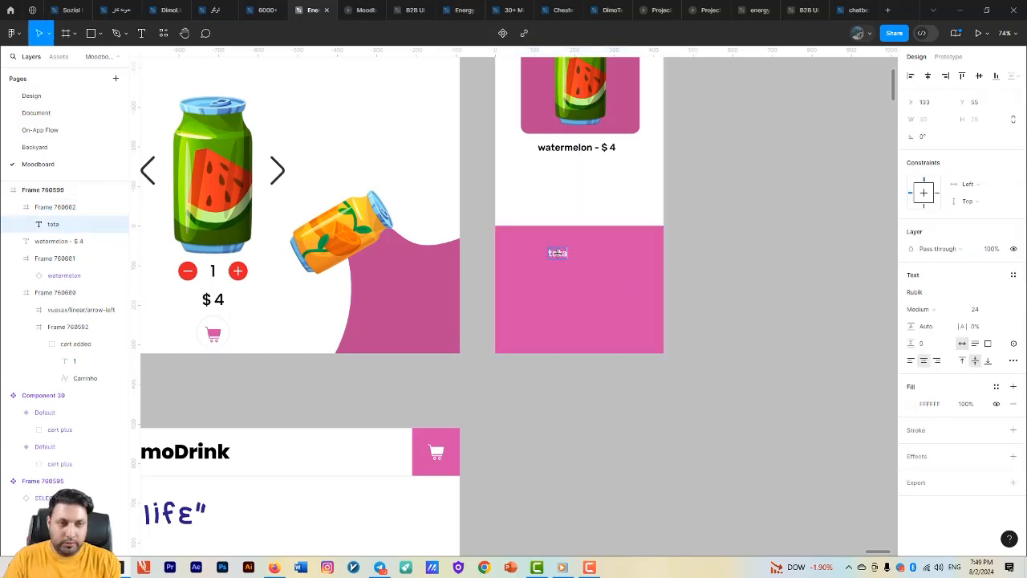
text(l)
key(Escape)
drag(976, 310, 1012, 310)
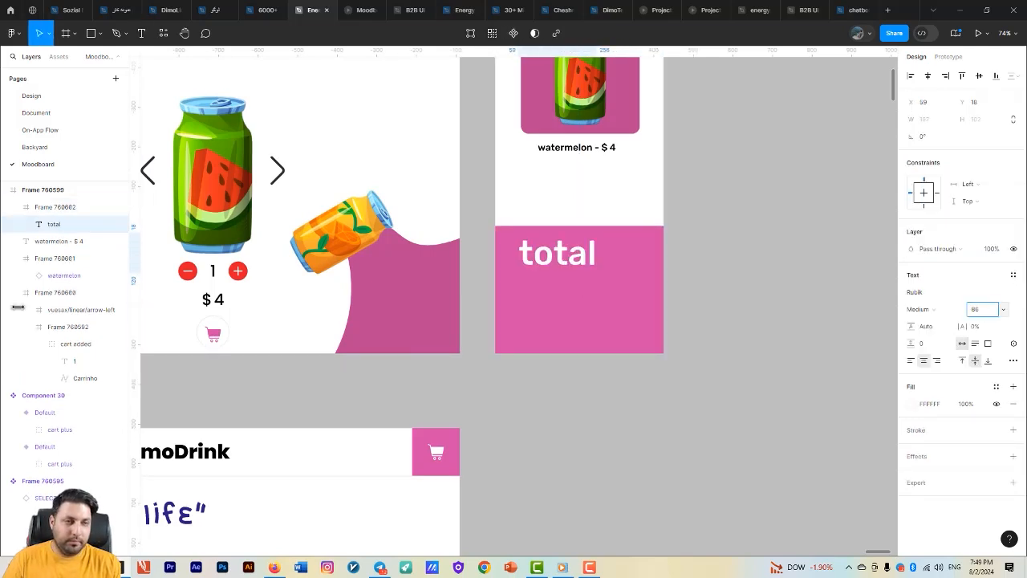
drag(576, 261, 598, 259)
- Capitalise the text to "Total" and set its font size to 56
double_click(558, 264)
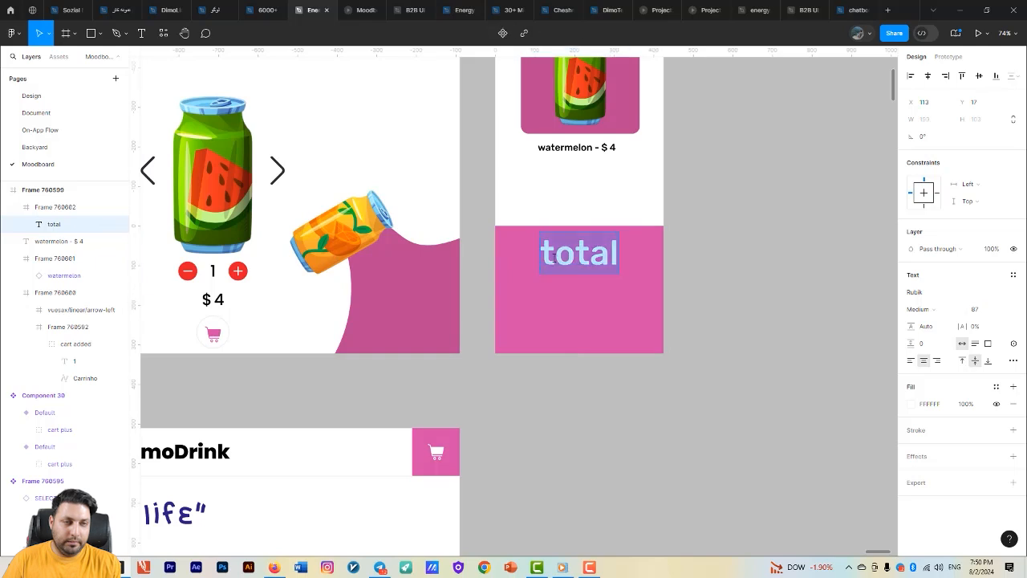
click(547, 259)
double_click(545, 258)
click(544, 257)
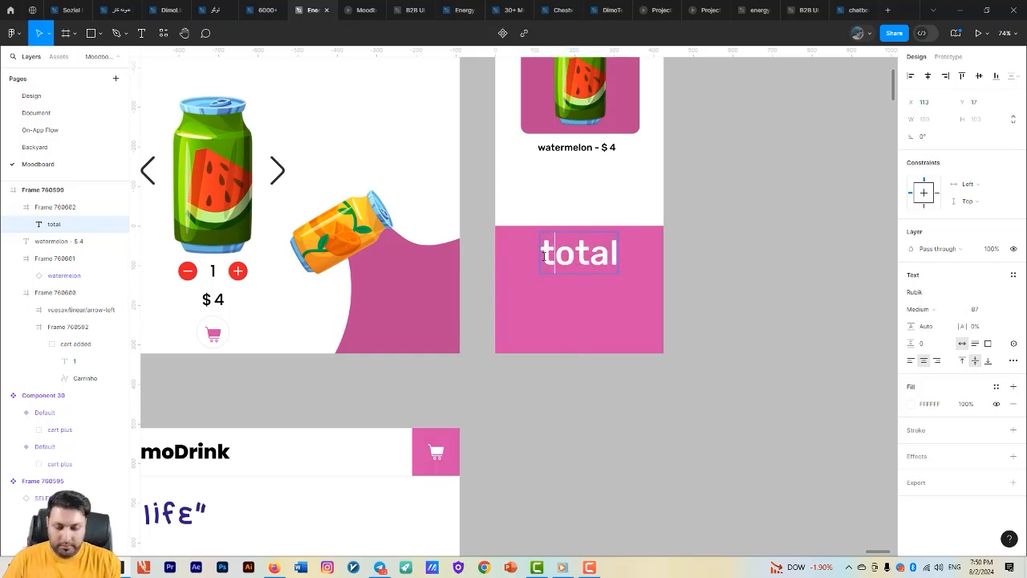
key(Delete)
text(T)
key(Escape)
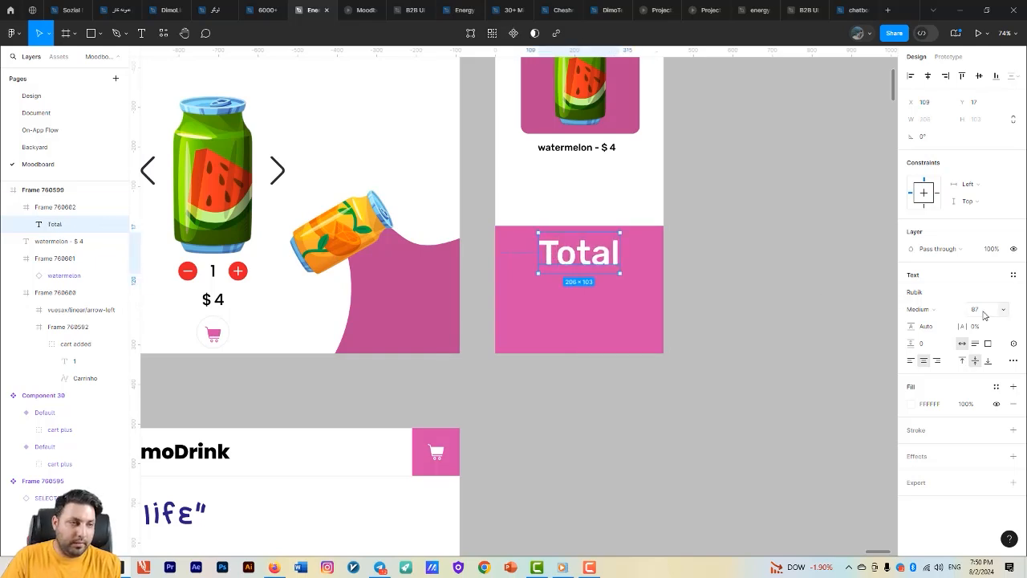
key(Return)
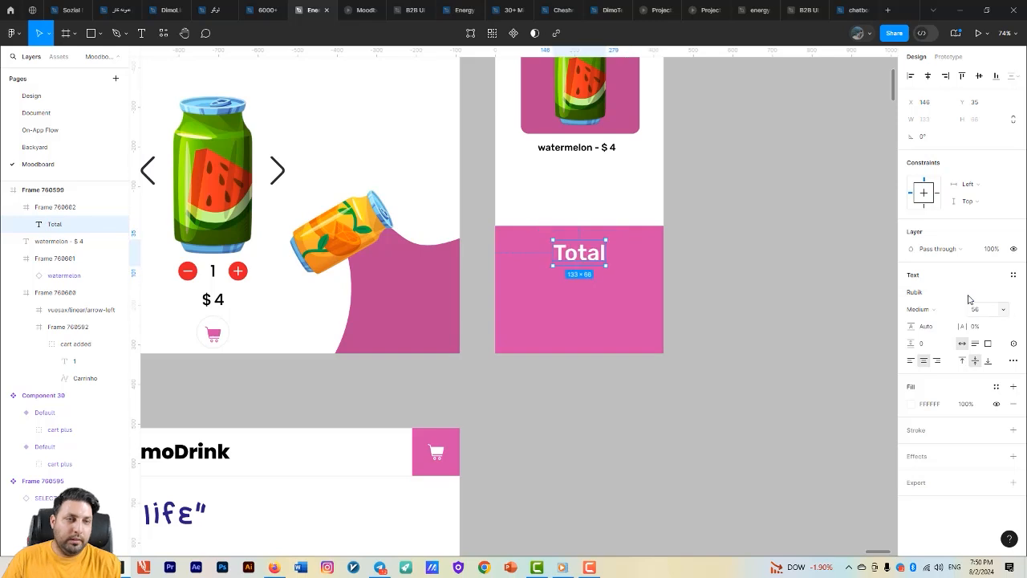
- Nudge the "Total" text up and place a copy of the watermelon page's "$ 4" price centred beneath it
drag(575, 263, 585, 252)
scroll(578, 306, left, 2)
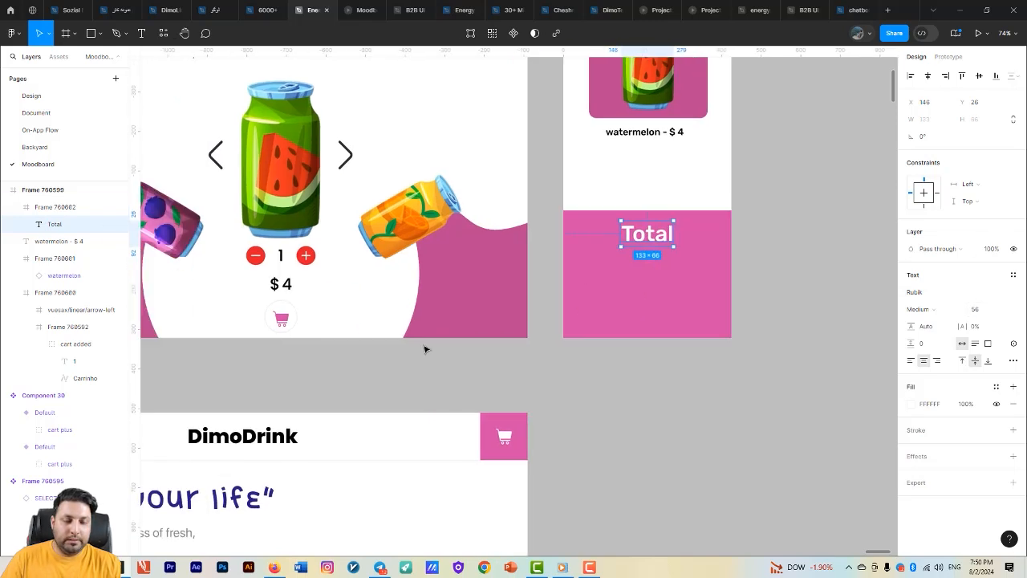
click(294, 285)
double_click(292, 284)
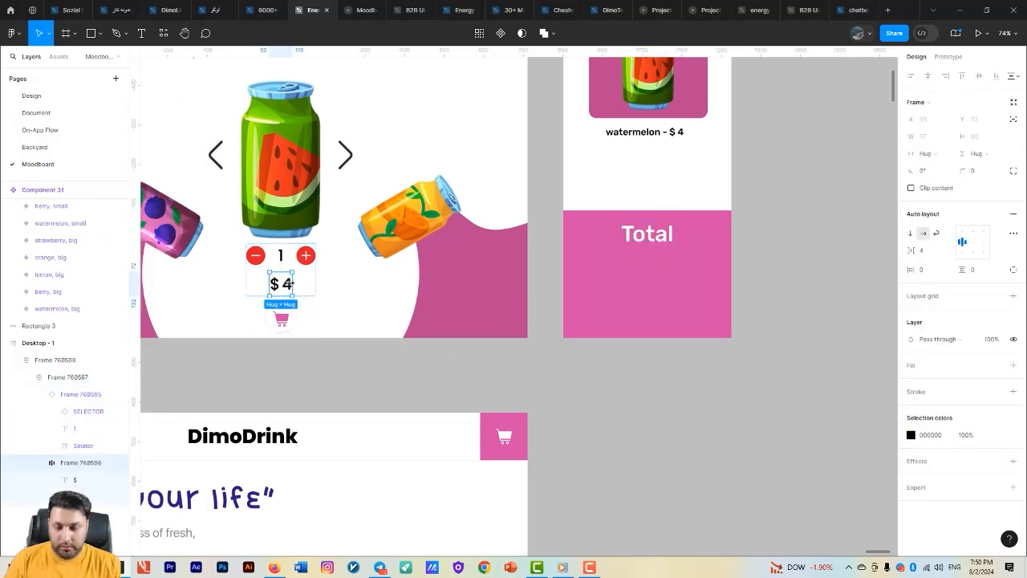
scroll(410, 314, up, 2)
scroll(489, 349, down, 2)
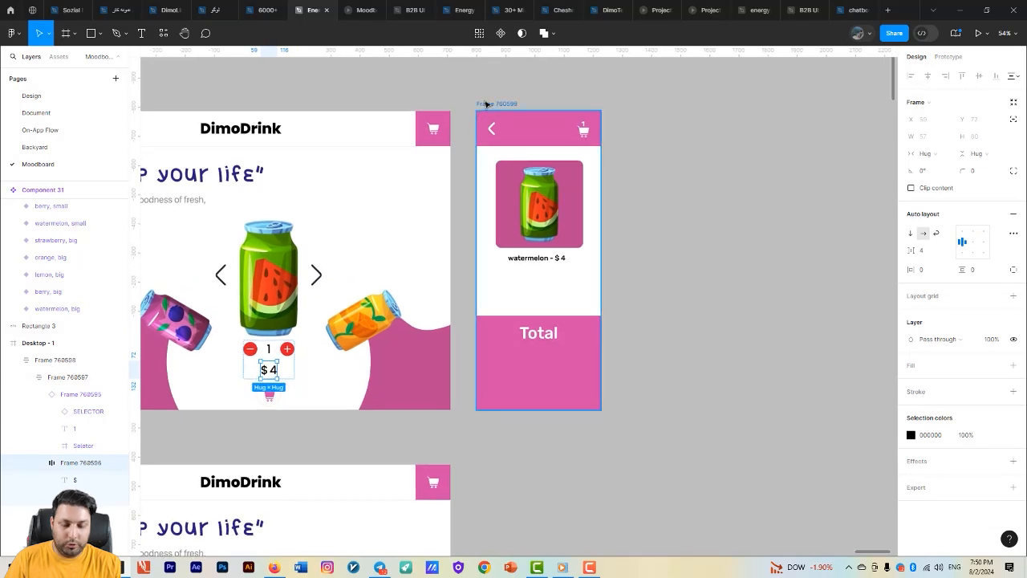
click(486, 104)
key(ctrl+v)
scroll(541, 285, up, 2)
drag(491, 83, 545, 393)
- Recolour the copied "$ 4" price in the pink frame to white (FFFFFF)
click(910, 503)
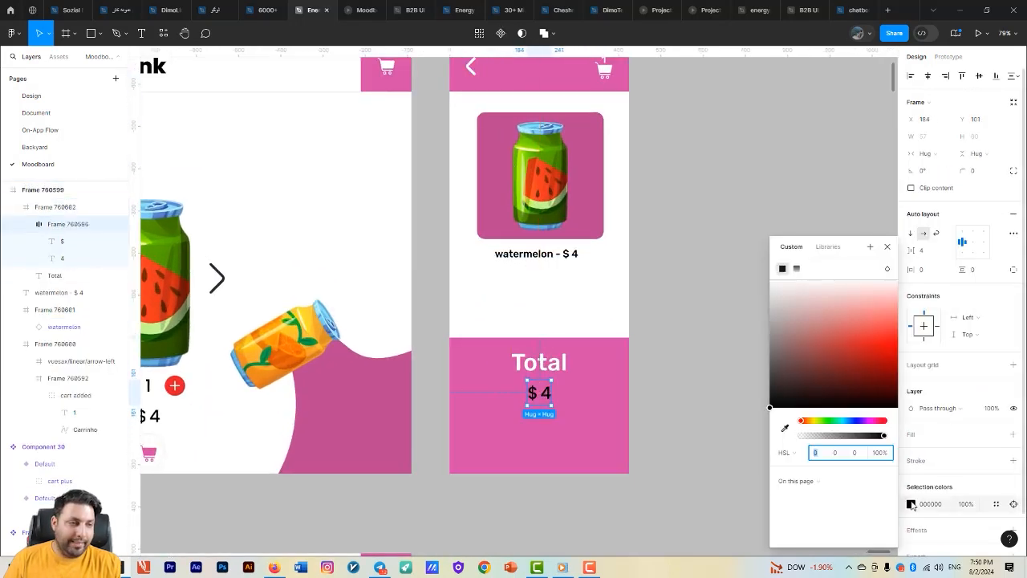
drag(795, 327, 765, 272)
double_click(547, 396)
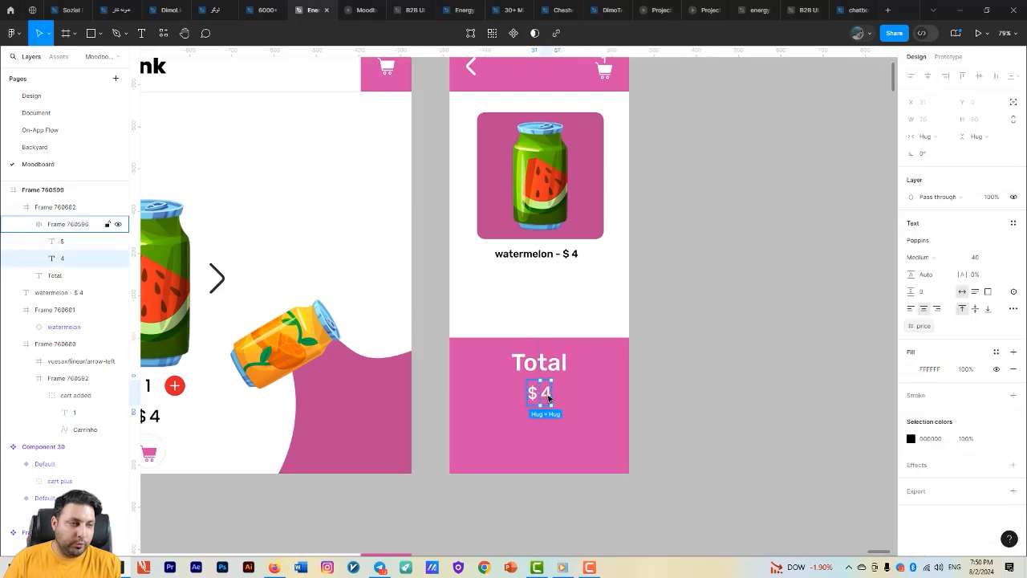
click(600, 406)
scroll(593, 369, down, 3)
scroll(666, 414, down, 1)
click(569, 401)
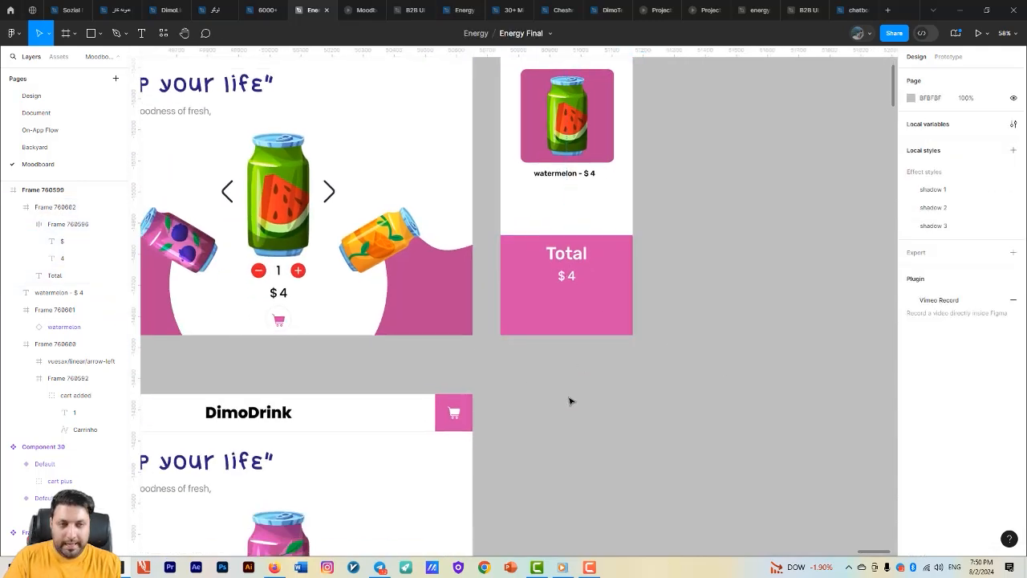
key(t)
click(518, 299)
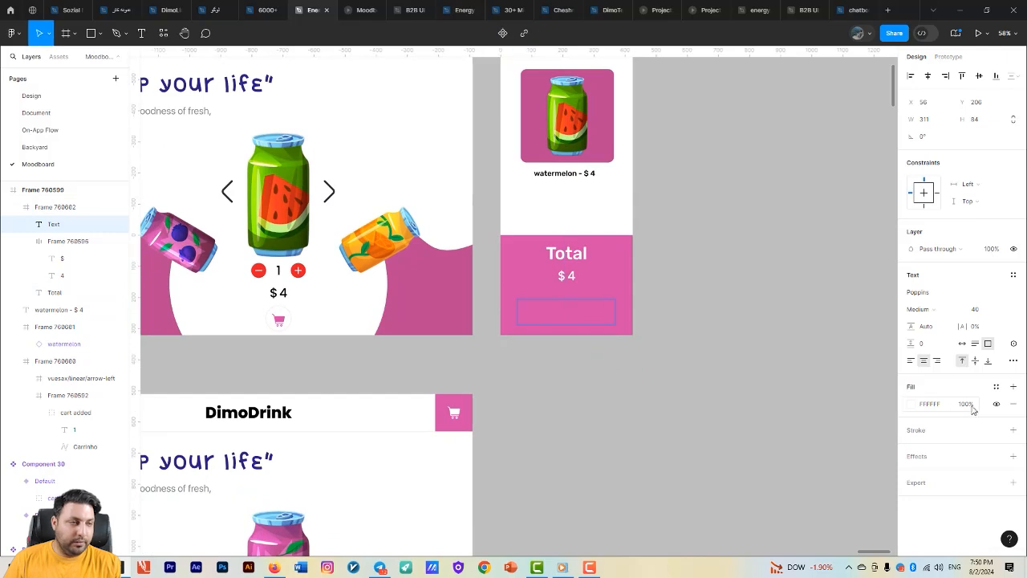
key(Escape)
- Draw a white button frame about 333 × 69 centred below the price, with a corner radius of 14
key(f)
drag(506, 303, 612, 324)
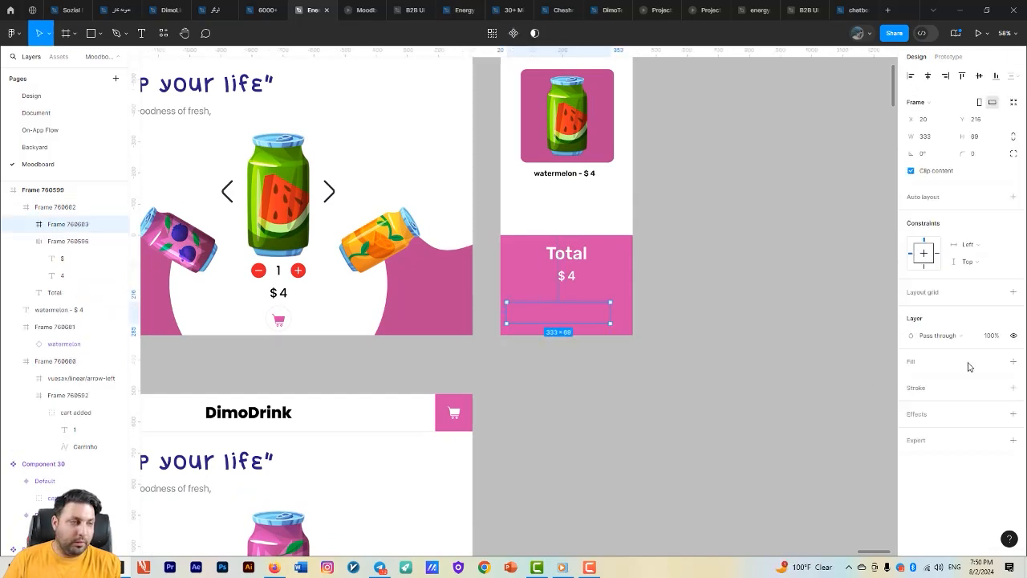
click(1014, 362)
click(912, 378)
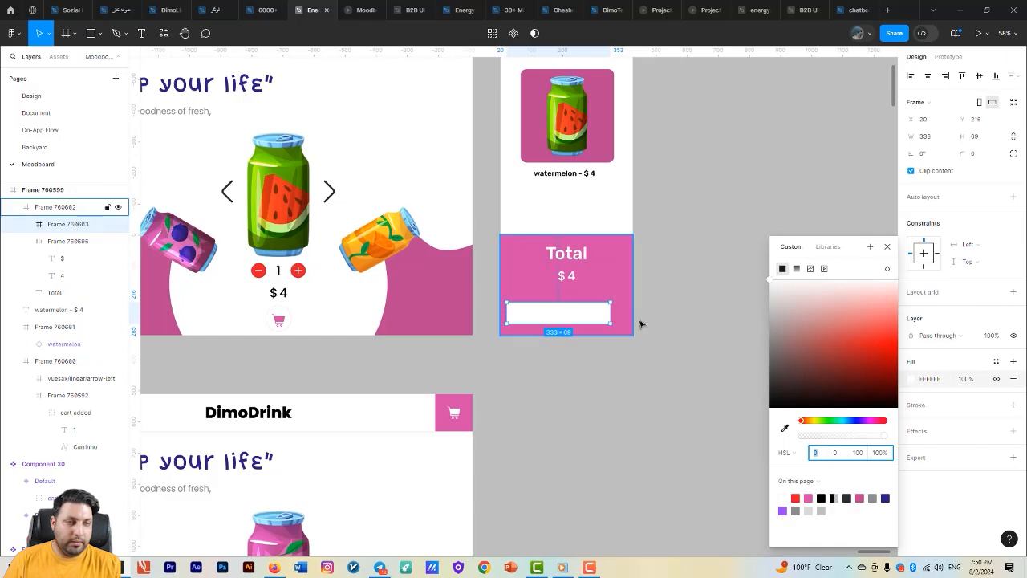
drag(580, 316, 586, 313)
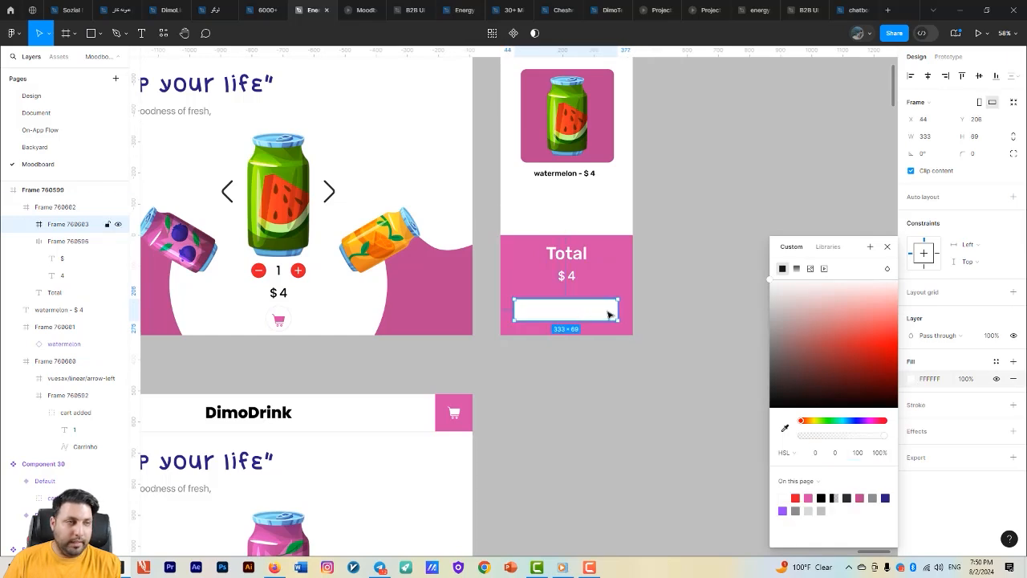
drag(973, 155, 995, 156)
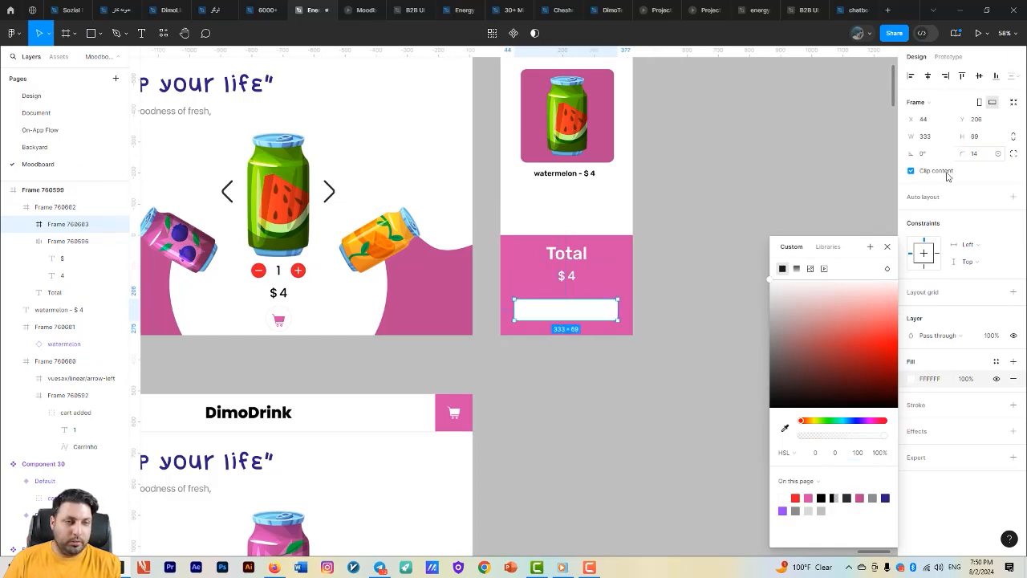
- Add the text "finalize order" and position it inside the white button frame
key(t)
scroll(557, 313, up, 5)
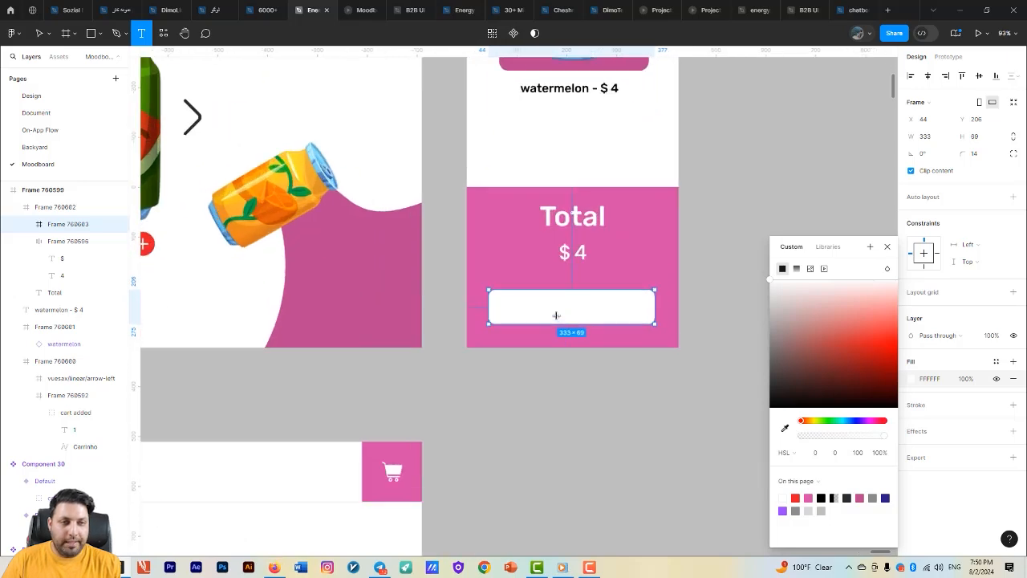
click(535, 308)
text(final)
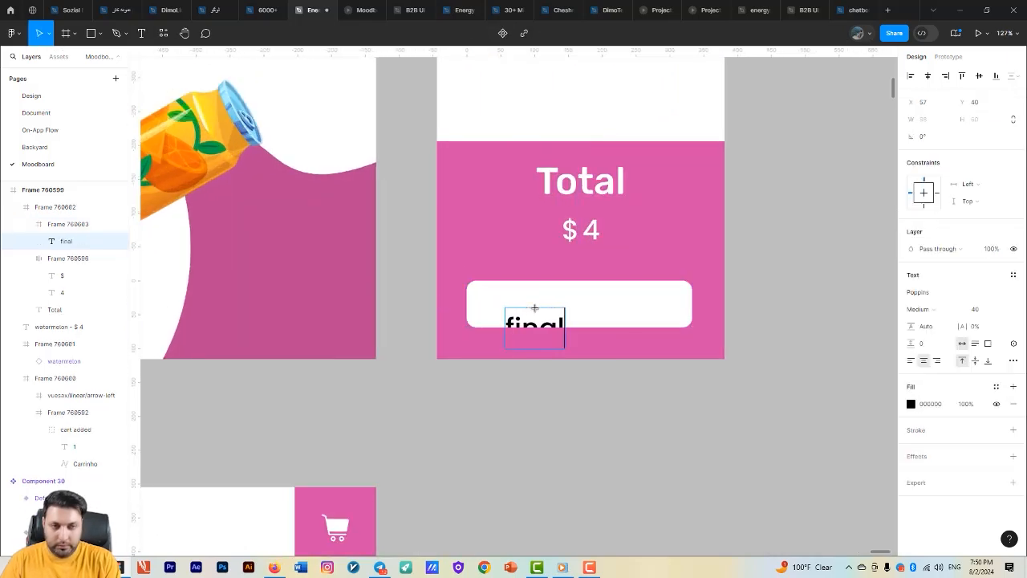
text(ize order)
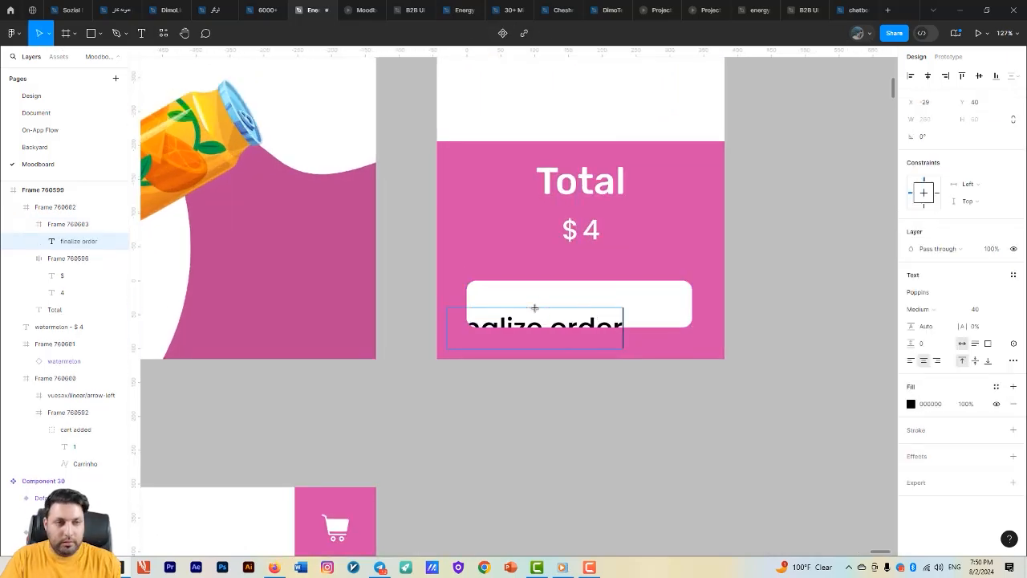
key(Escape)
drag(552, 322, 592, 298)
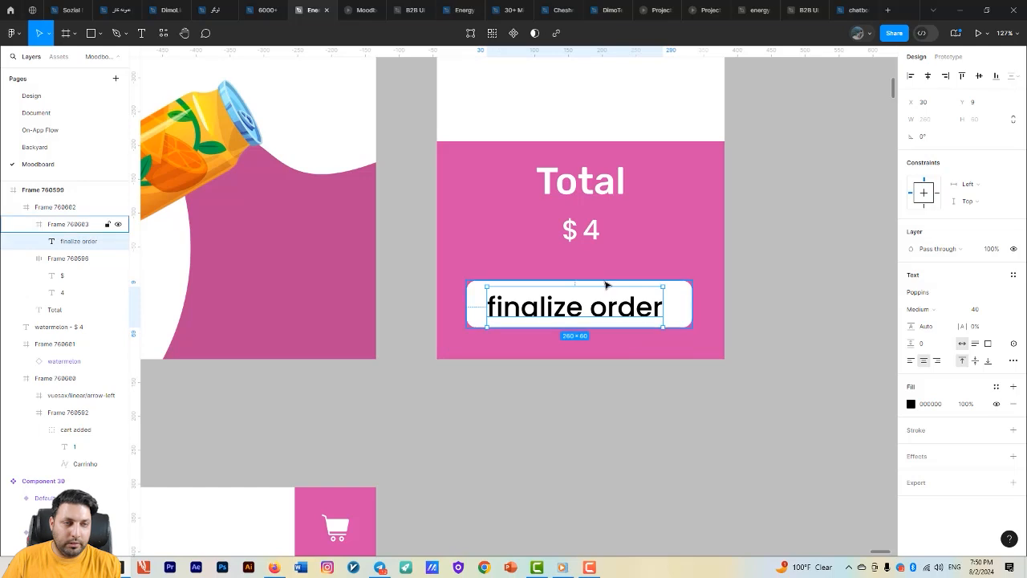
- Apply auto layout to the white button frame with vertical and horizontal padding of 12
click(605, 283)
key(shift+a)
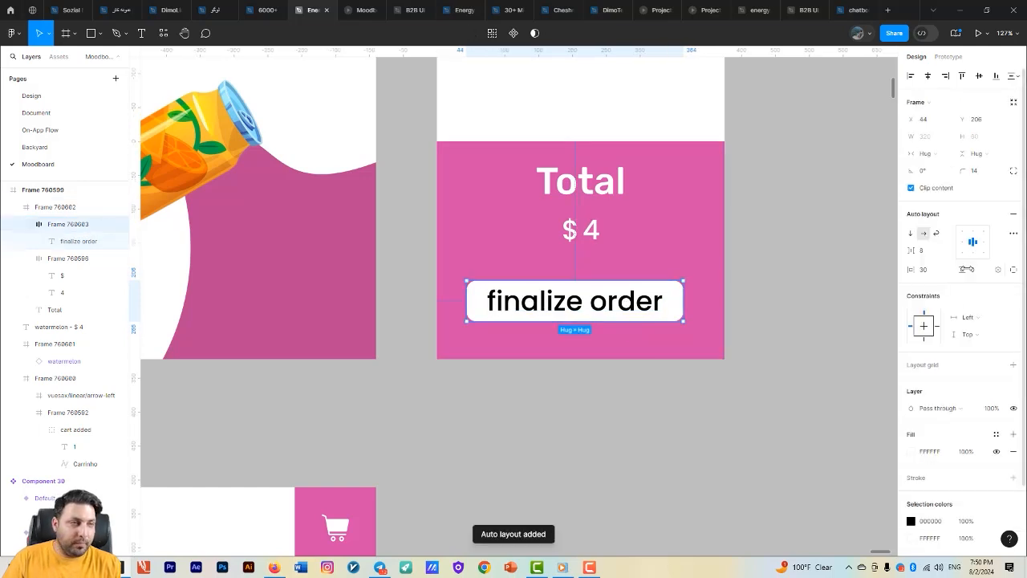
click(983, 277)
text(12)
key(Return)
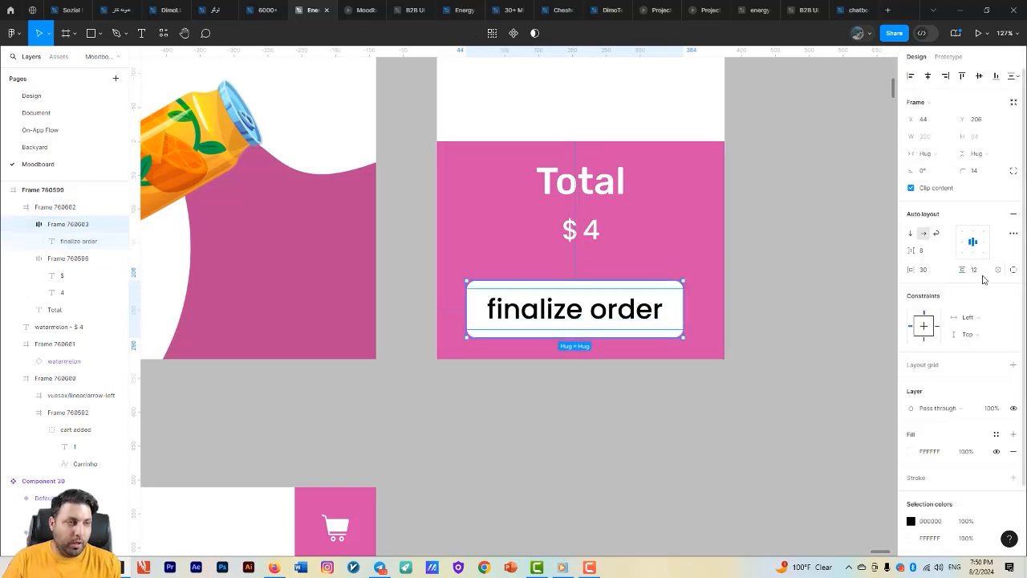
click(941, 273)
text(12)
key(Return)
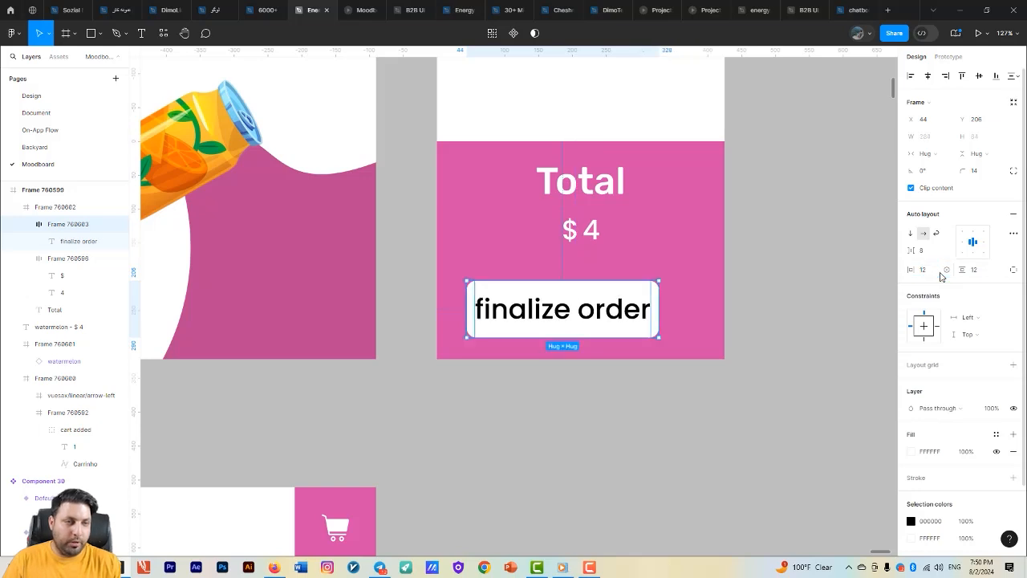
- Set the button's horizontal padding to 24 and its vertical padding to 16
click(928, 272)
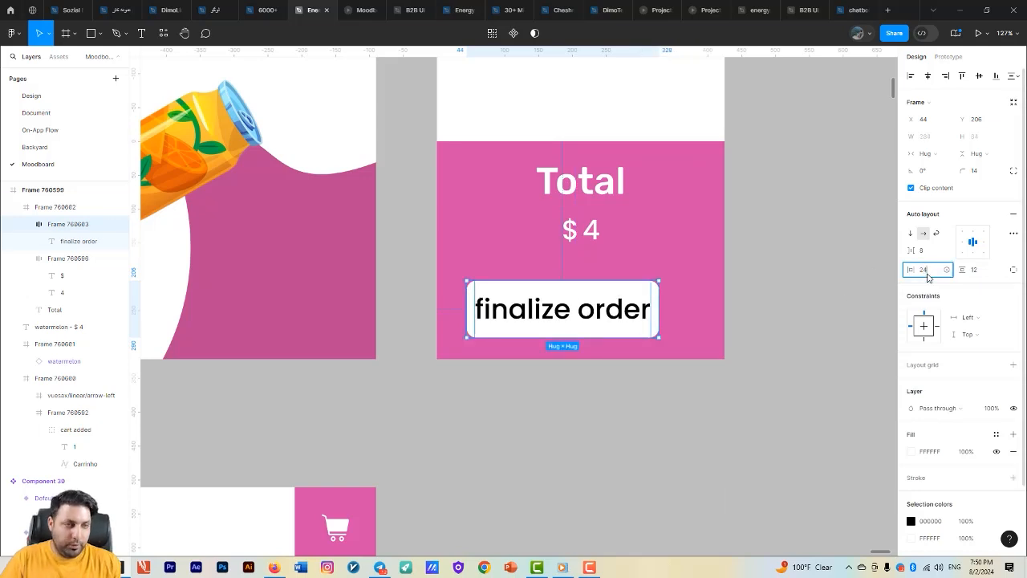
key(Tab)
text(16)
key(Return)
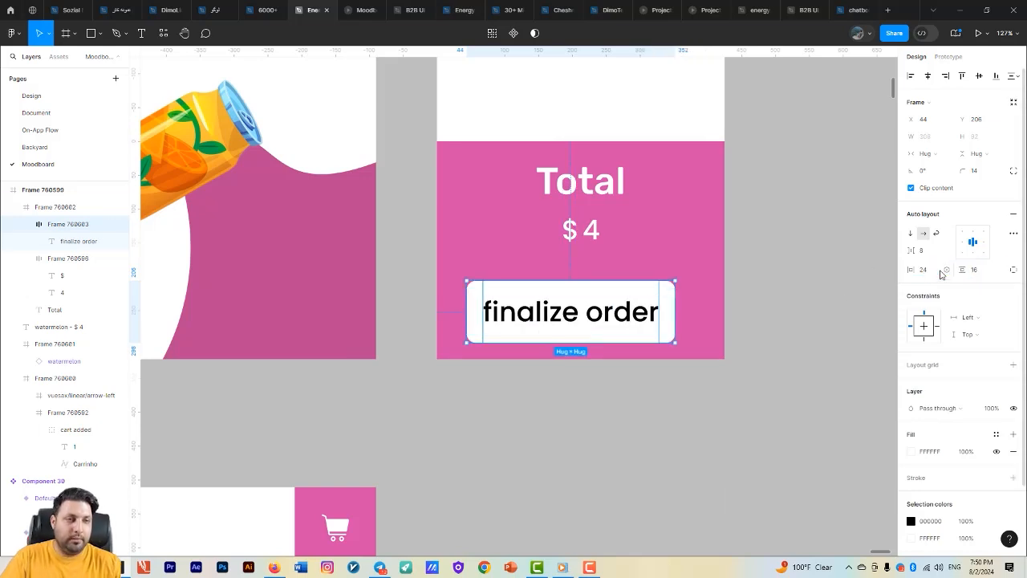
- Move the "finalize order" button up slightly and centre it horizontally in the pink Total frame
scroll(694, 348, down, 3)
drag(709, 444, 611, 468)
click(610, 468)
drag(532, 363, 514, 357)
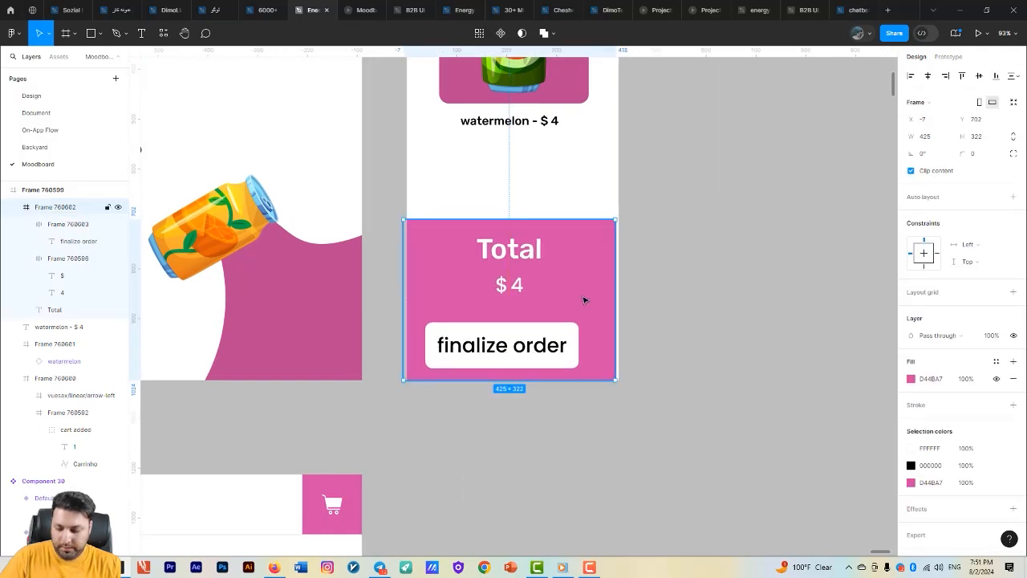
key(ctrl+z)
double_click(541, 348)
mouse_move(526, 352)
mouse_down()
mouse_move(537, 337)
mouse_move(536, 345)
mouse_up()
- Connect the standalone cart frame with the item count to the cart side panel with an on-click prototype interaction
click(948, 59)
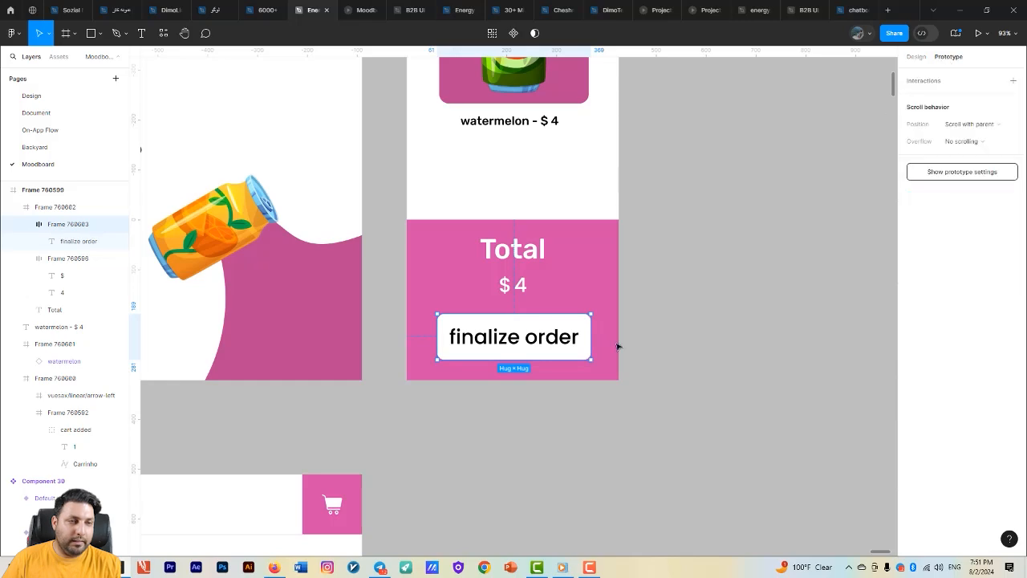
scroll(674, 386, down, 4)
scroll(546, 305, up, 1)
scroll(578, 328, down, 3)
scroll(561, 328, down, 4)
scroll(409, 328, left, 3)
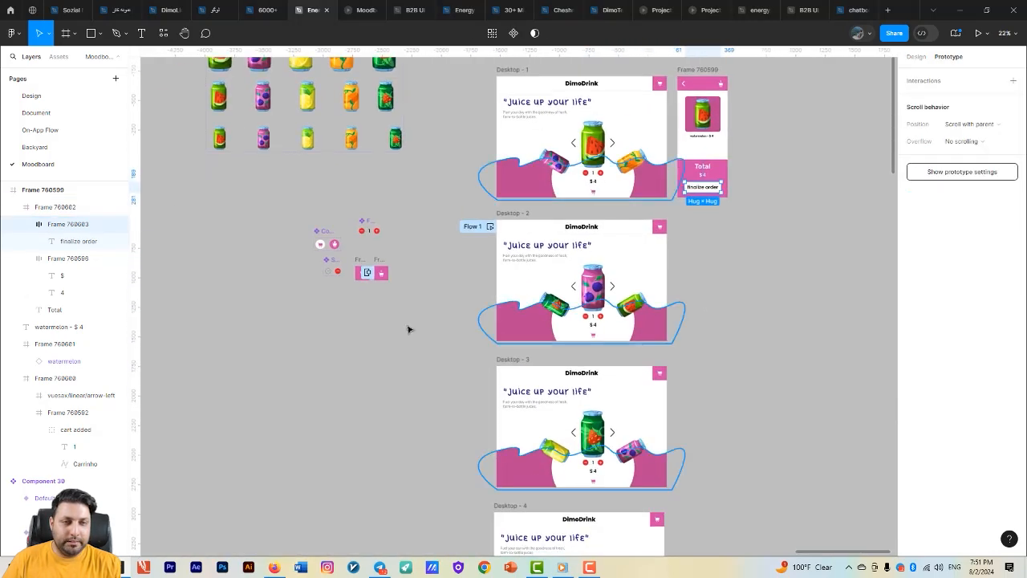
scroll(409, 273, up, 3)
scroll(413, 261, up, 1)
click(428, 268)
drag(437, 286, 381, 311)
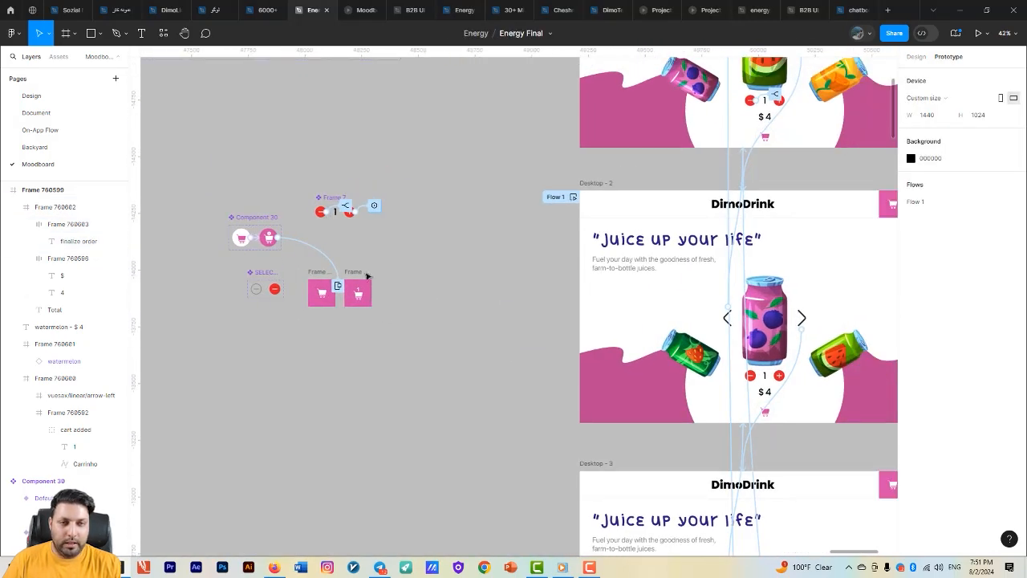
click(361, 274)
scroll(345, 360, down, 5)
drag(357, 360, 583, 271)
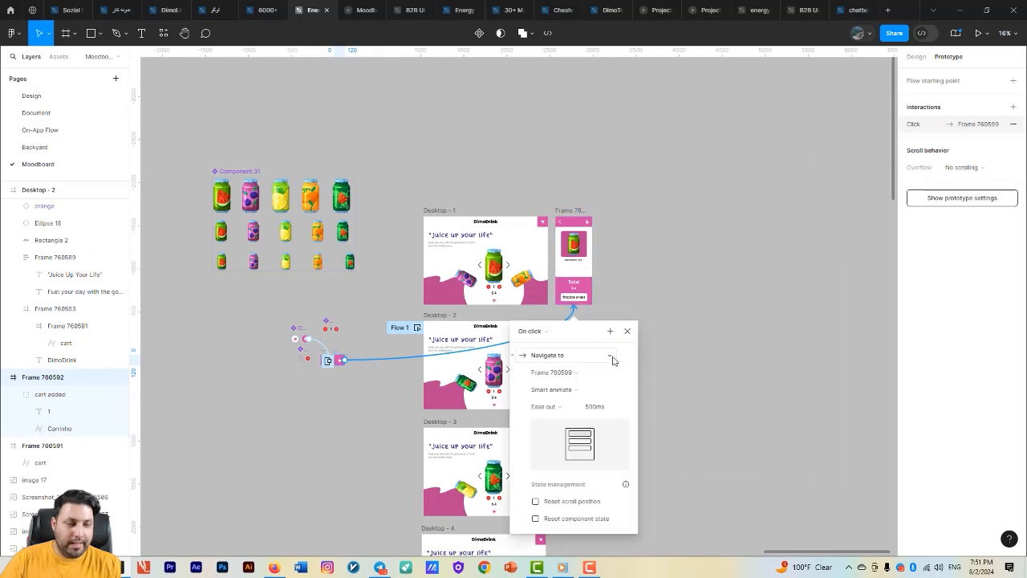
- Change the cart interaction's action to Swap overlay and its animation to Move in
click(543, 334)
click(543, 333)
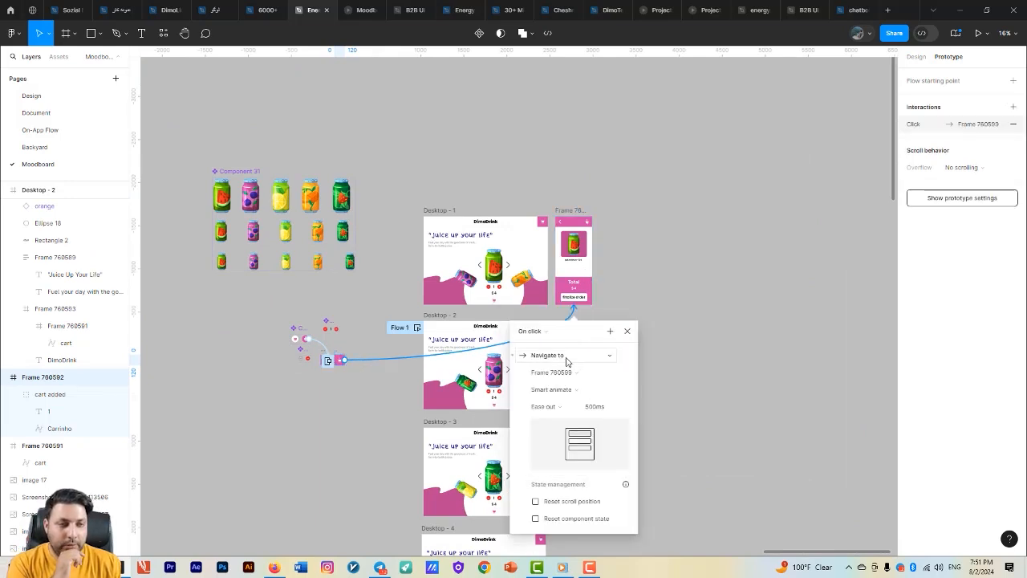
click(565, 356)
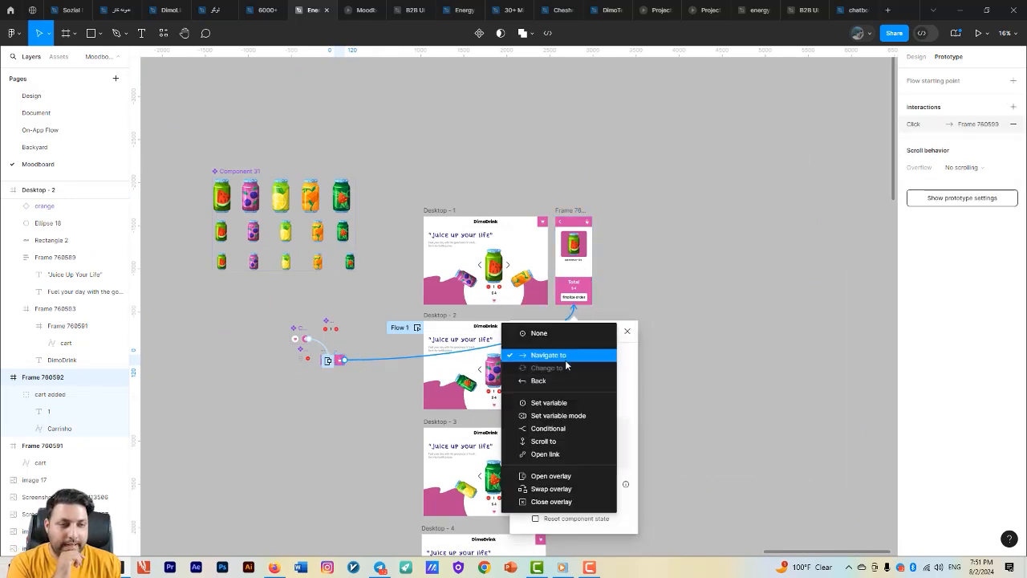
click(573, 487)
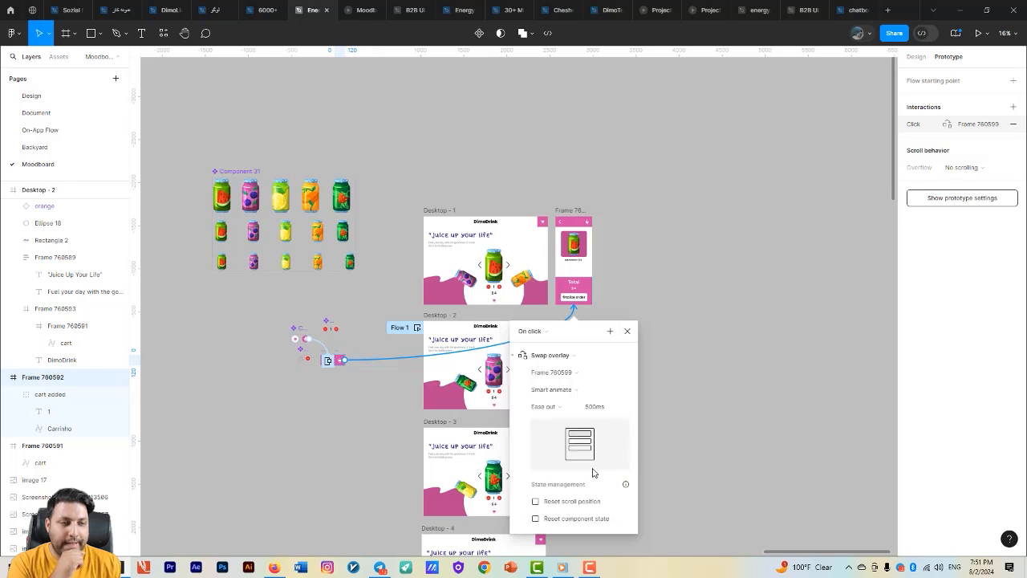
click(585, 391)
click(562, 407)
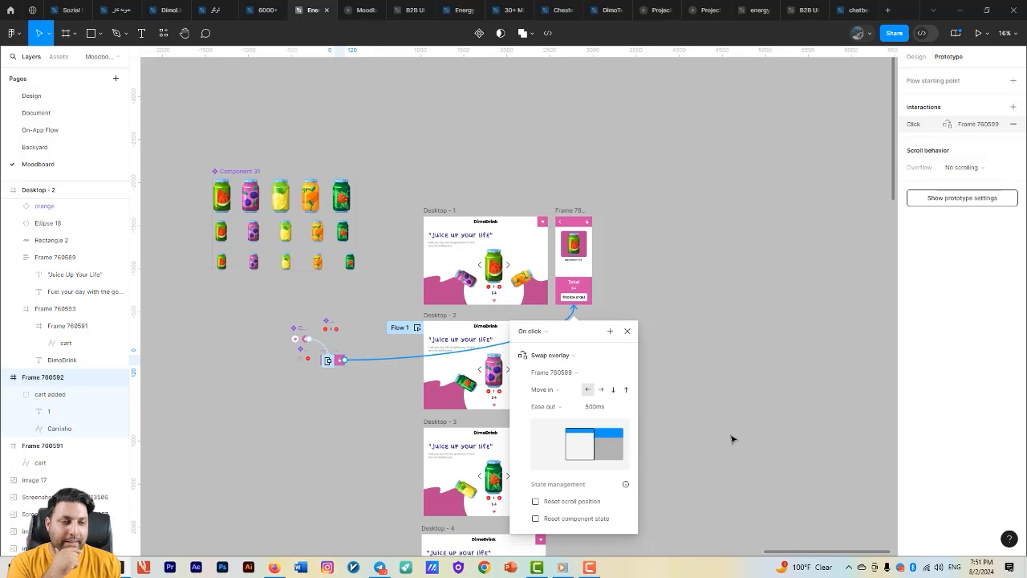
click(706, 429)
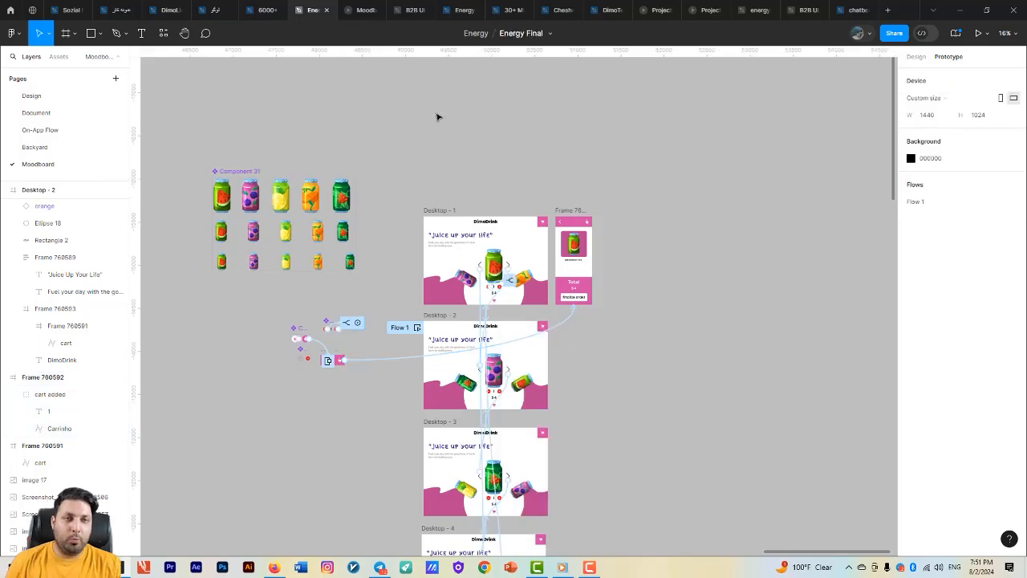
- Test in the prototype preview: browse the carousel, add the watermelon can to the cart, then open and close the cart panel
click(359, 7)
click(488, 317)
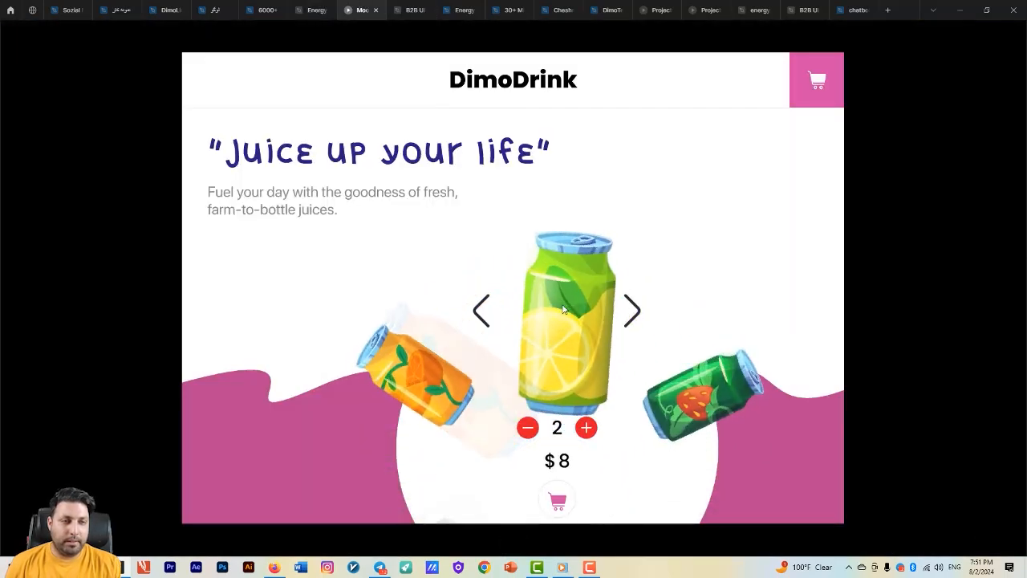
click(625, 308)
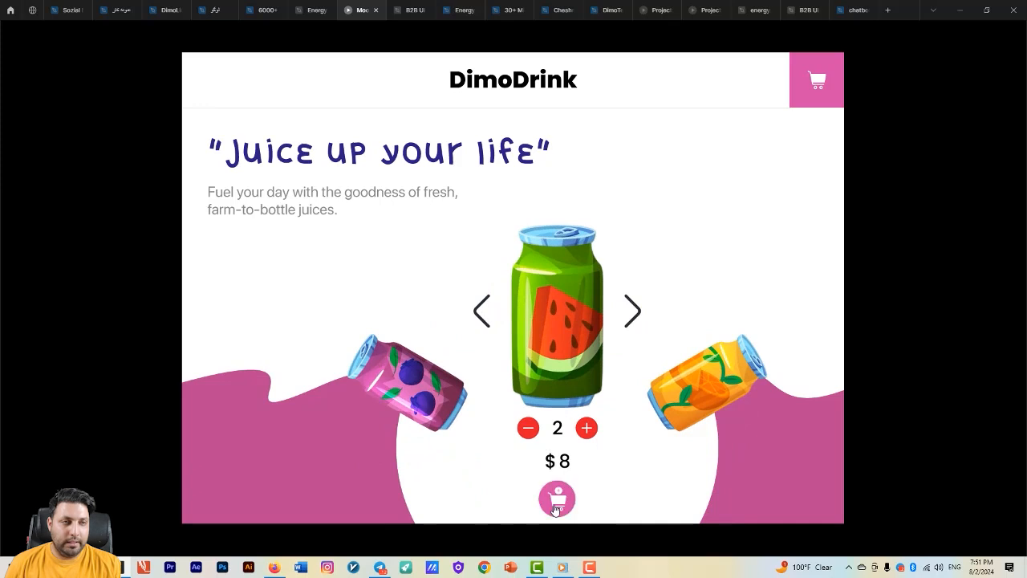
click(557, 499)
click(816, 83)
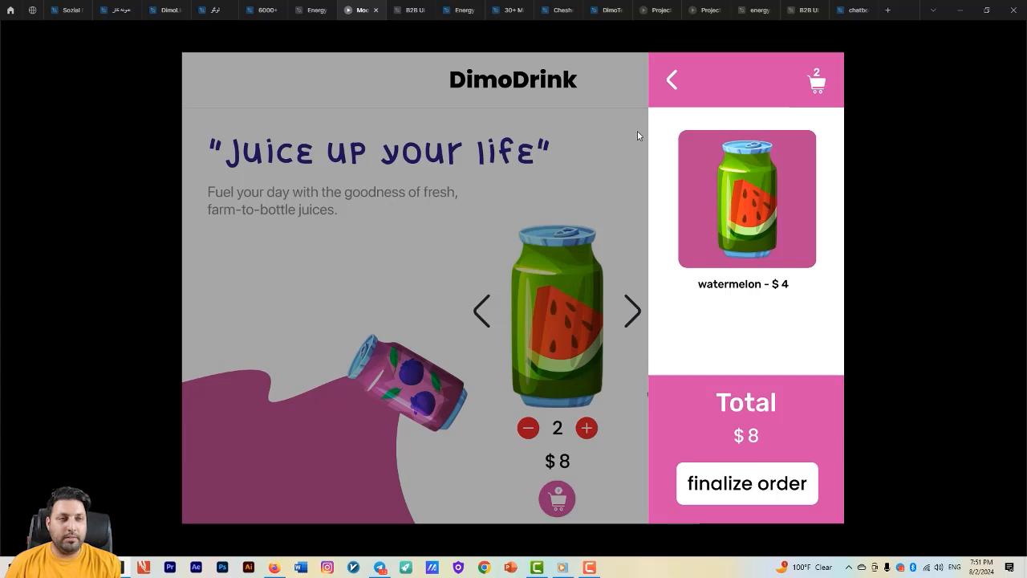
click(621, 193)
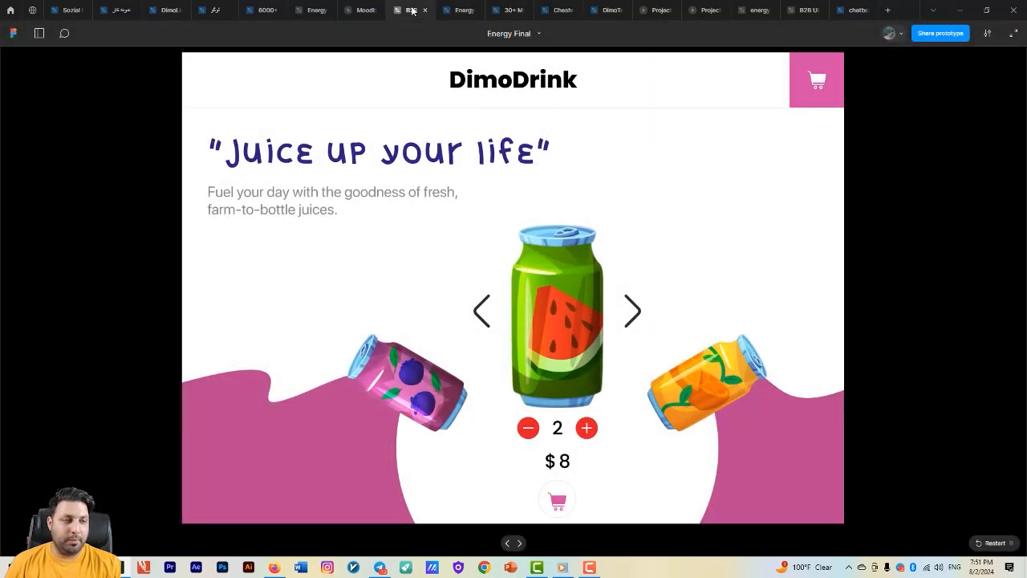
click(412, 10)
click(357, 10)
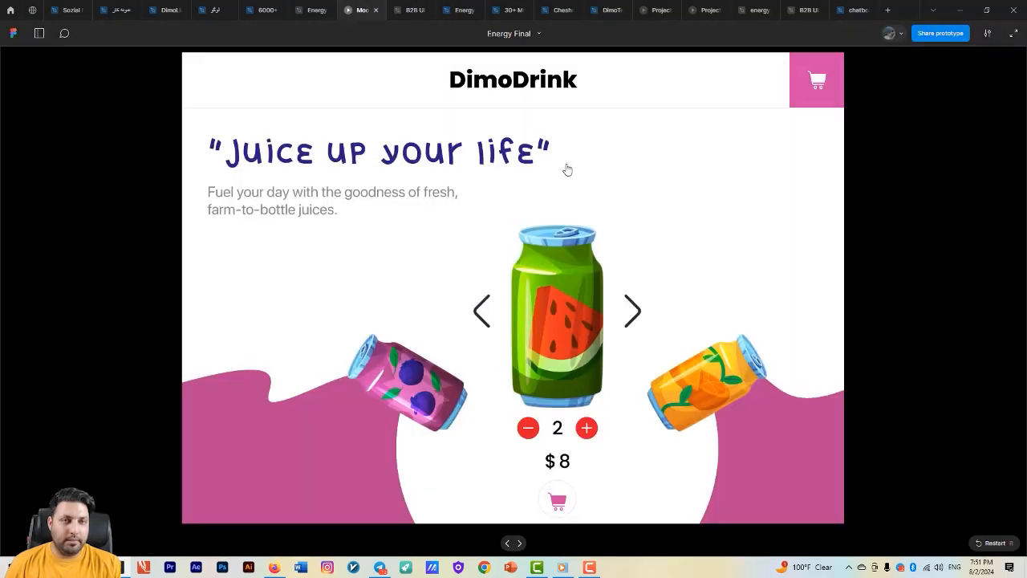
- Return to the design file and select the cart panel's "finalize order" button and back arrow to review them
click(312, 8)
scroll(654, 393, up, 4)
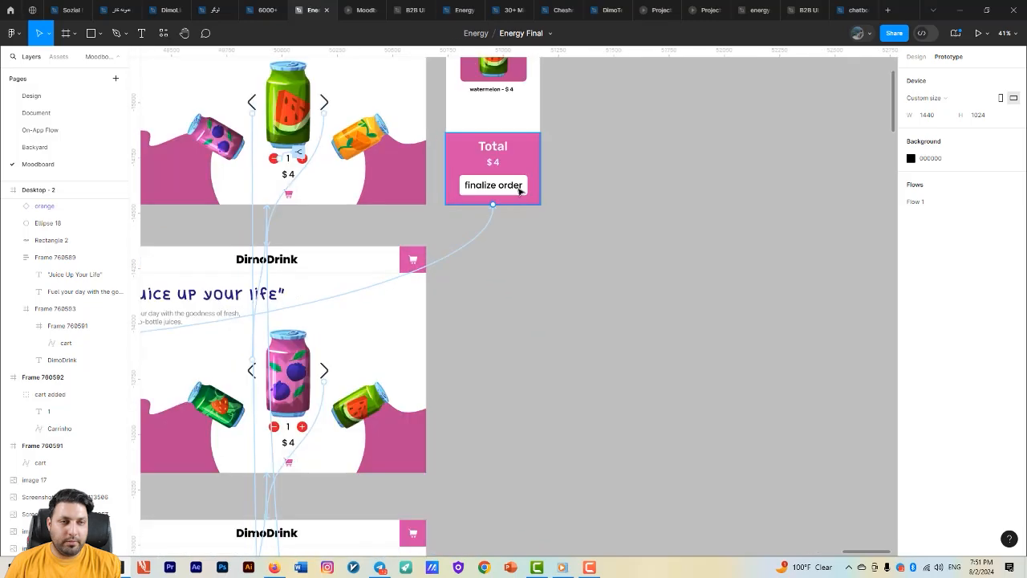
click(519, 190)
drag(708, 256, 660, 426)
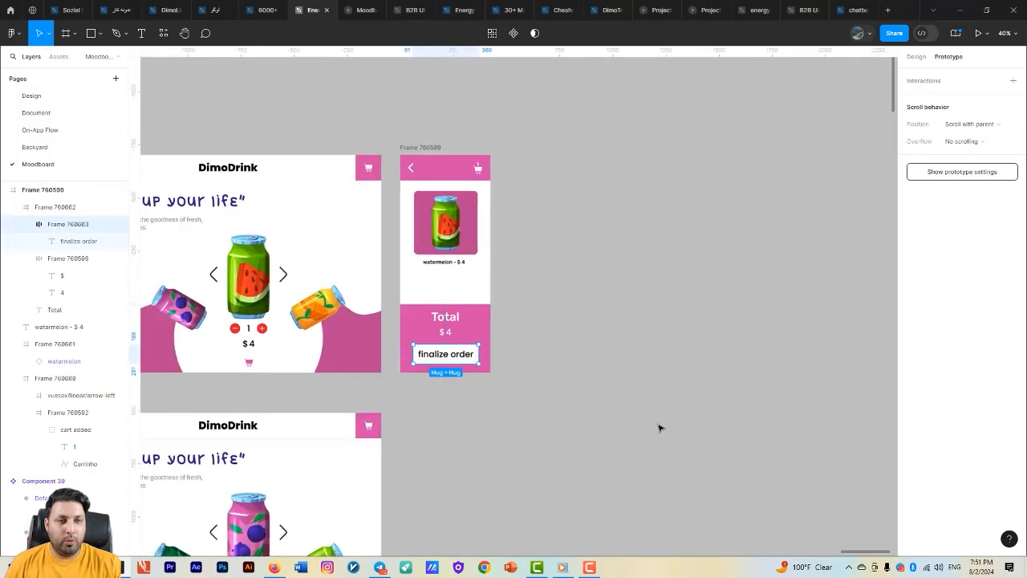
scroll(659, 425, down, 2)
scroll(525, 288, up, 1)
click(522, 282)
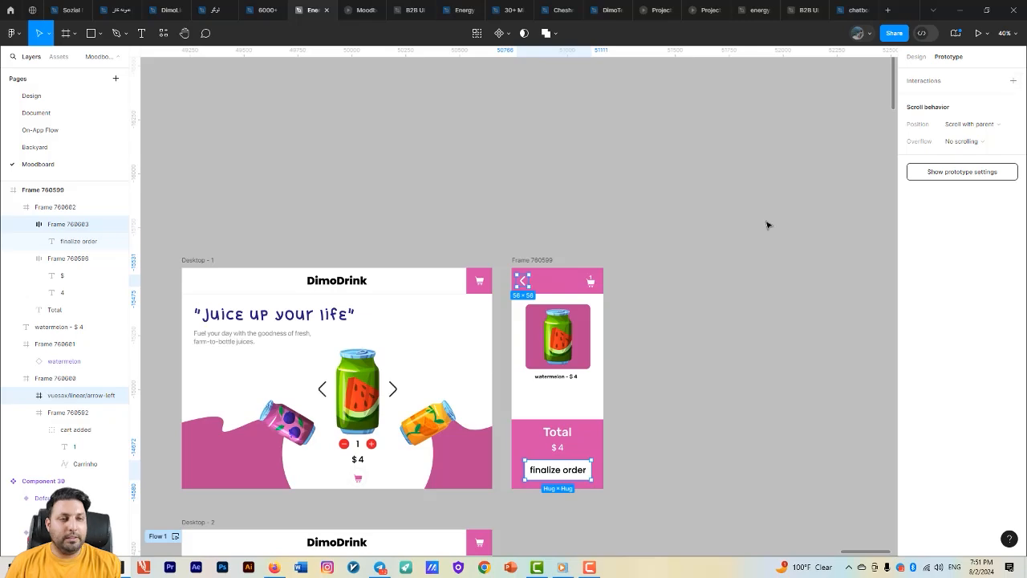
scroll(797, 202, down, 1)
ctrl+scroll(752, 314, down, 4)
scroll(722, 285, down, 3)
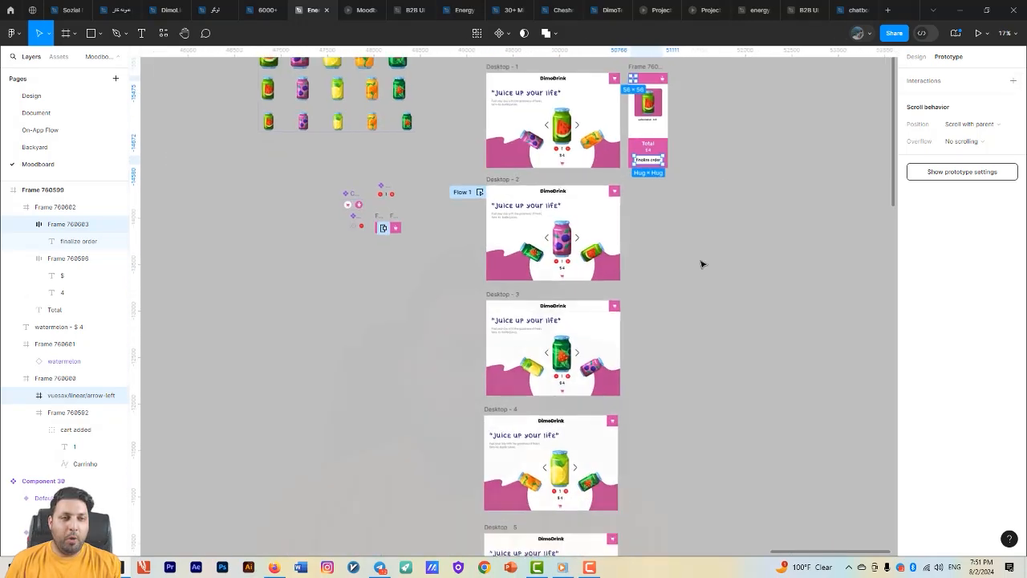
scroll(679, 346, up, 2)
scroll(704, 358, up, 4)
scroll(669, 370, up, 2)
scroll(668, 369, up, 2)
scroll(698, 401, left, 1)
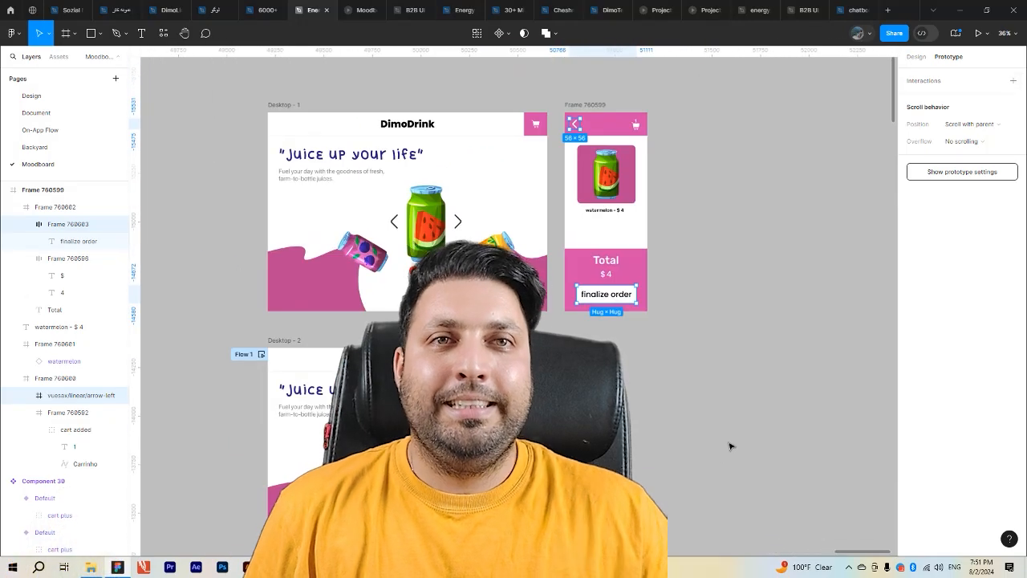